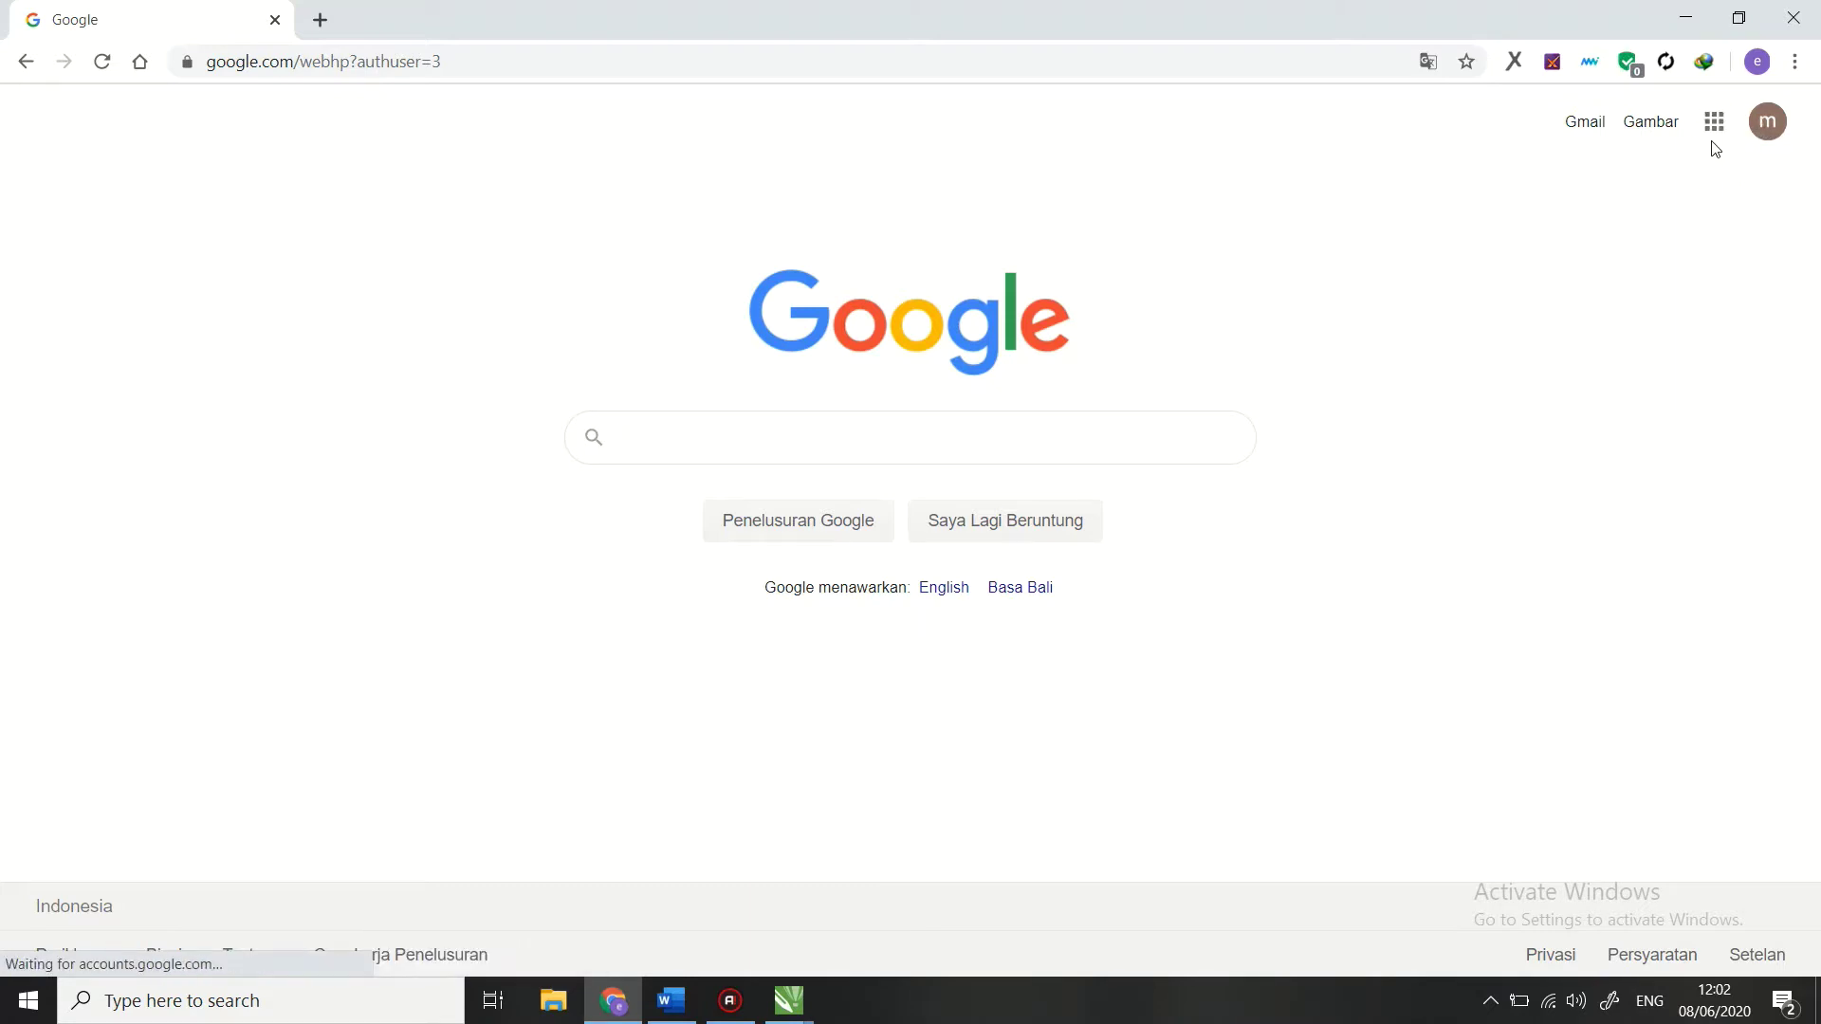
# Step: Go to Google Drive and open the SOAL PAT 1920 folder in My Drive
pyautogui.click(1677, 486)
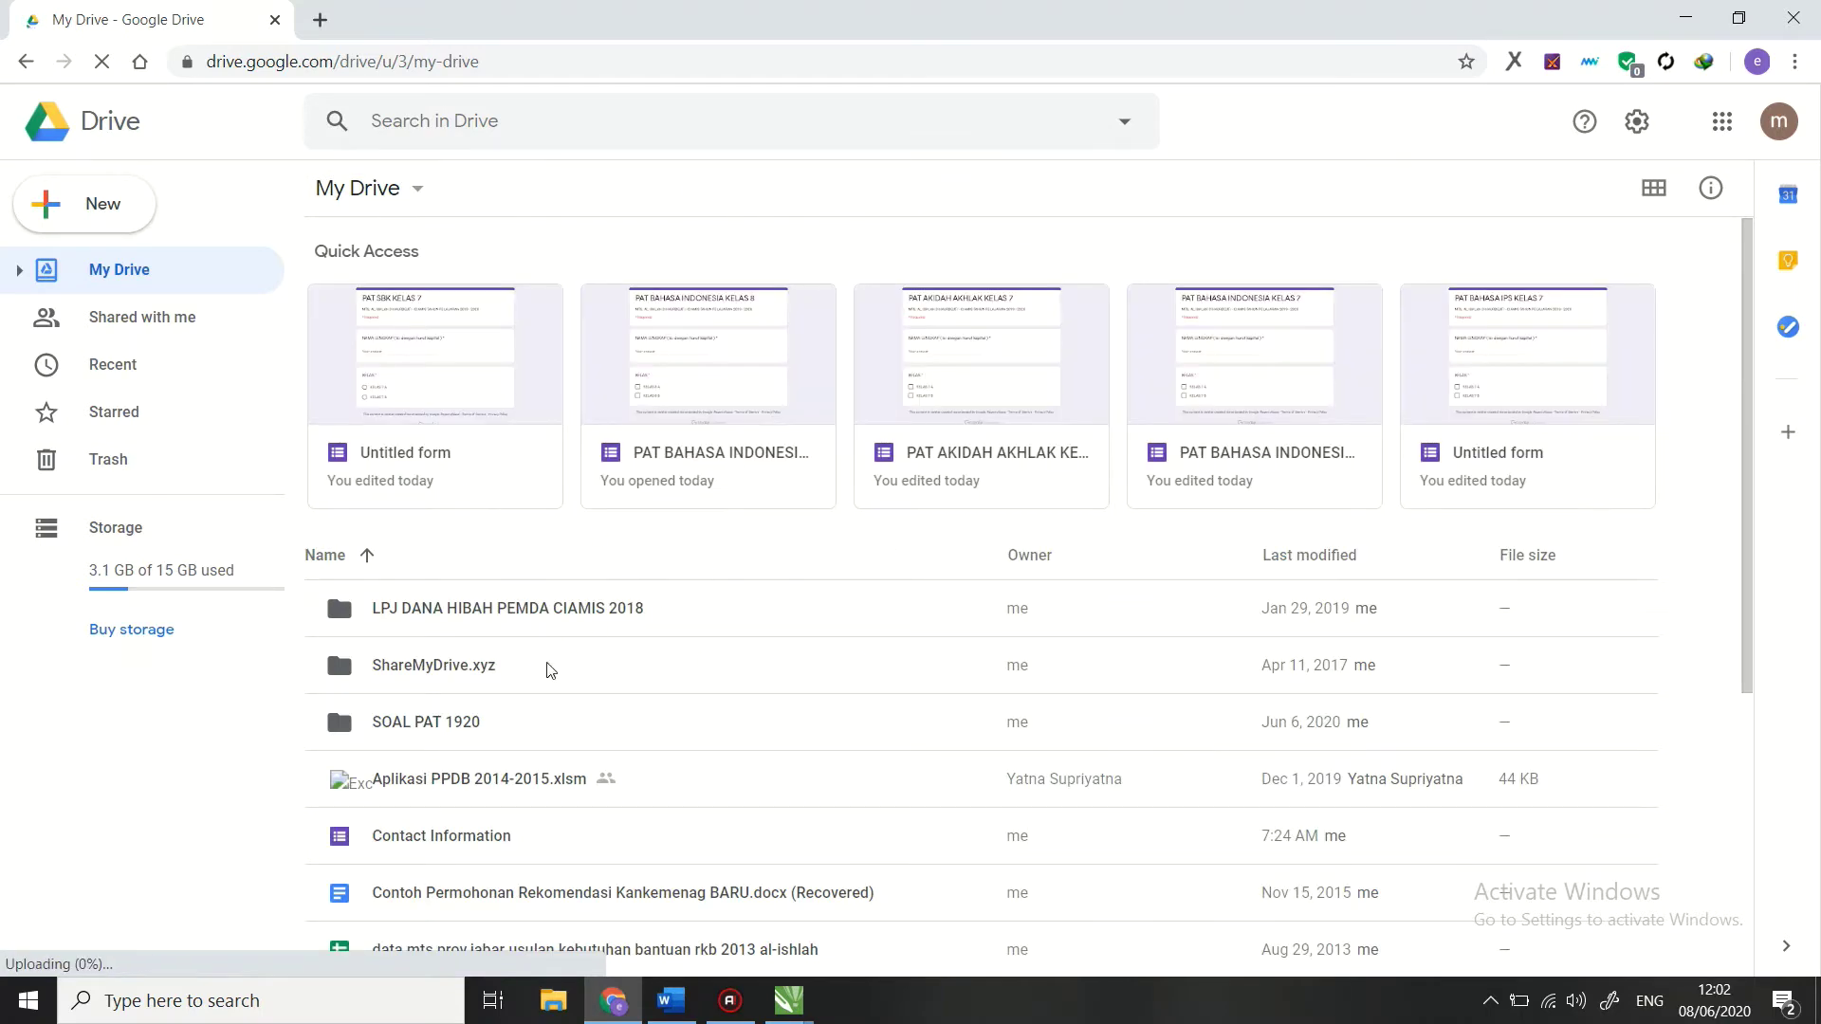
pyautogui.scroll(-3, 797, 448)
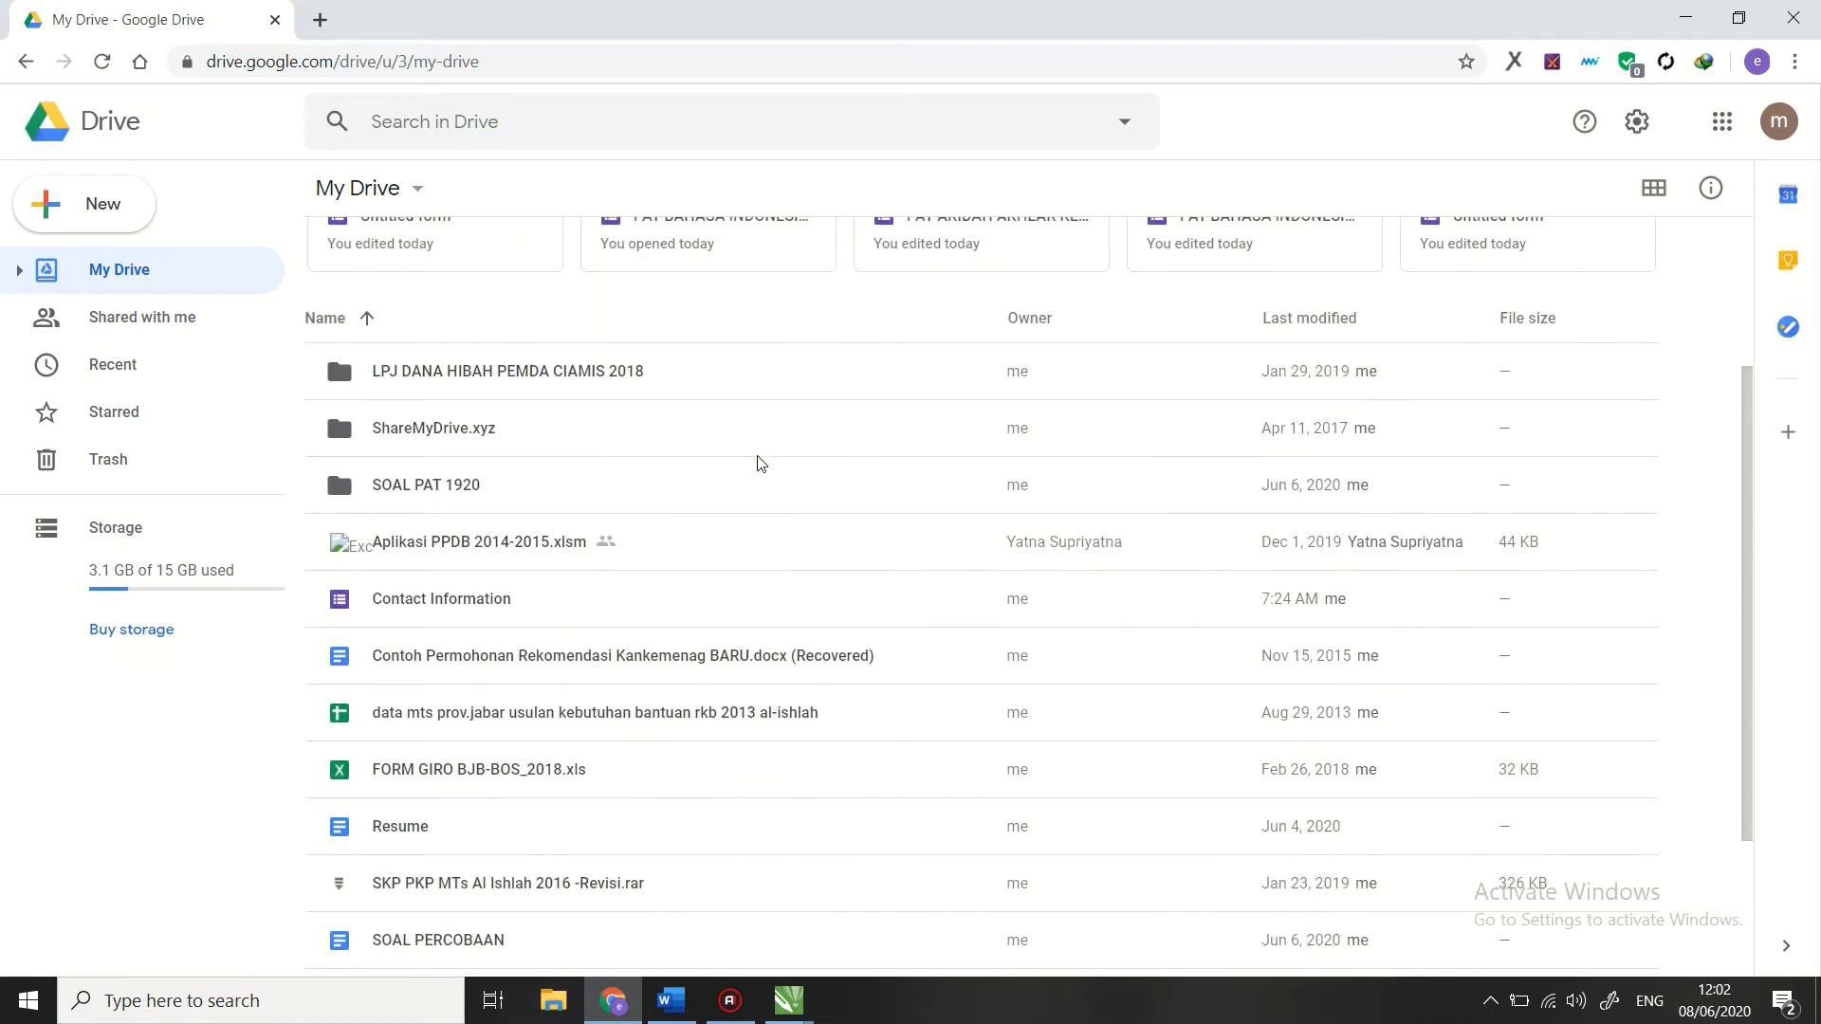
pyautogui.scroll(-2, 995, 511)
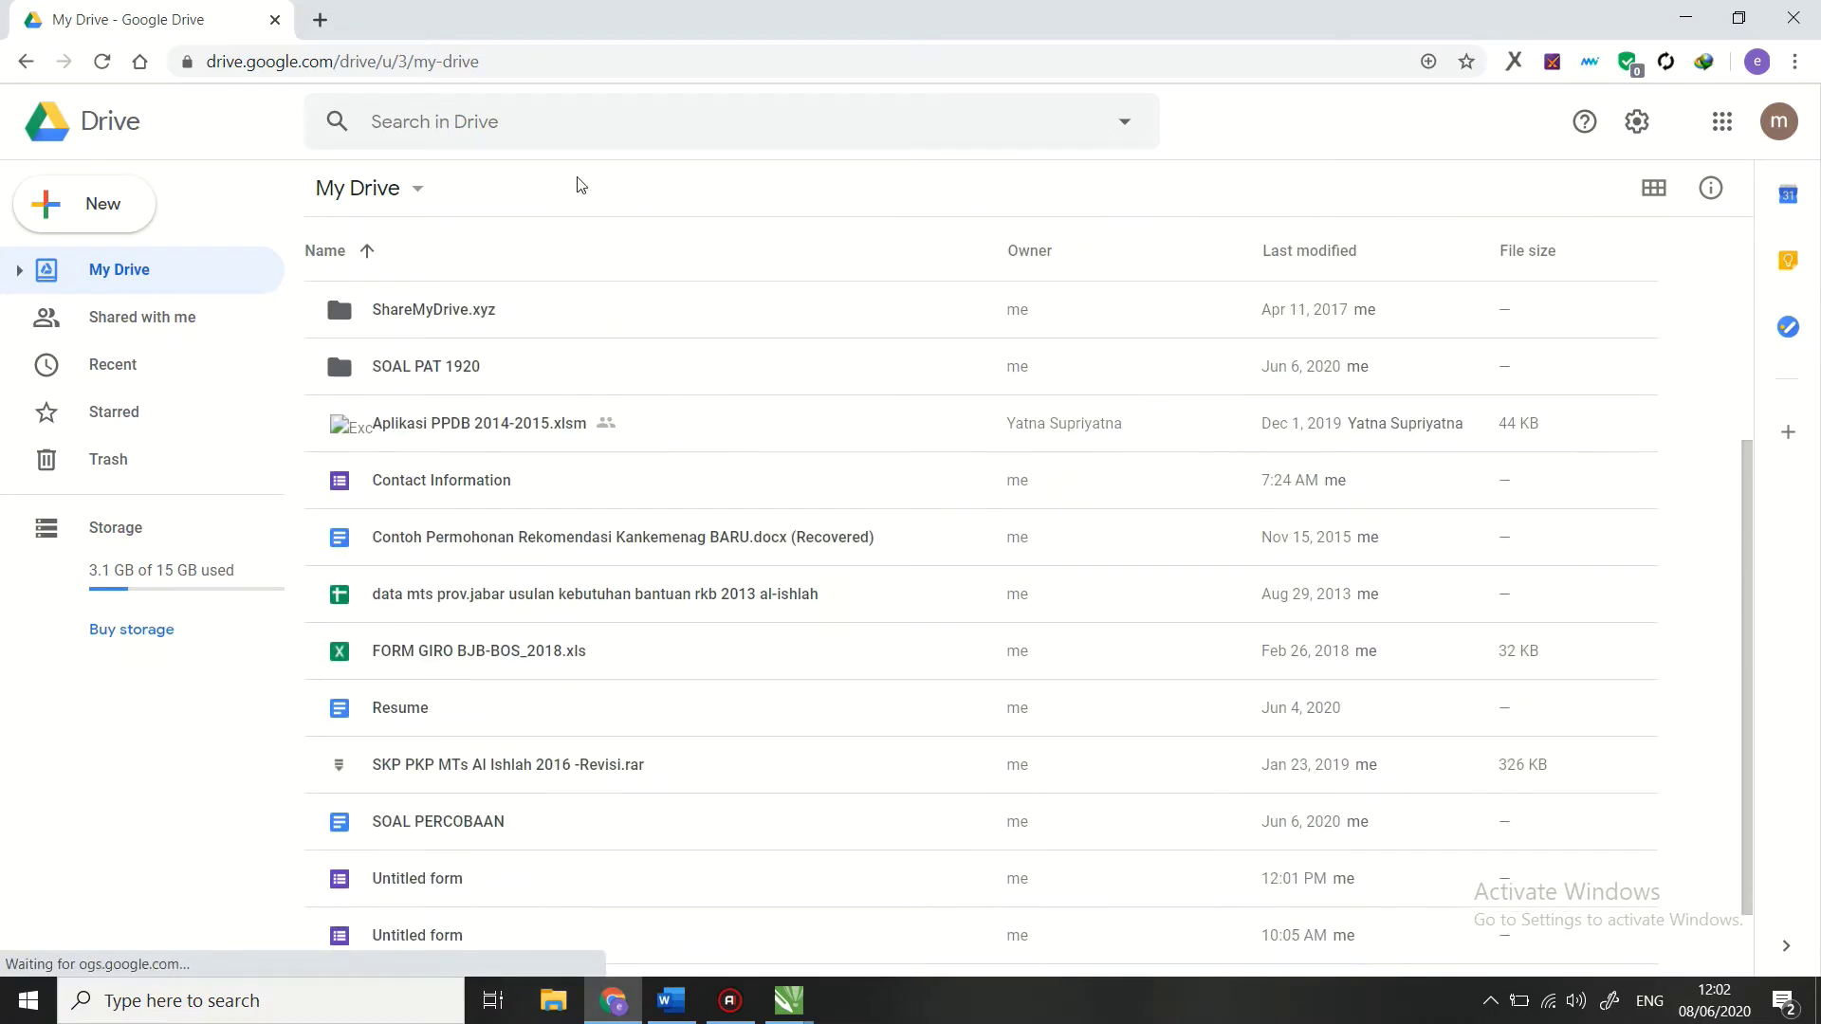
pyautogui.click(413, 371)
pyautogui.scroll(4, 474, 374)
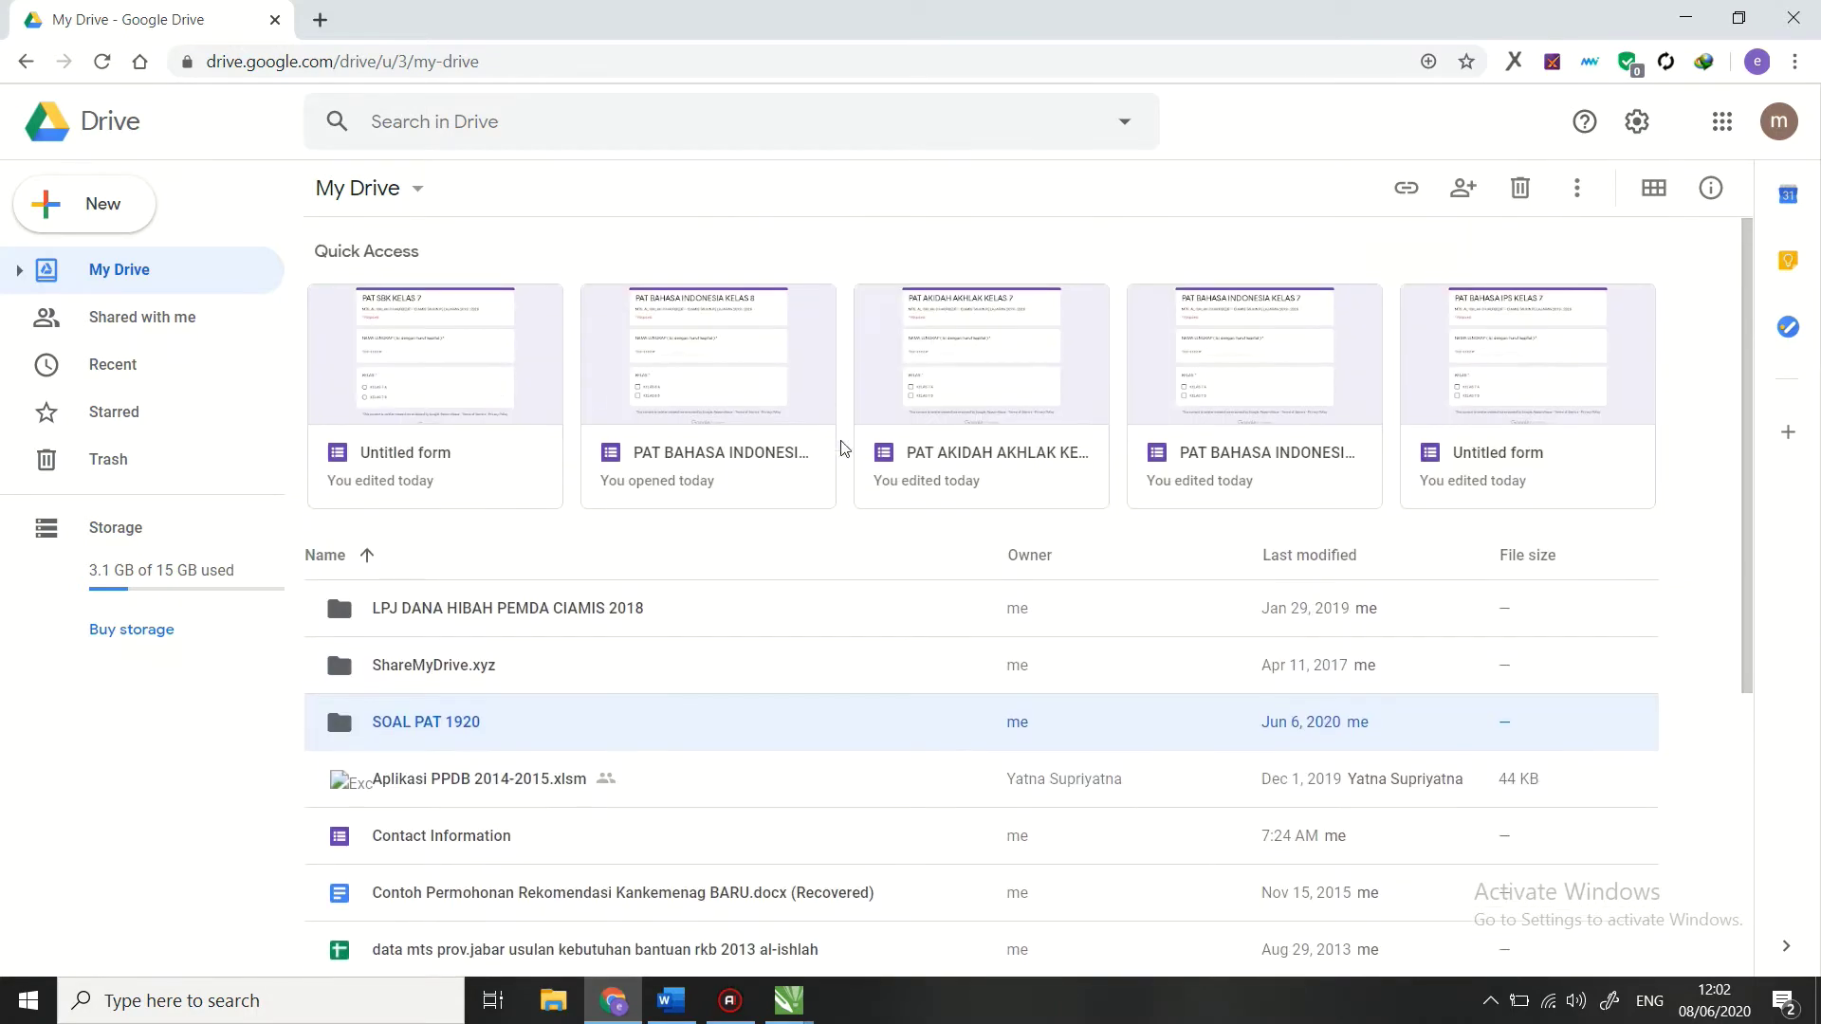
pyautogui.scroll(-4, 935, 659)
pyautogui.scroll(-1, 569, 560)
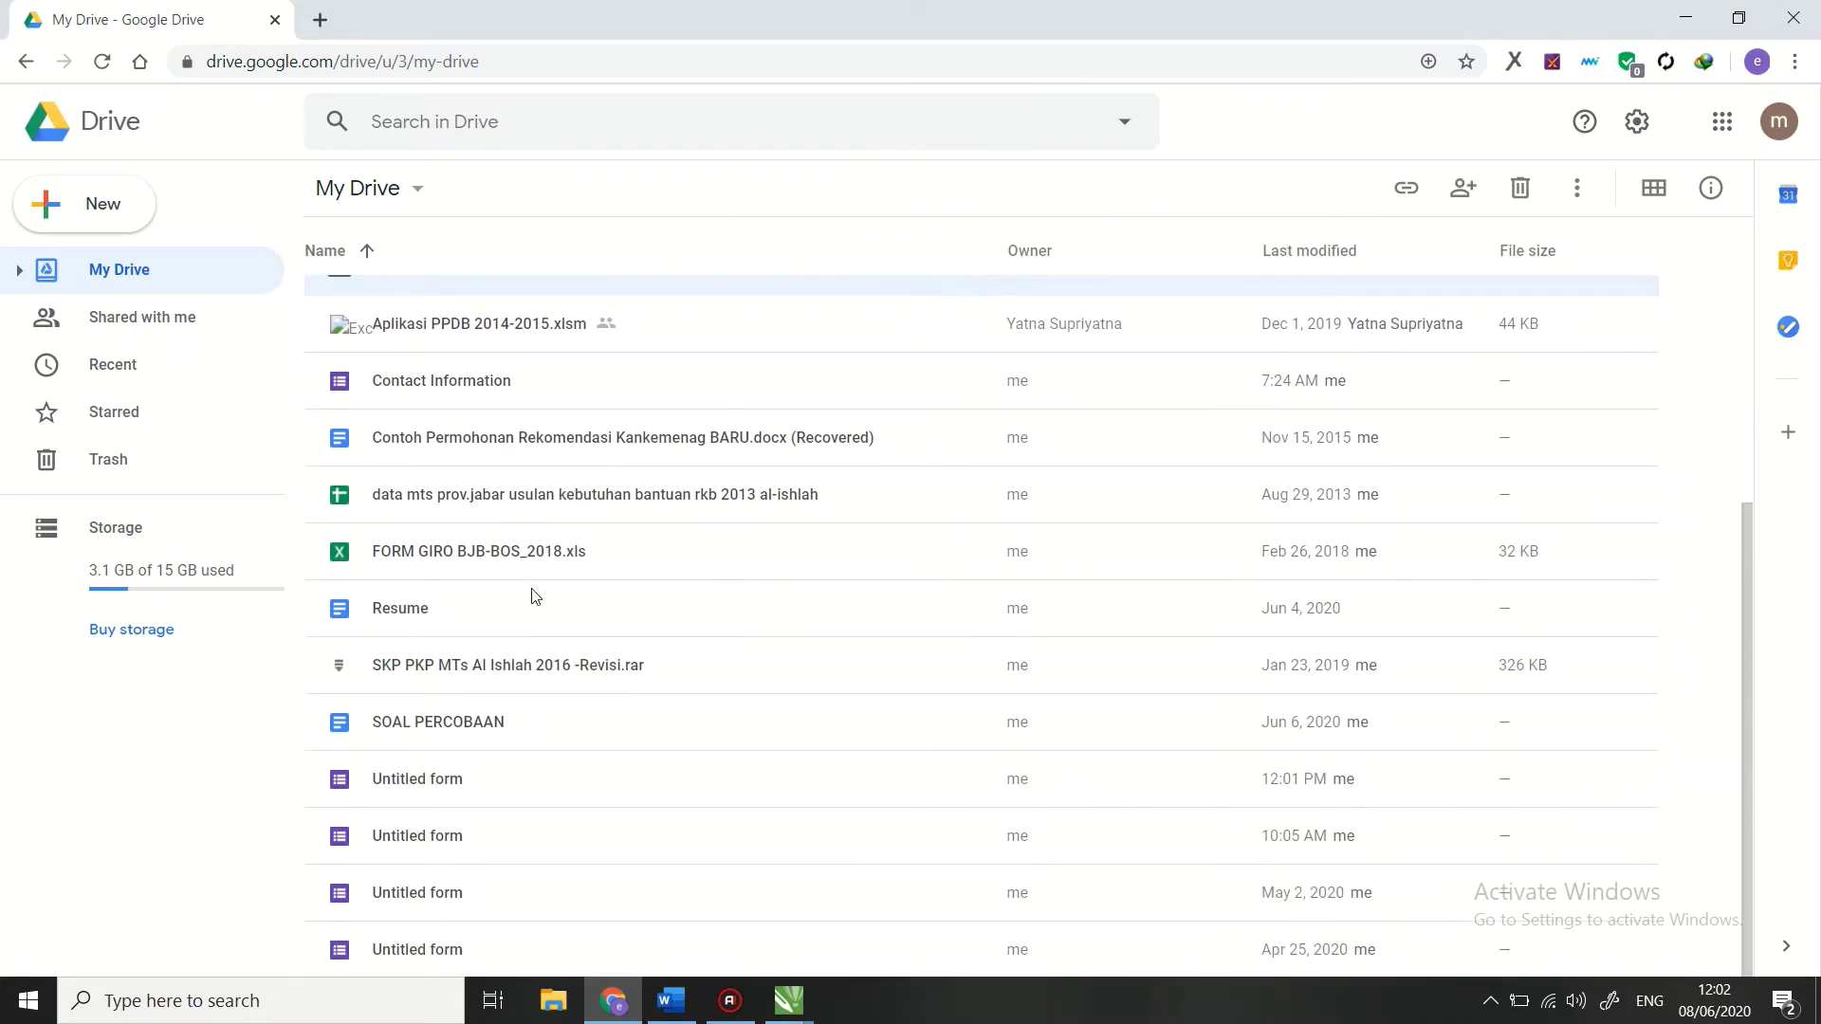
pyautogui.scroll(5, 581, 557)
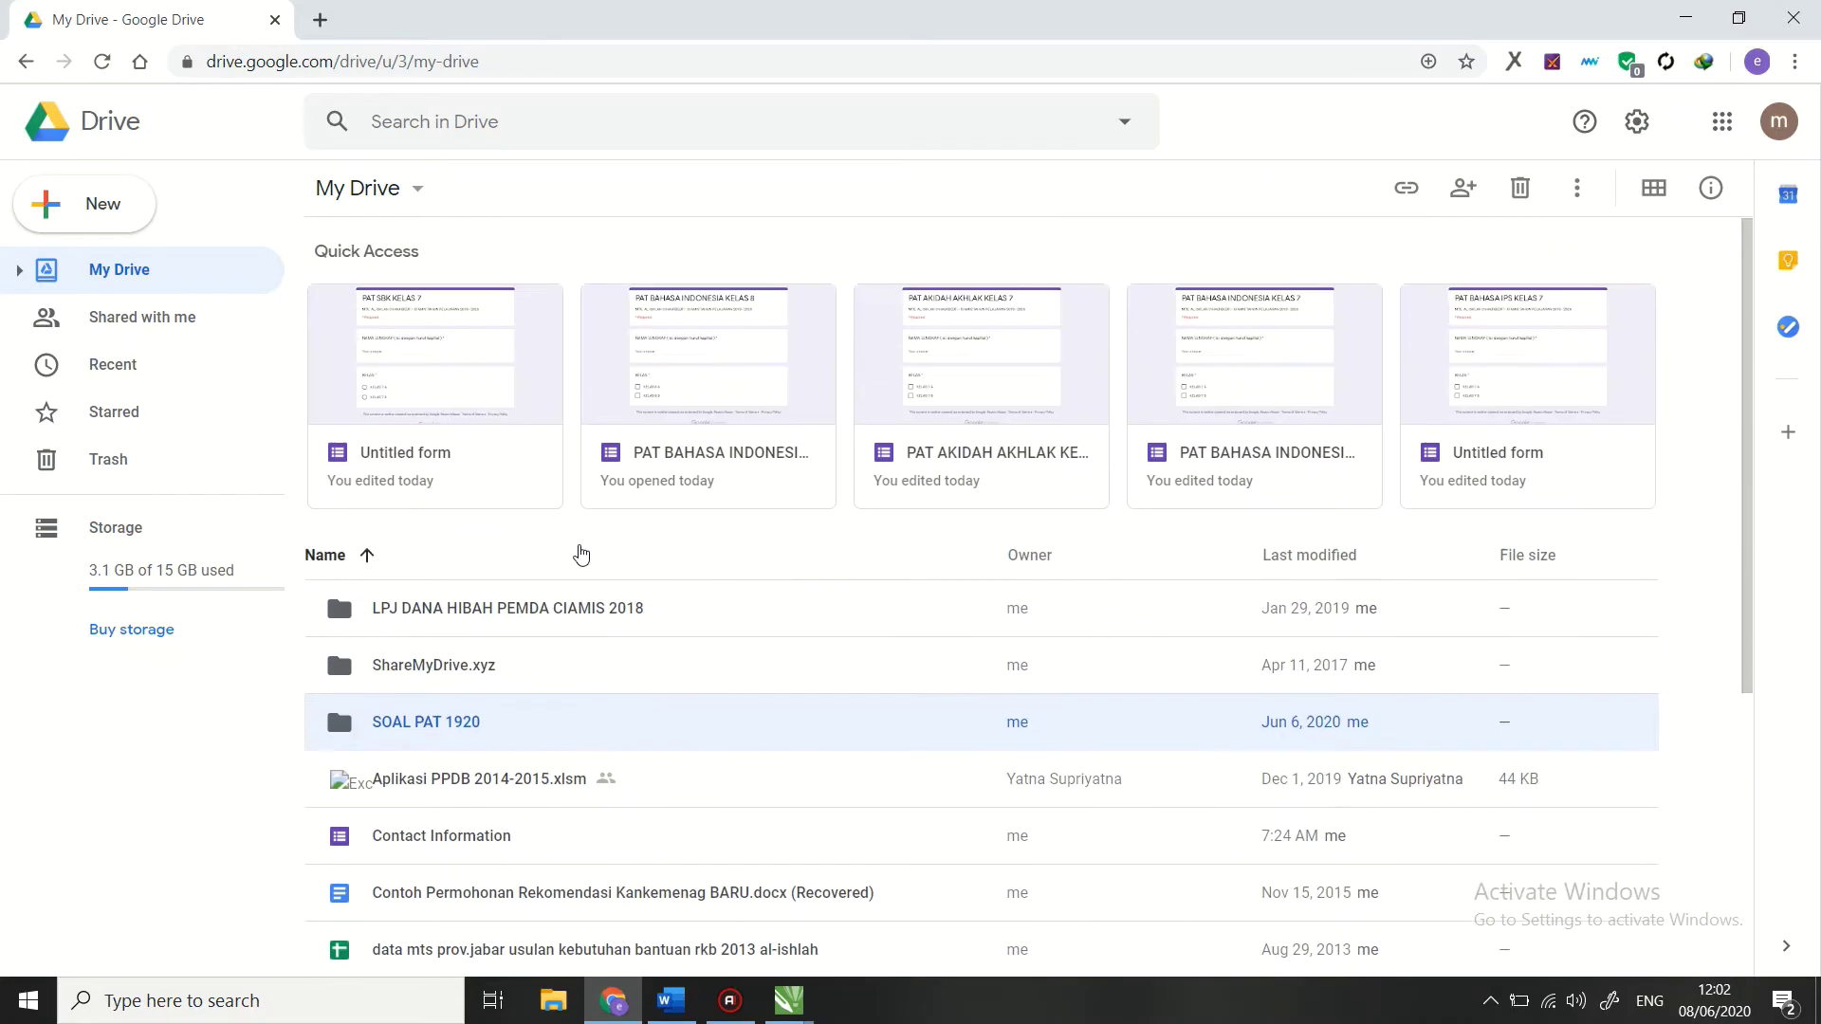
pyautogui.doubleClick(421, 724)
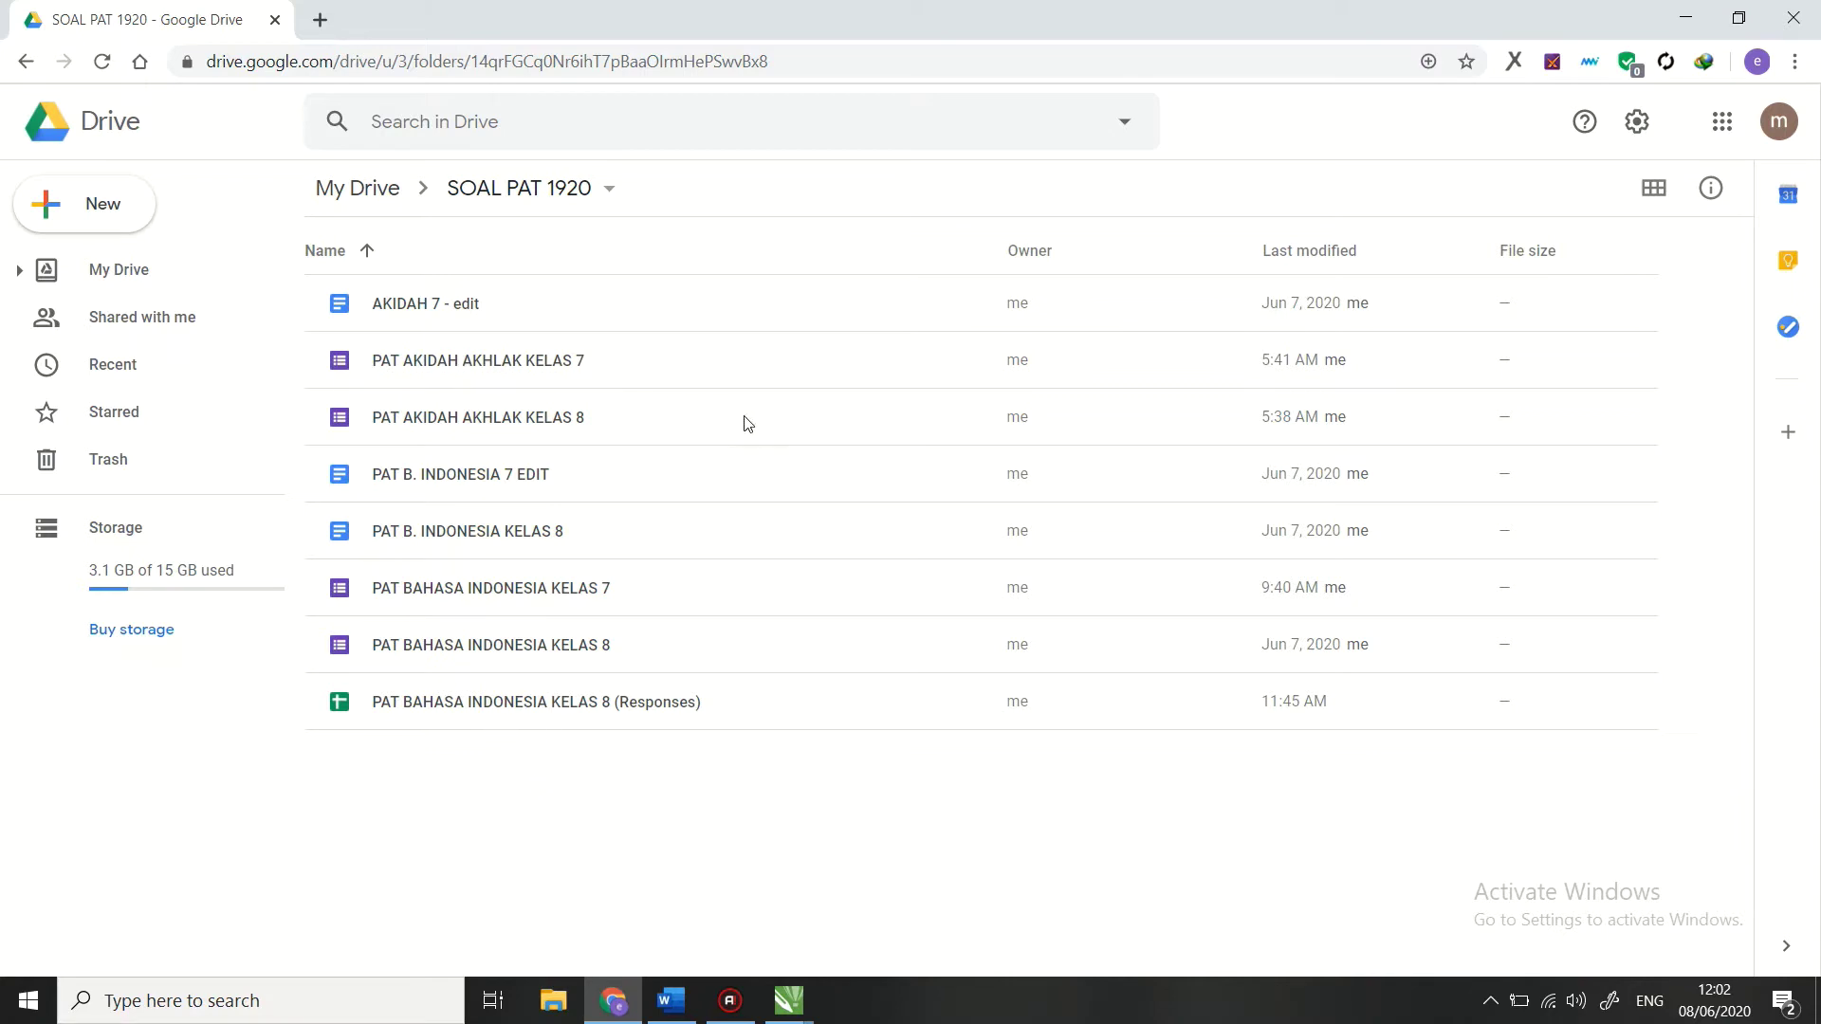
# Step: Create a new blank Google Form inside the SOAL PAT 1920 folder
pyautogui.rightClick(759, 801)
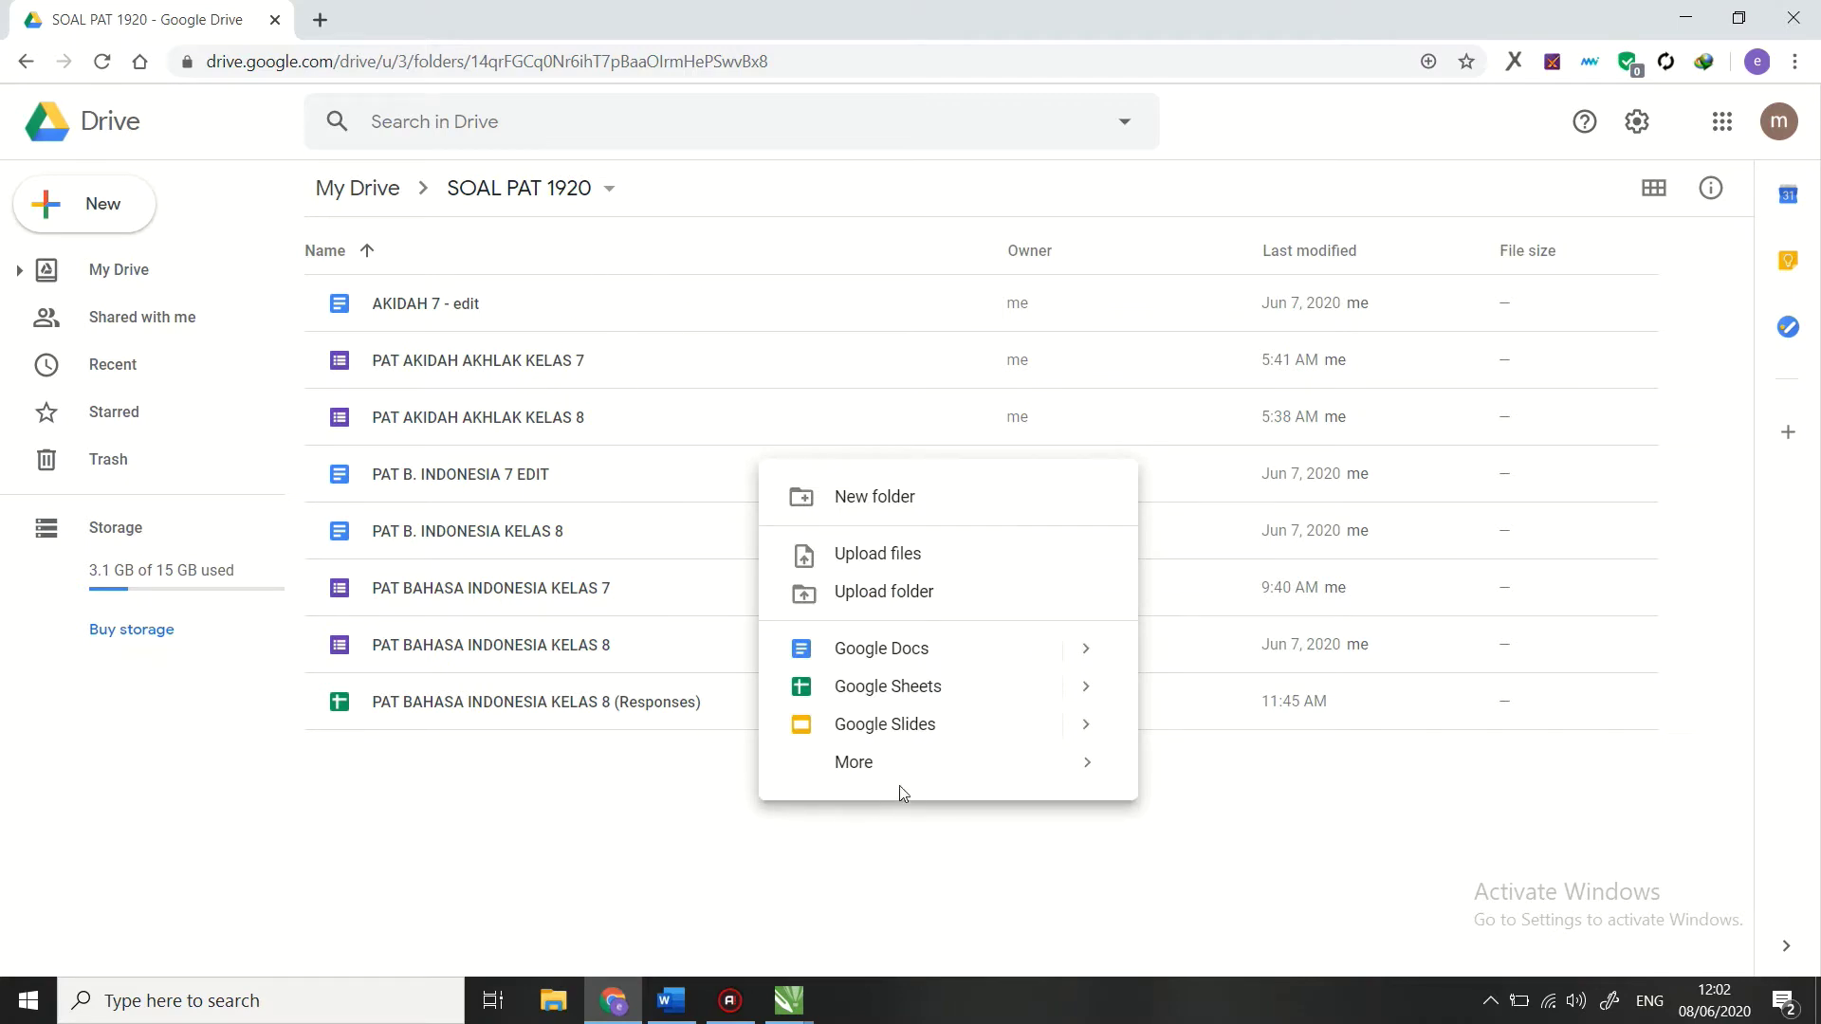
pyautogui.moveTo(914, 772)
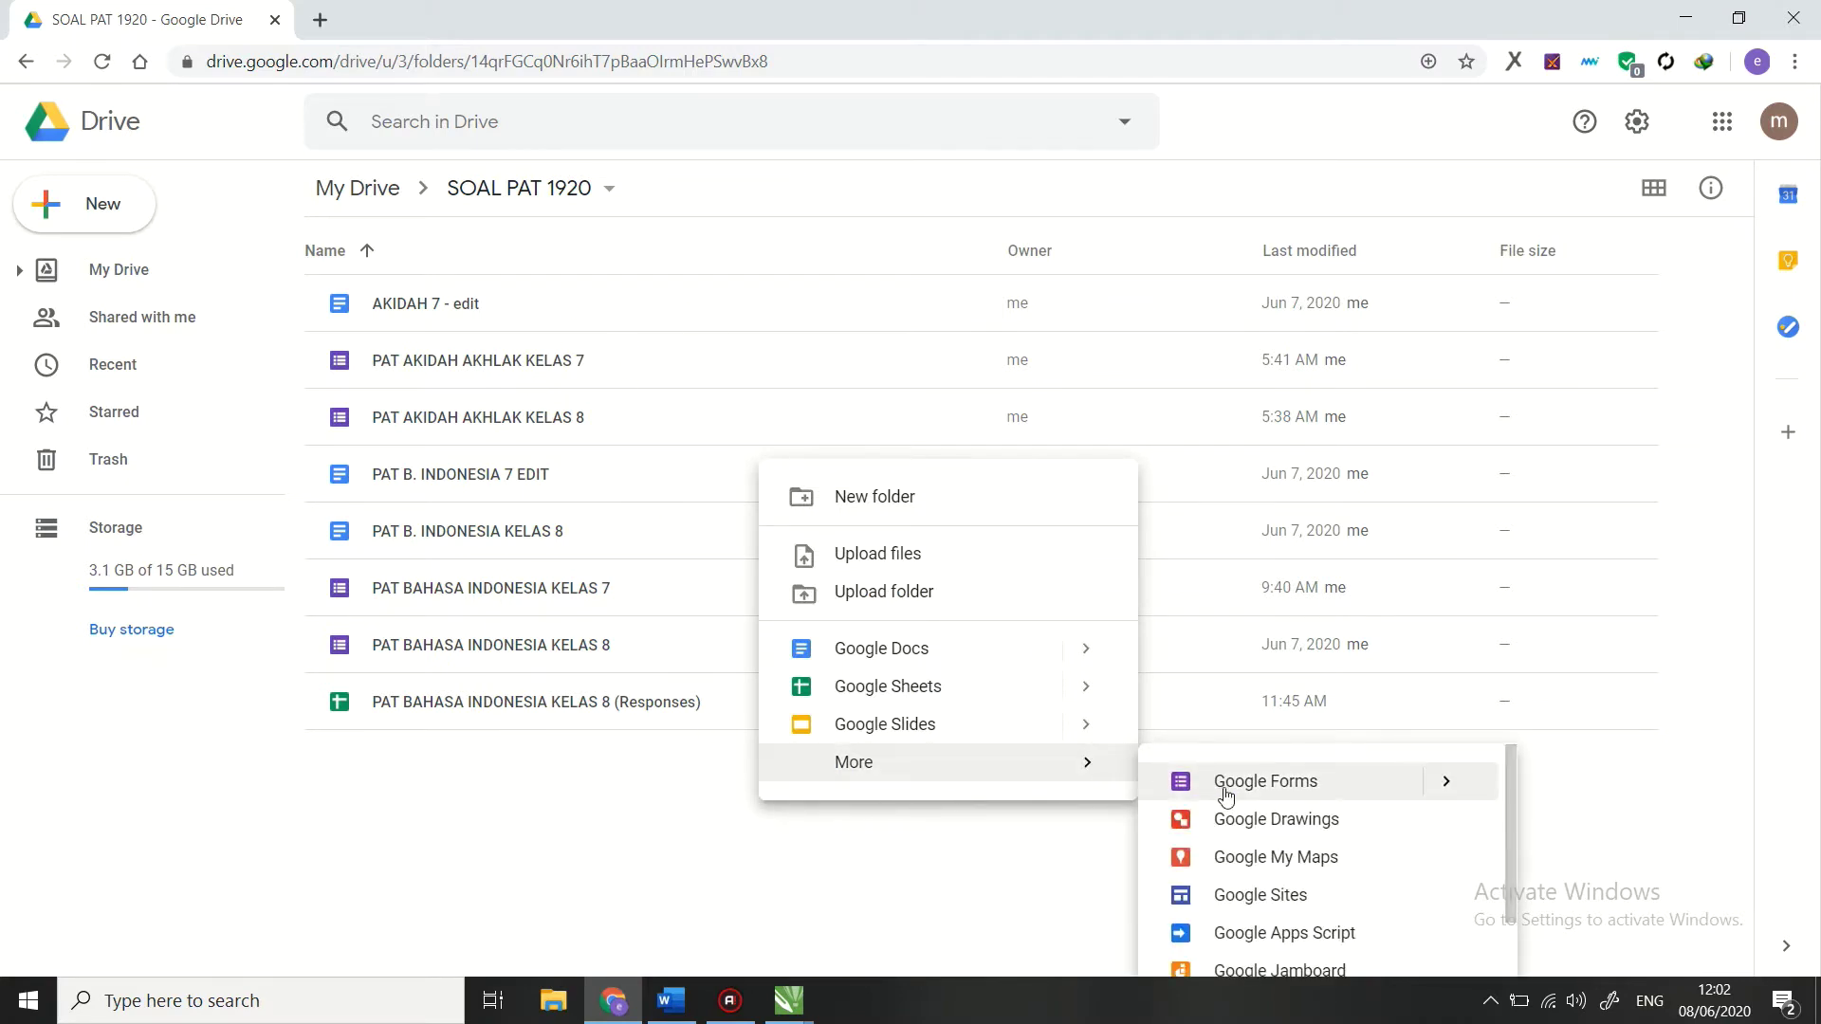
pyautogui.click(1226, 794)
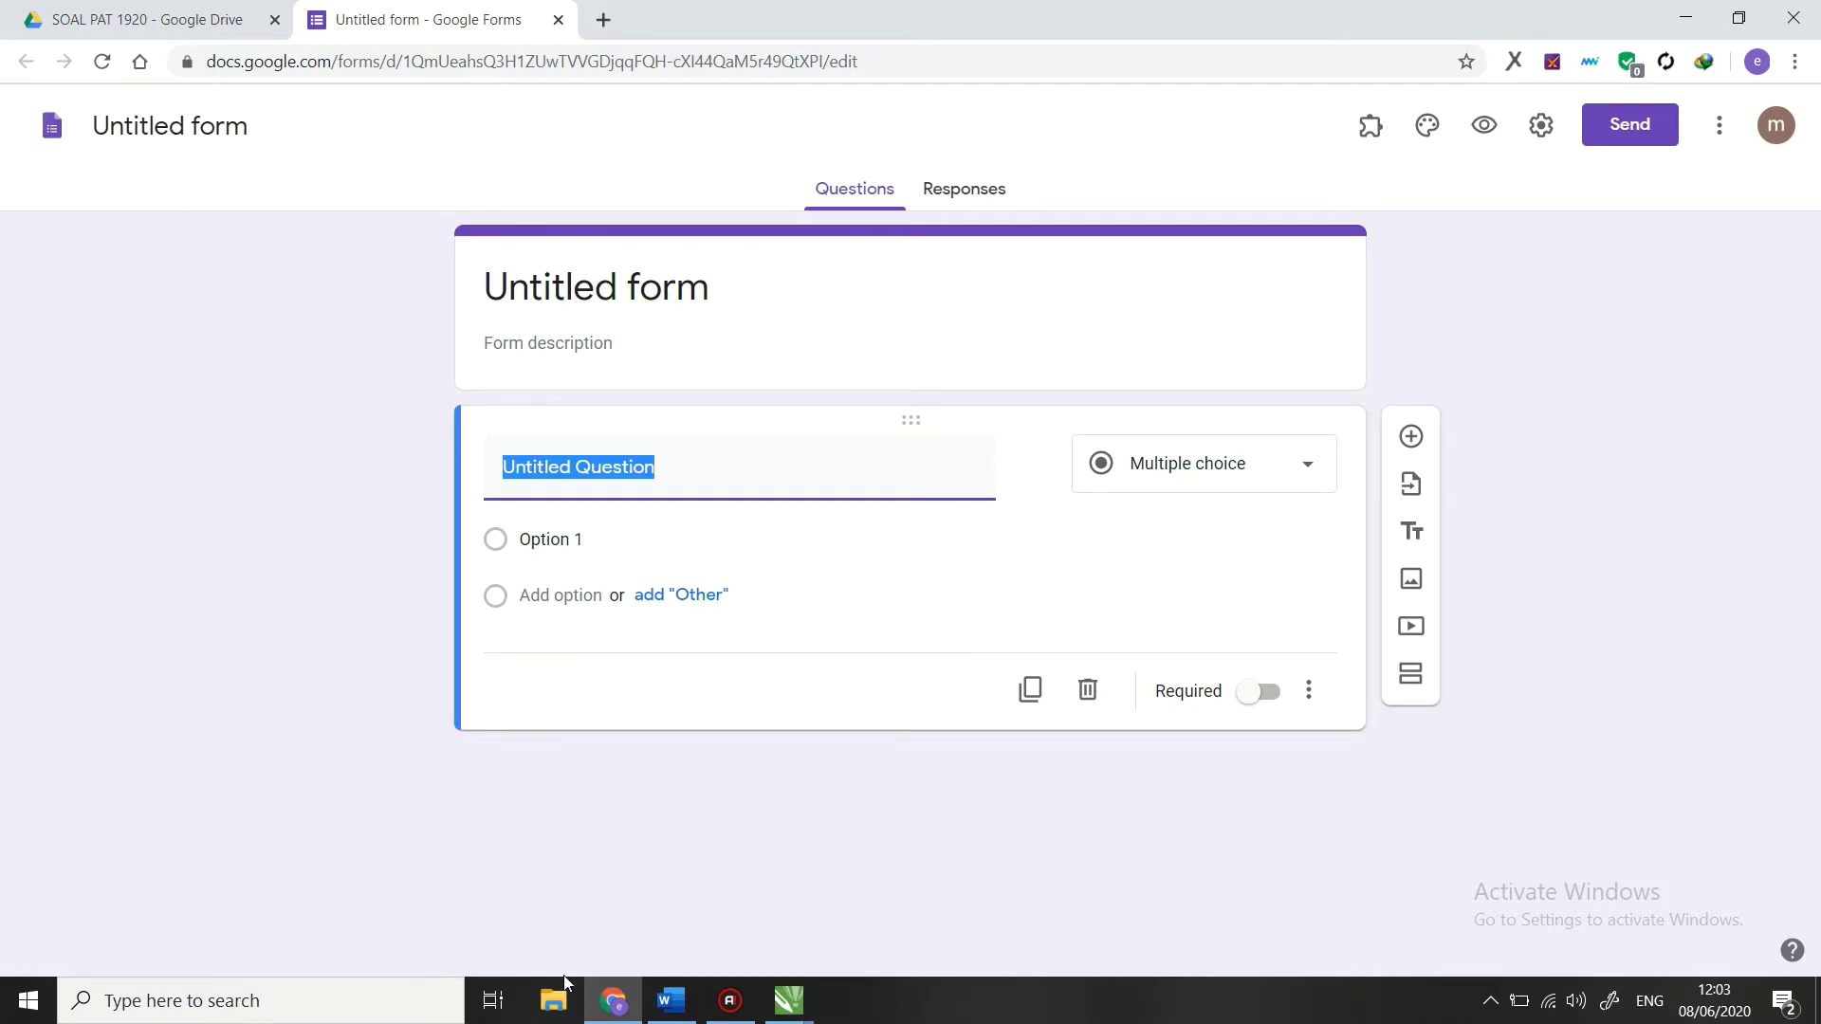
# Step: Check the exam's subject and class in the Word document and rename the new form as PAT QURAN HADITS KELAS 7
pyautogui.click(670, 1000)
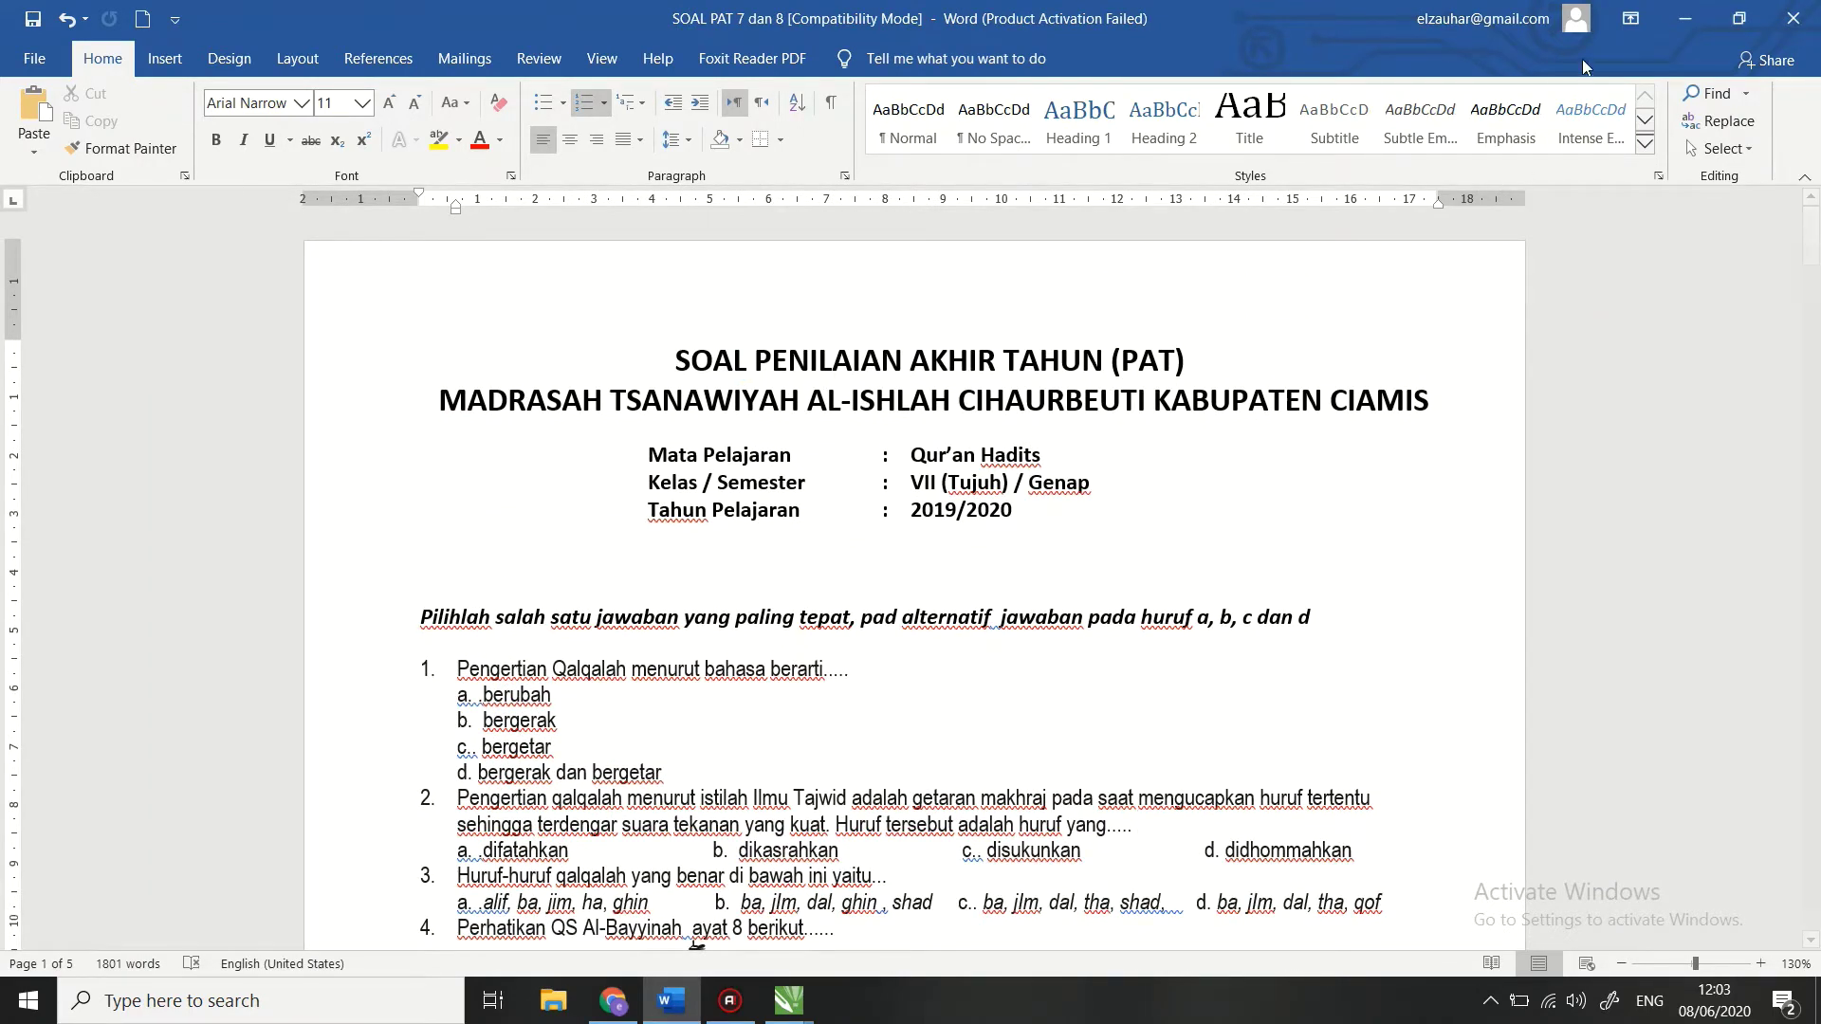
pyautogui.click(1684, 19)
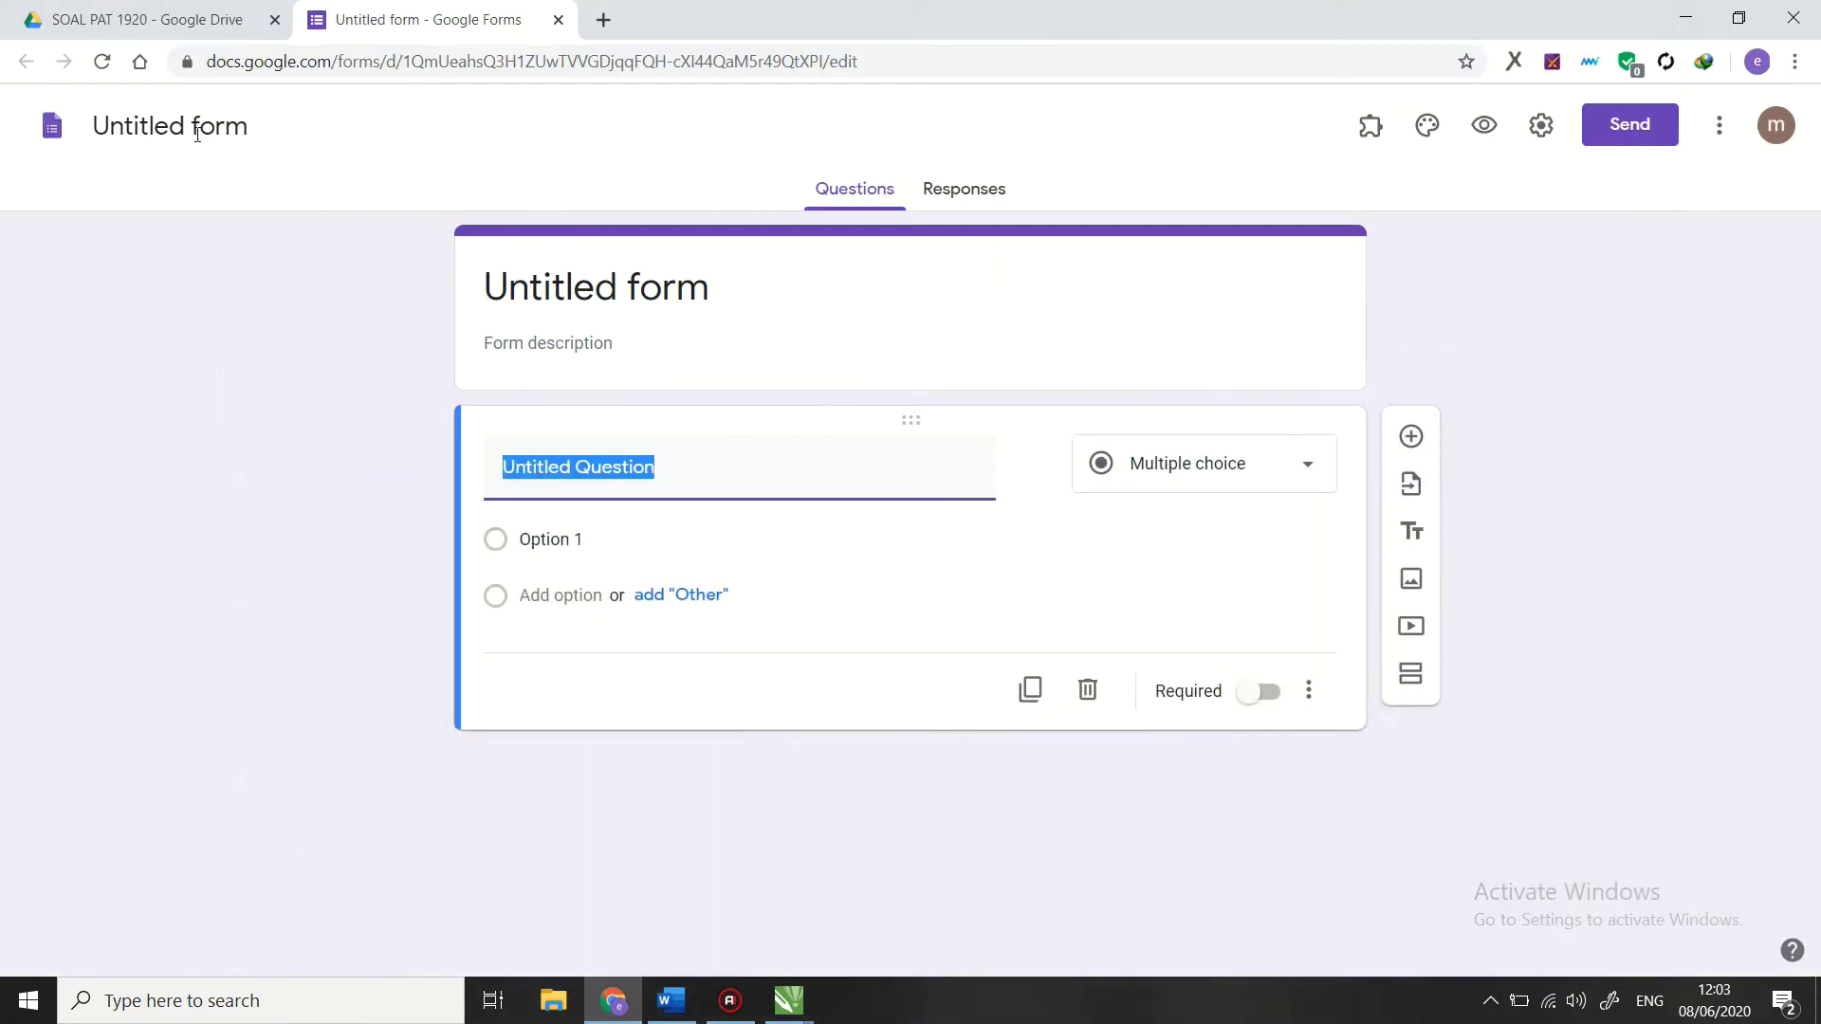
pyautogui.click(197, 133)
pyautogui.write('PAT')
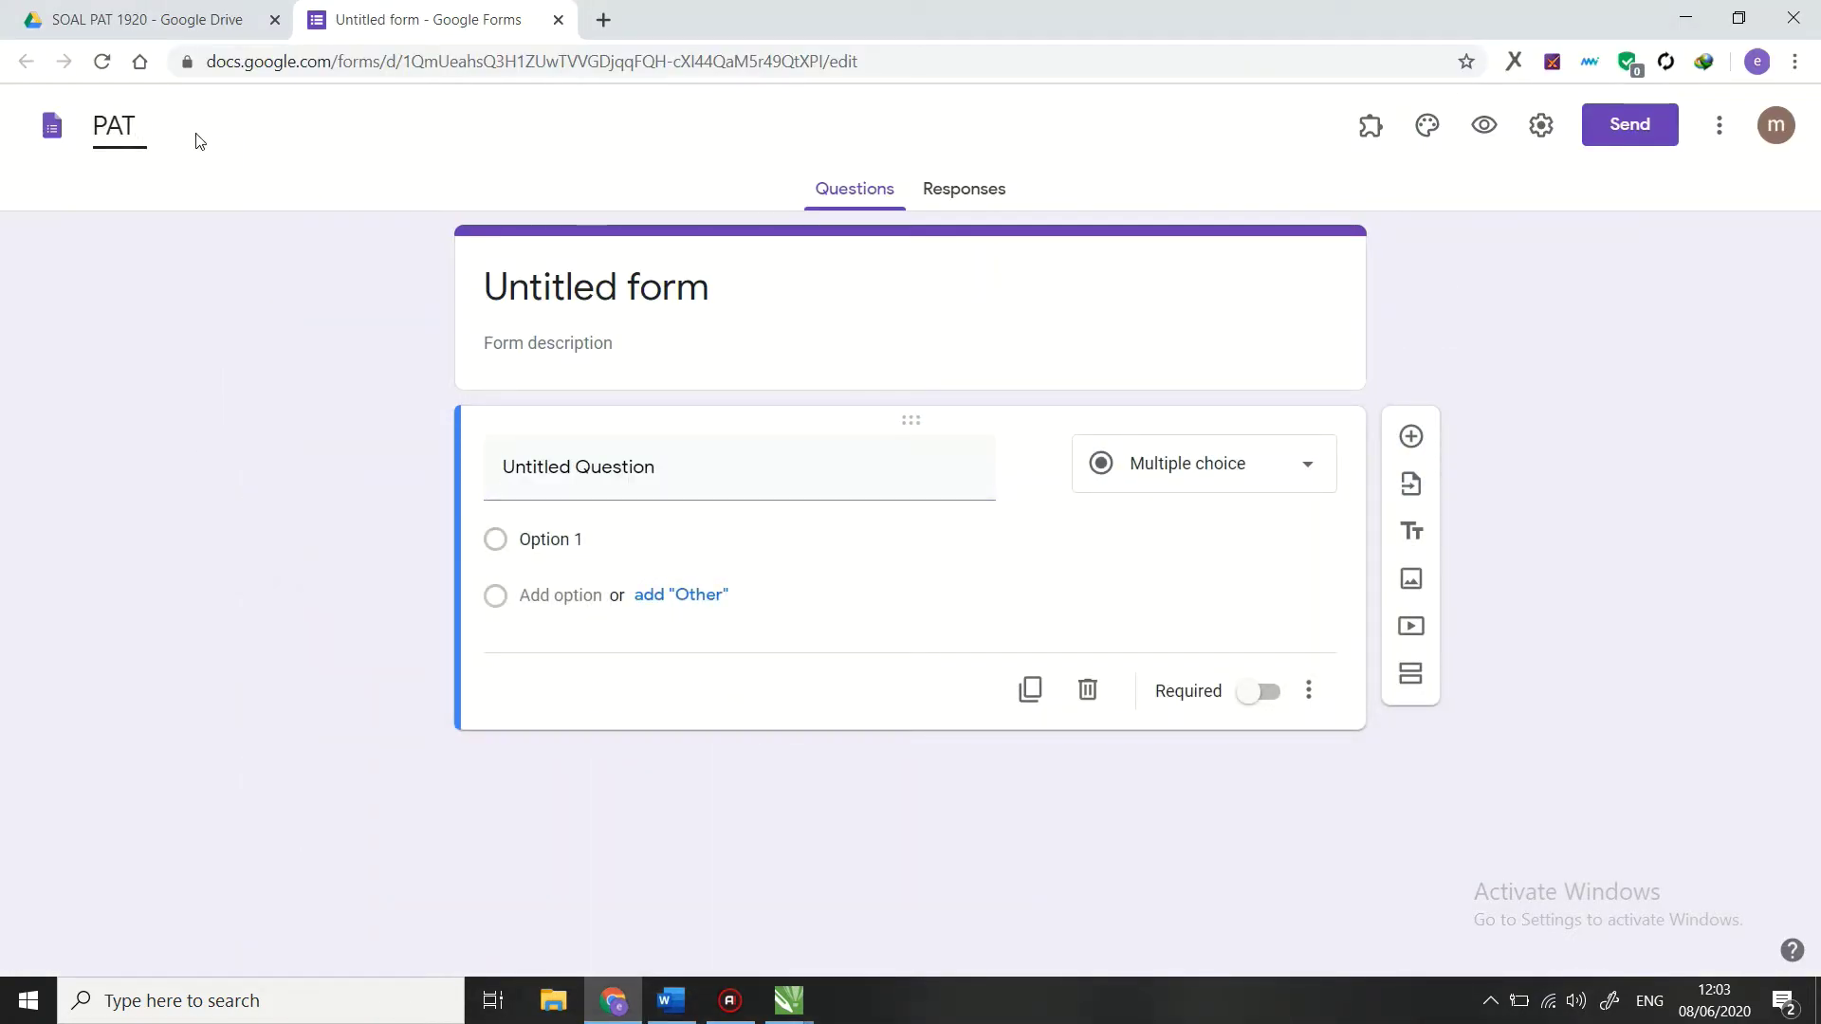
pyautogui.write(' QURAN HADITS KEL')
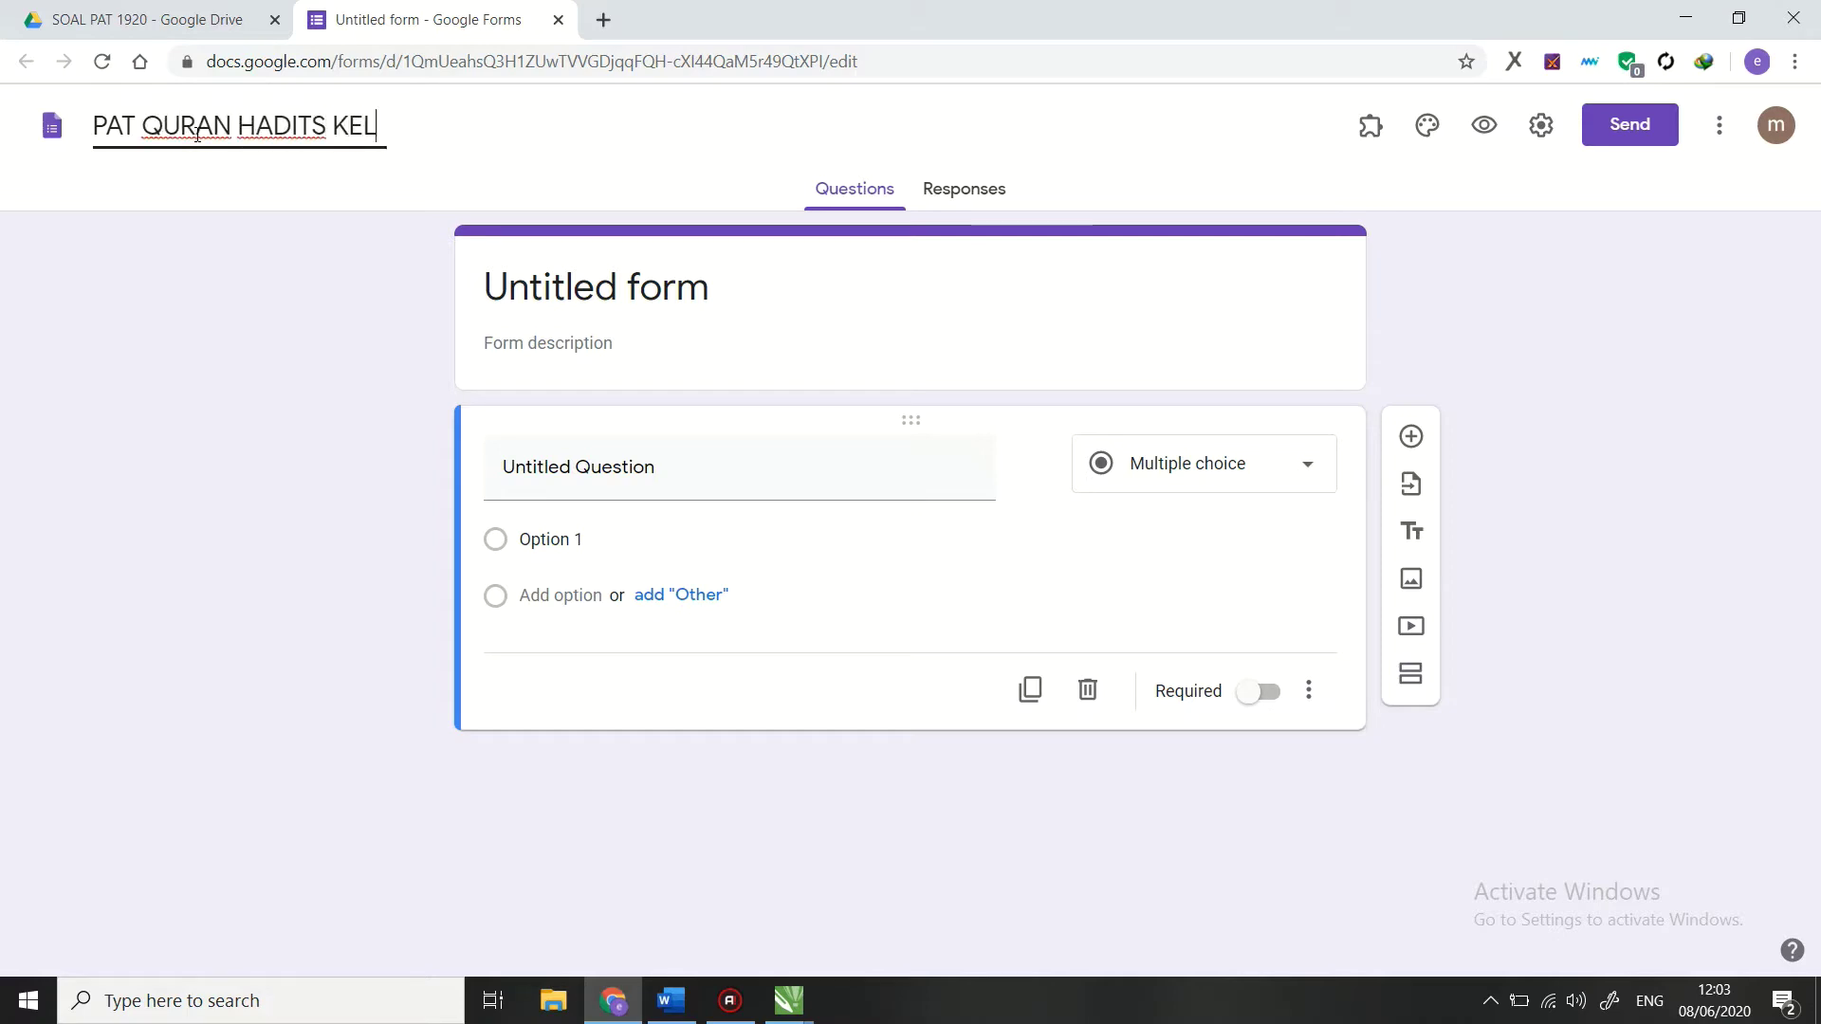
pyautogui.write('AS 7')
pyautogui.press('Return')
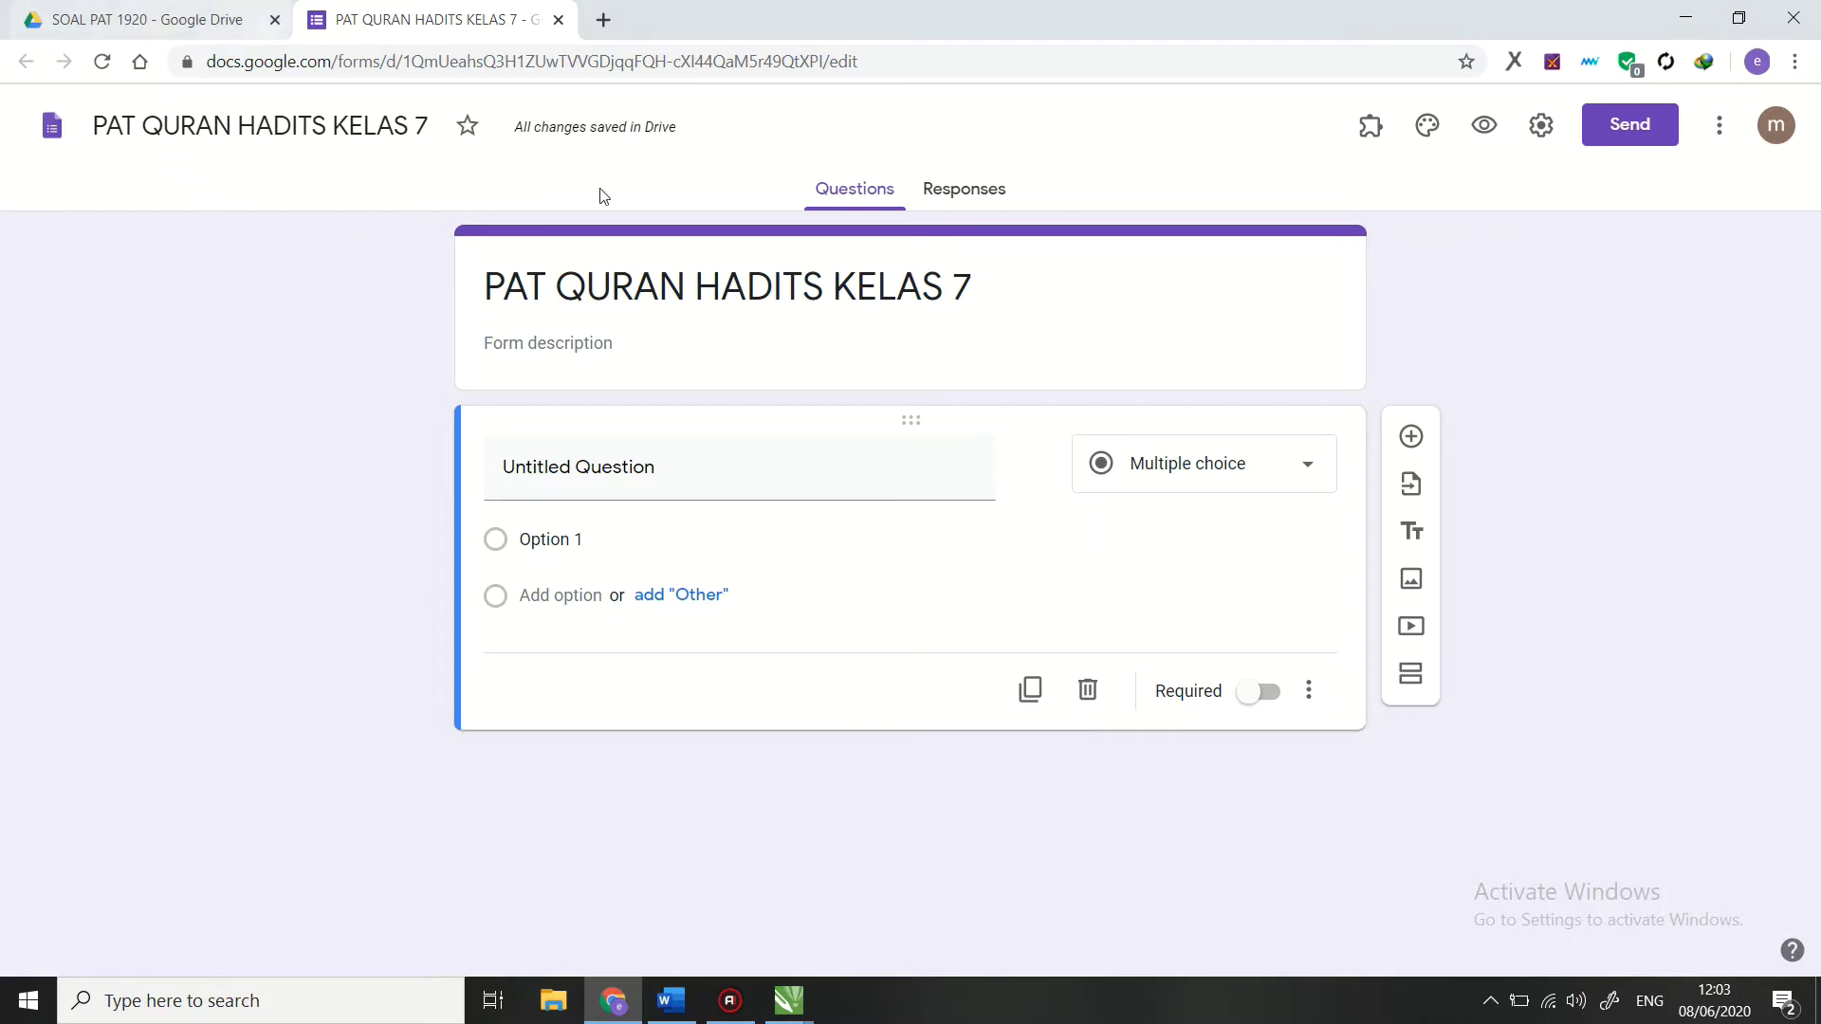
# Step: Refresh the SOAL PAT 1920 folder in Google Drive to check for the new form, and return to the form editor
pyautogui.click(137, 17)
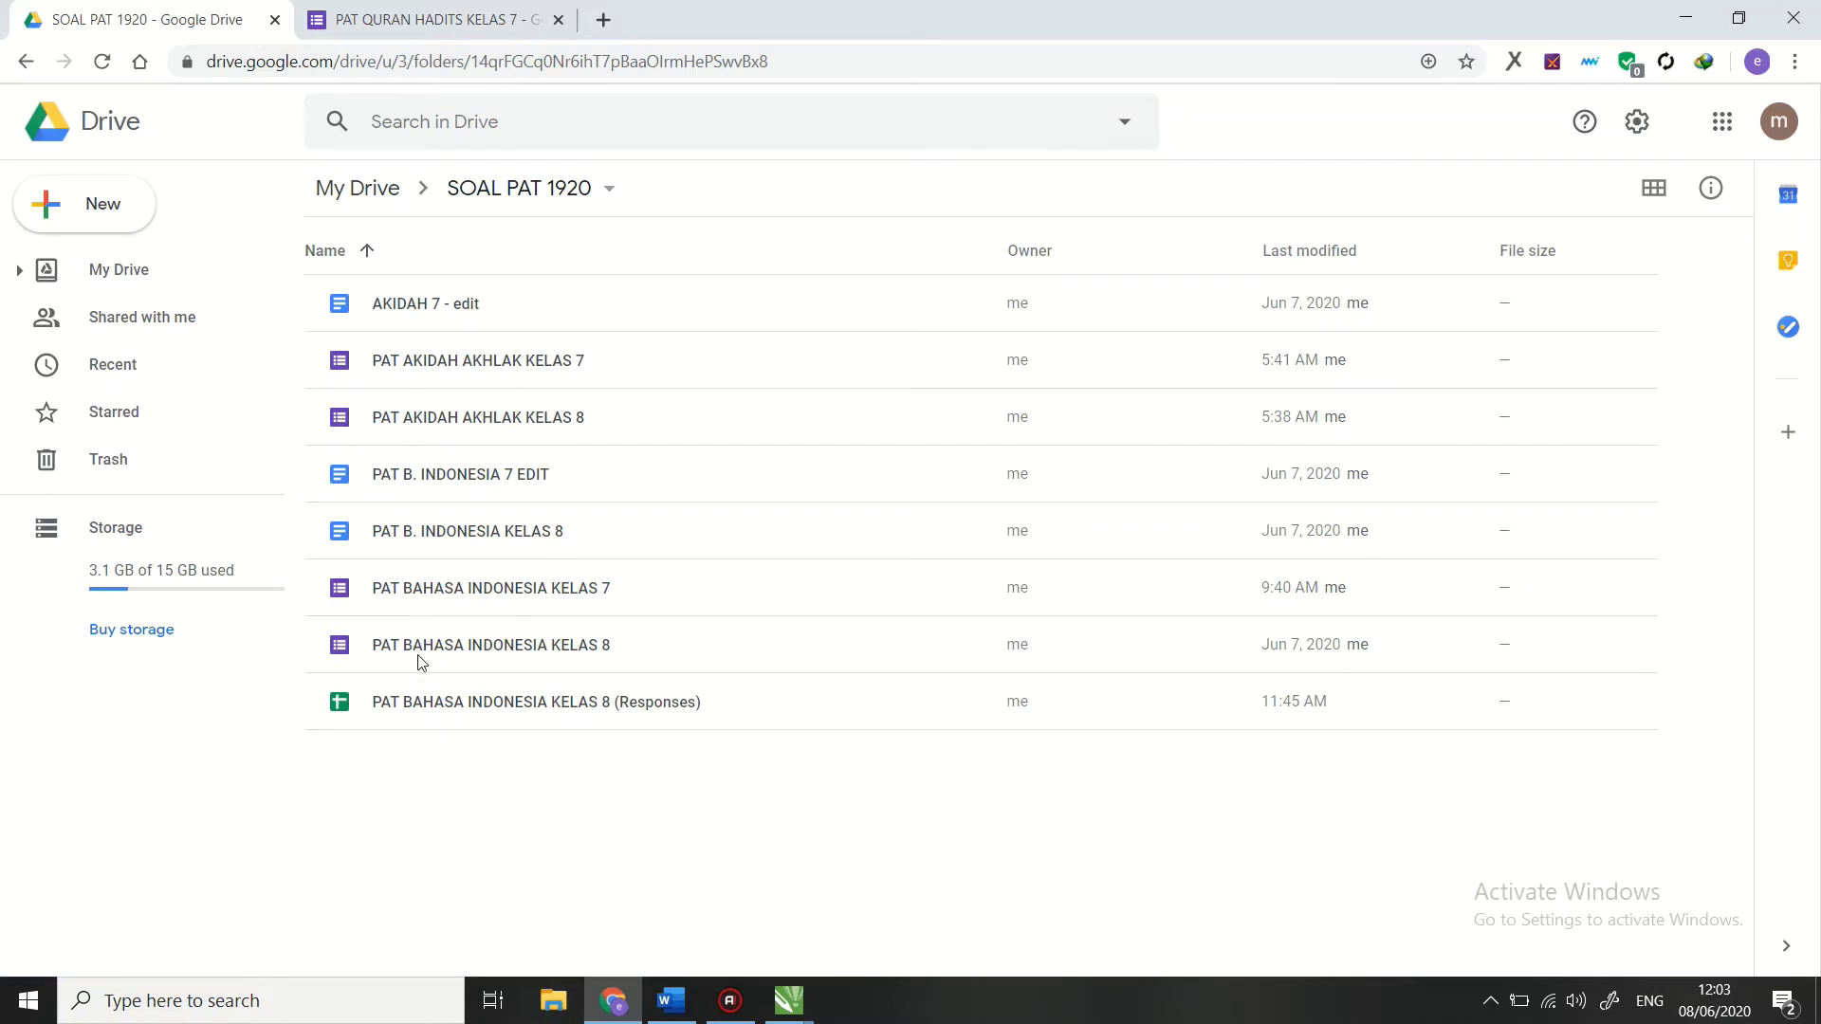
pyautogui.click(102, 61)
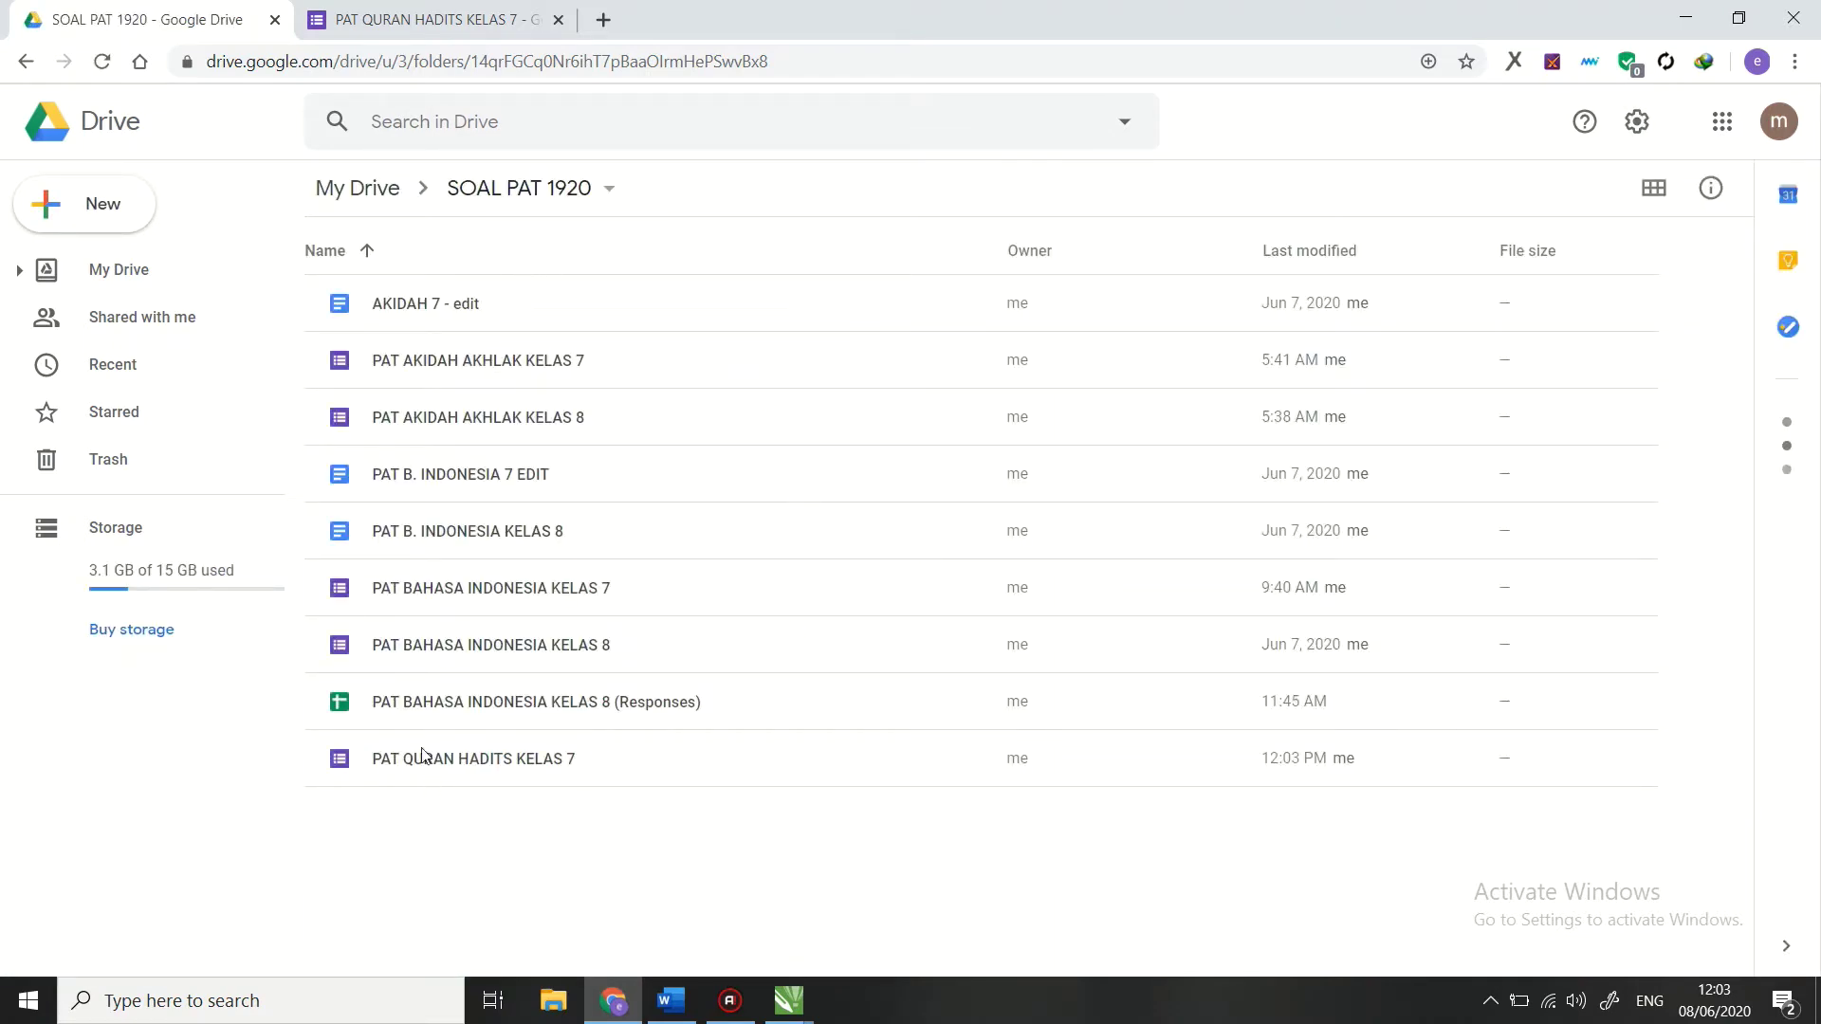
pyautogui.click(467, 23)
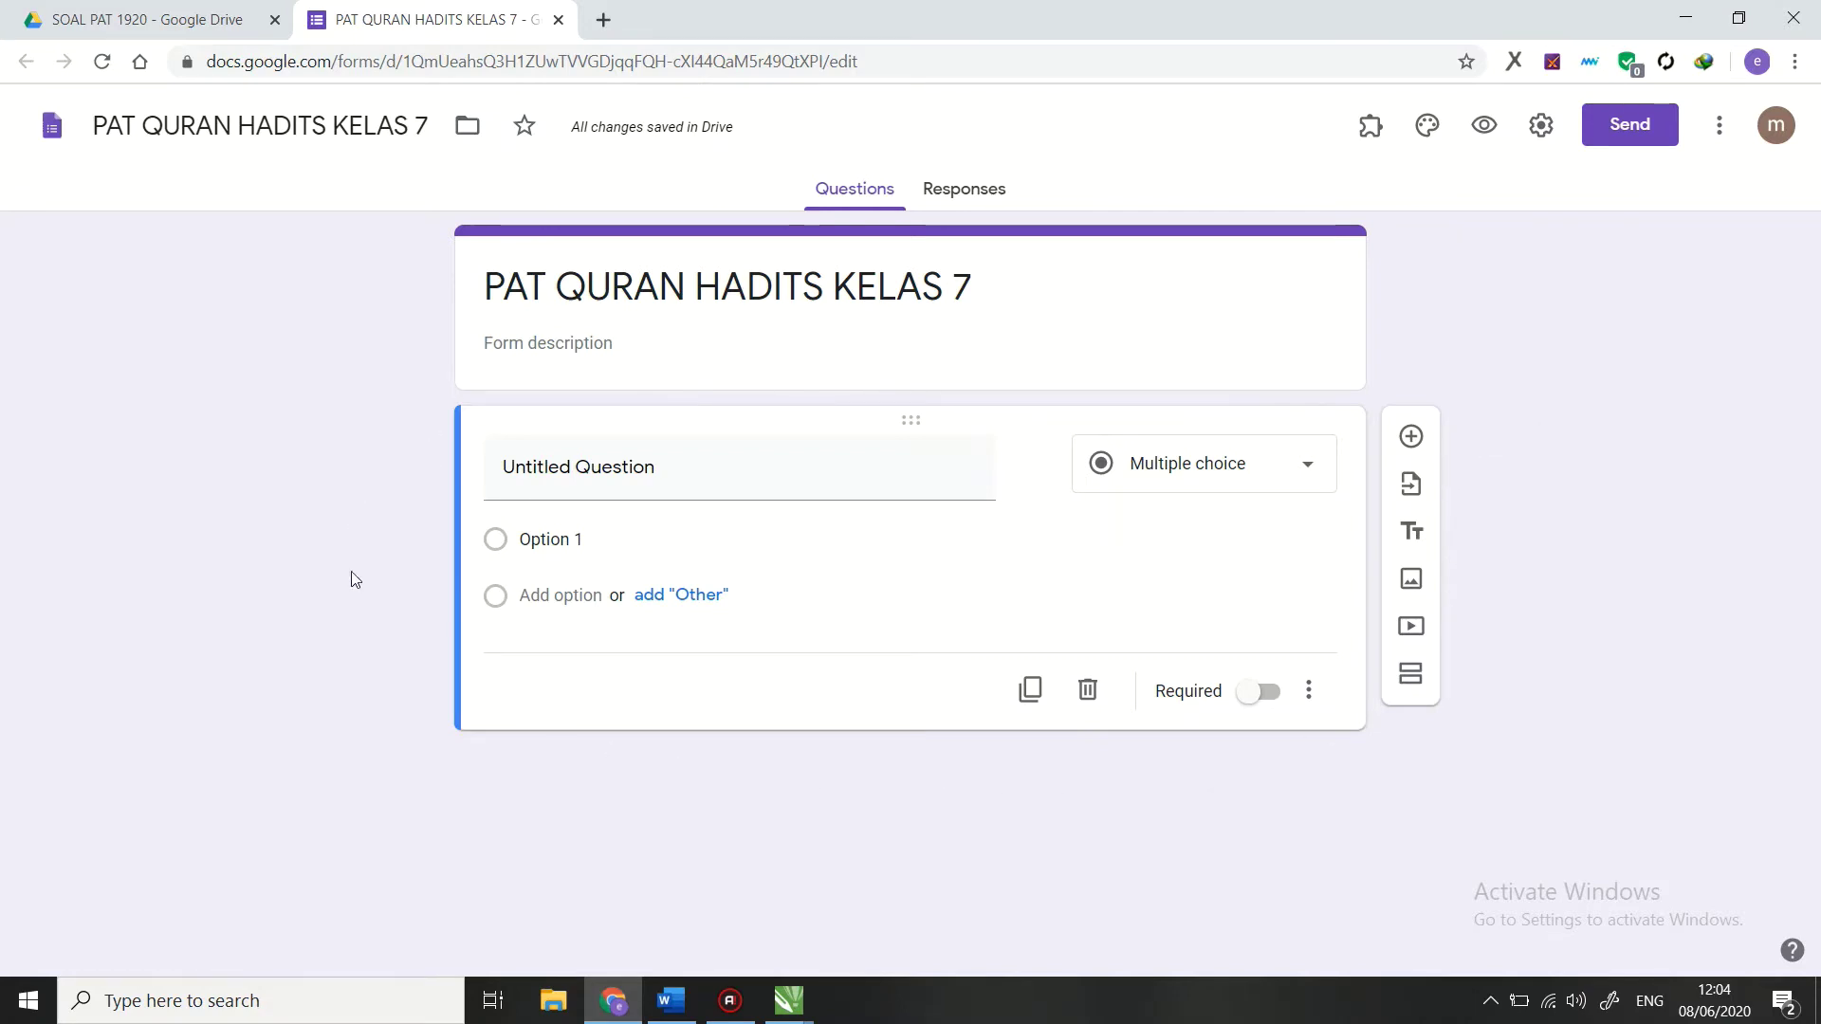
# Step: Title the first question NAMA LENGKAP, set its type to Short answer and make it required
pyautogui.click(598, 479)
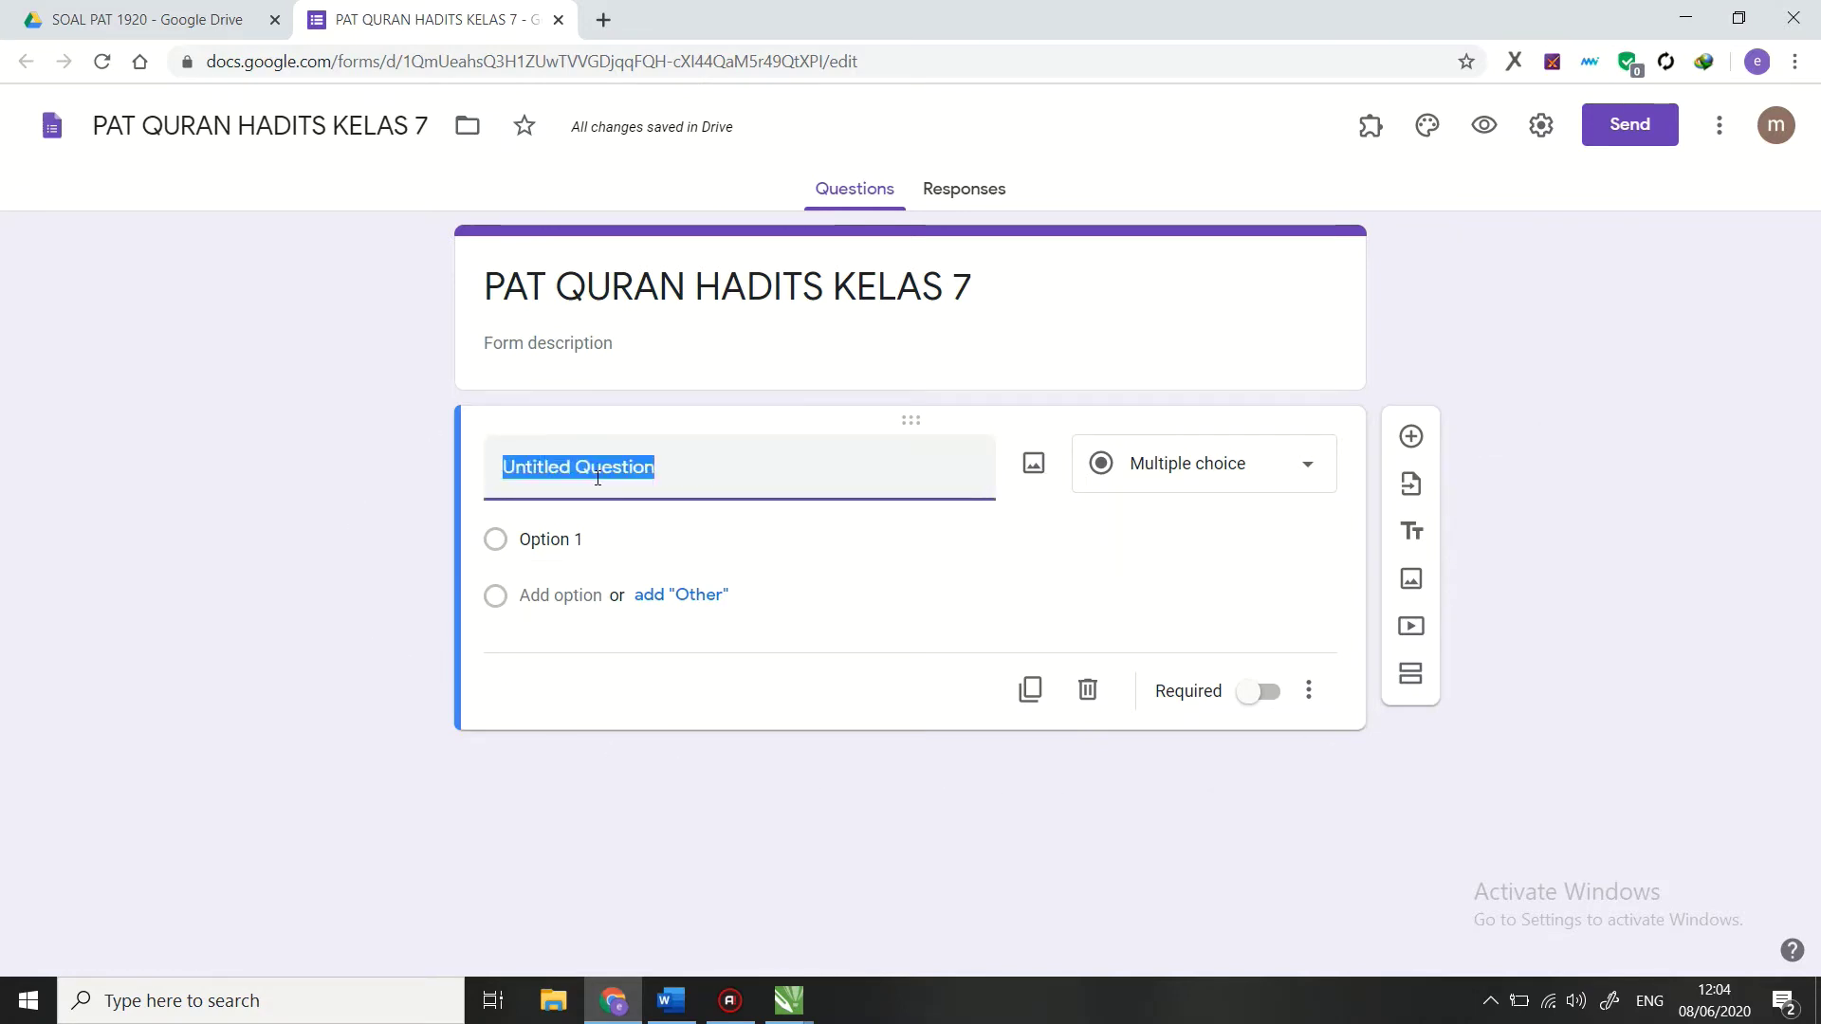
pyautogui.write('NAMA LENGKAP')
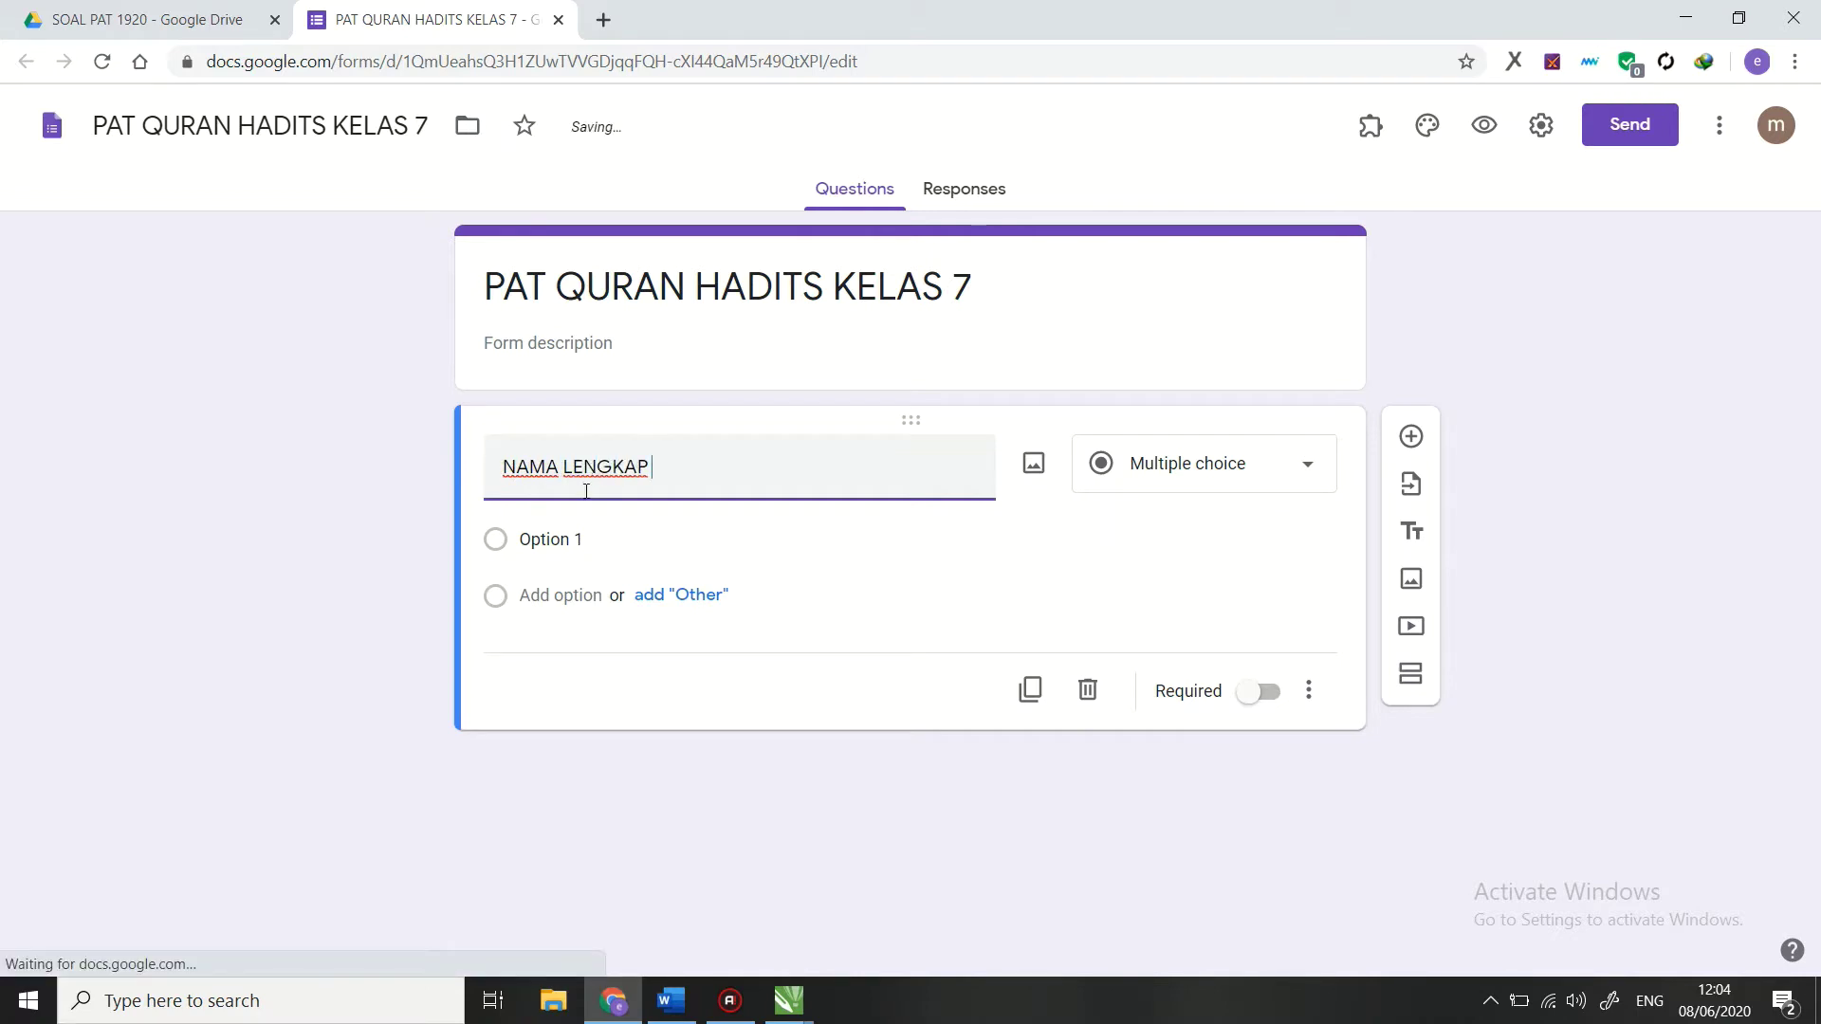
pyautogui.click(1178, 471)
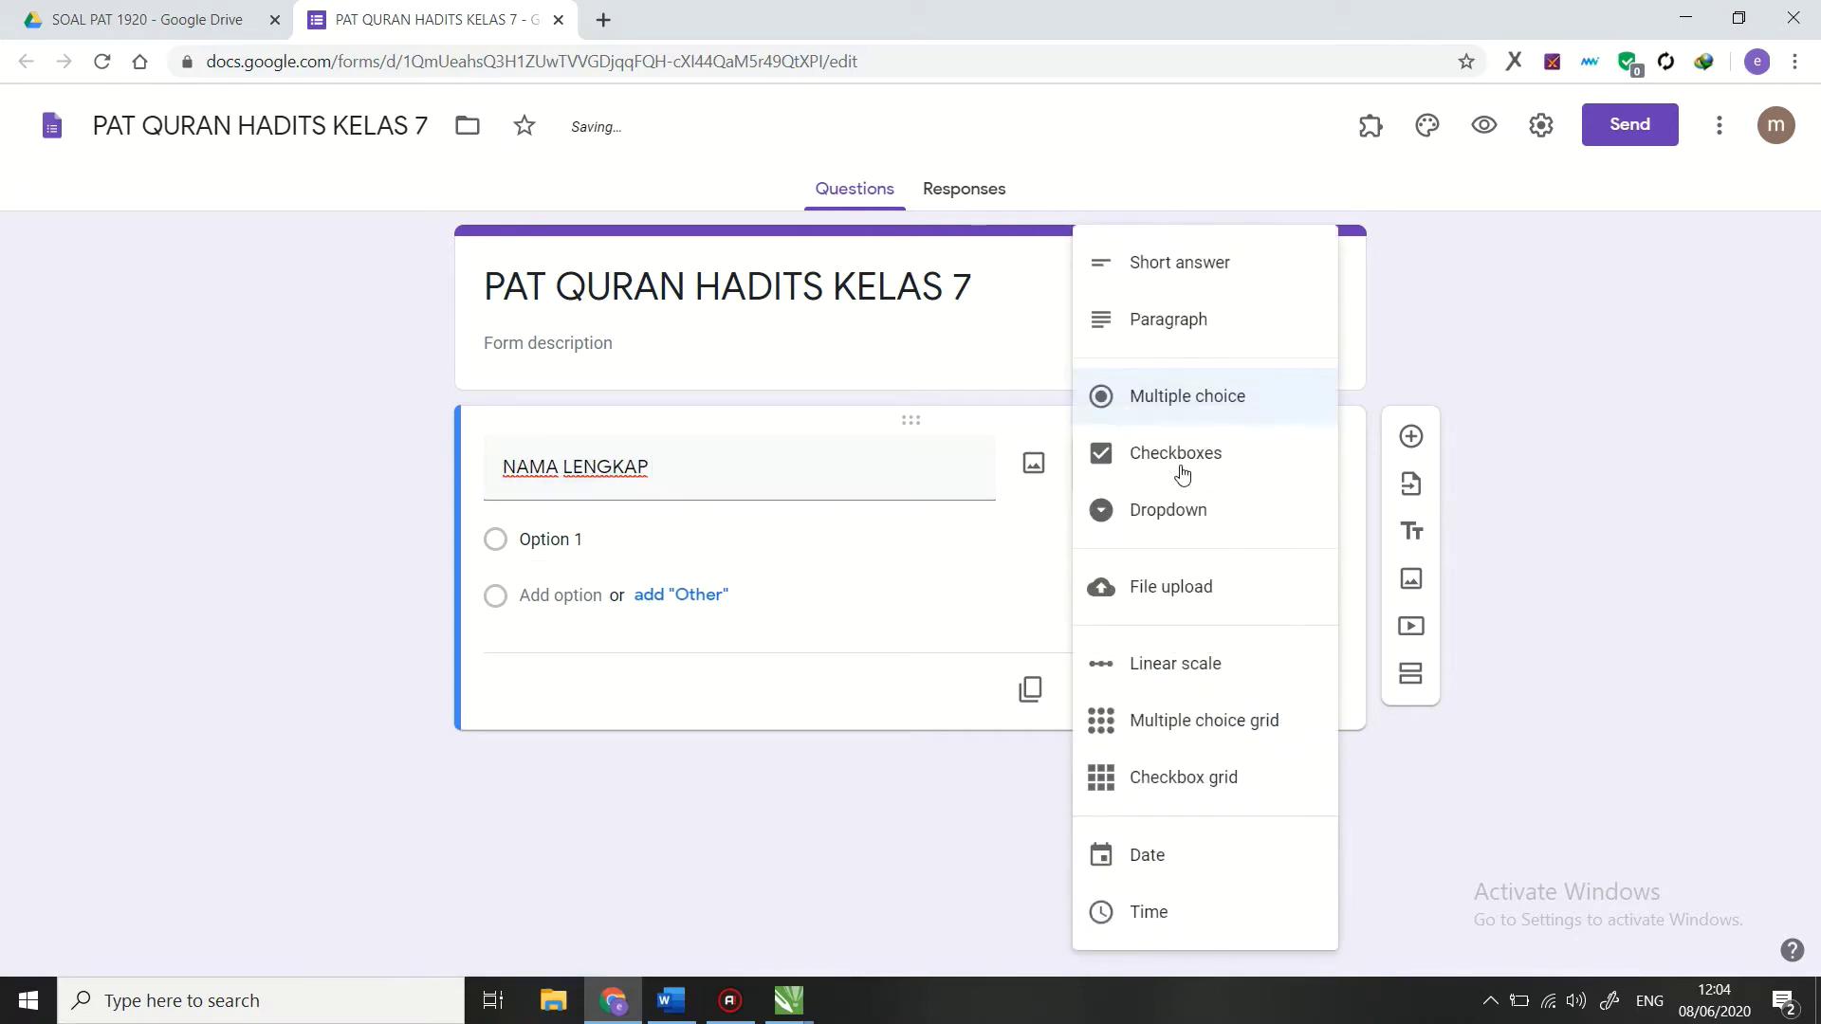
pyautogui.click(1185, 267)
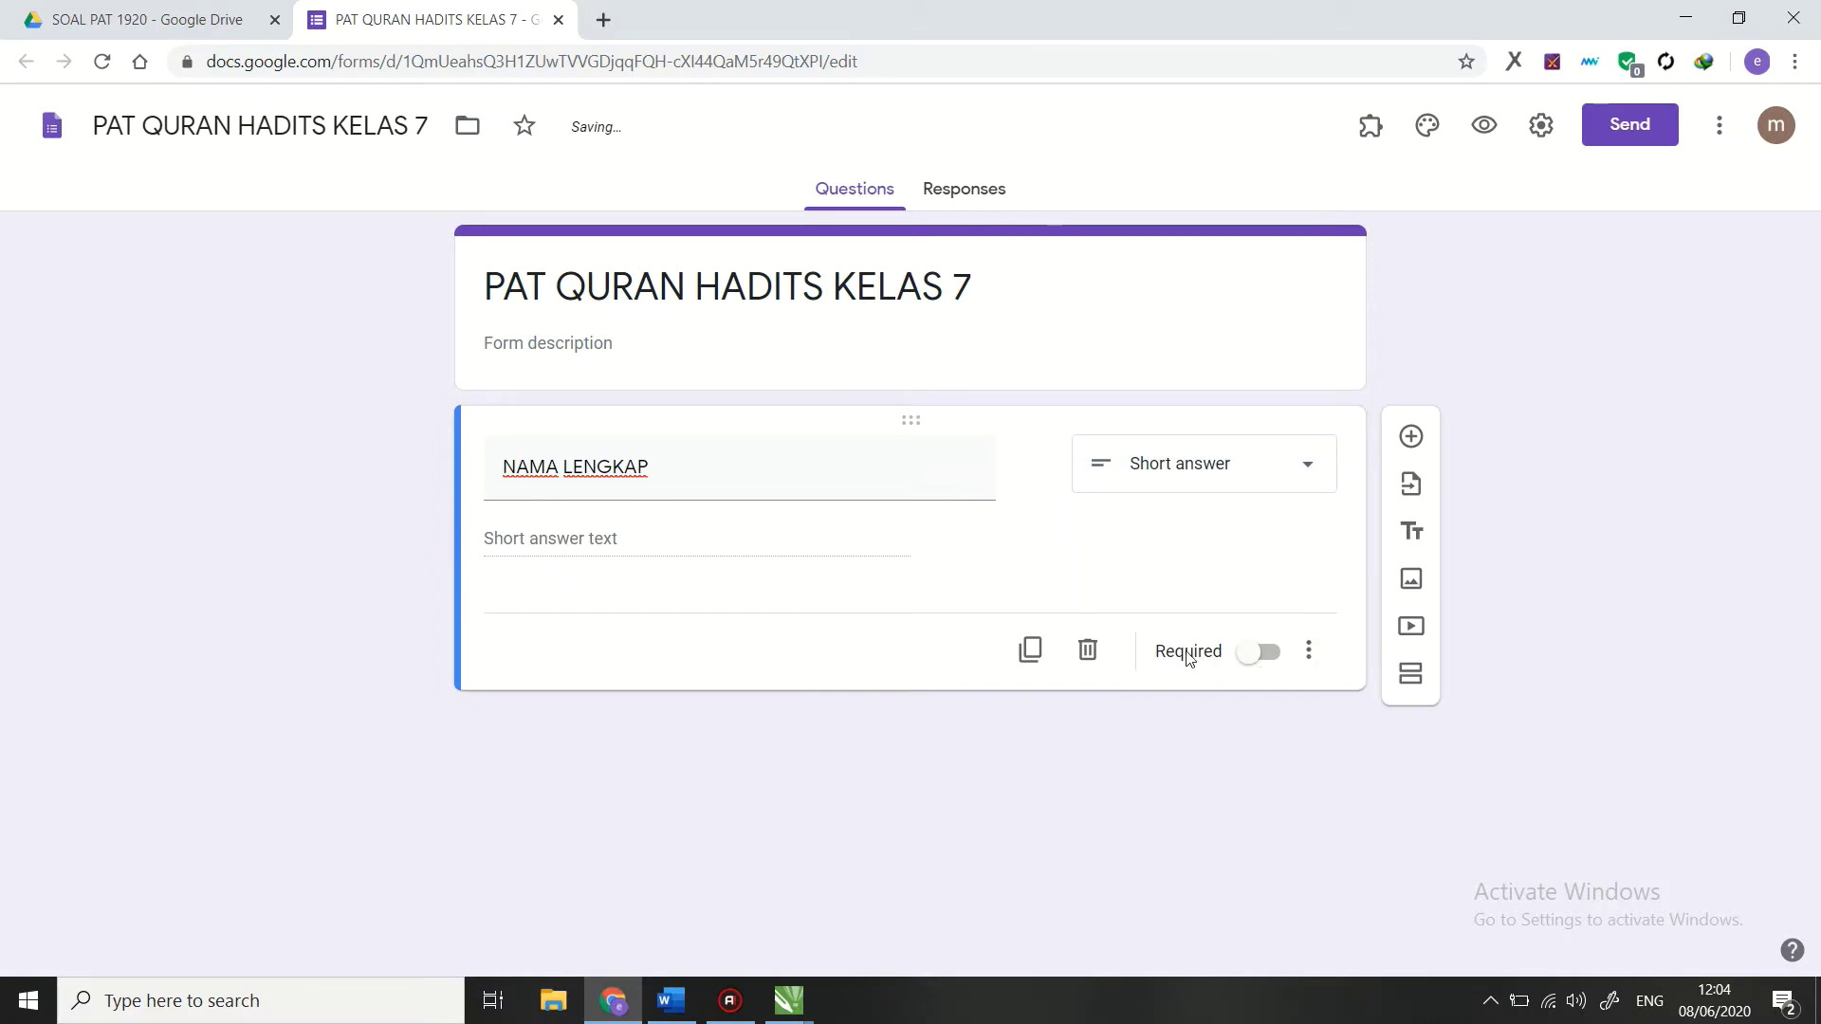
pyautogui.click(1252, 657)
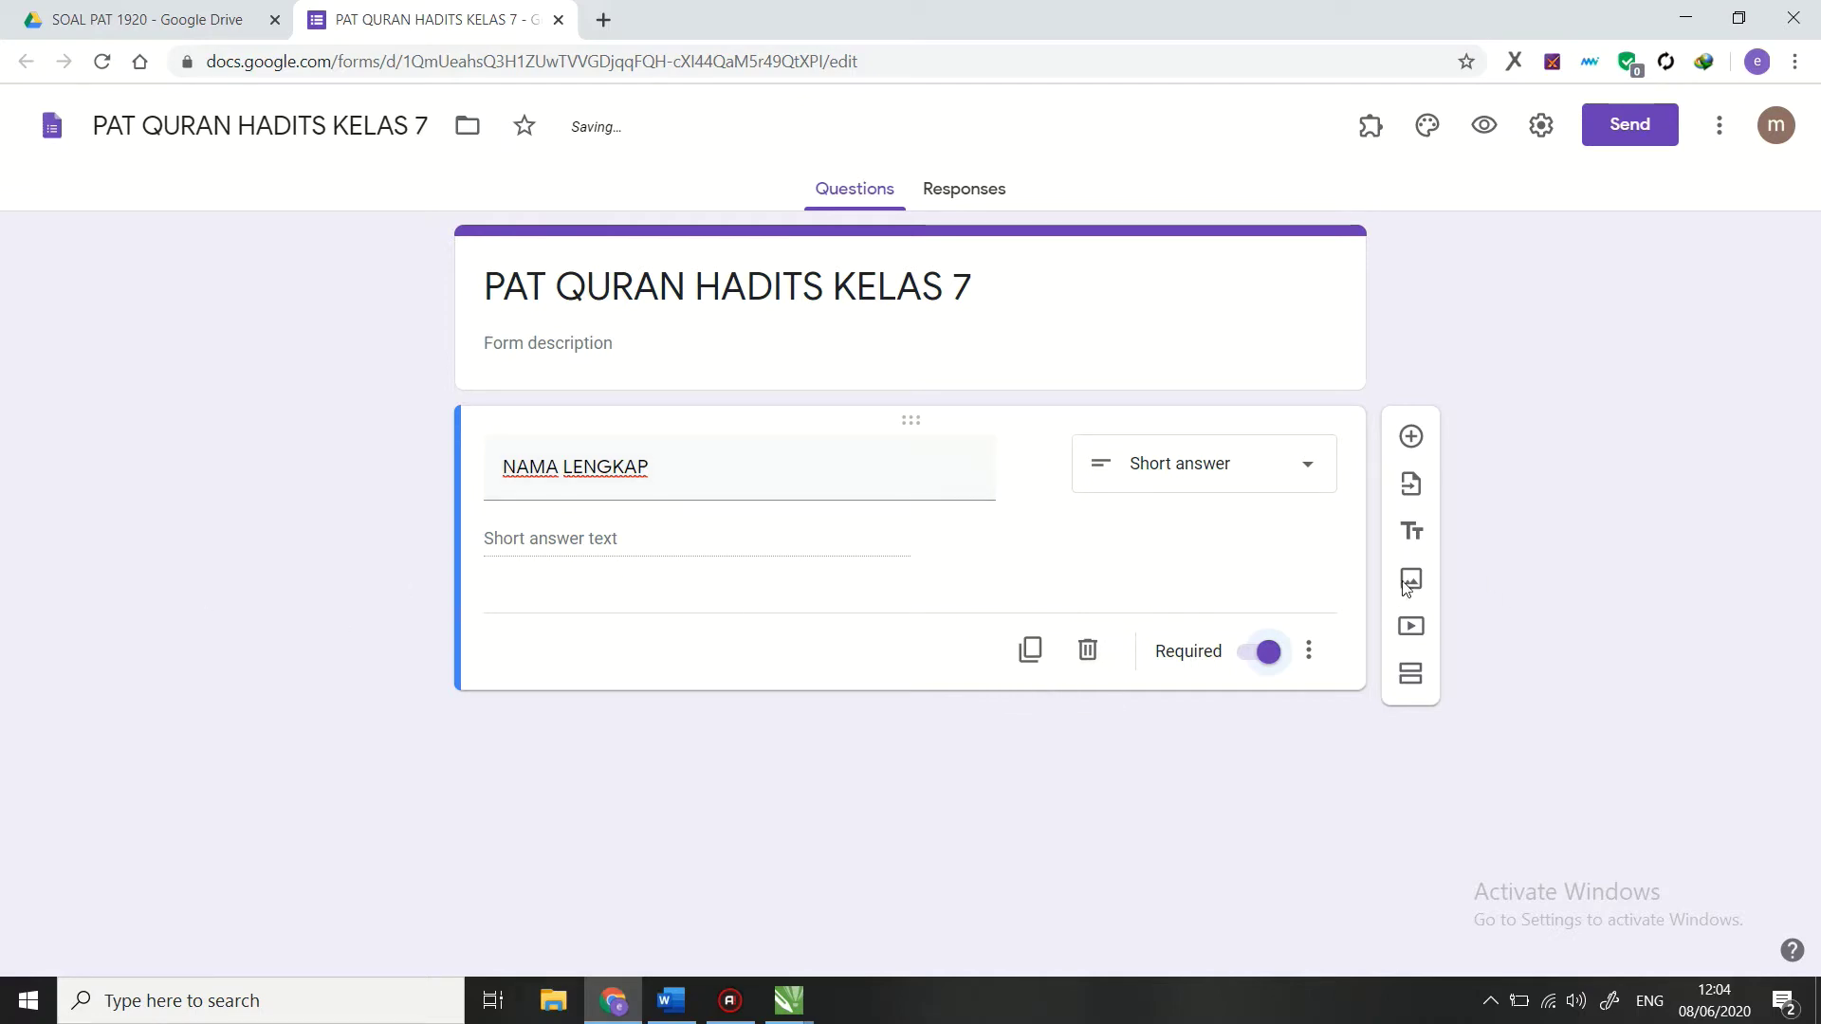
# Step: Add a second question titled KELAS and set its type to Checkboxes
pyautogui.click(1411, 436)
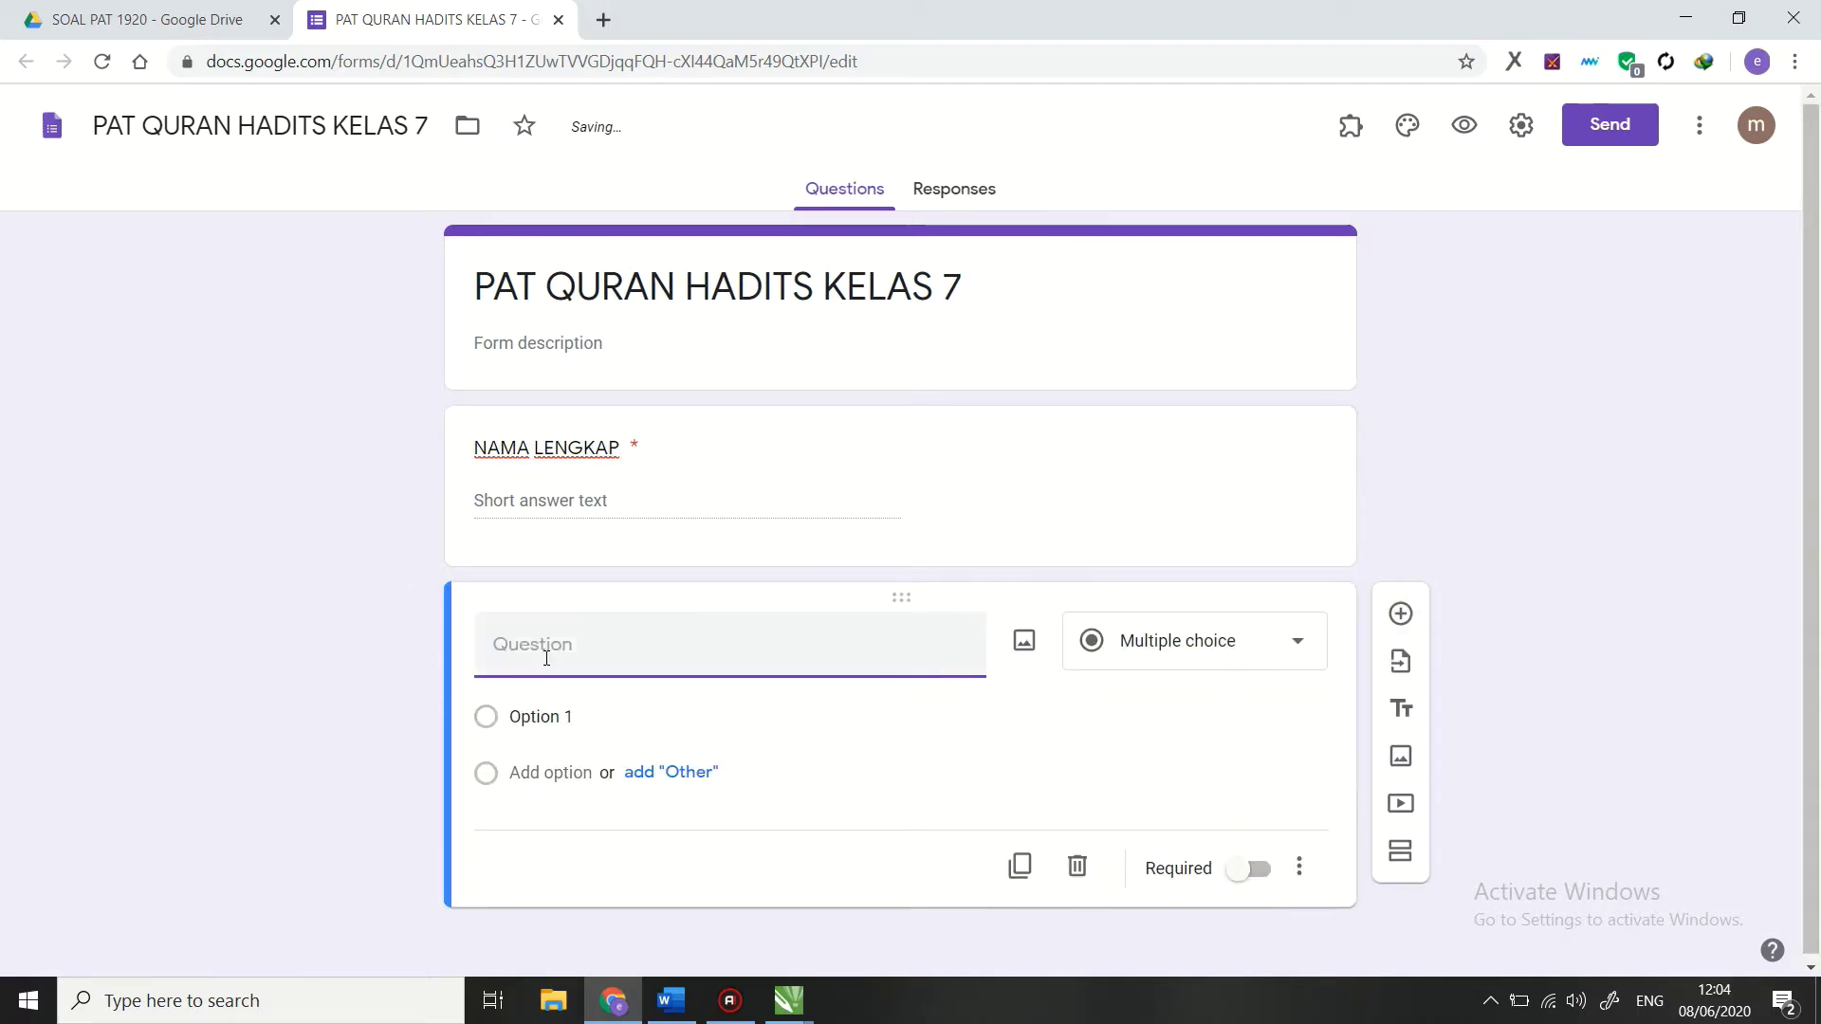
pyautogui.write('KELAS')
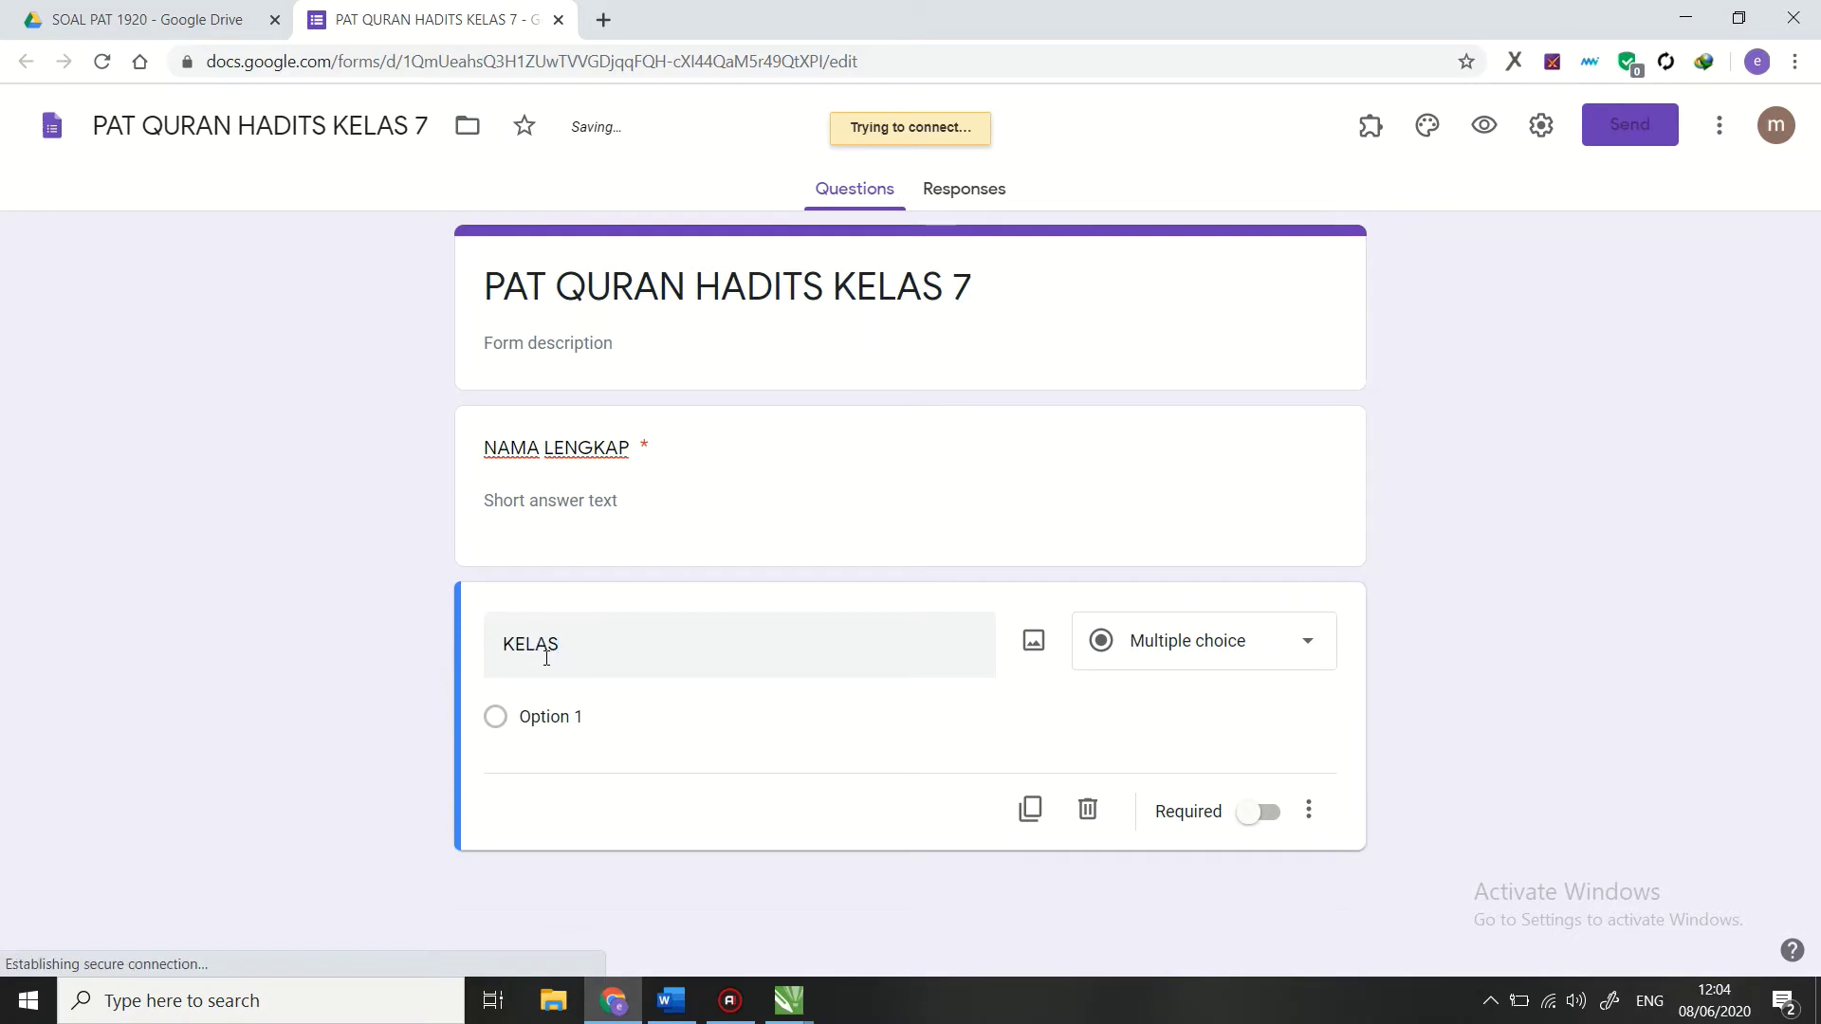
pyautogui.click(1242, 640)
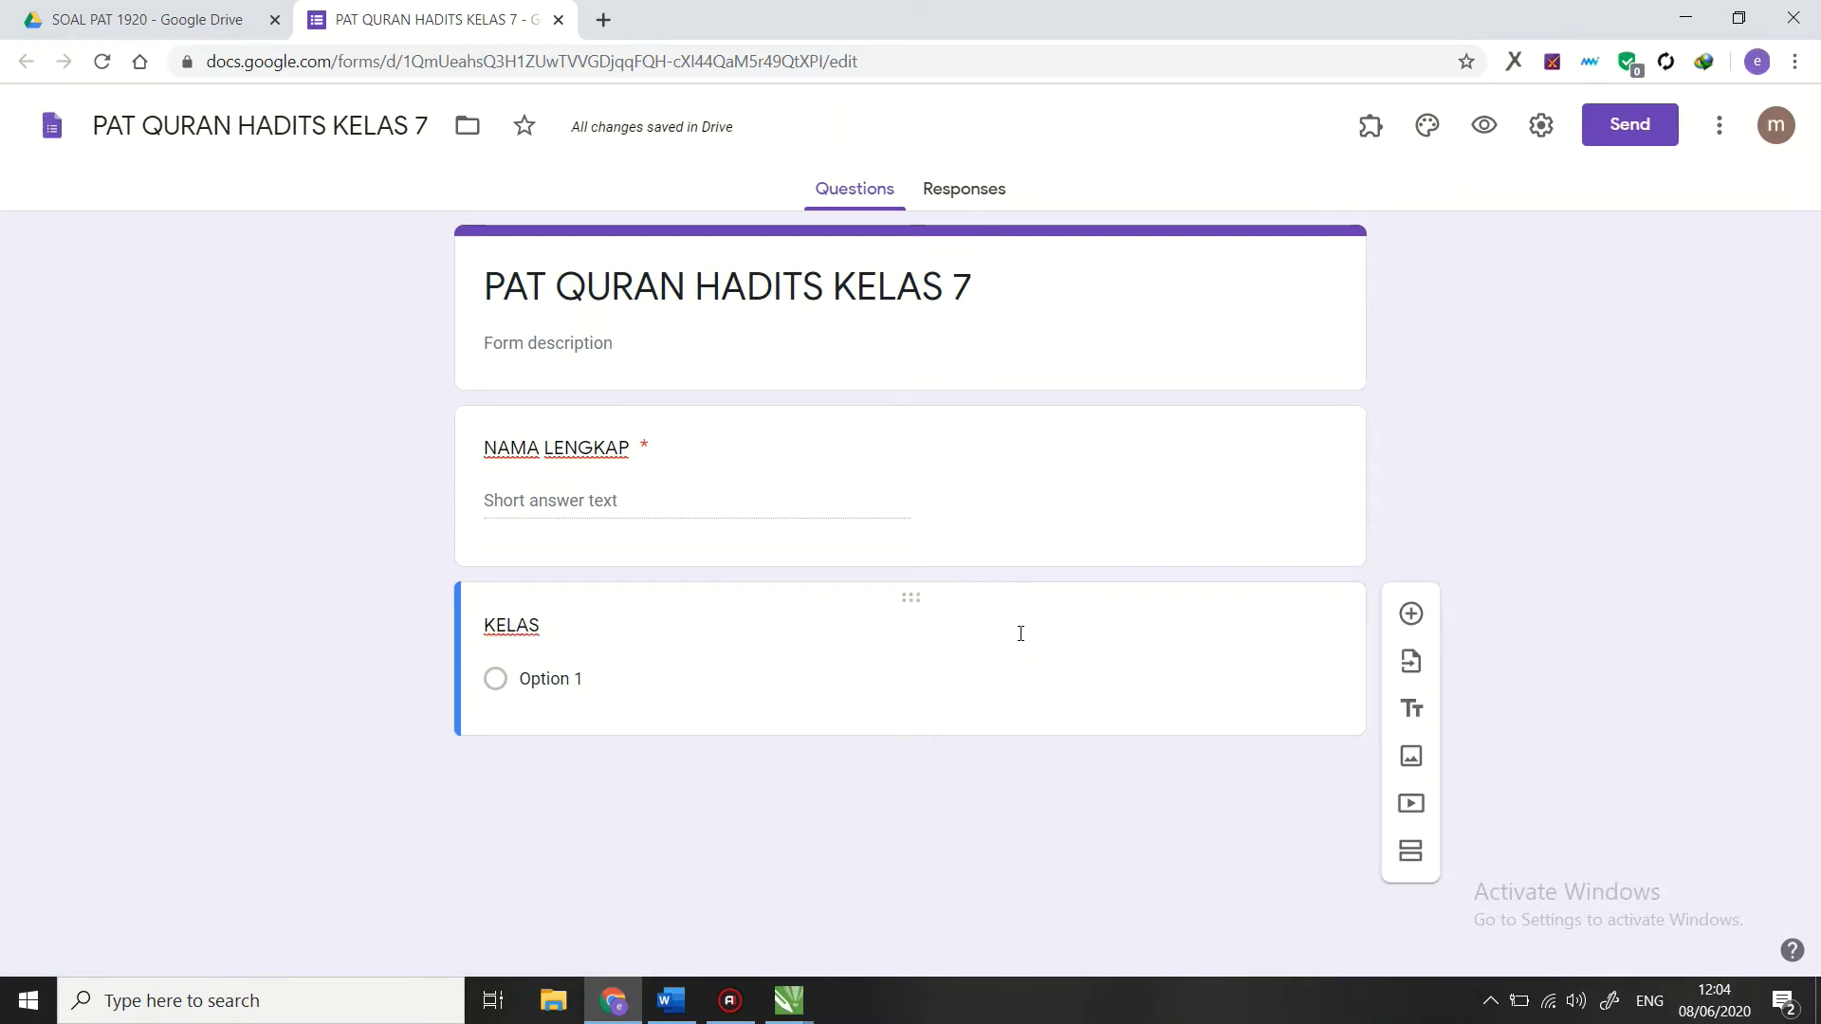
pyautogui.click(532, 621)
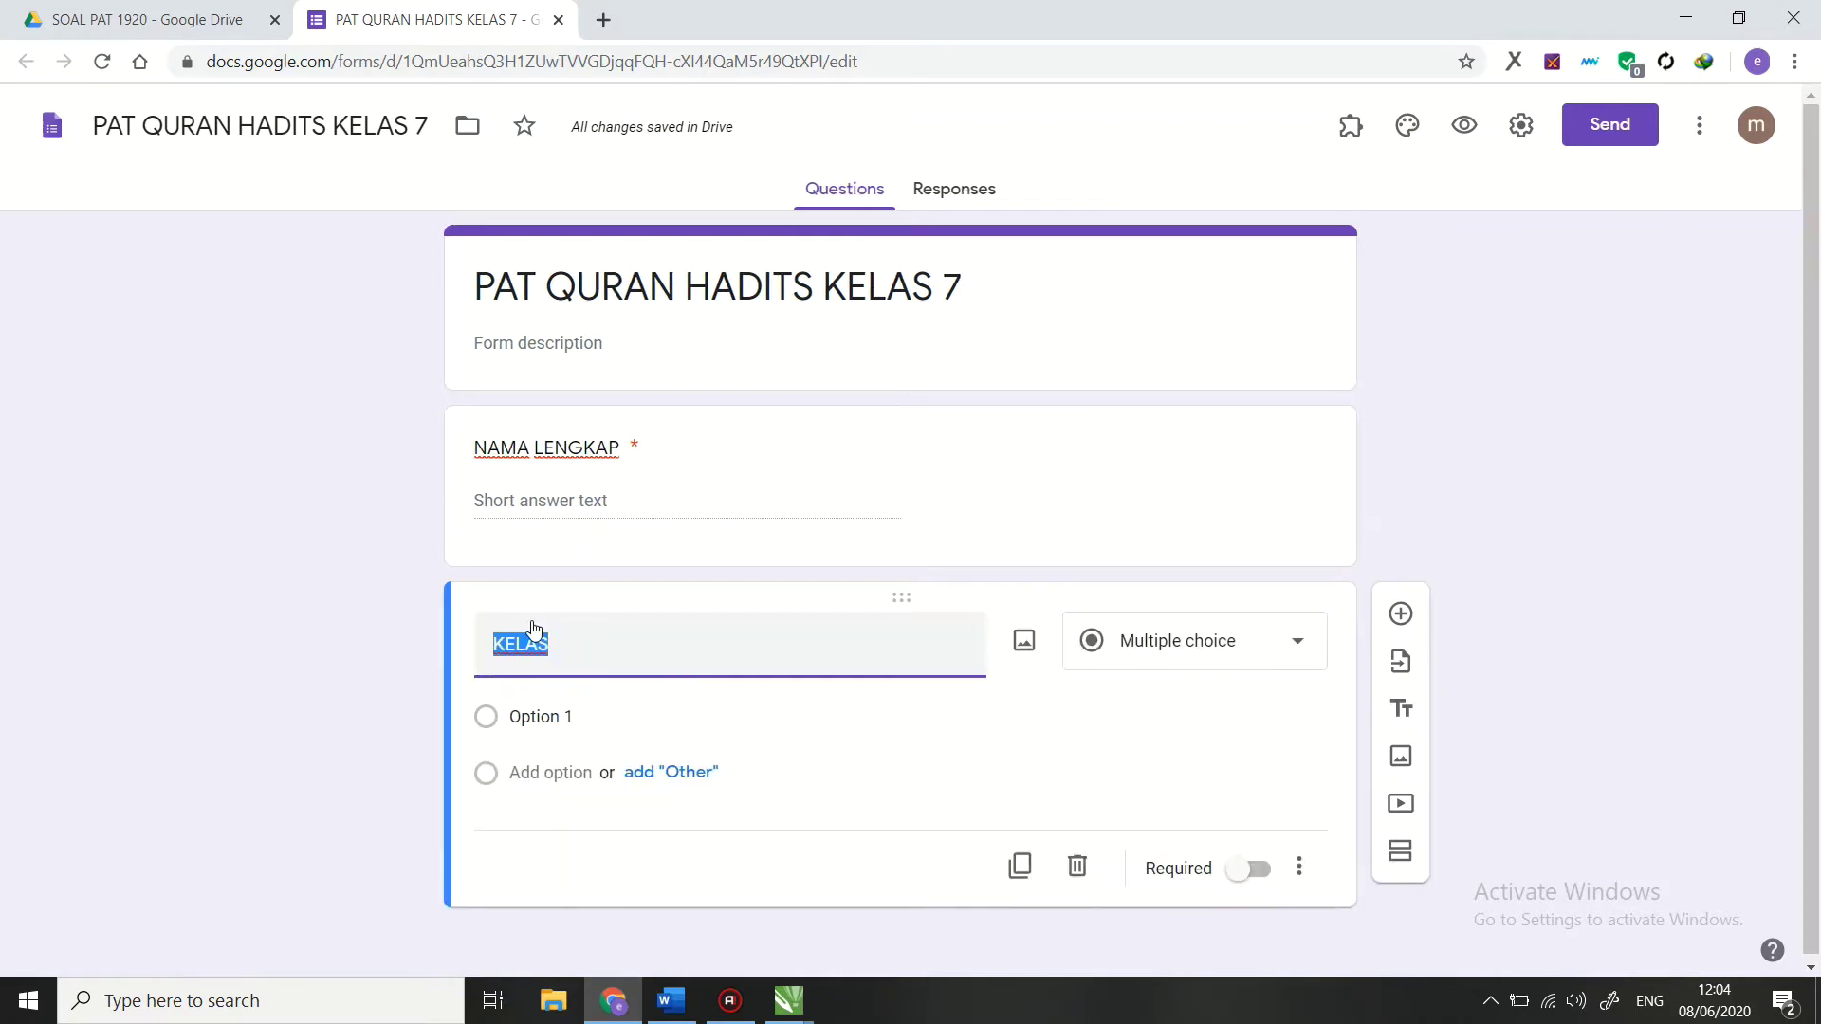
pyautogui.click(1191, 640)
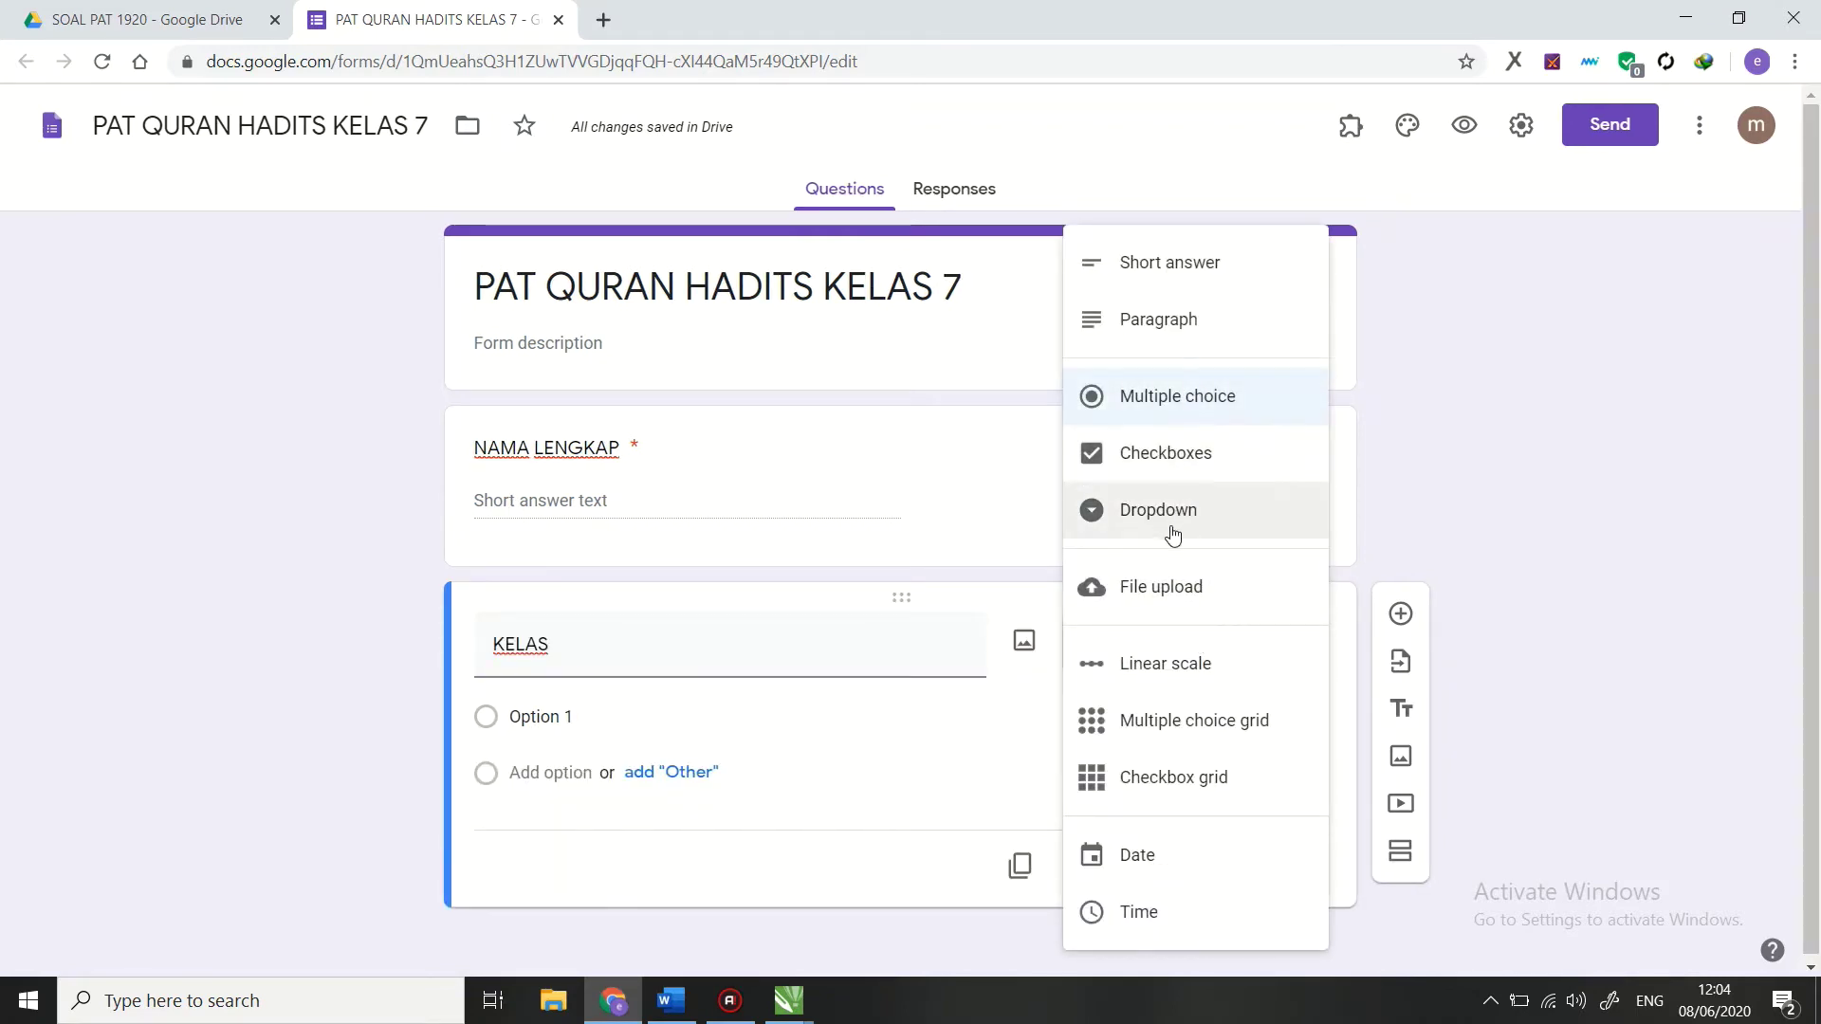
pyautogui.click(1181, 455)
# Step: Give the KELAS question the options KELAS 7 A and KELAS 7 B and make it required
pyautogui.click(573, 701)
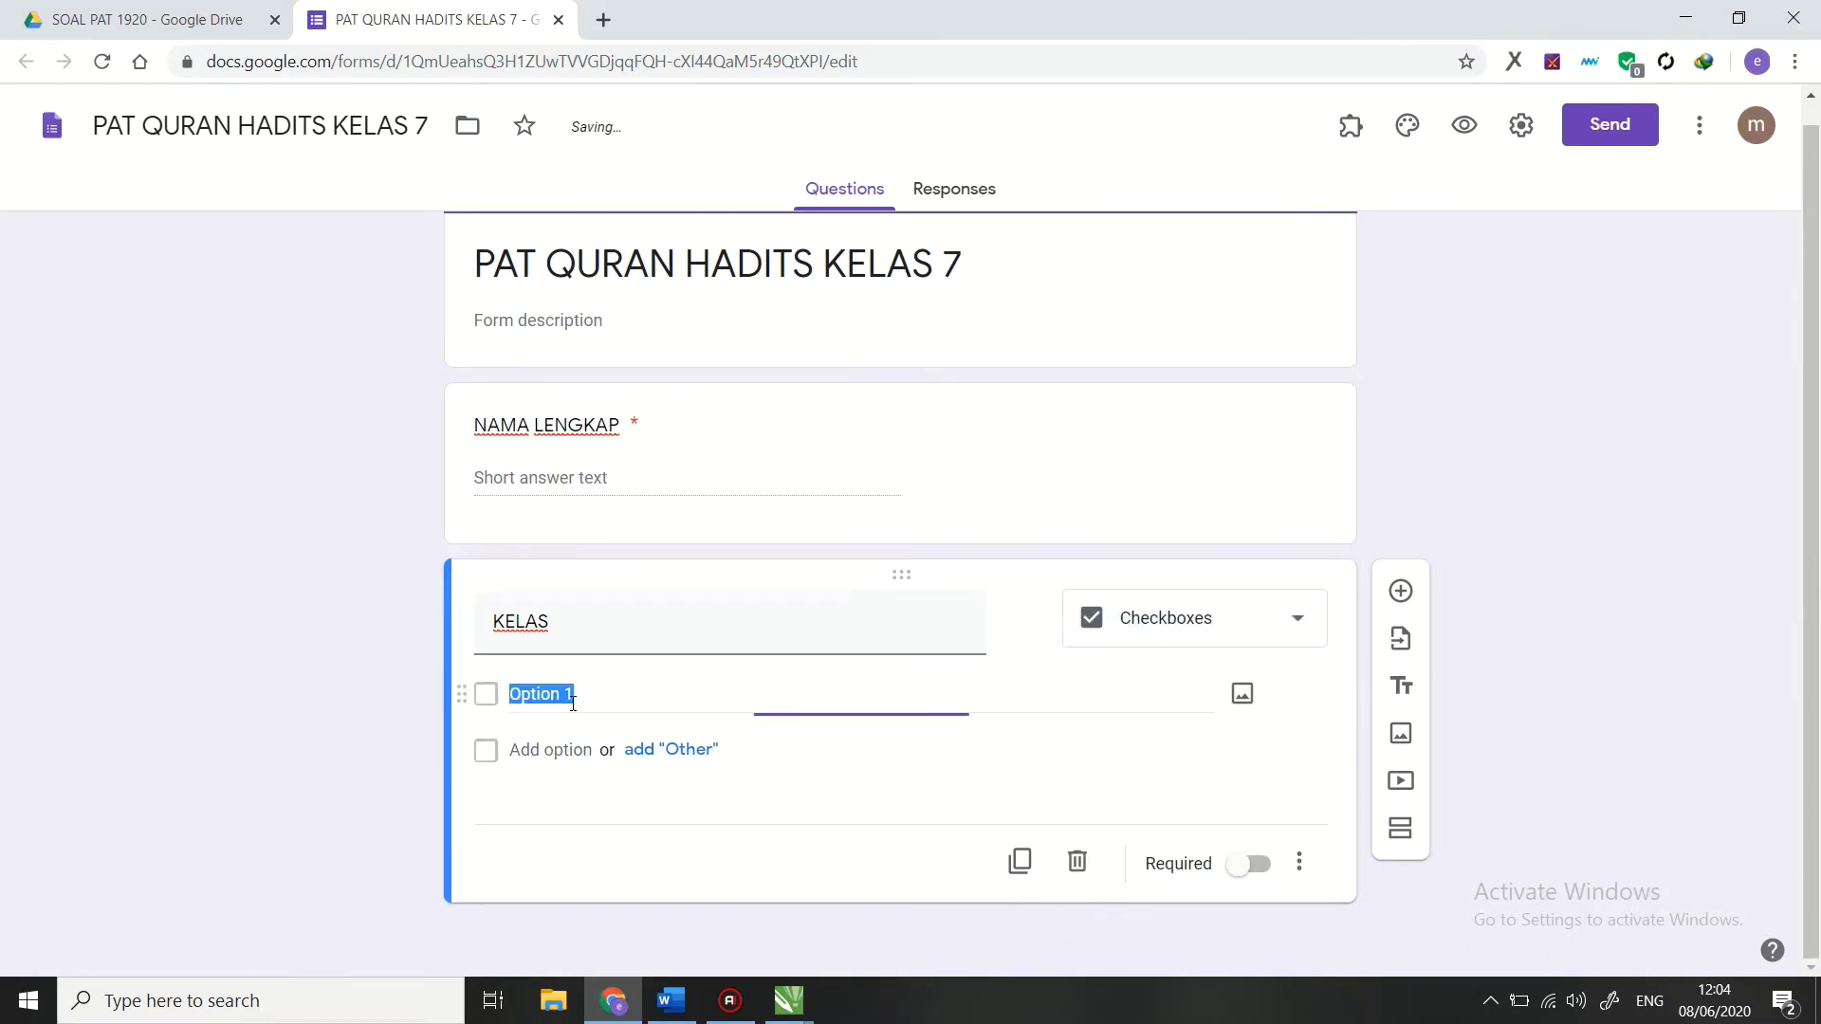
pyautogui.write('KELAS 7 A')
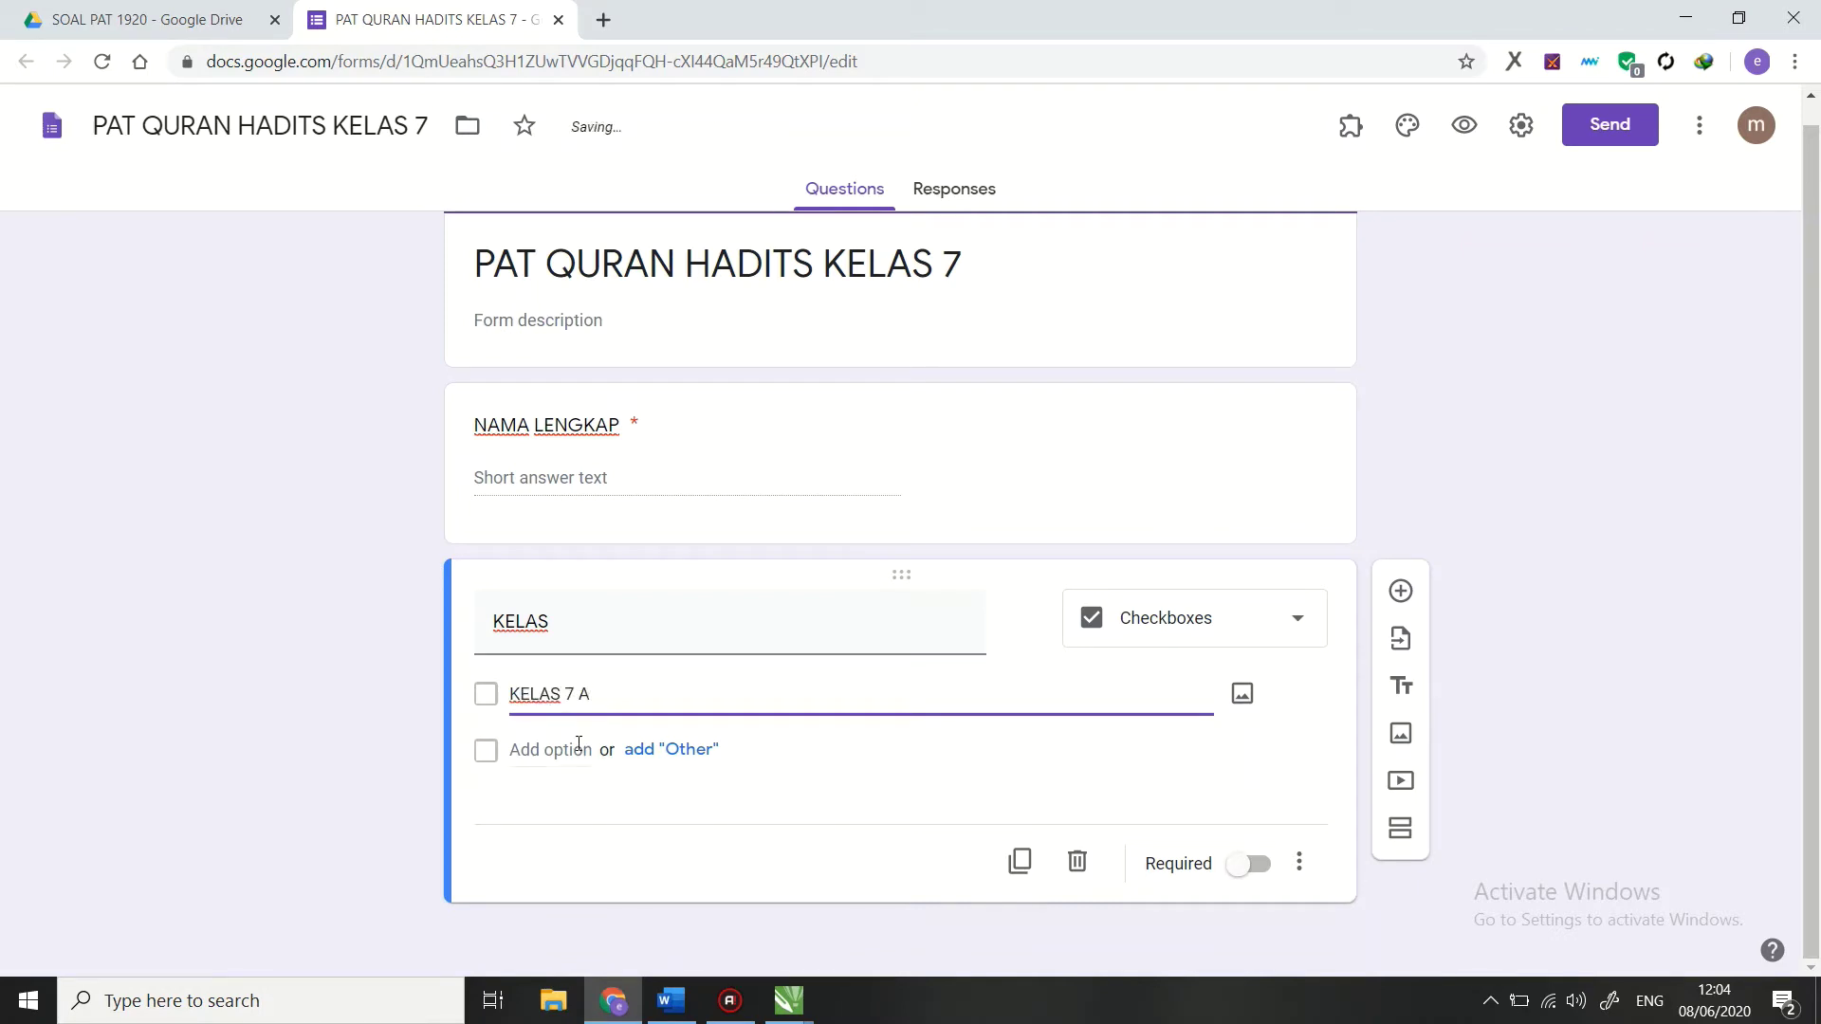
pyautogui.click(579, 749)
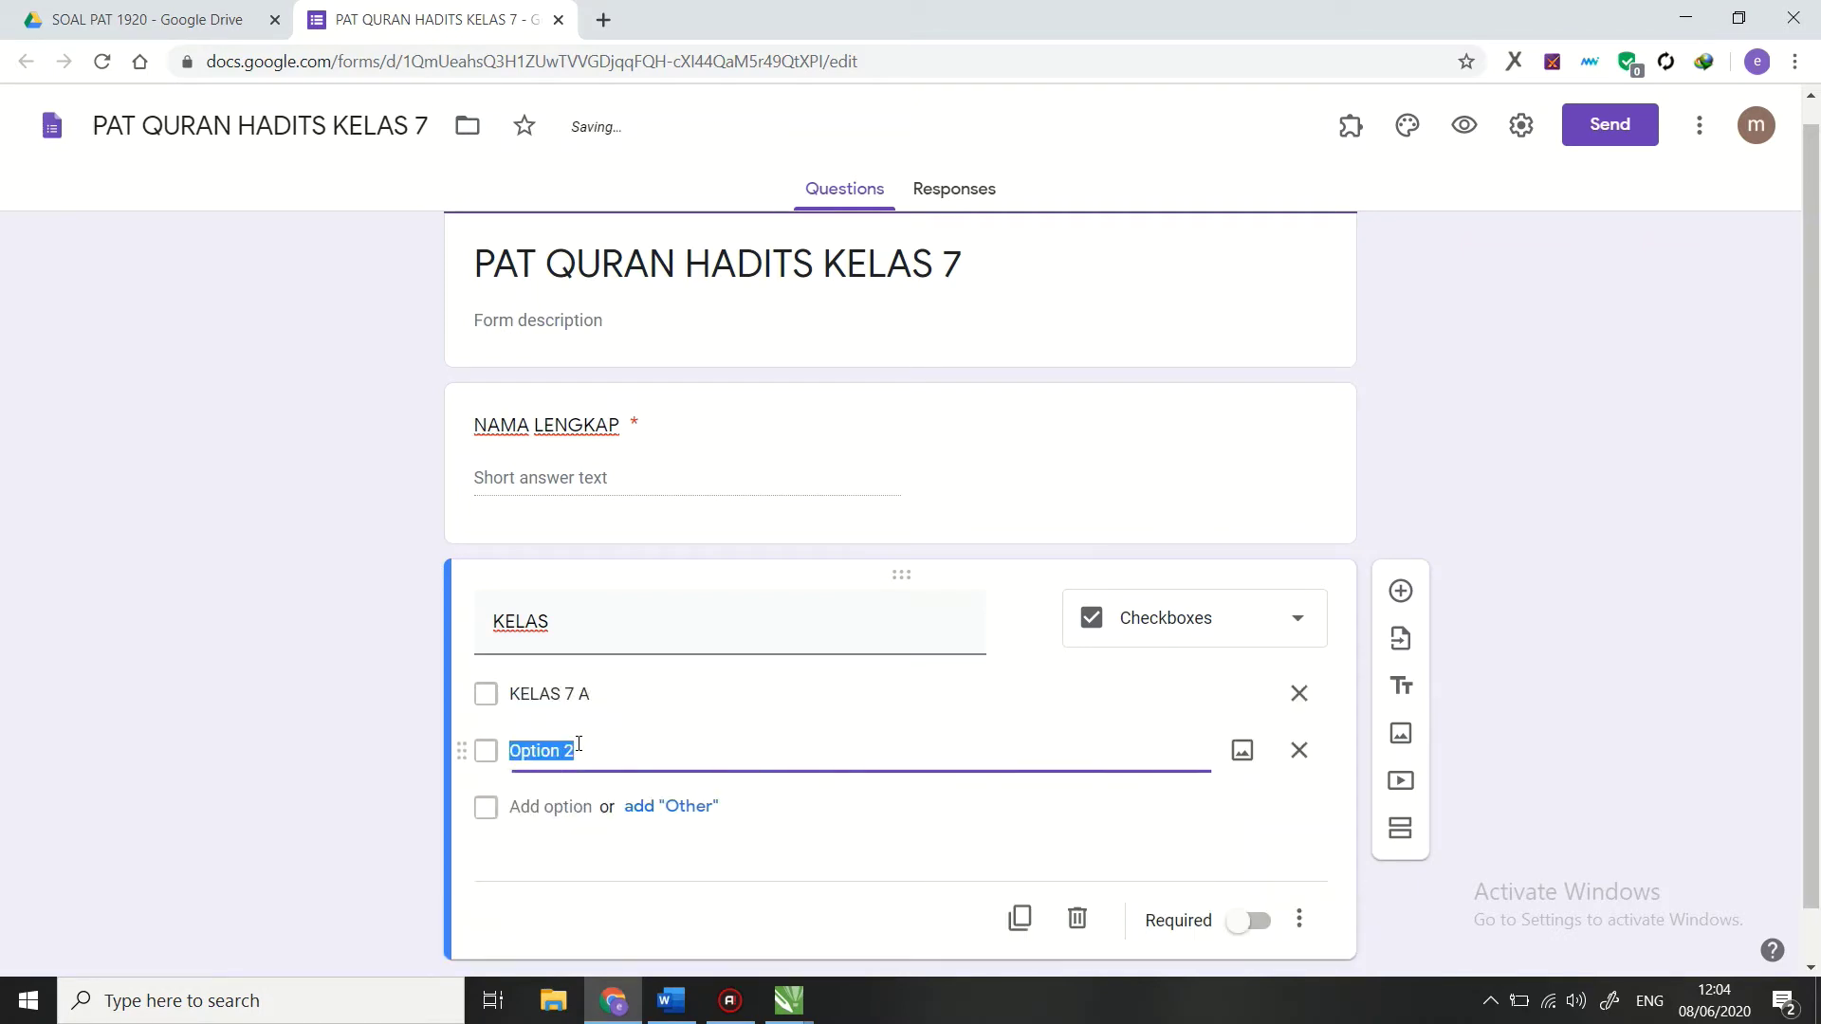
pyautogui.write('KELAS 7 B')
pyautogui.click(302, 675)
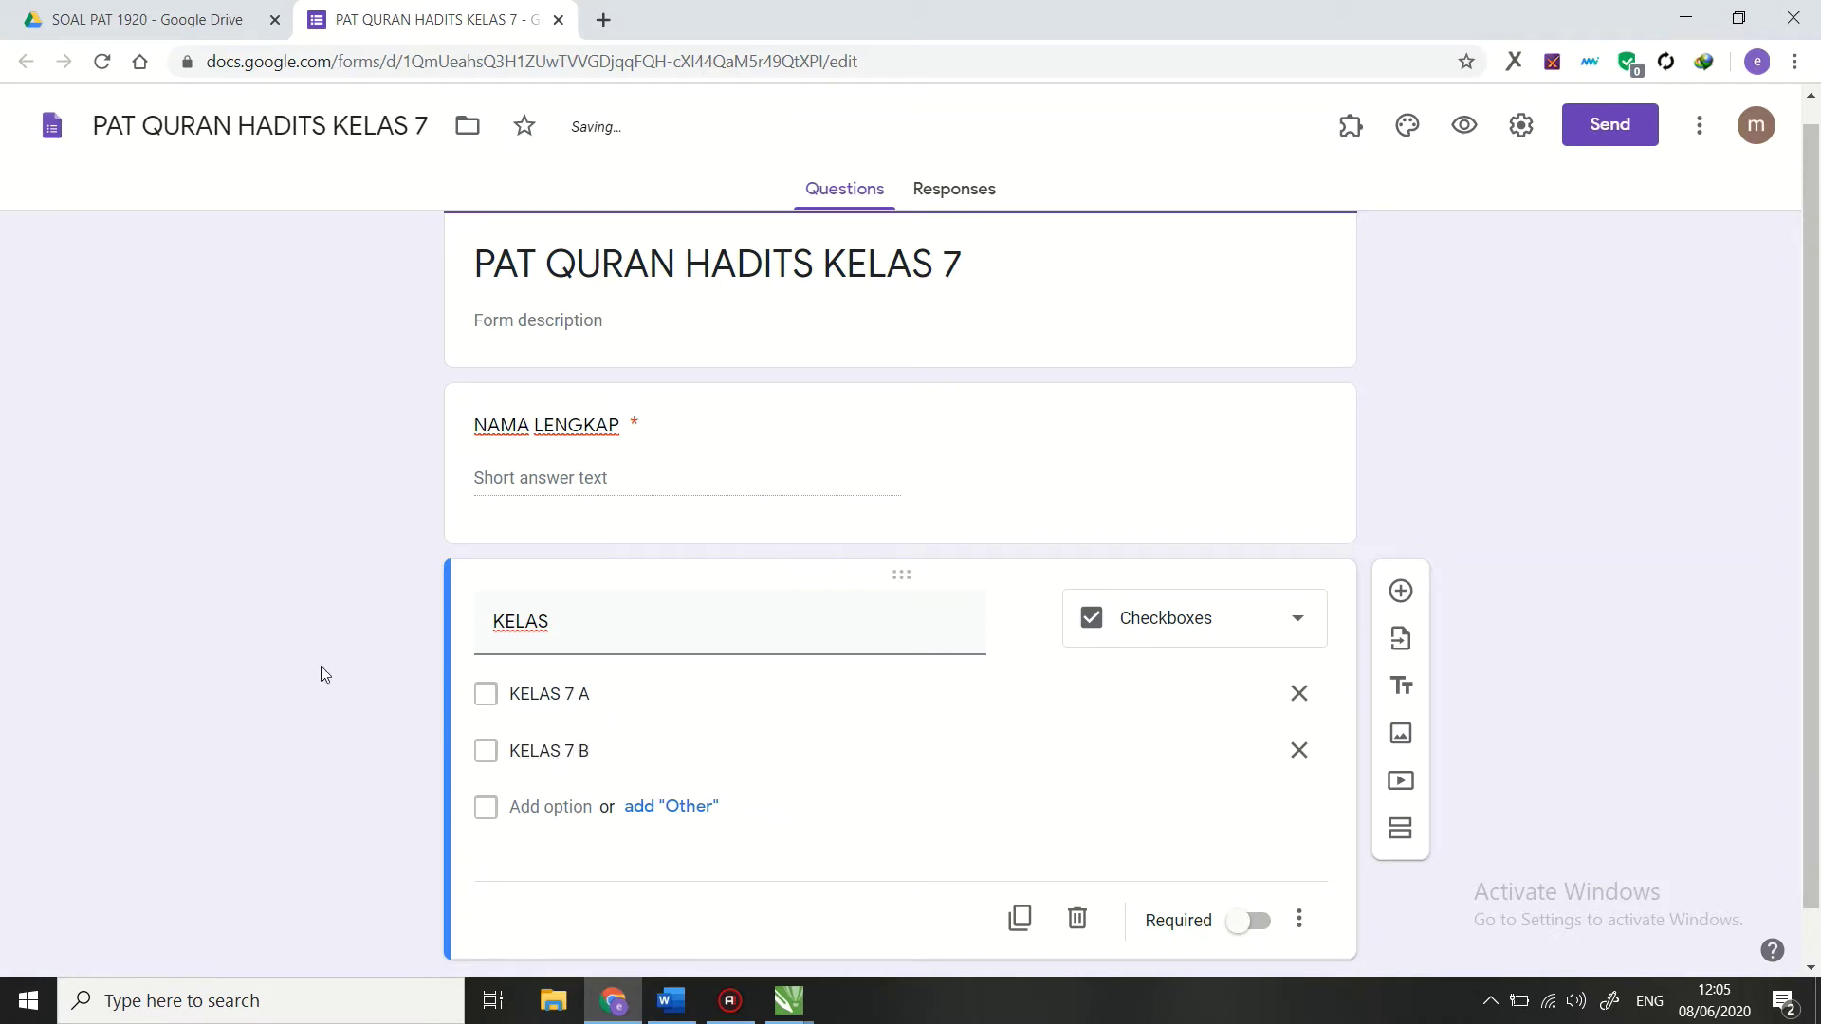
pyautogui.click(1253, 927)
# Step: Add a new section to the form after the KELAS question
pyautogui.scroll(-1, 1508, 662)
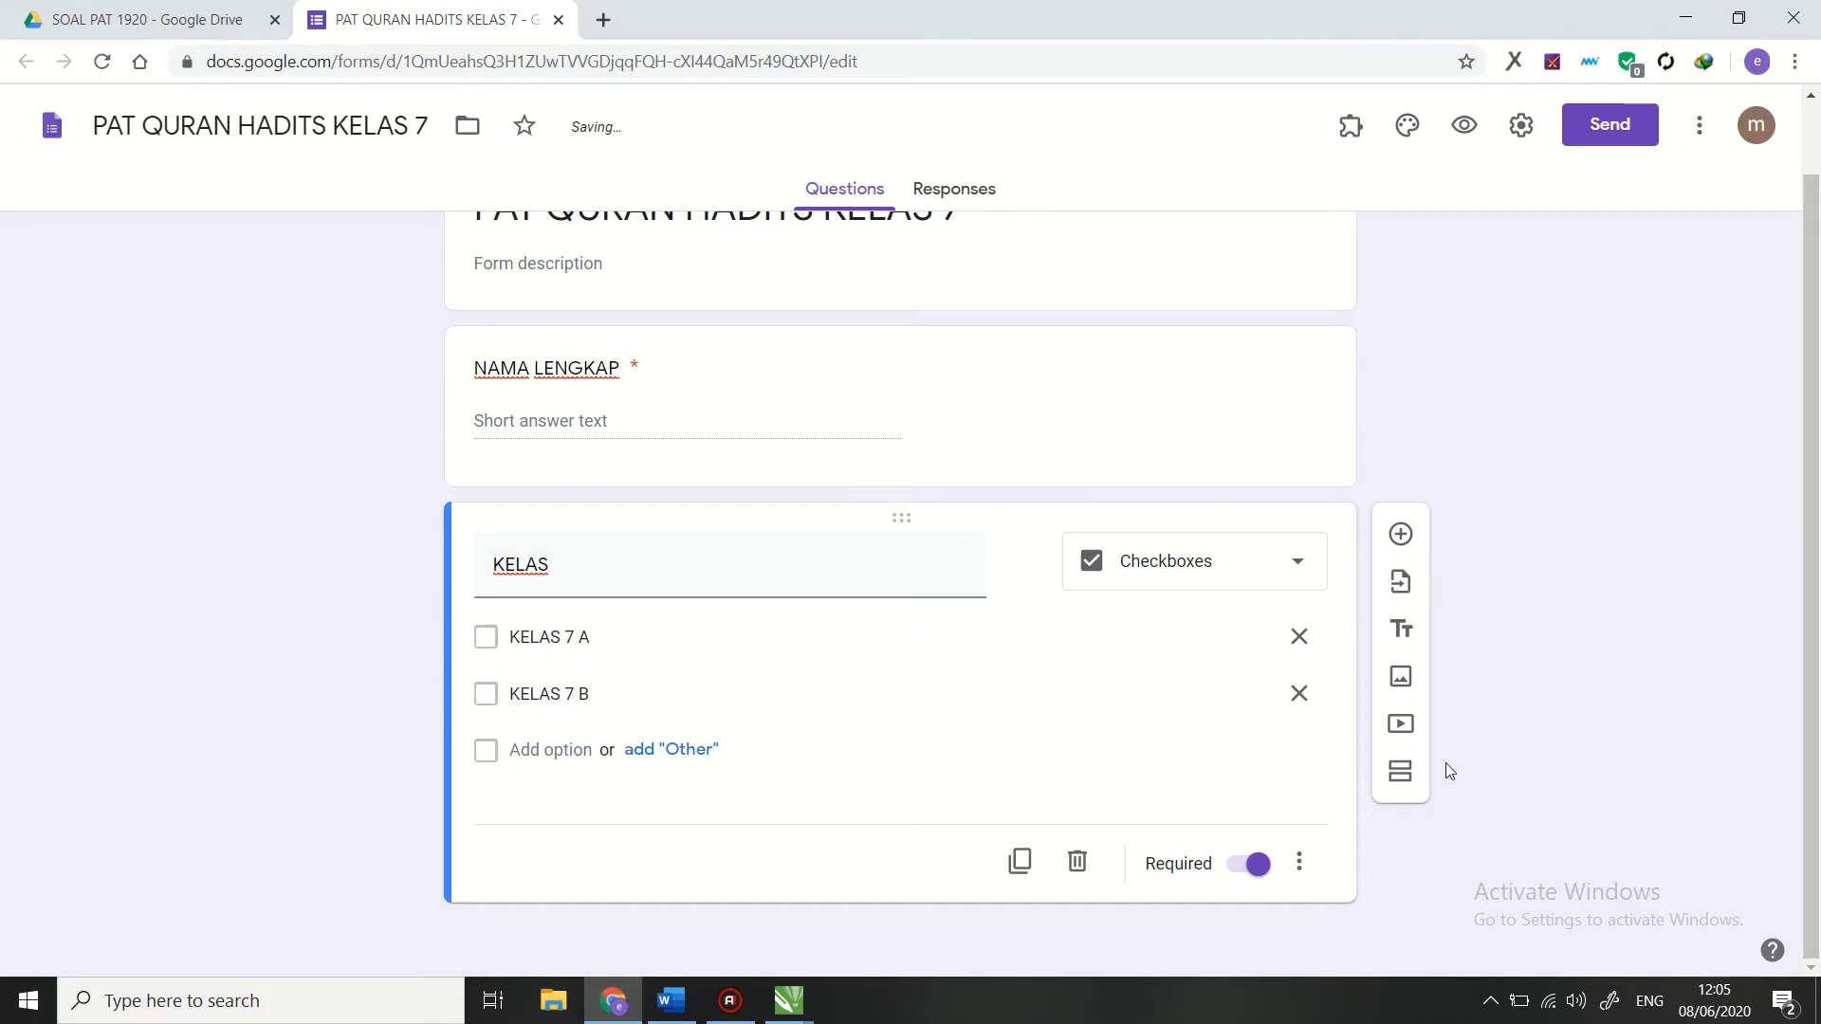
pyautogui.click(1398, 774)
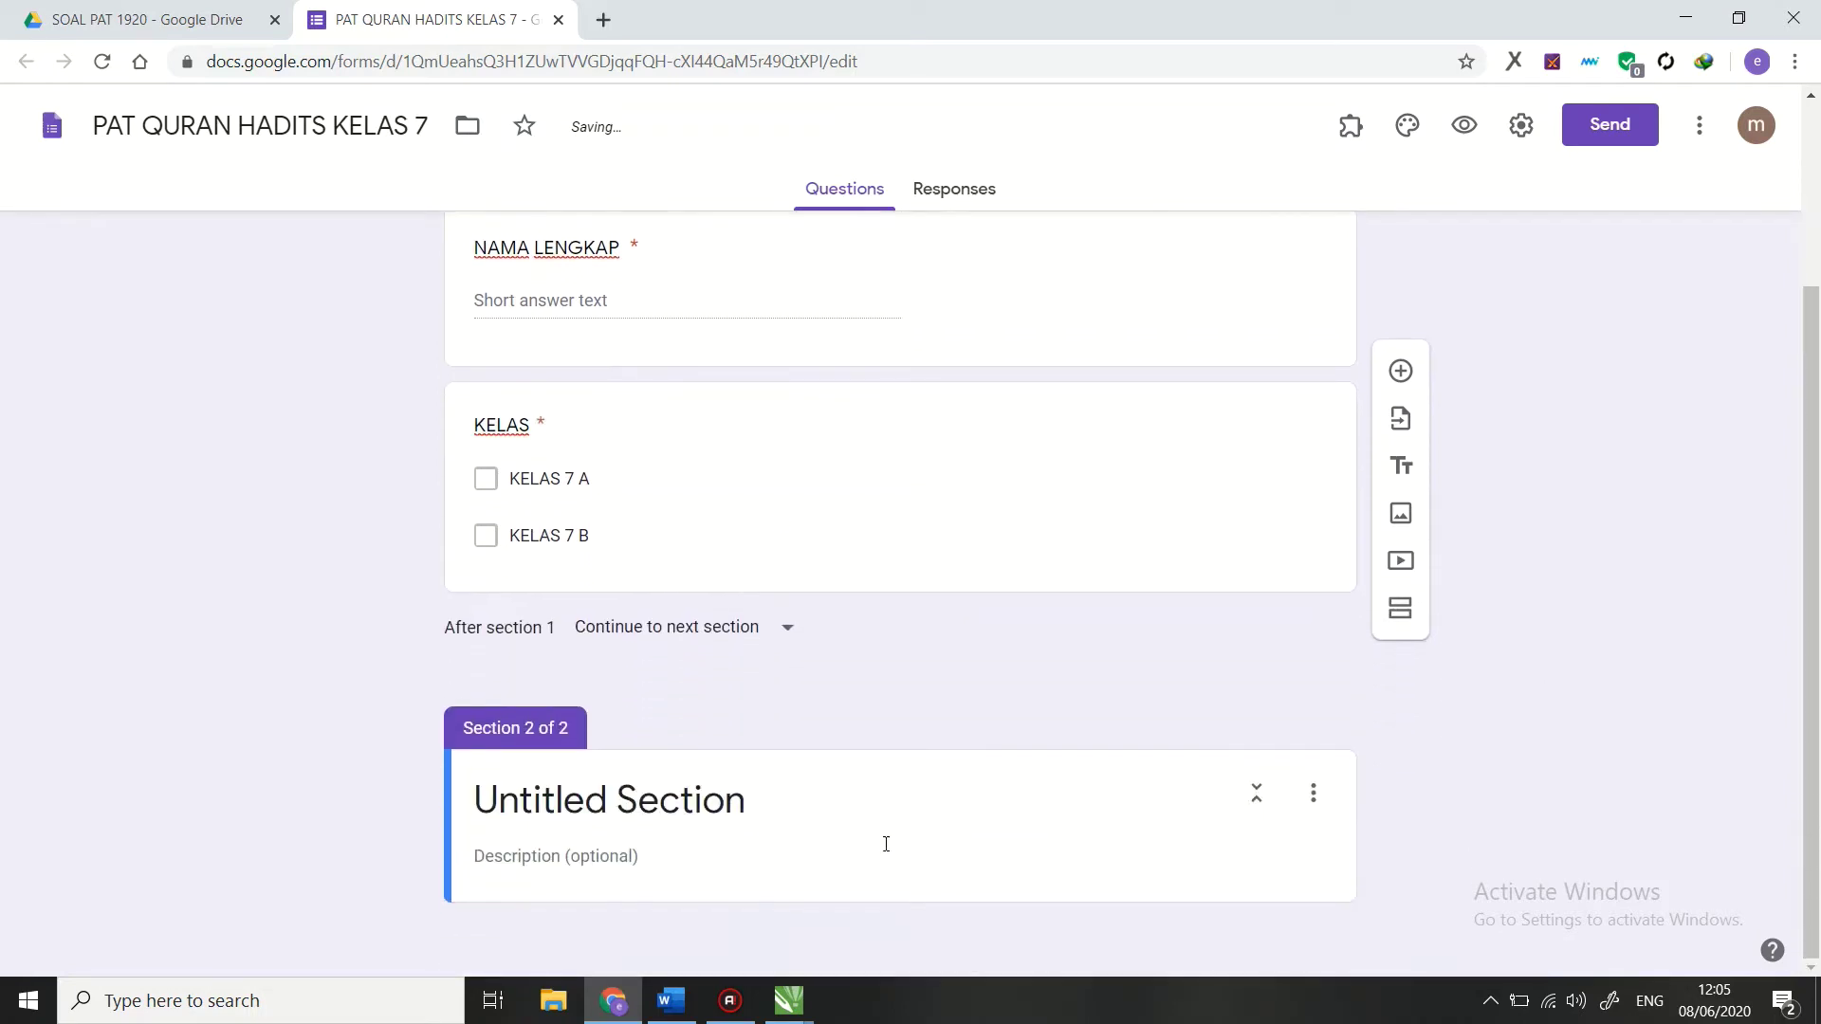
pyautogui.scroll(3, 386, 614)
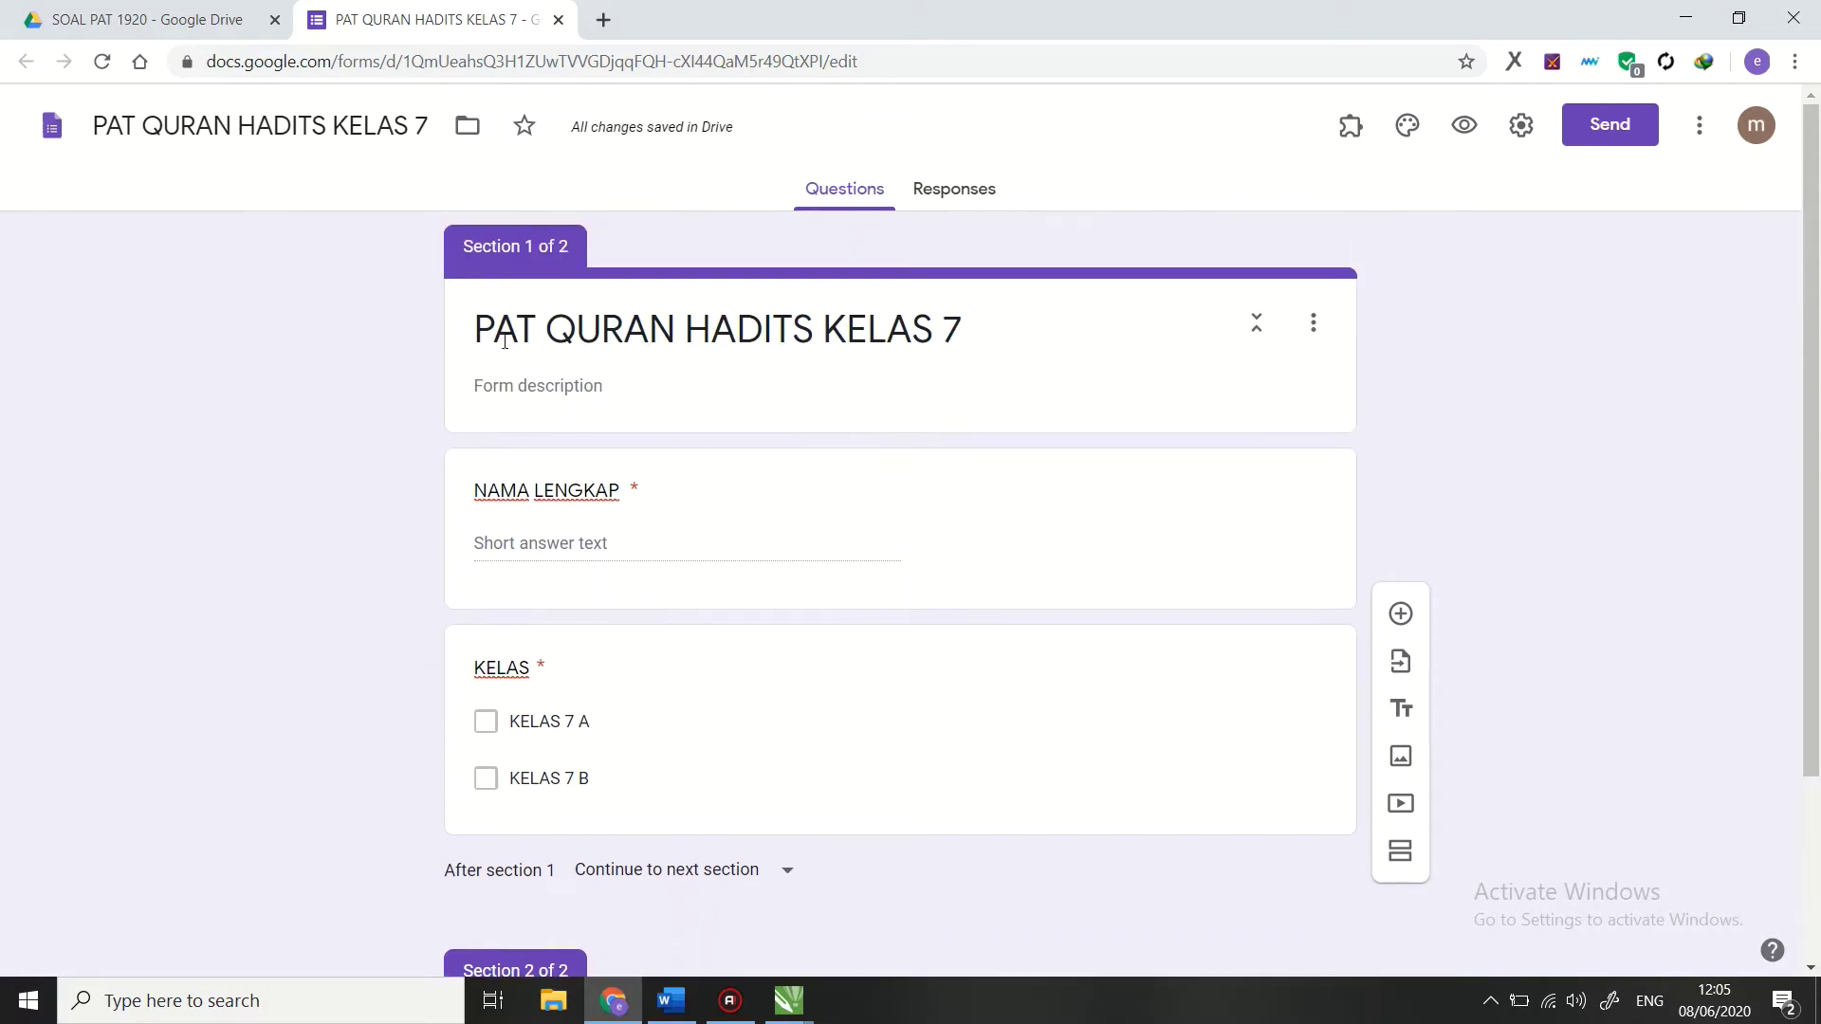
# Step: Enter MTS. AL ISHLAH CIHAURBEUTI TAHUN PELAJARAN 2019 - 2020 as the form description
pyautogui.scroll(-3, 314, 559)
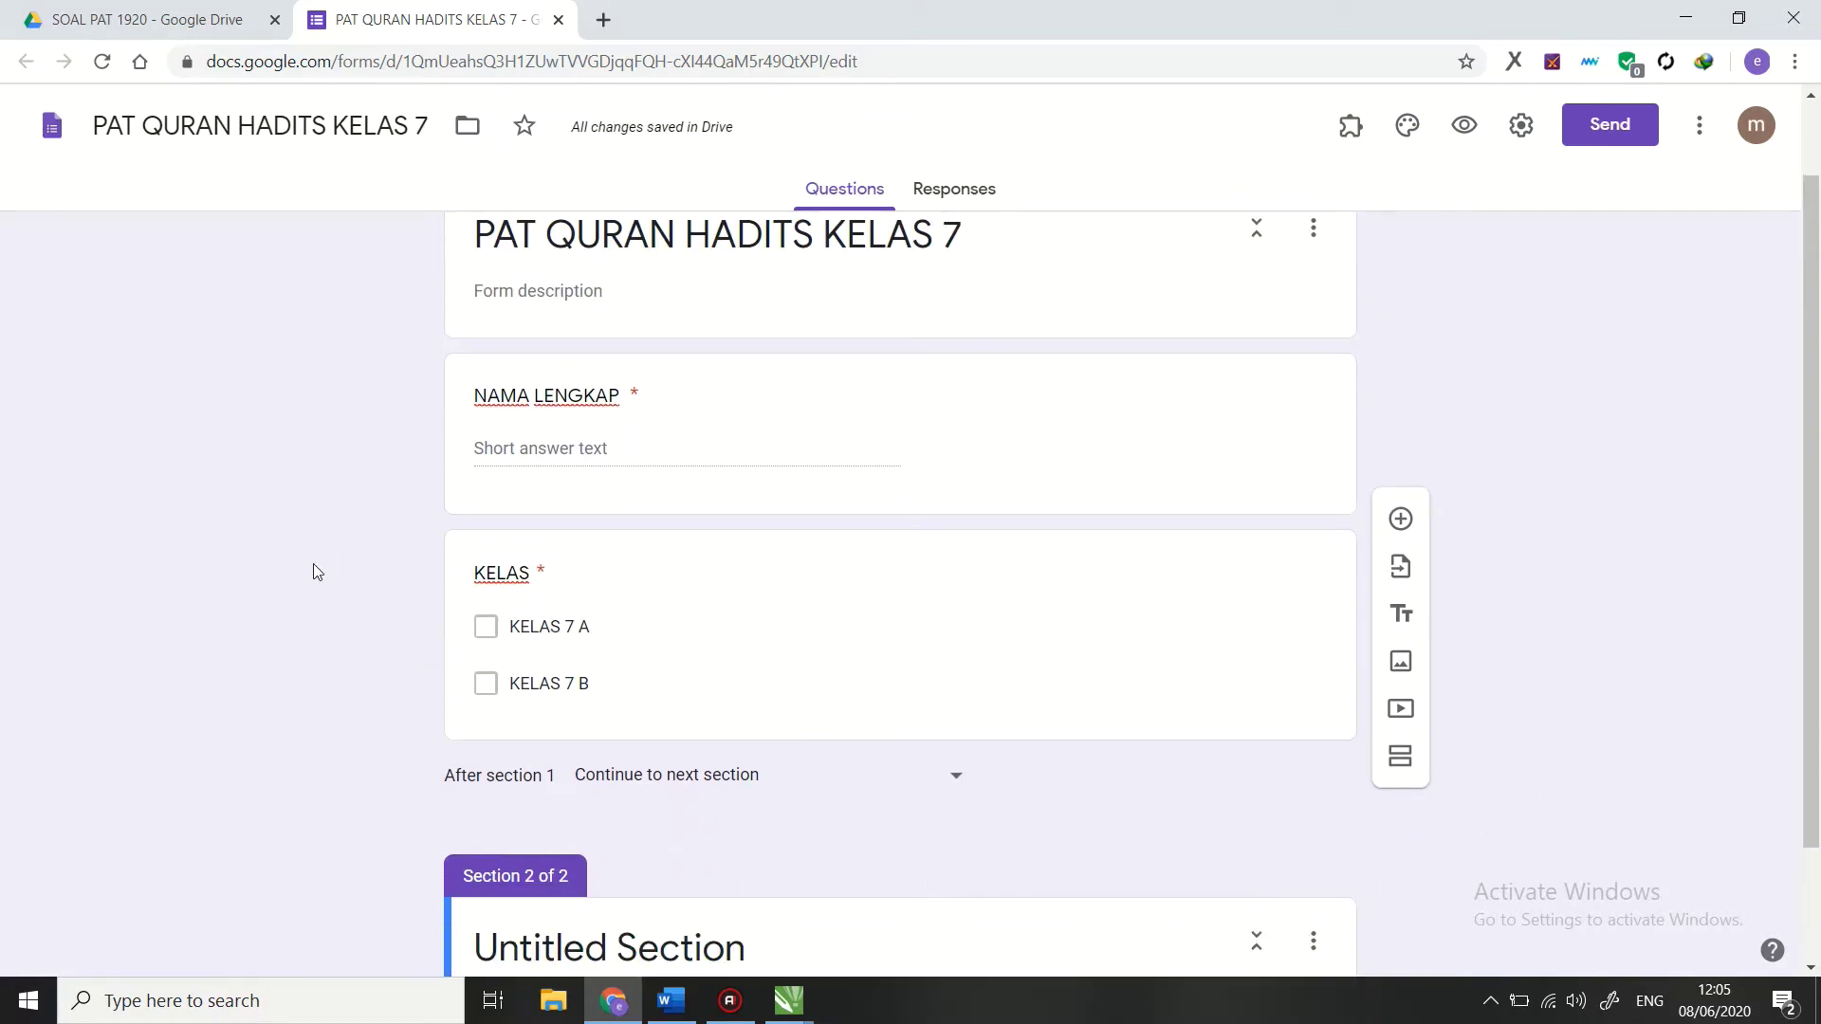
pyautogui.scroll(3, 260, 624)
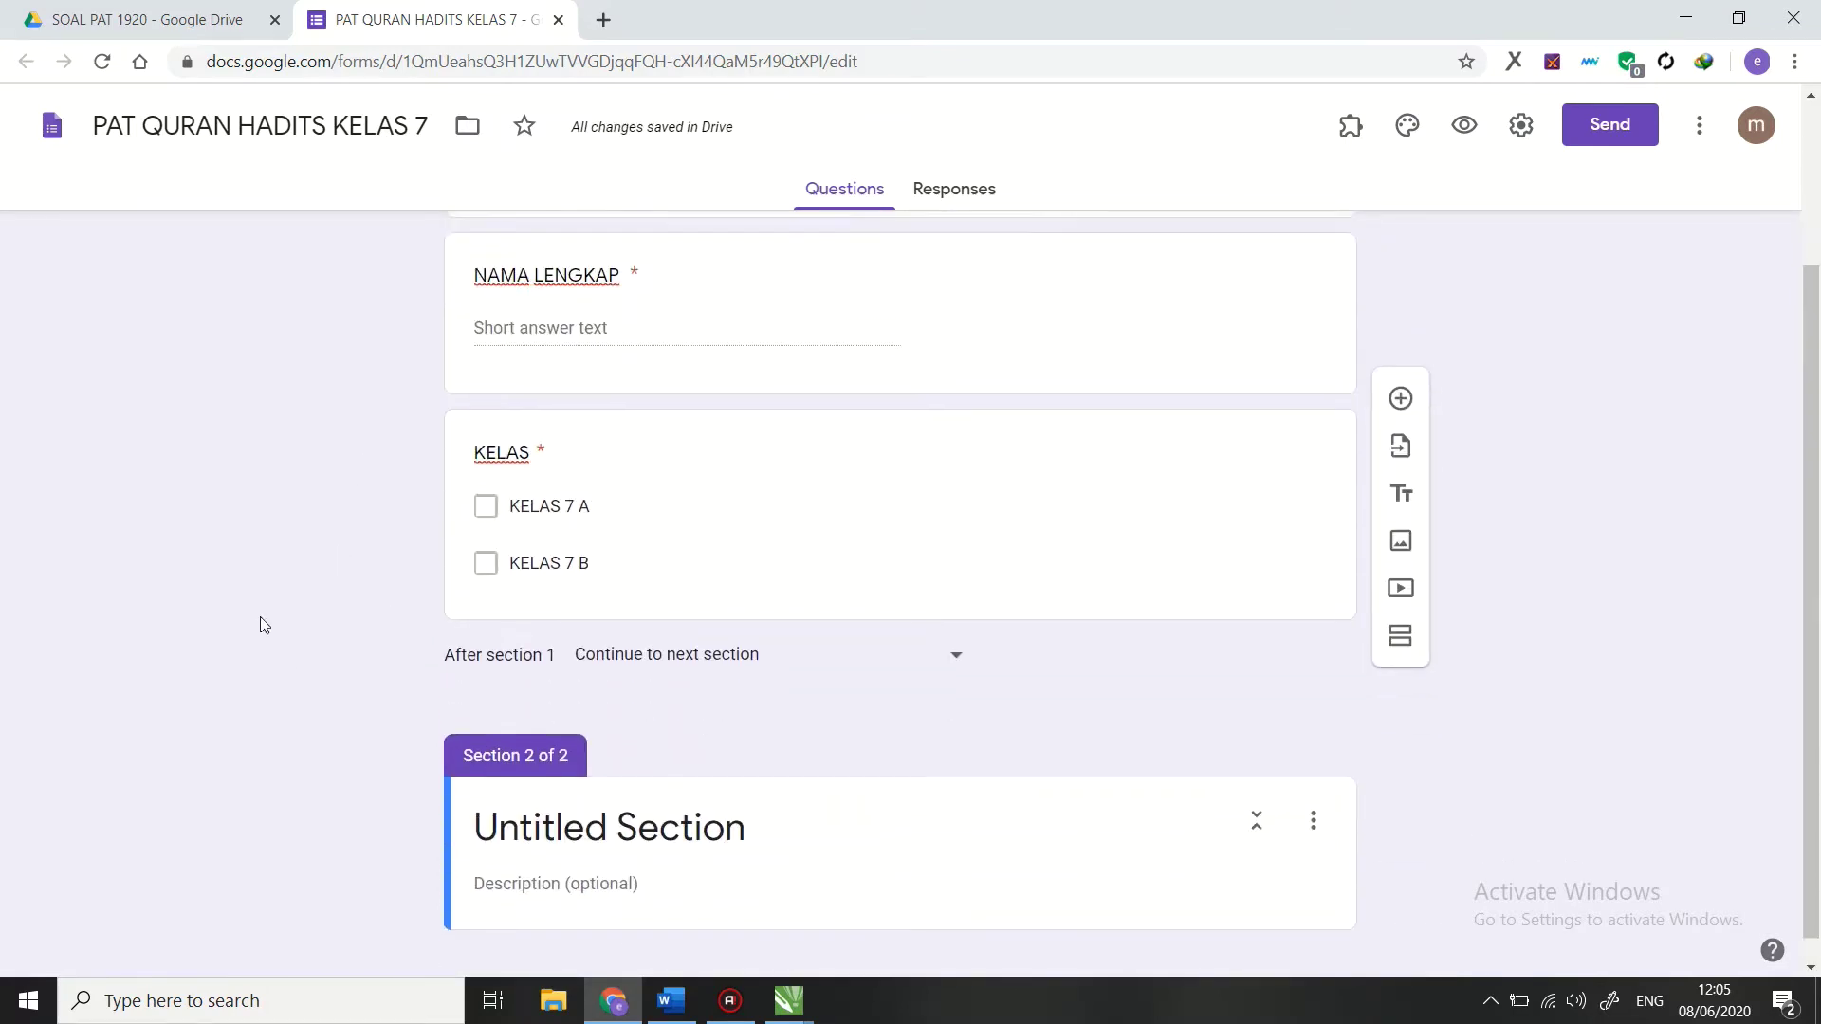
pyautogui.scroll(-3, 254, 626)
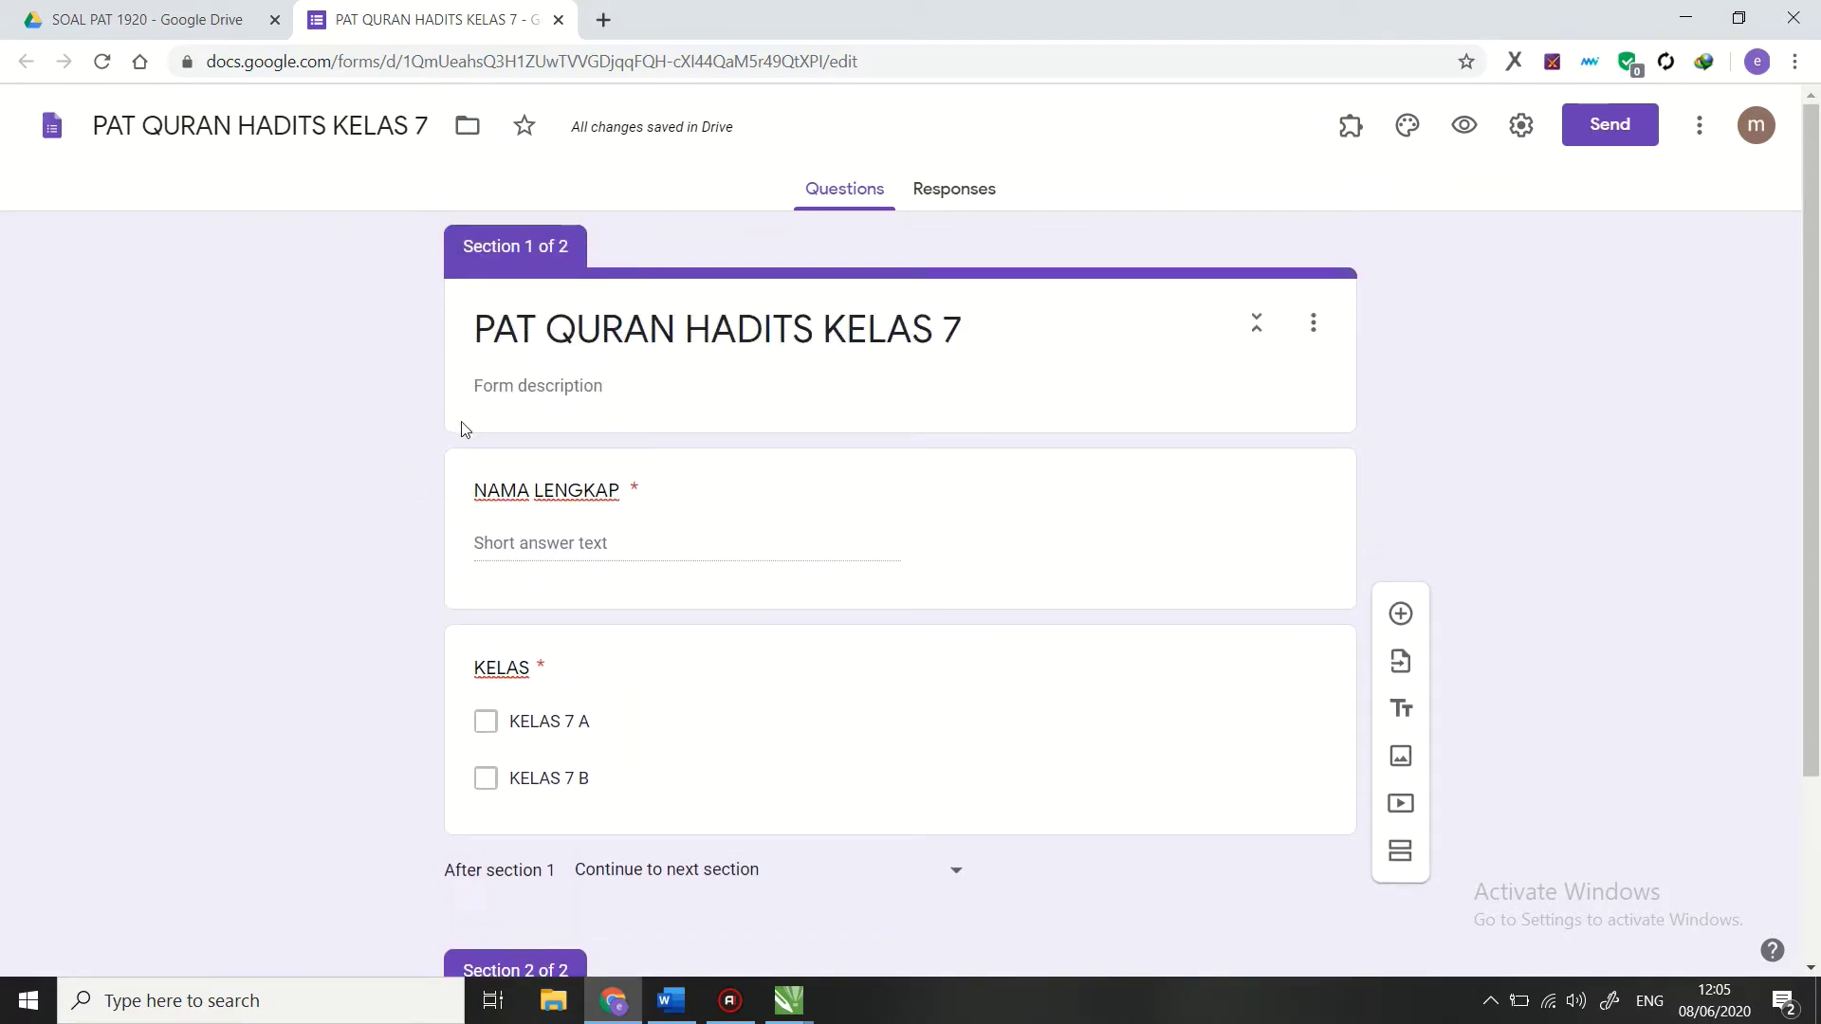
pyautogui.click(563, 385)
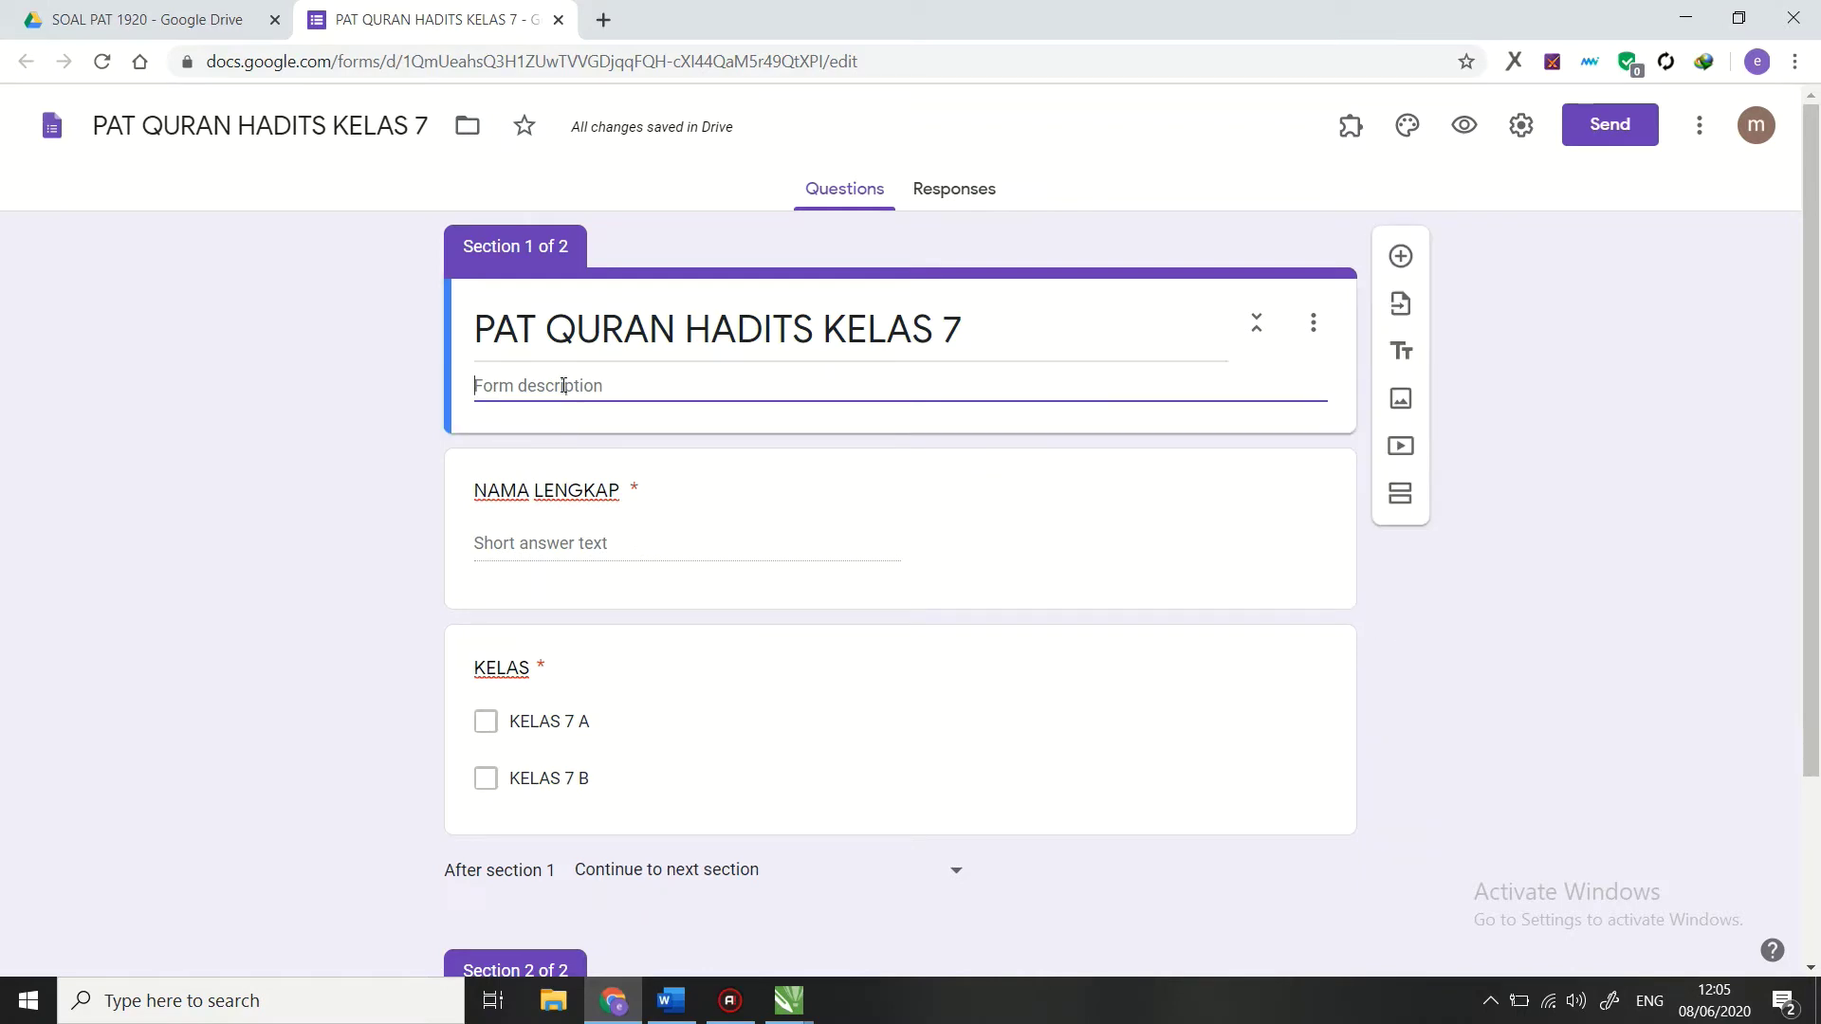
pyautogui.write('MTS. AL ISHLA')
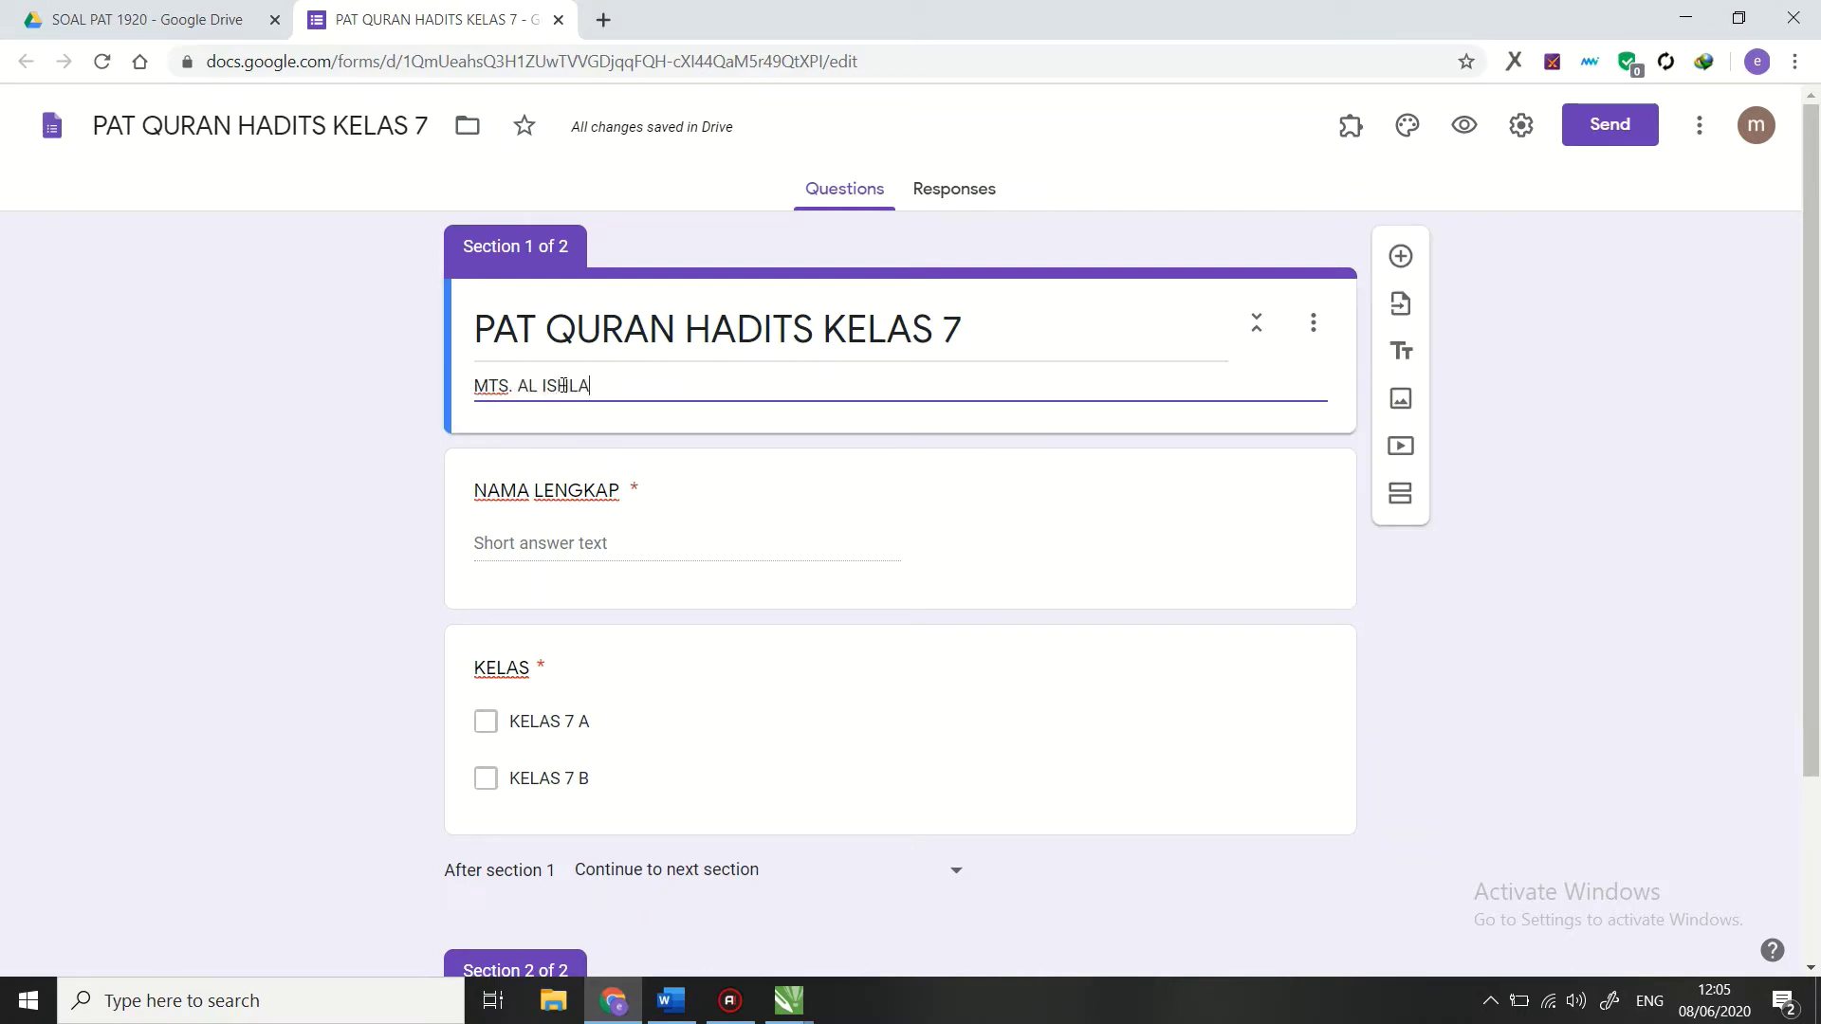
pyautogui.write('H CIHAUR')
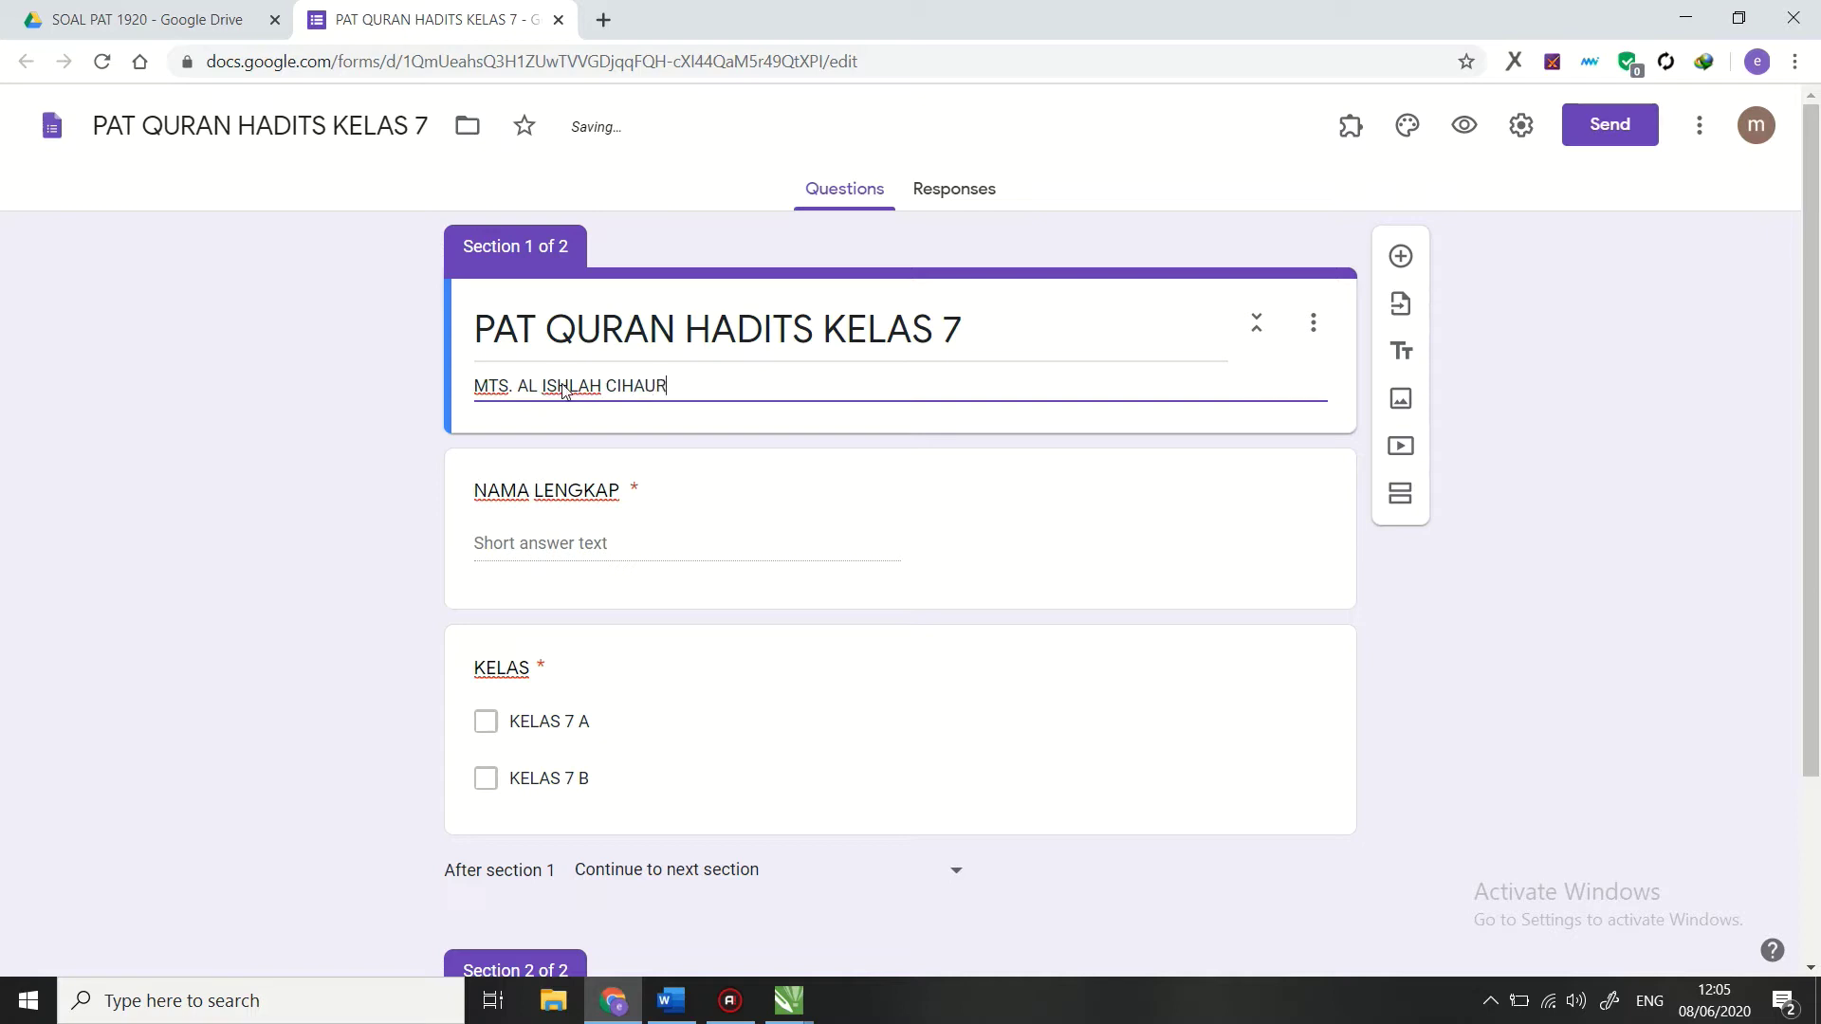
pyautogui.write('BEUTI TAHUN PELAJARAN 20')
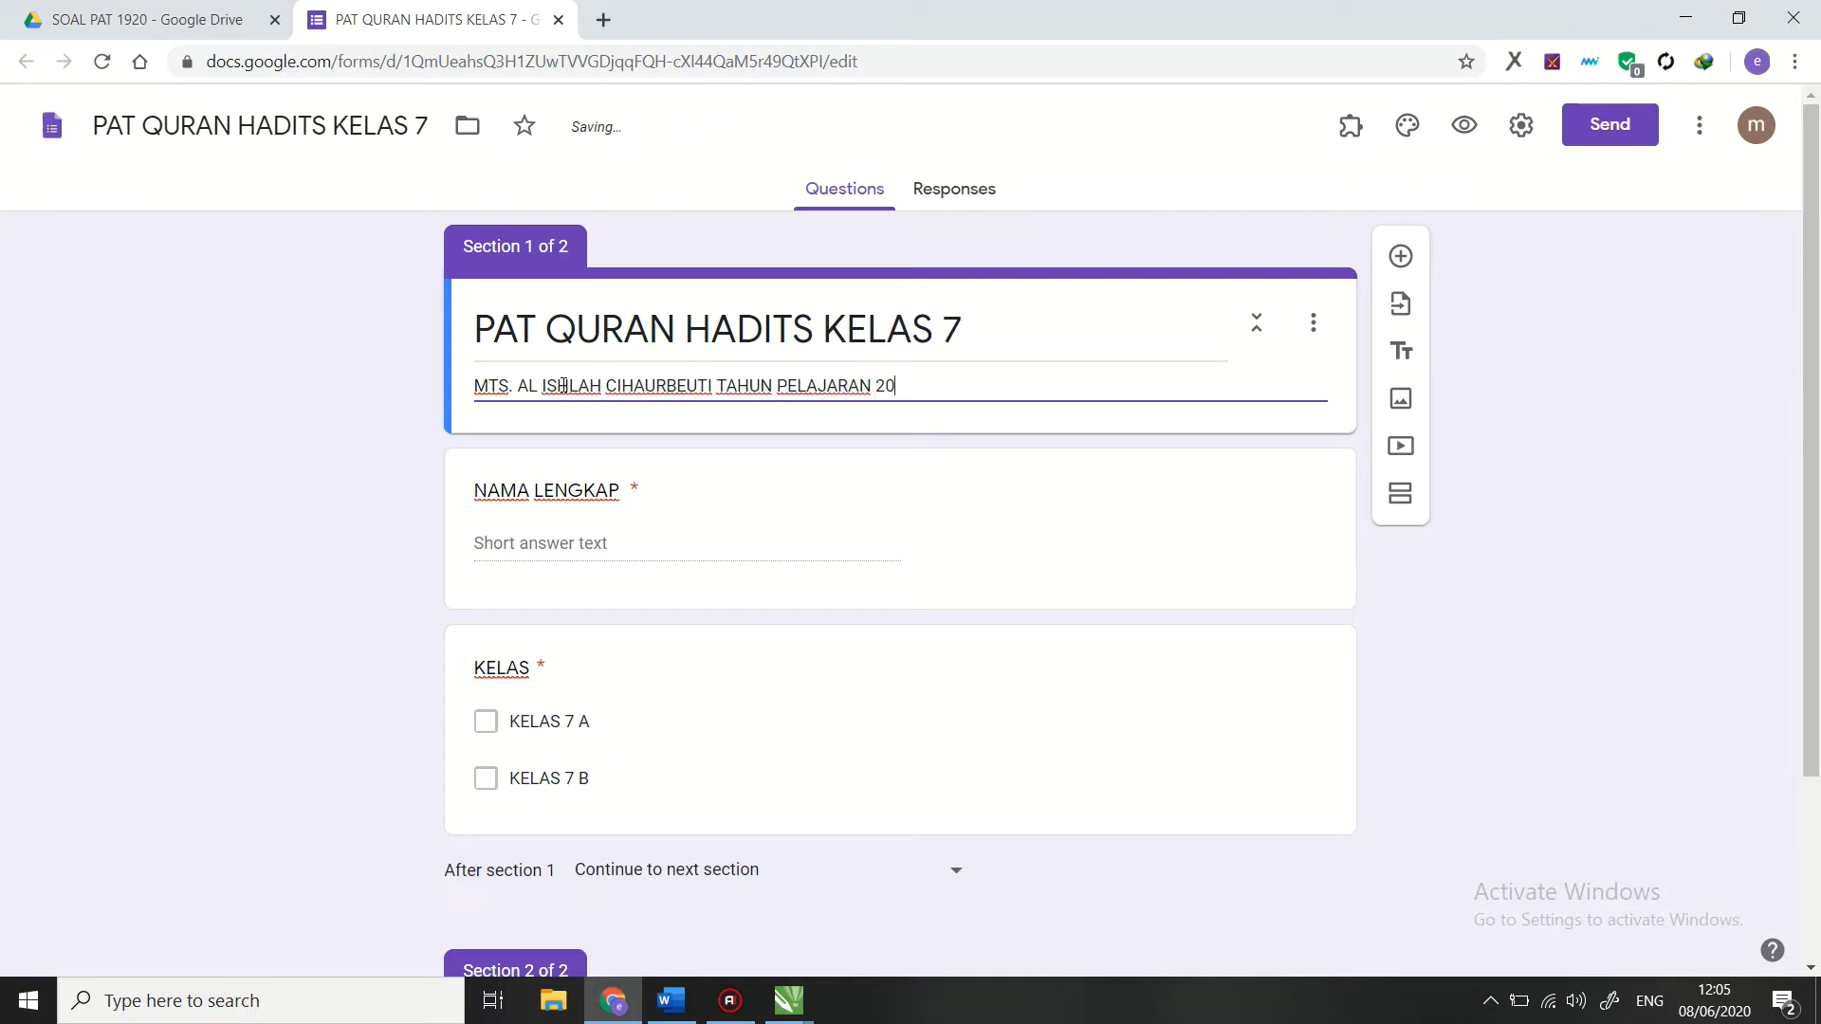
pyautogui.write('19 - 2020')
pyautogui.click(380, 502)
# Step: Review the form's header, the two identity questions and the empty second section
pyautogui.scroll(-2, 1299, 542)
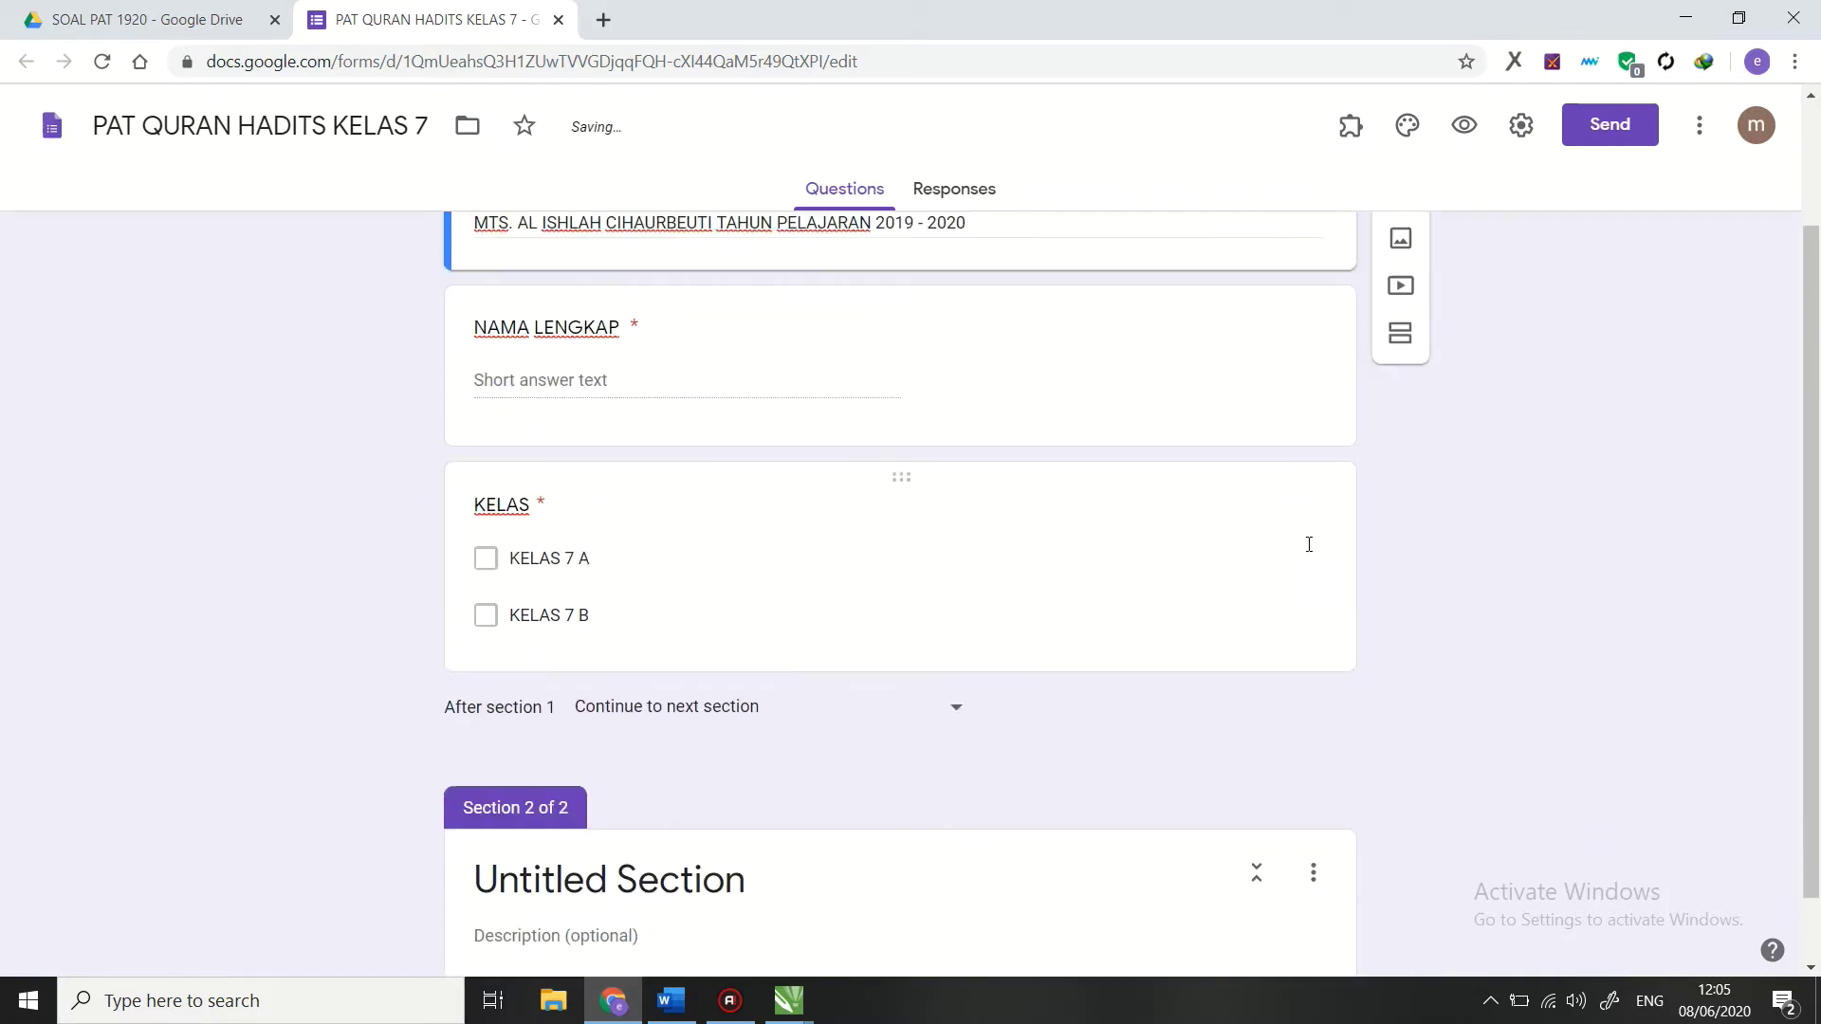
pyautogui.scroll(-1, 1309, 544)
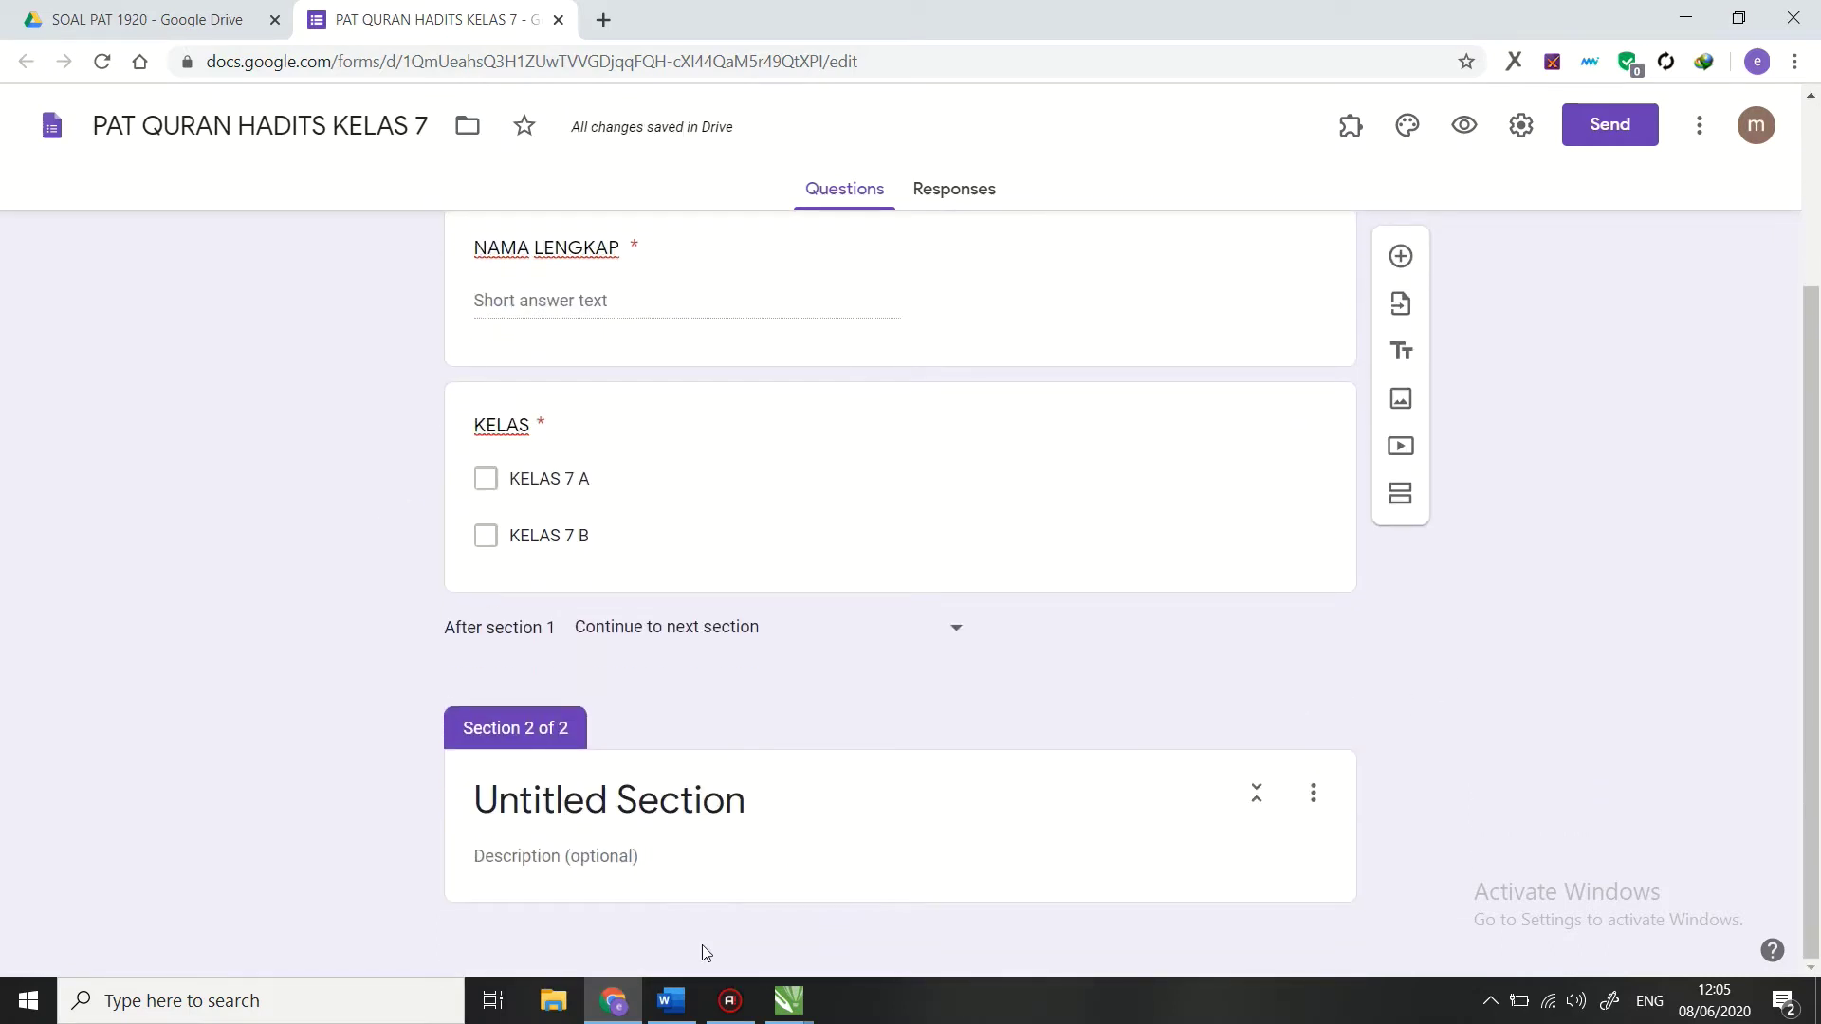
pyautogui.scroll(3, 375, 790)
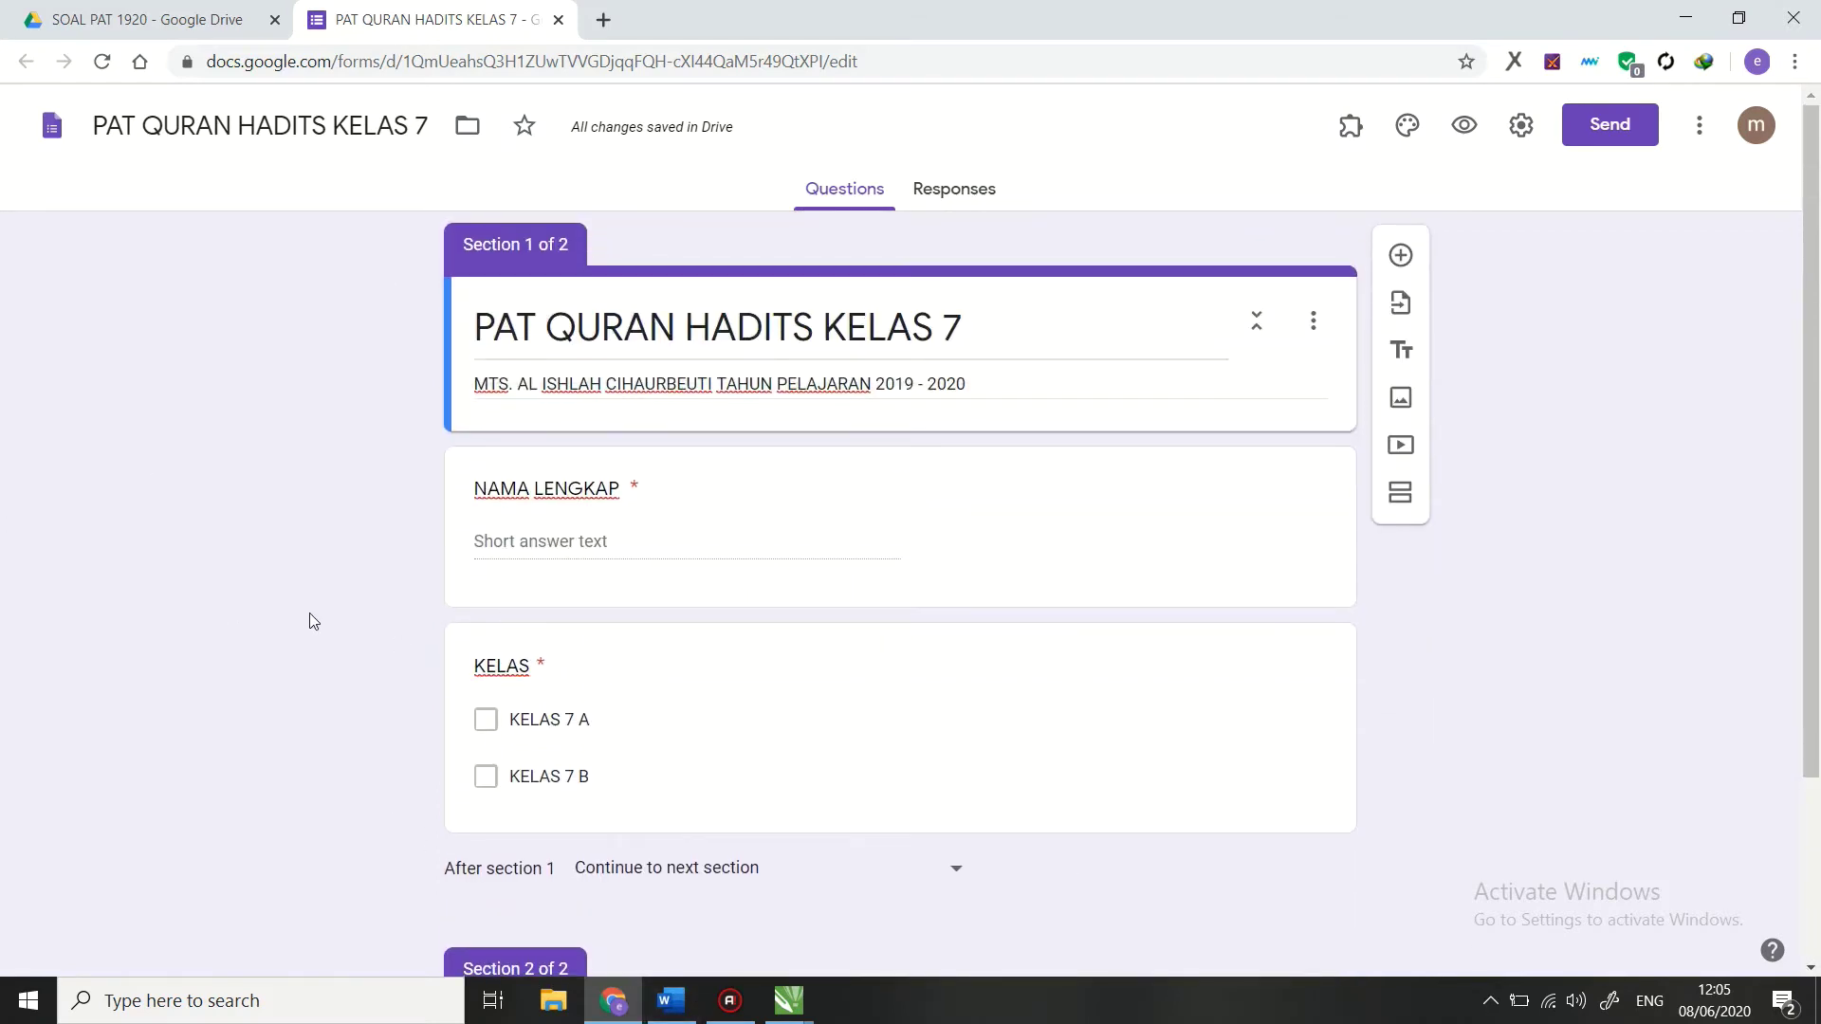
pyautogui.scroll(-3, 303, 617)
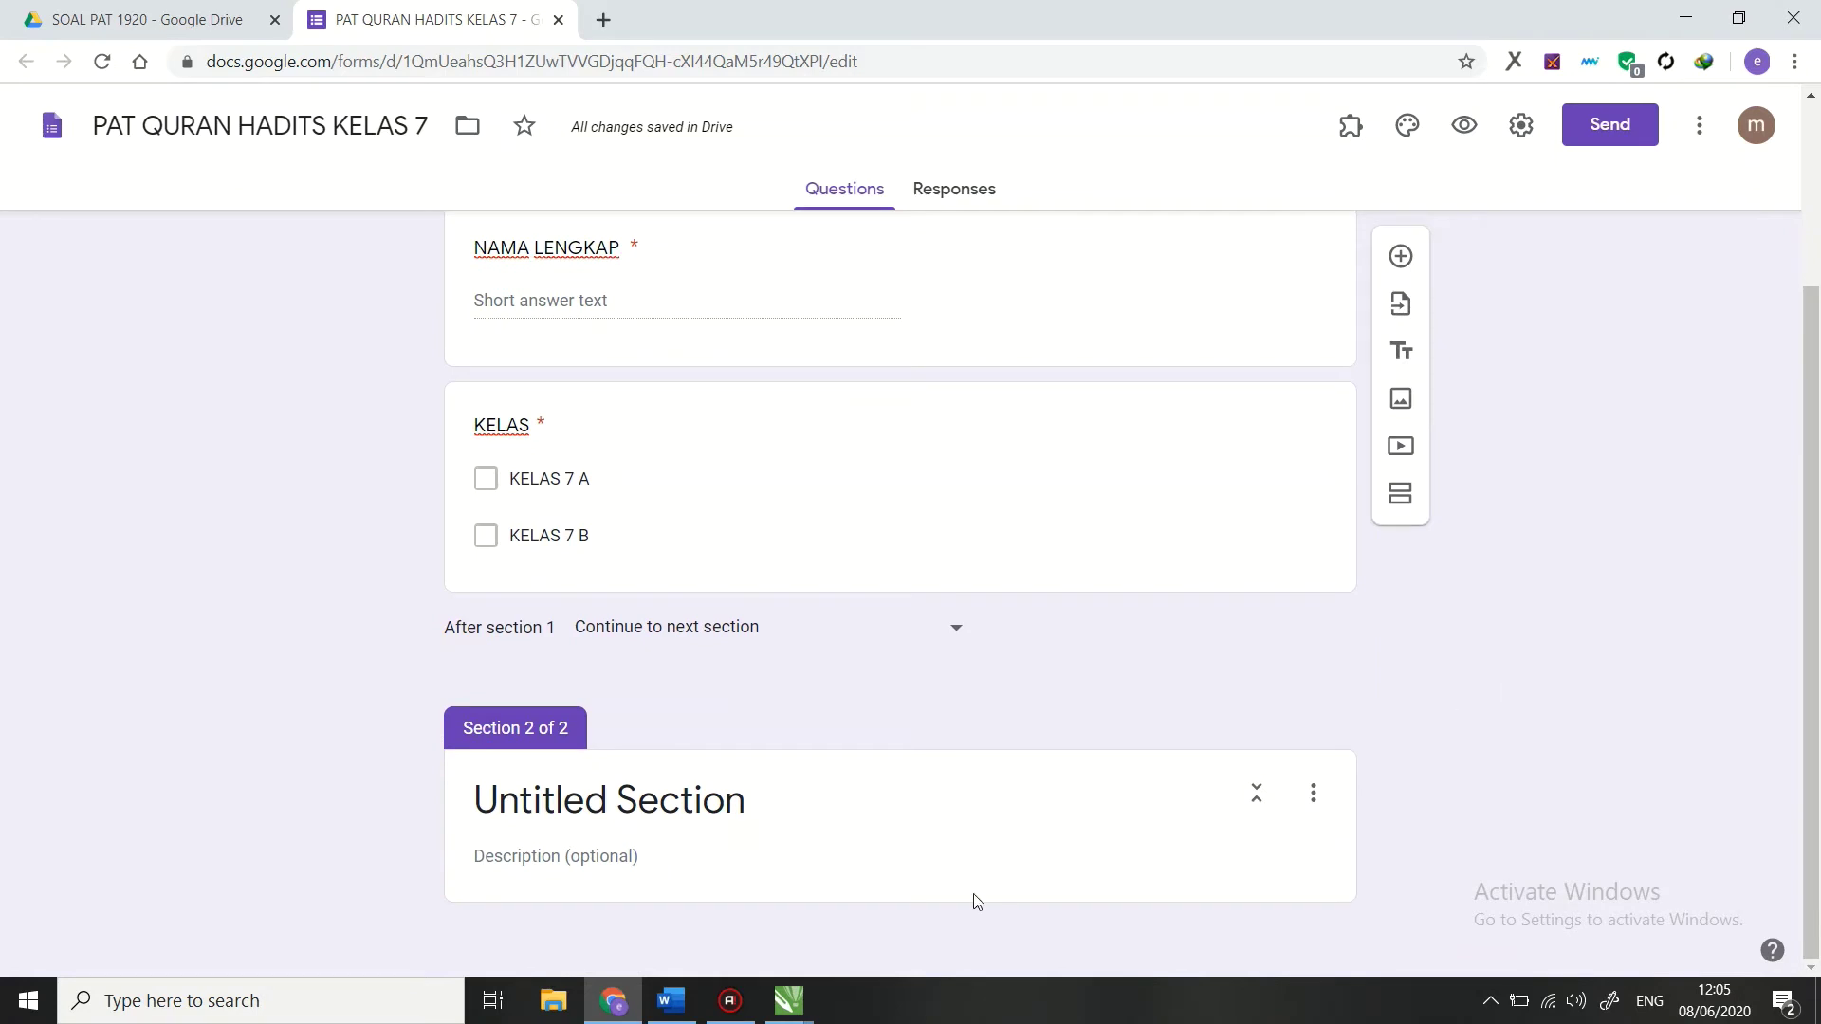
pyautogui.scroll(3, 345, 698)
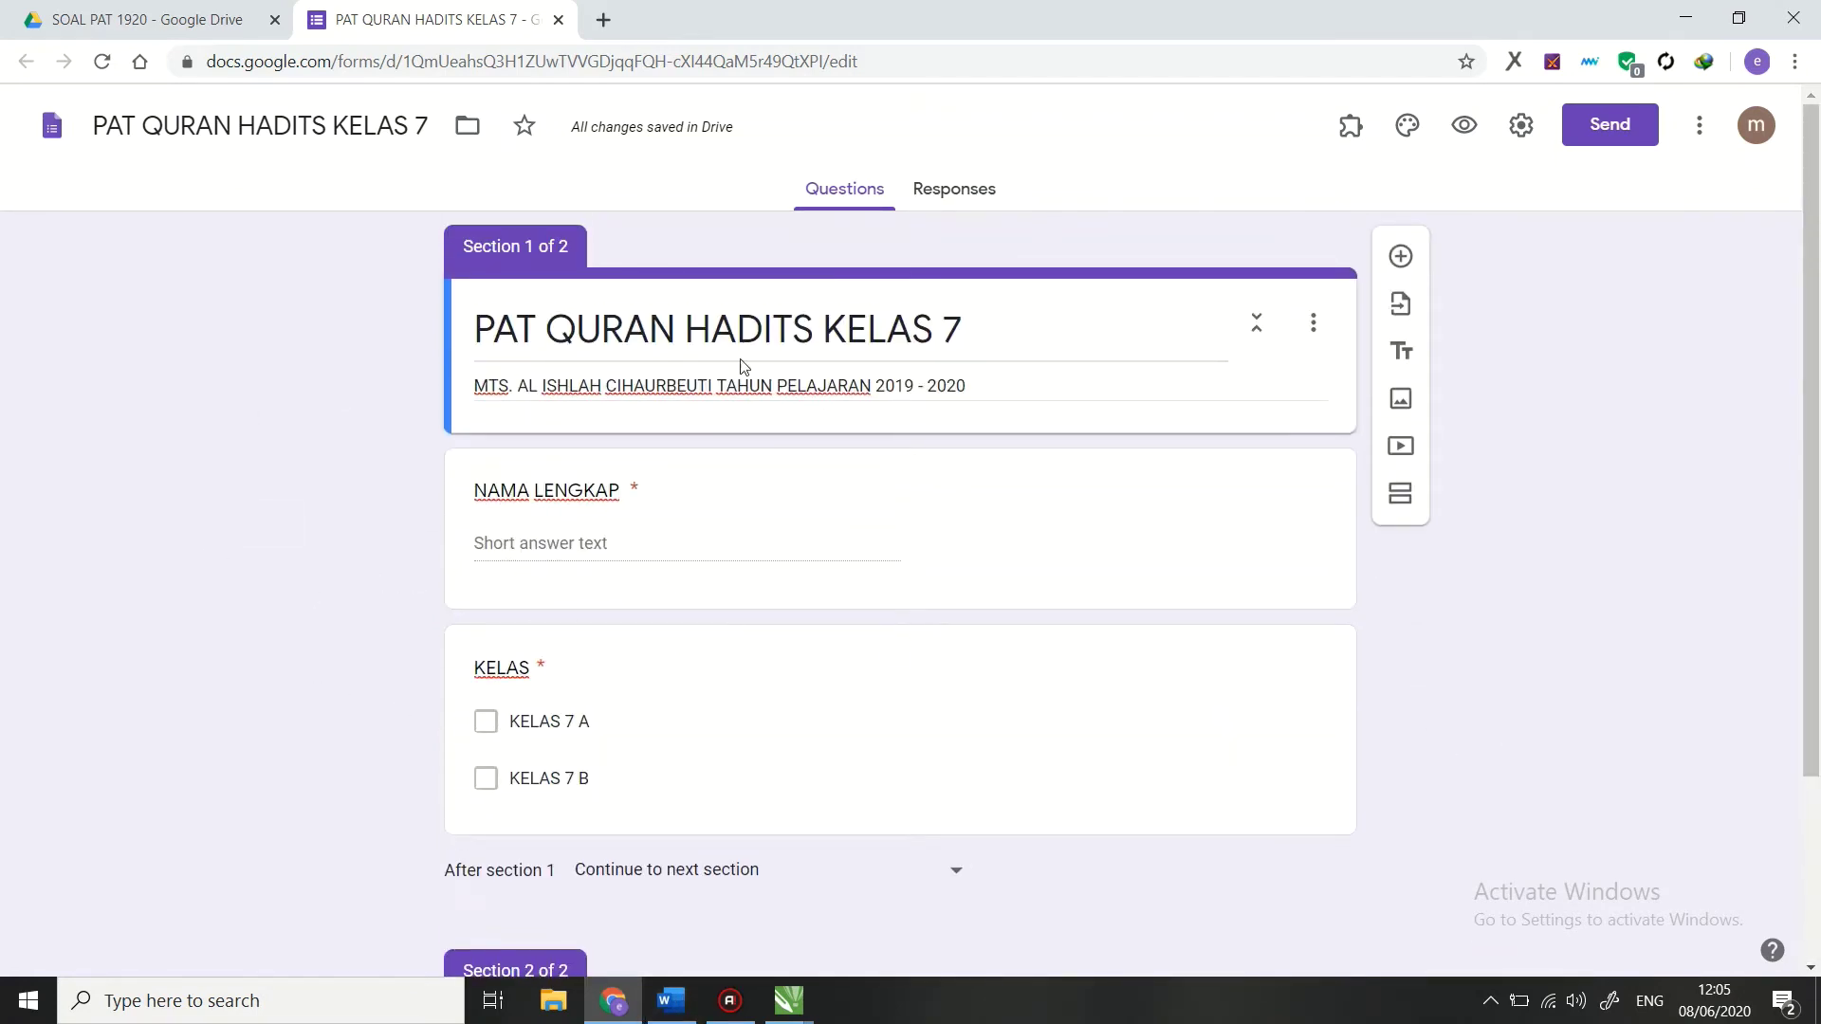
pyautogui.scroll(-3, 427, 687)
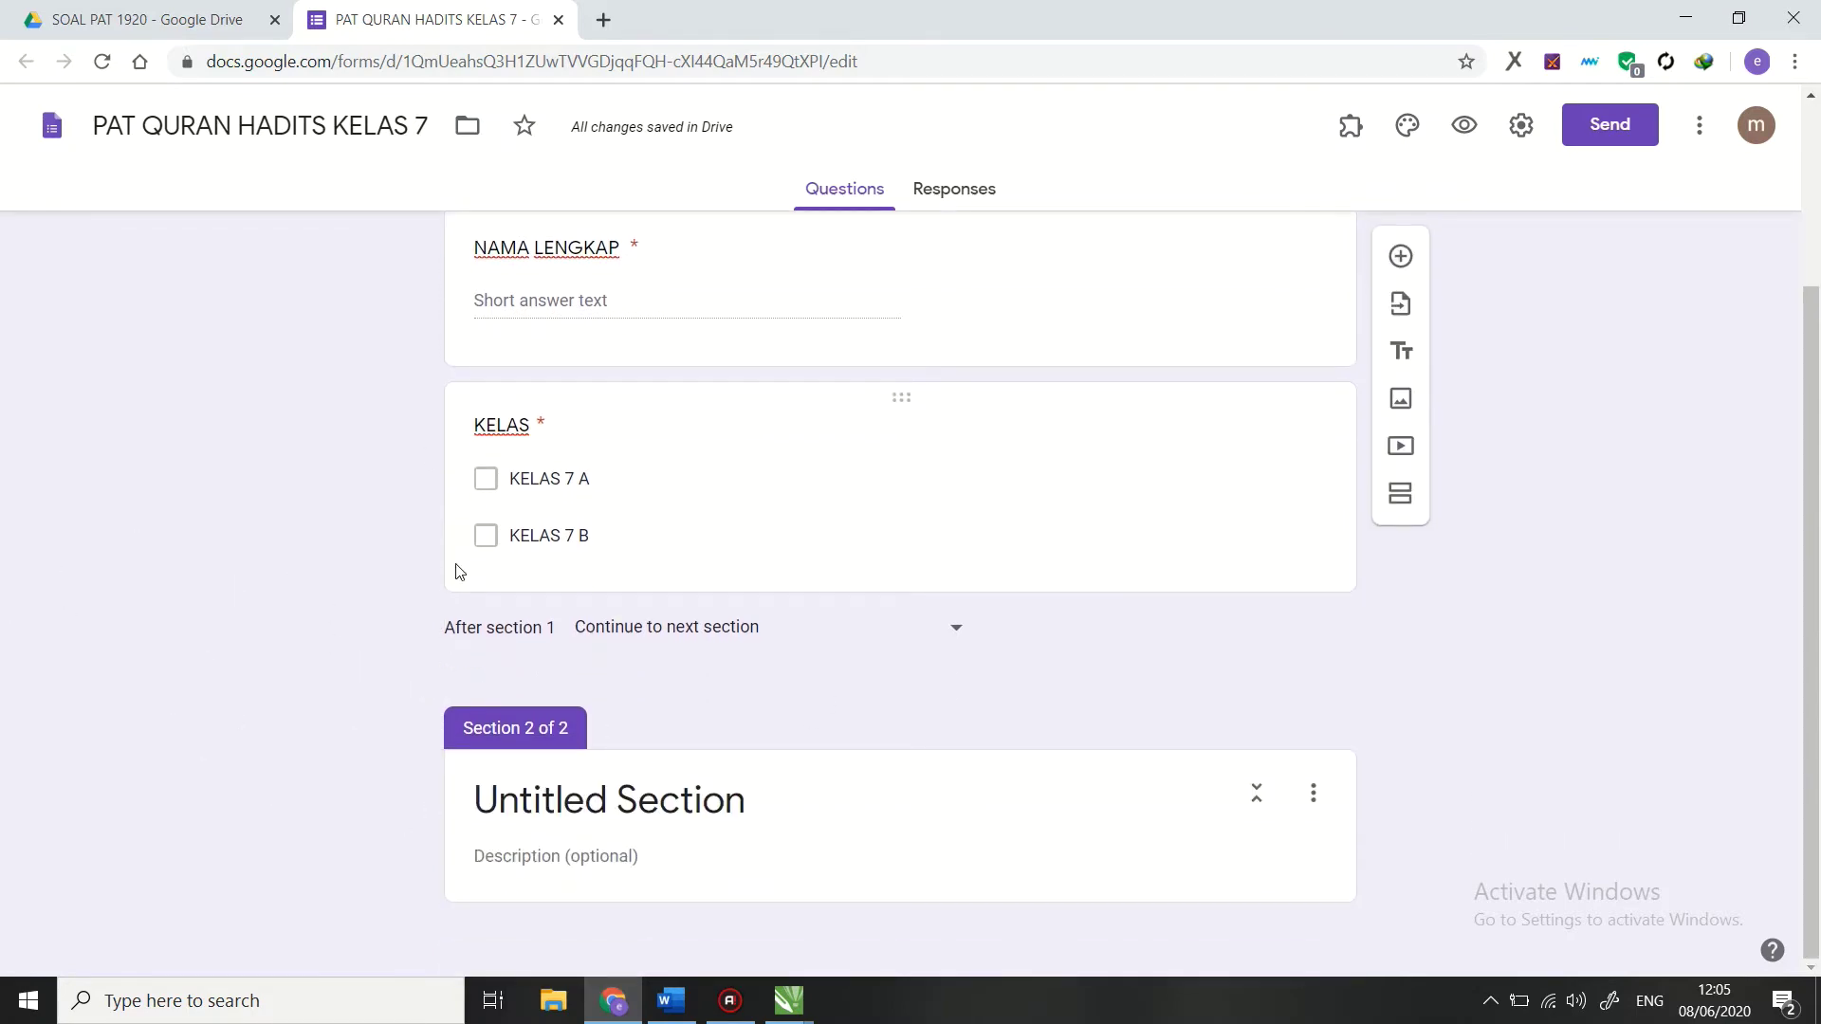
pyautogui.scroll(3, 281, 550)
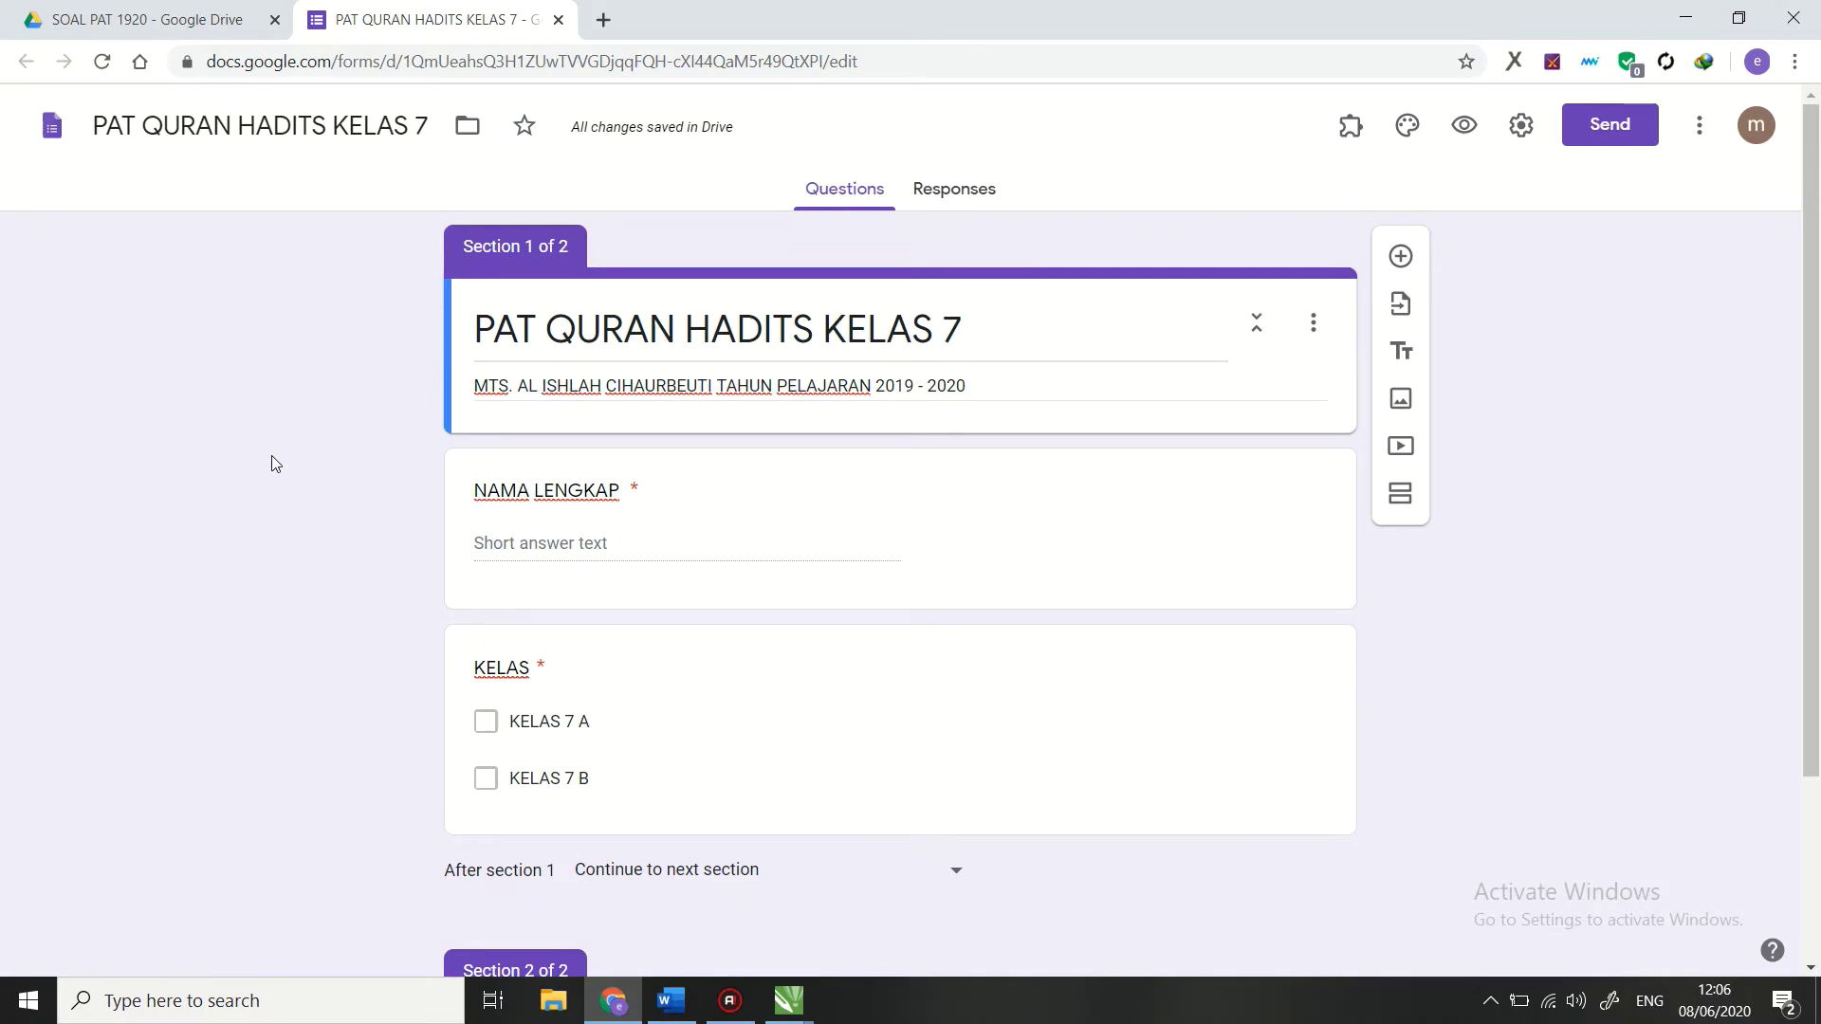
pyautogui.scroll(-3, 273, 462)
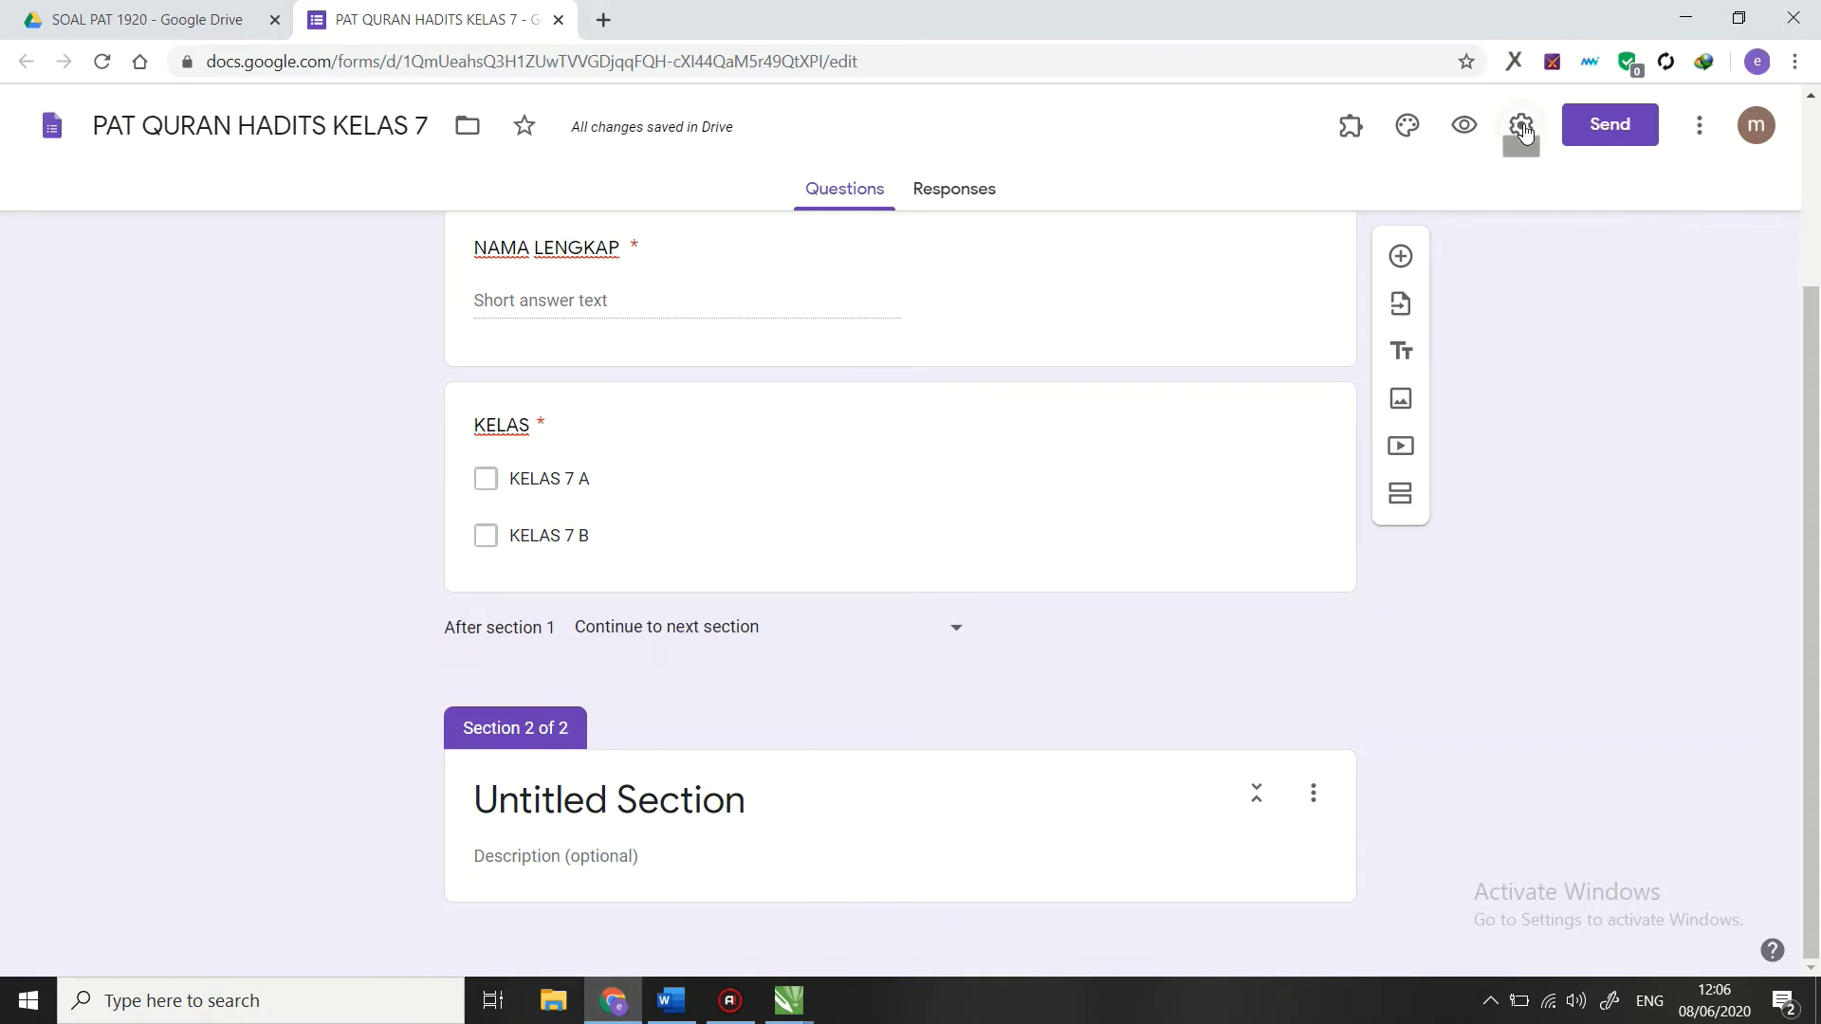
# Step: Make the form a quiz, hide missed questions and correct answers from respondents, and save the settings
pyautogui.click(1522, 131)
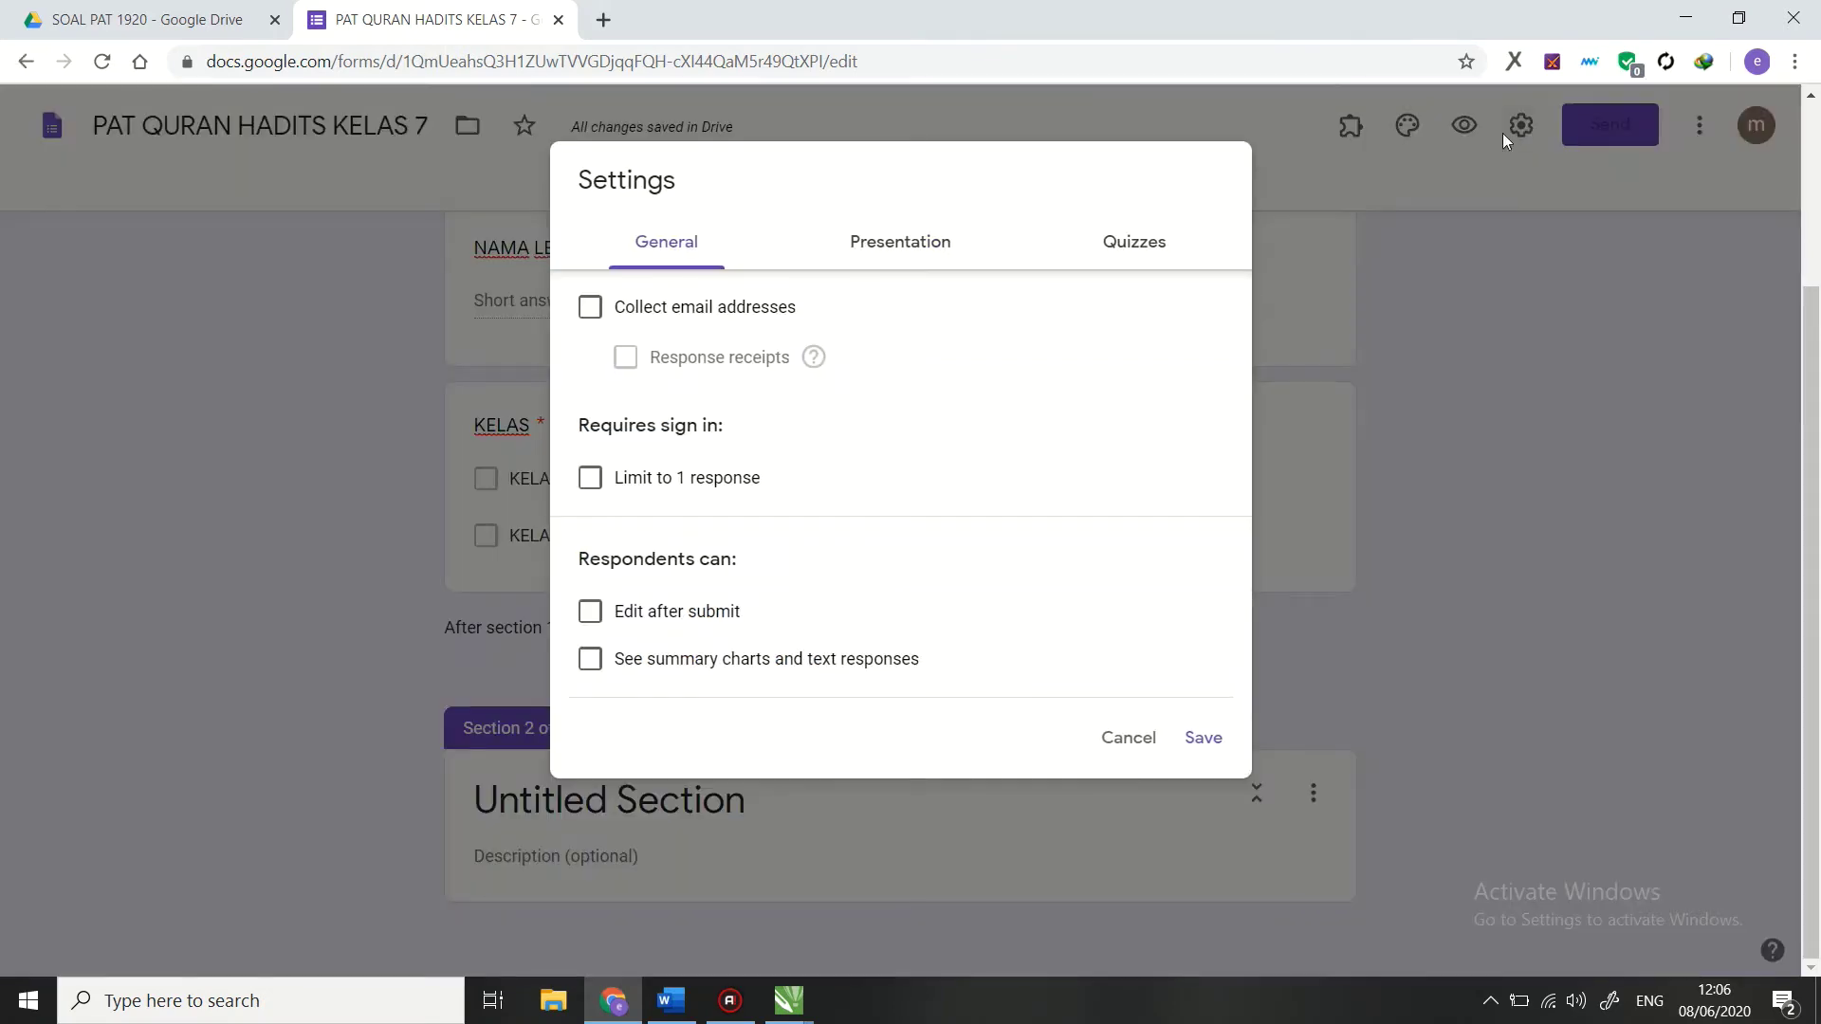
pyautogui.click(1159, 248)
pyautogui.click(612, 311)
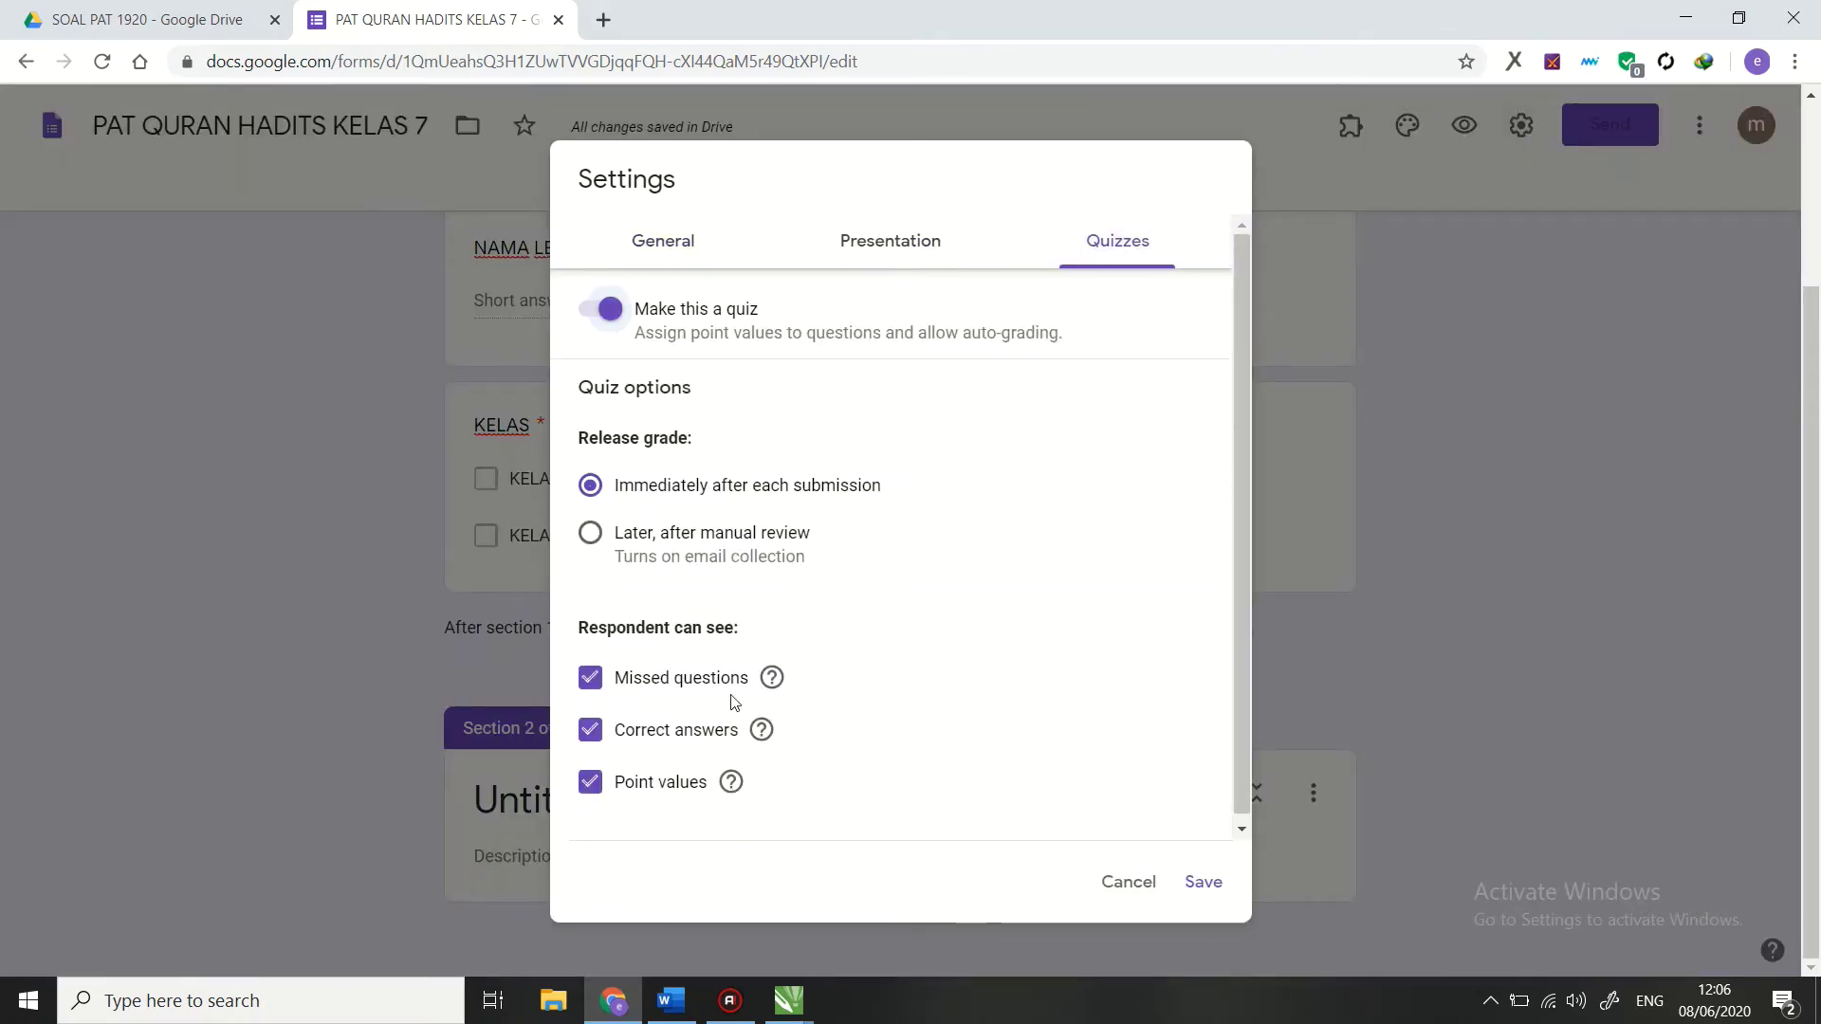
pyautogui.click(592, 681)
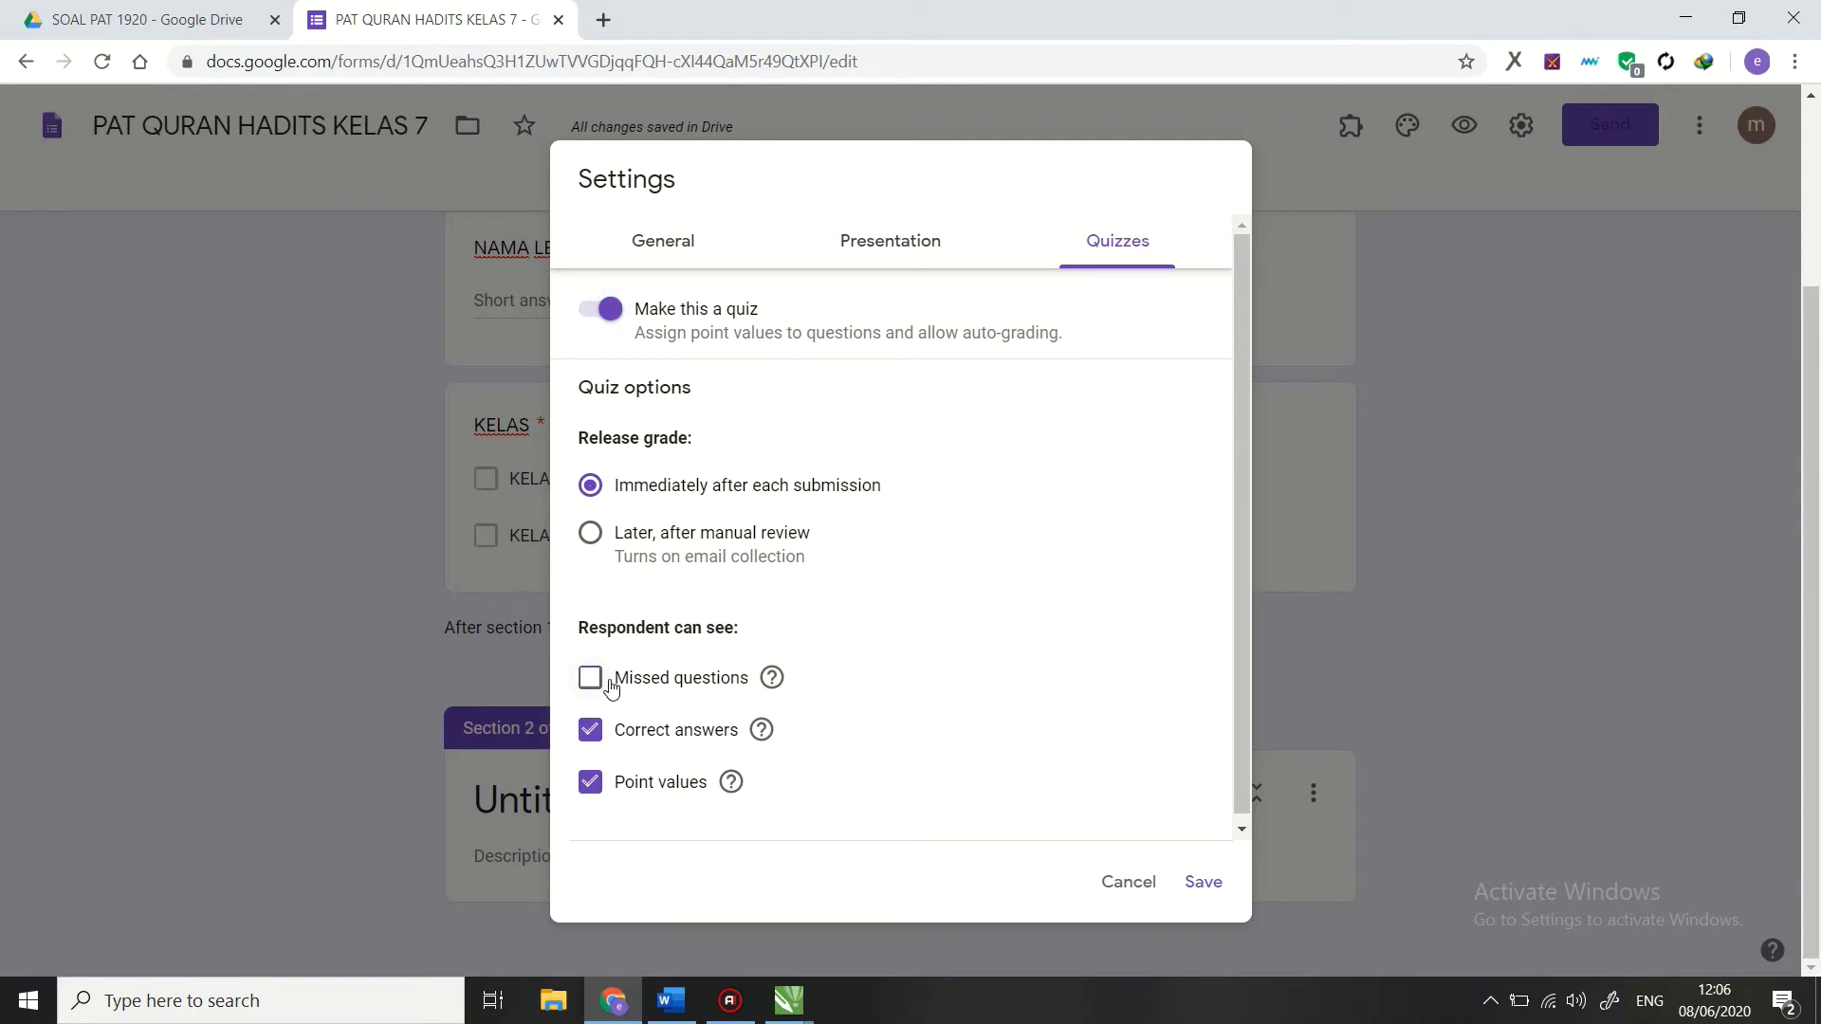
pyautogui.click(589, 732)
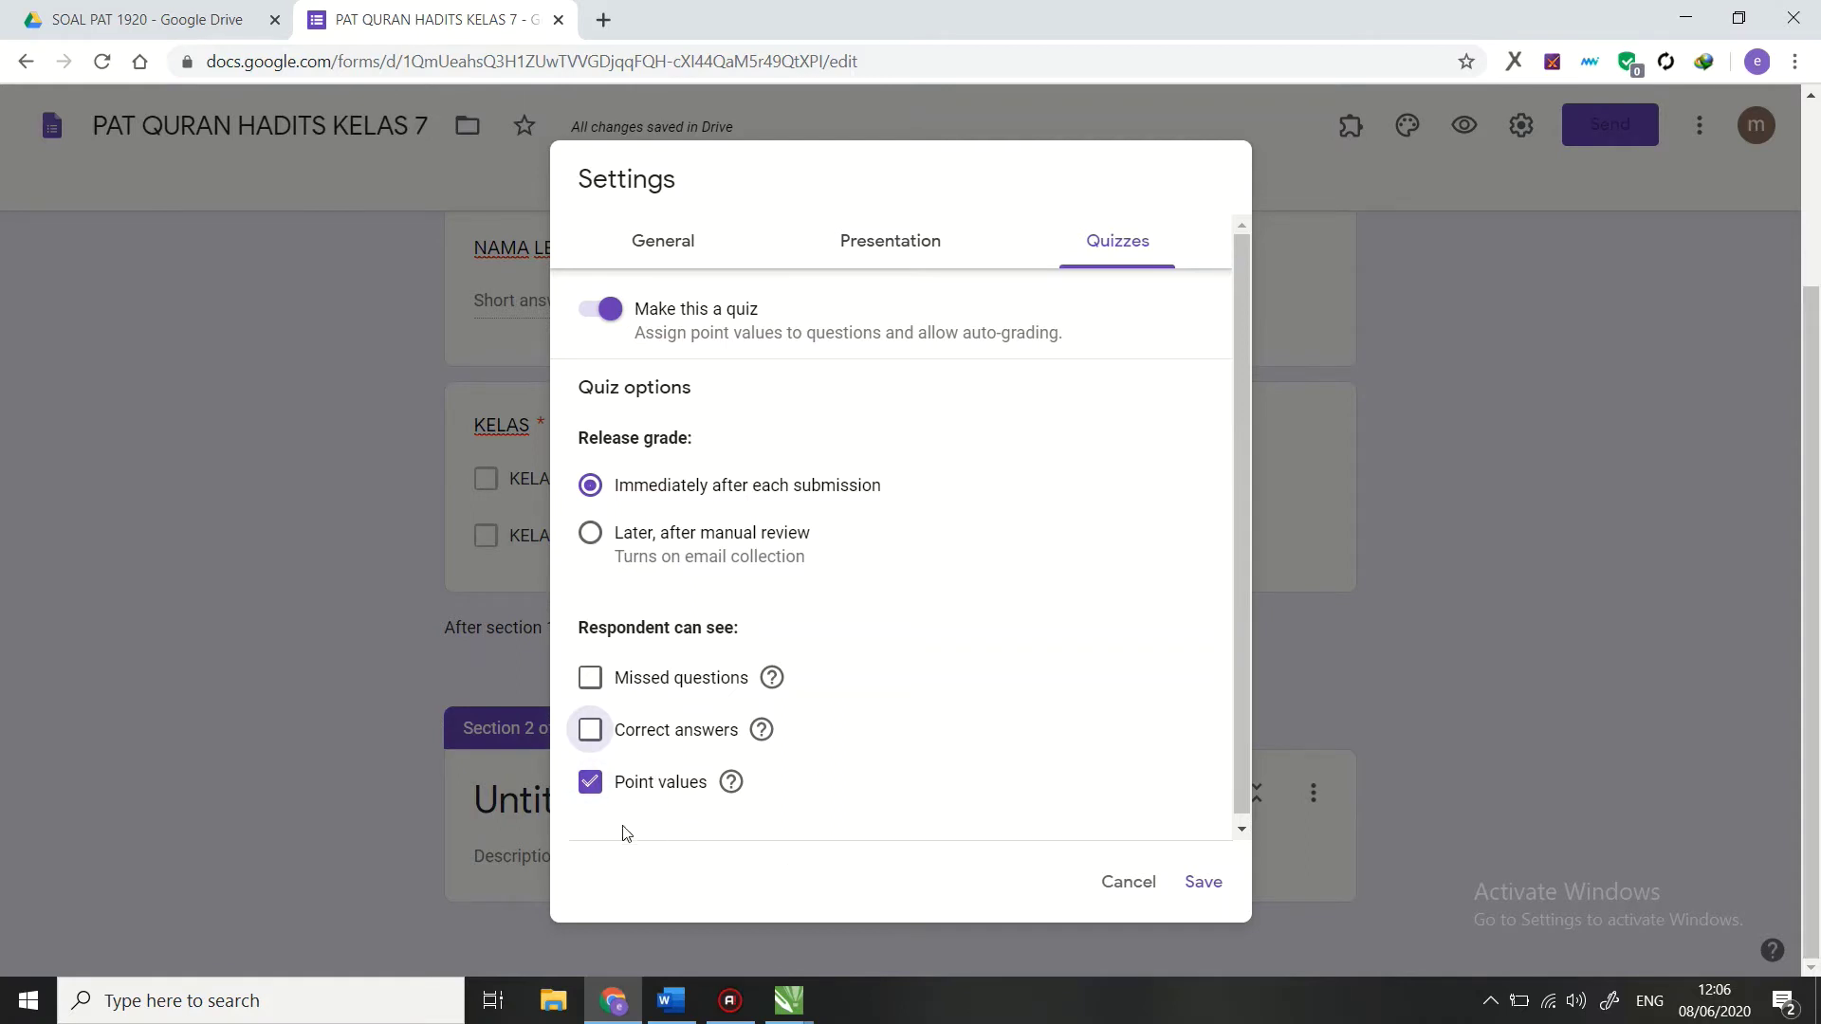
pyautogui.click(673, 253)
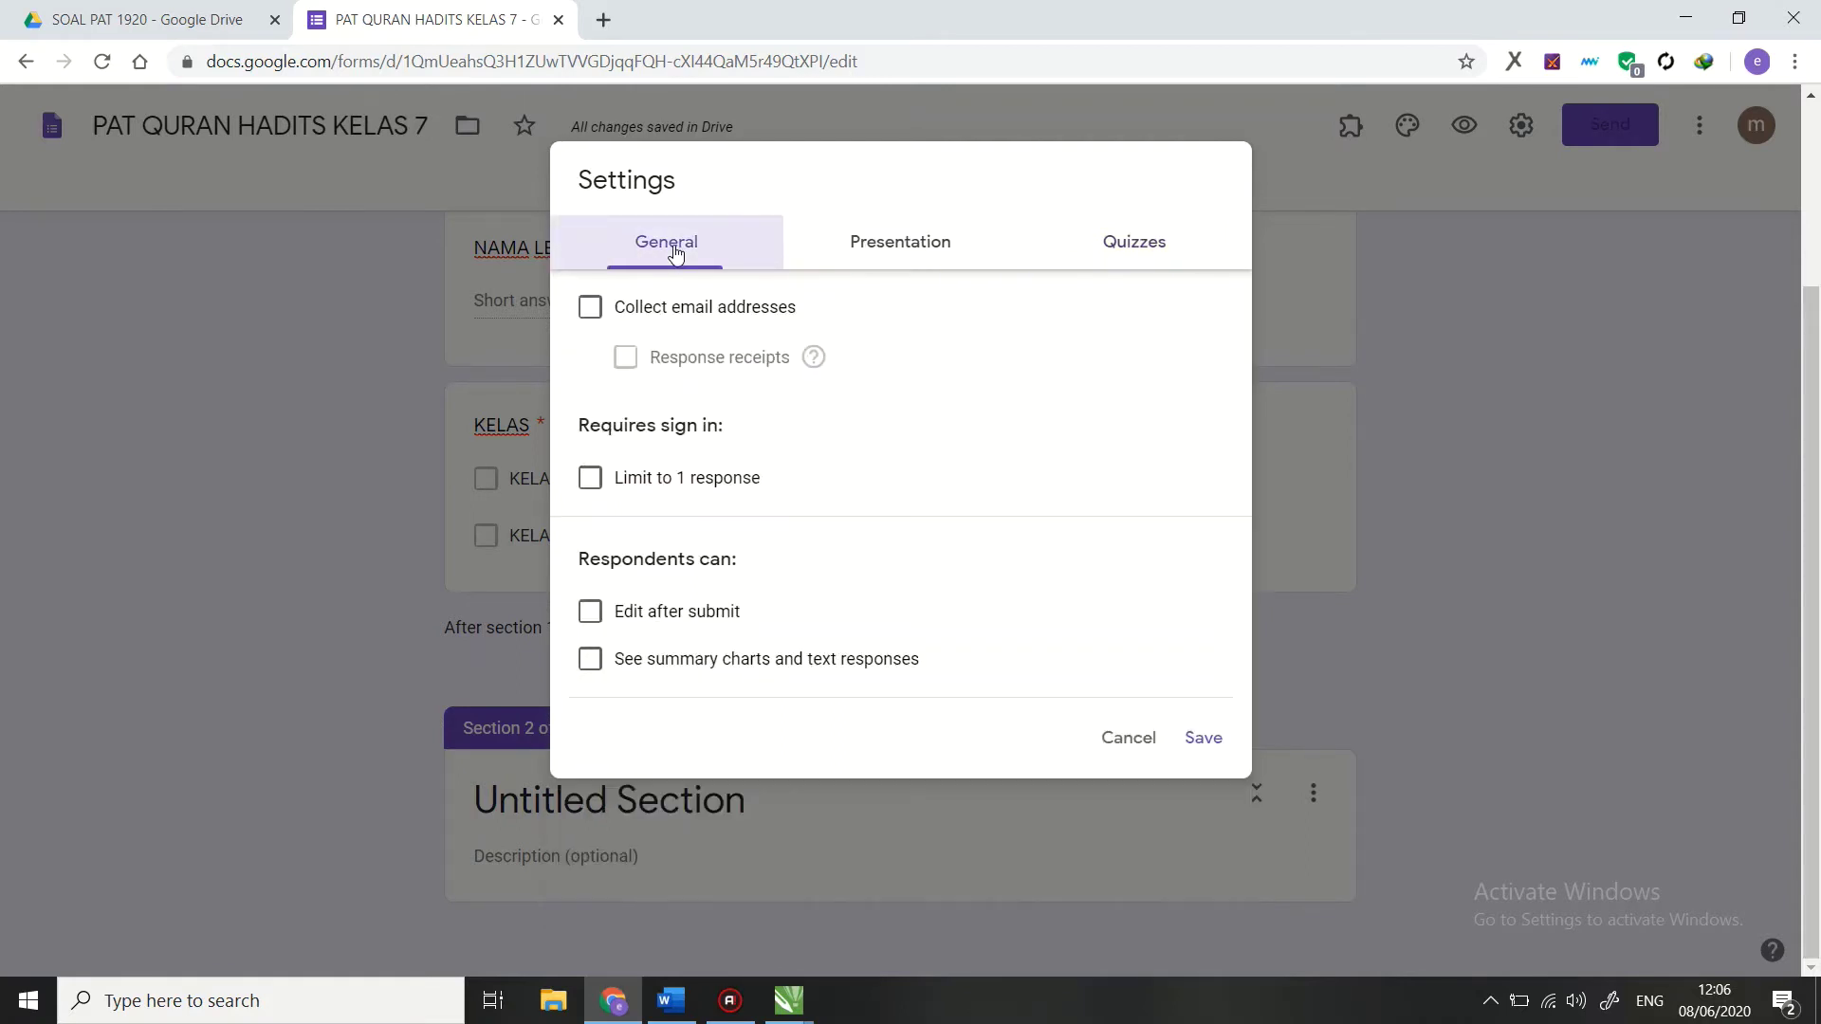
pyautogui.click(902, 248)
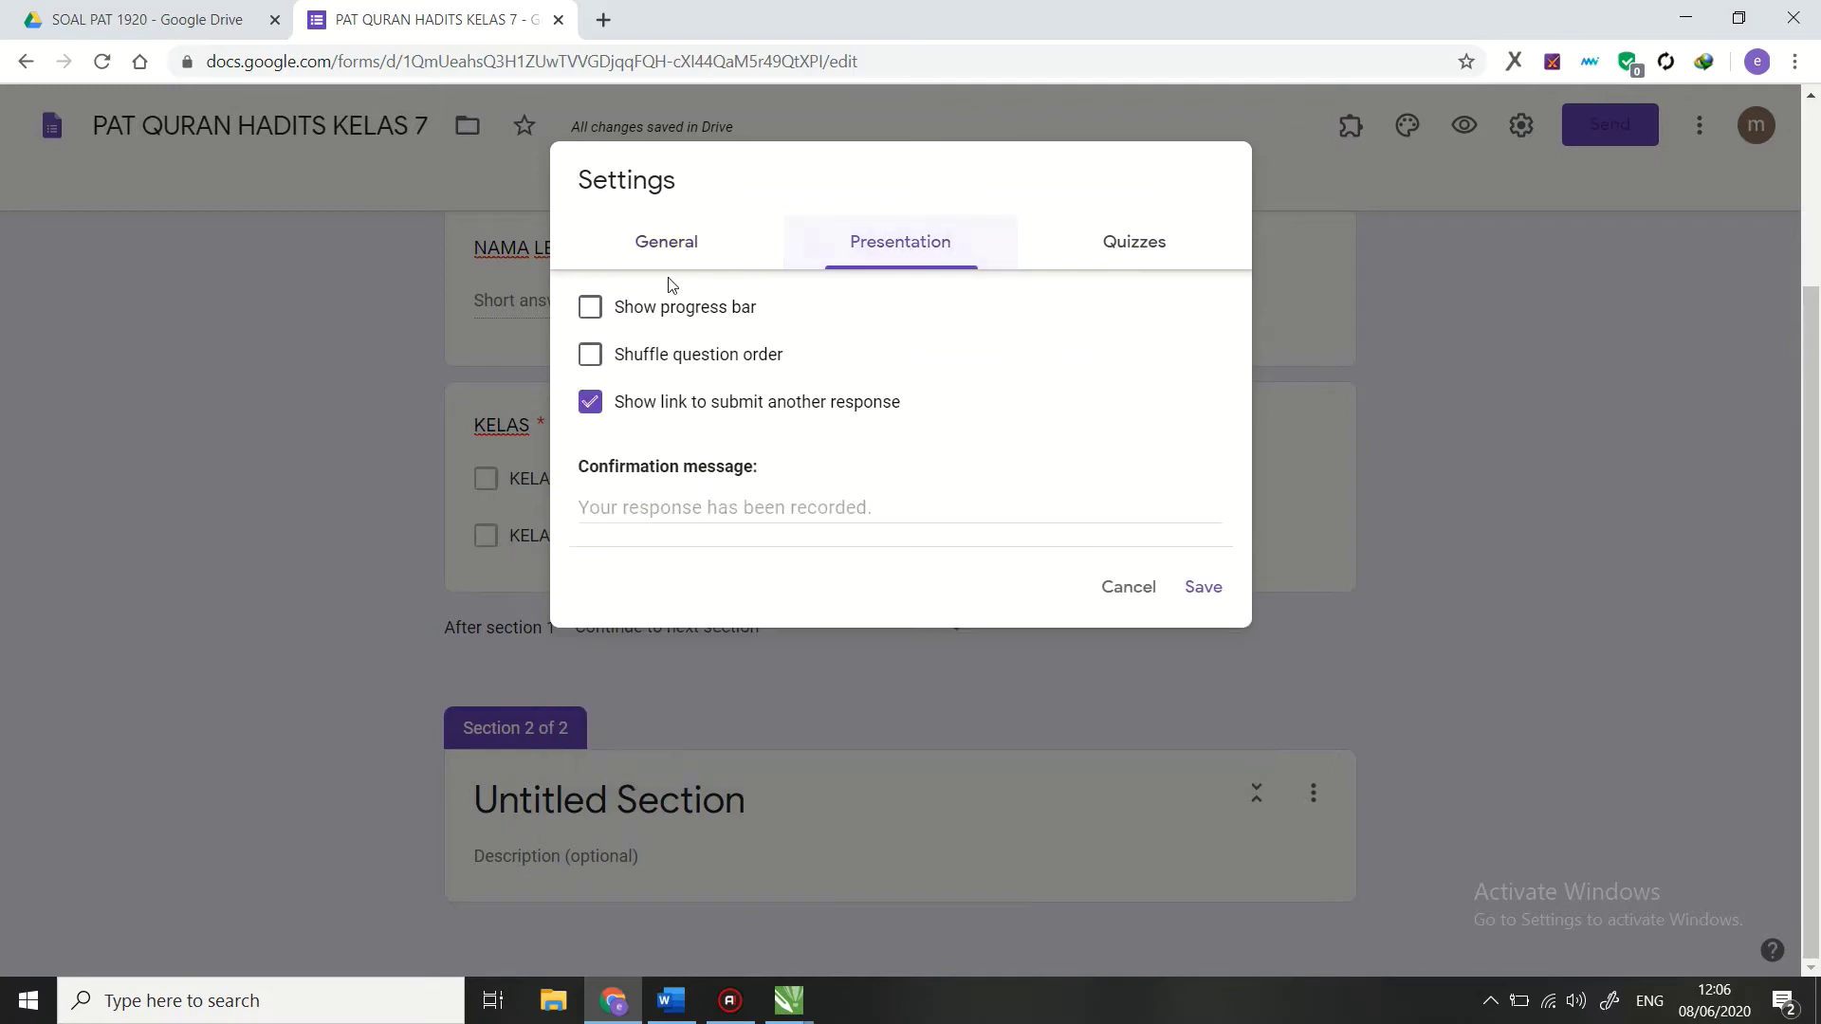
pyautogui.click(1129, 249)
pyautogui.click(1200, 884)
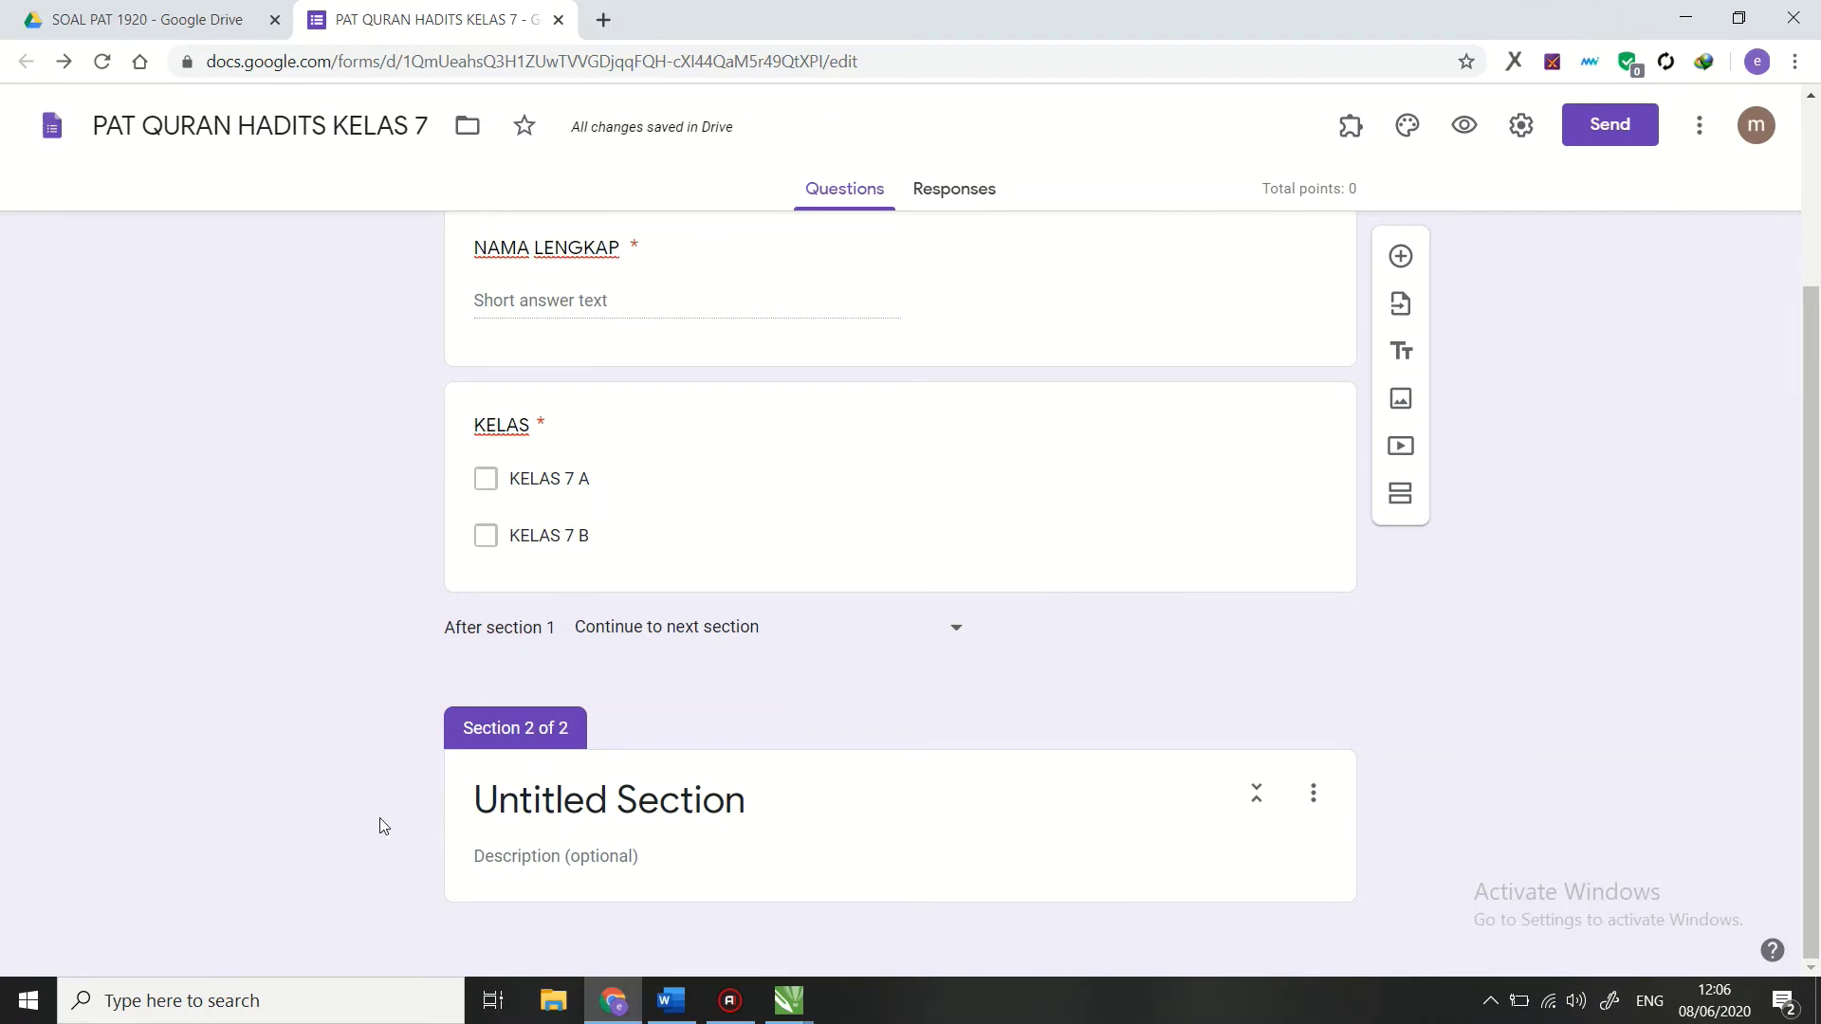
# Step: Switch to the Word document SOAL PAT 7 dan 8 and insert two blank lines between questions 1 and 2
pyautogui.click(670, 1000)
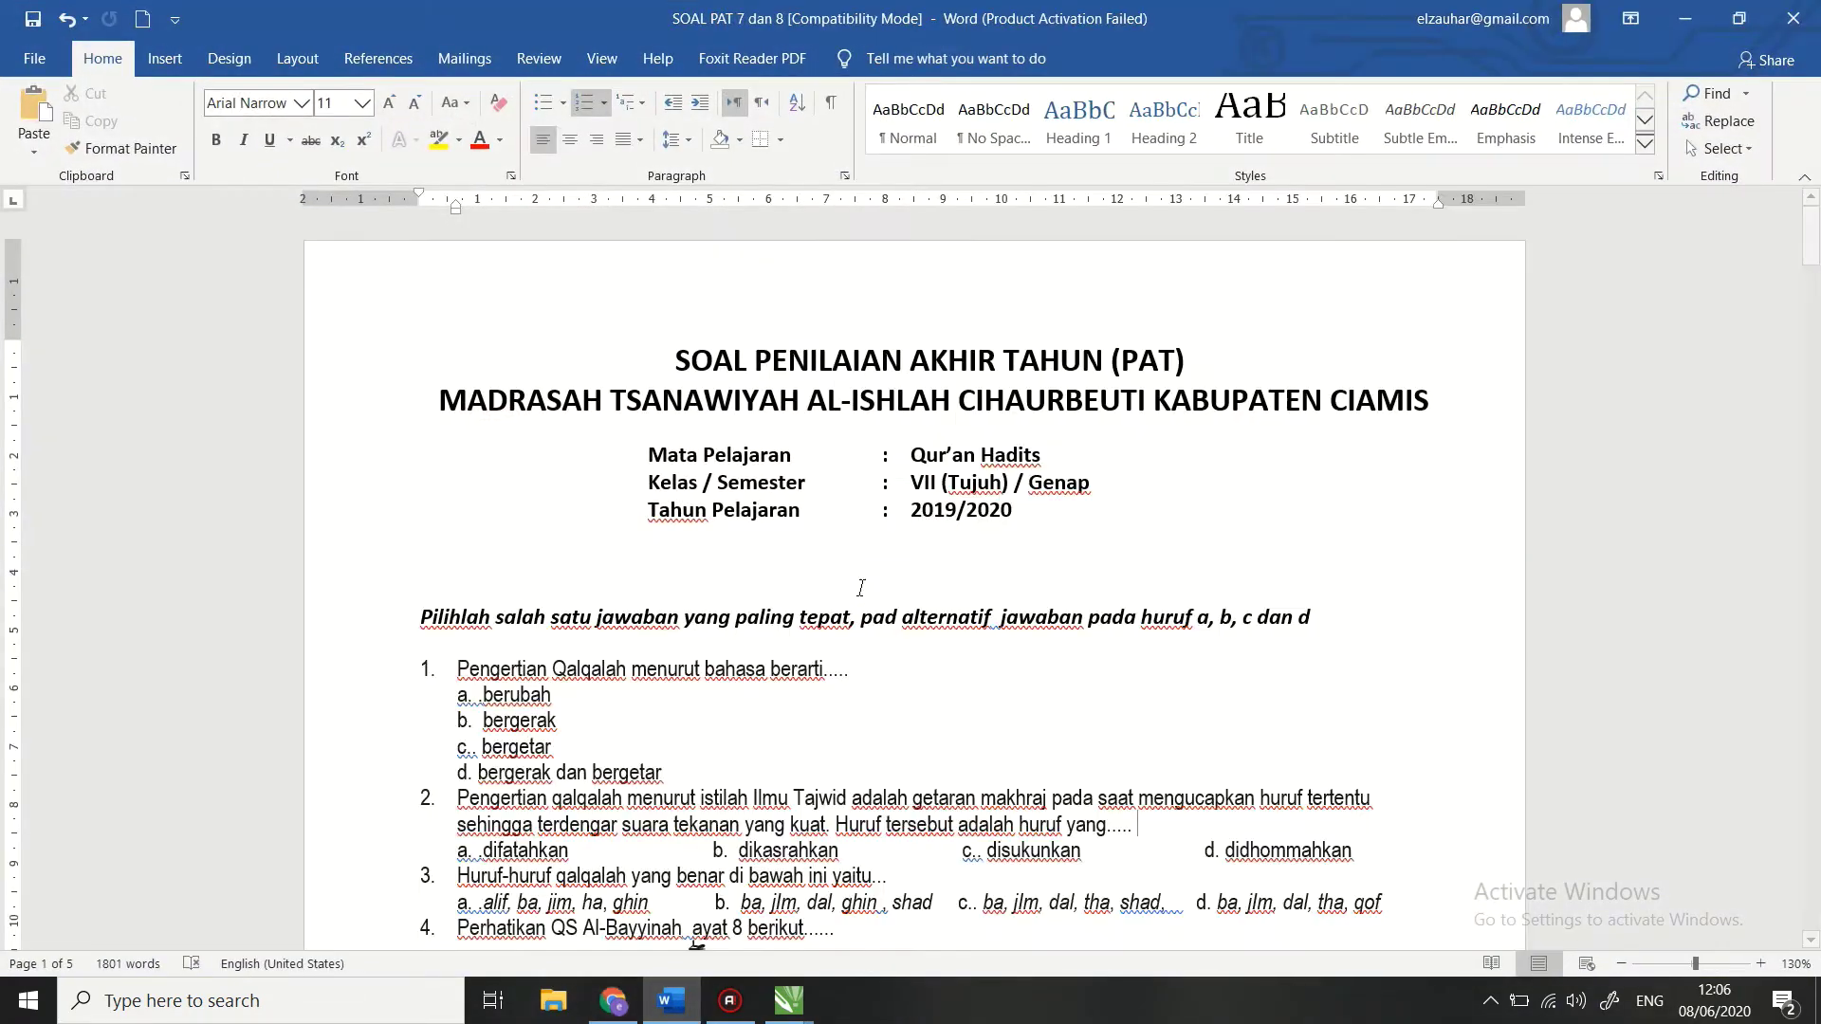
pyautogui.scroll(-3, 817, 594)
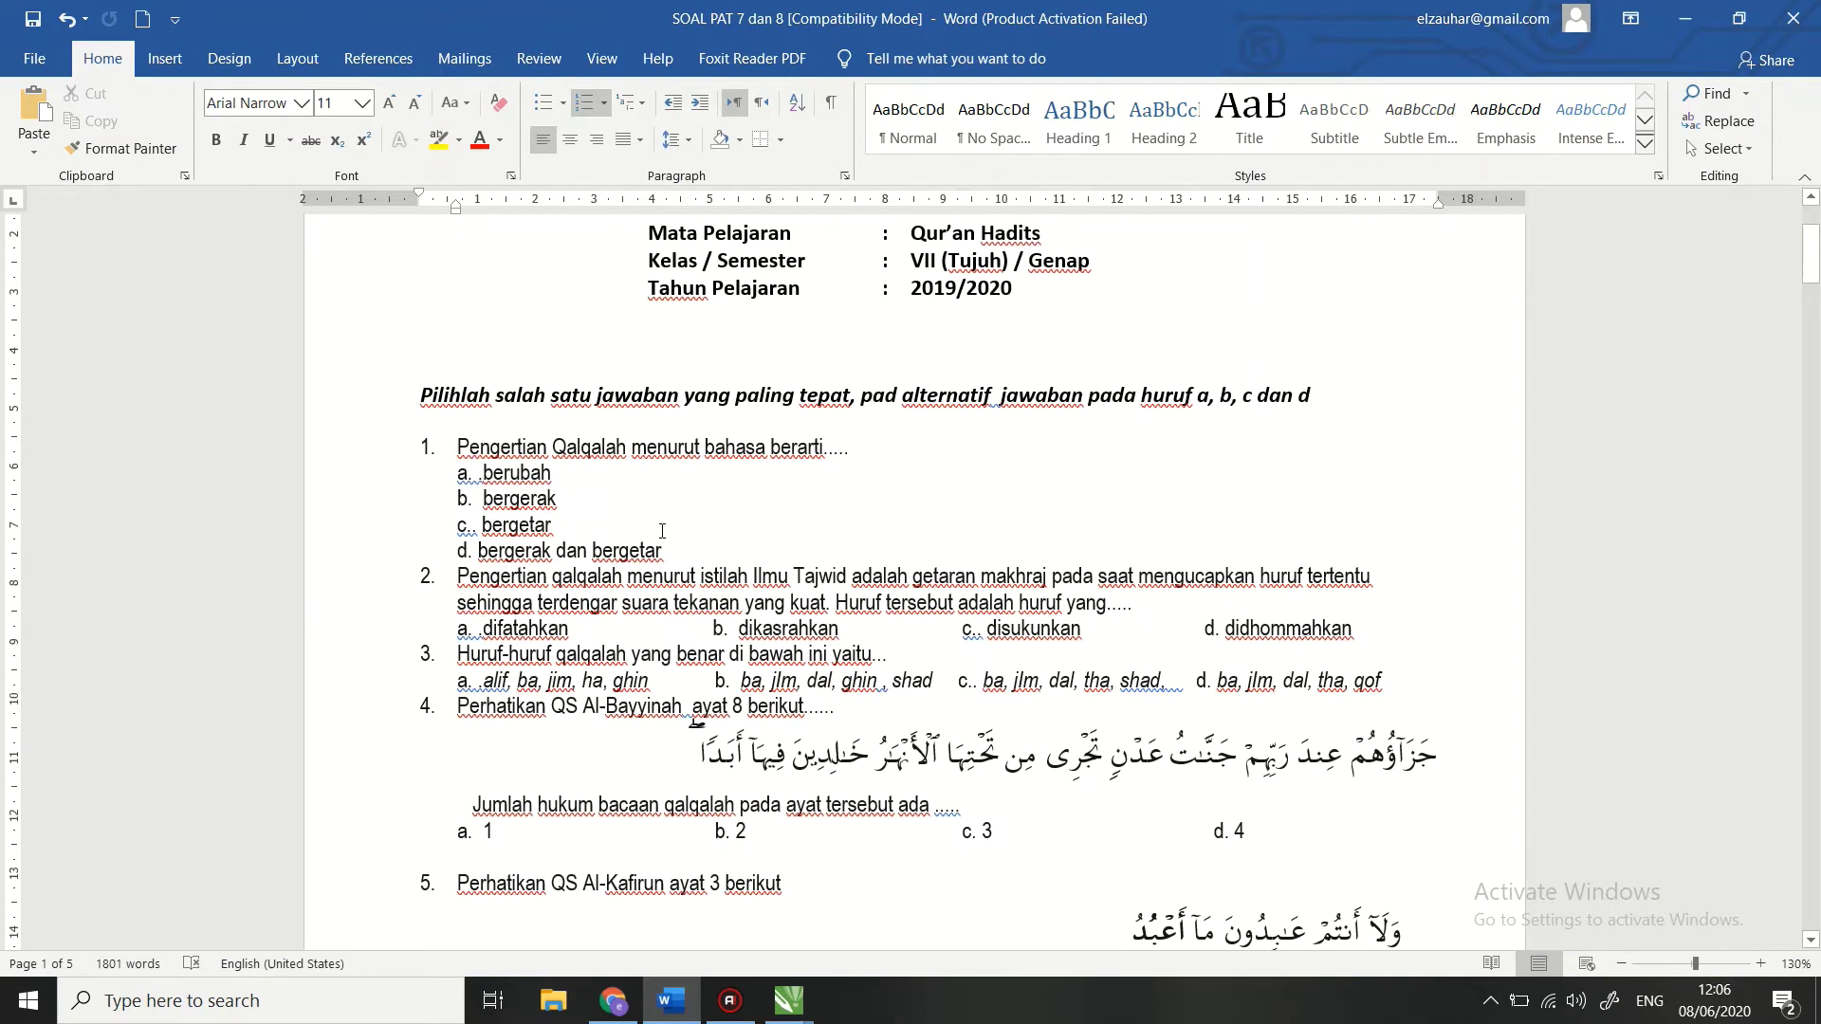
pyautogui.scroll(-3, 815, 550)
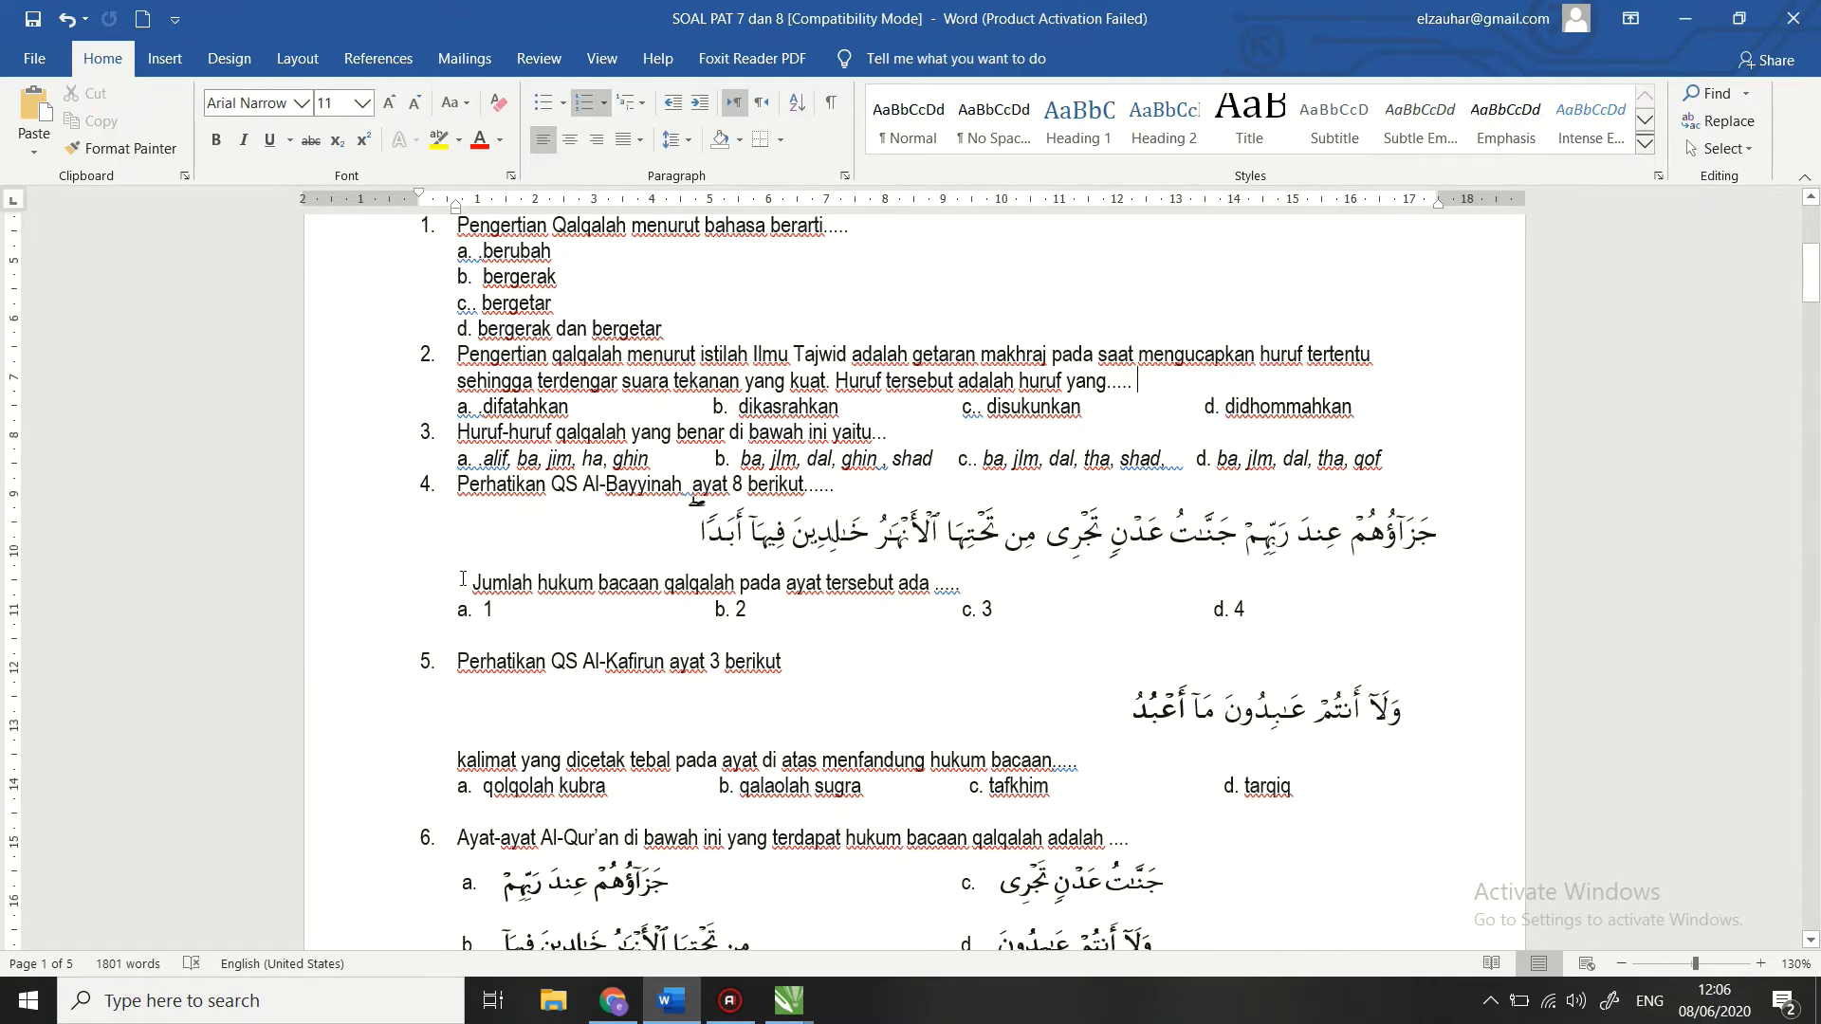
pyautogui.scroll(3, 609, 706)
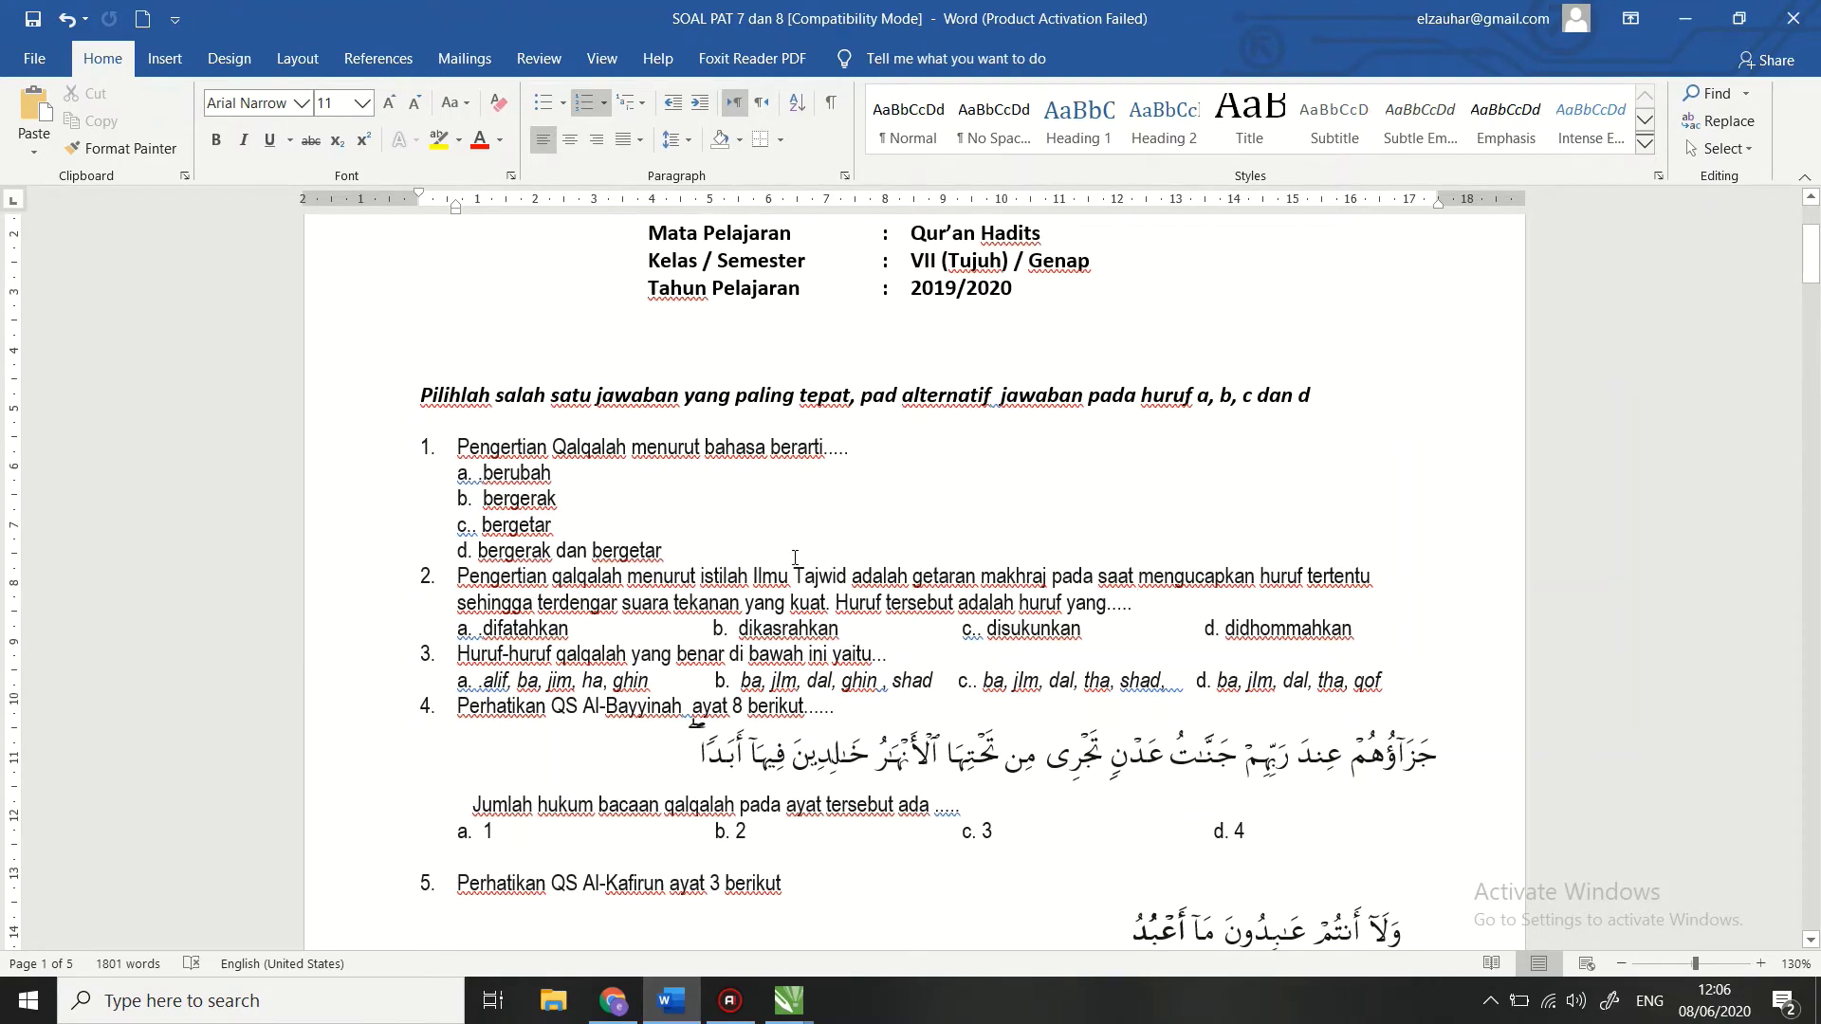
pyautogui.click(426, 448)
pyautogui.moveTo(419, 451); pyautogui.dragTo(415, 452)
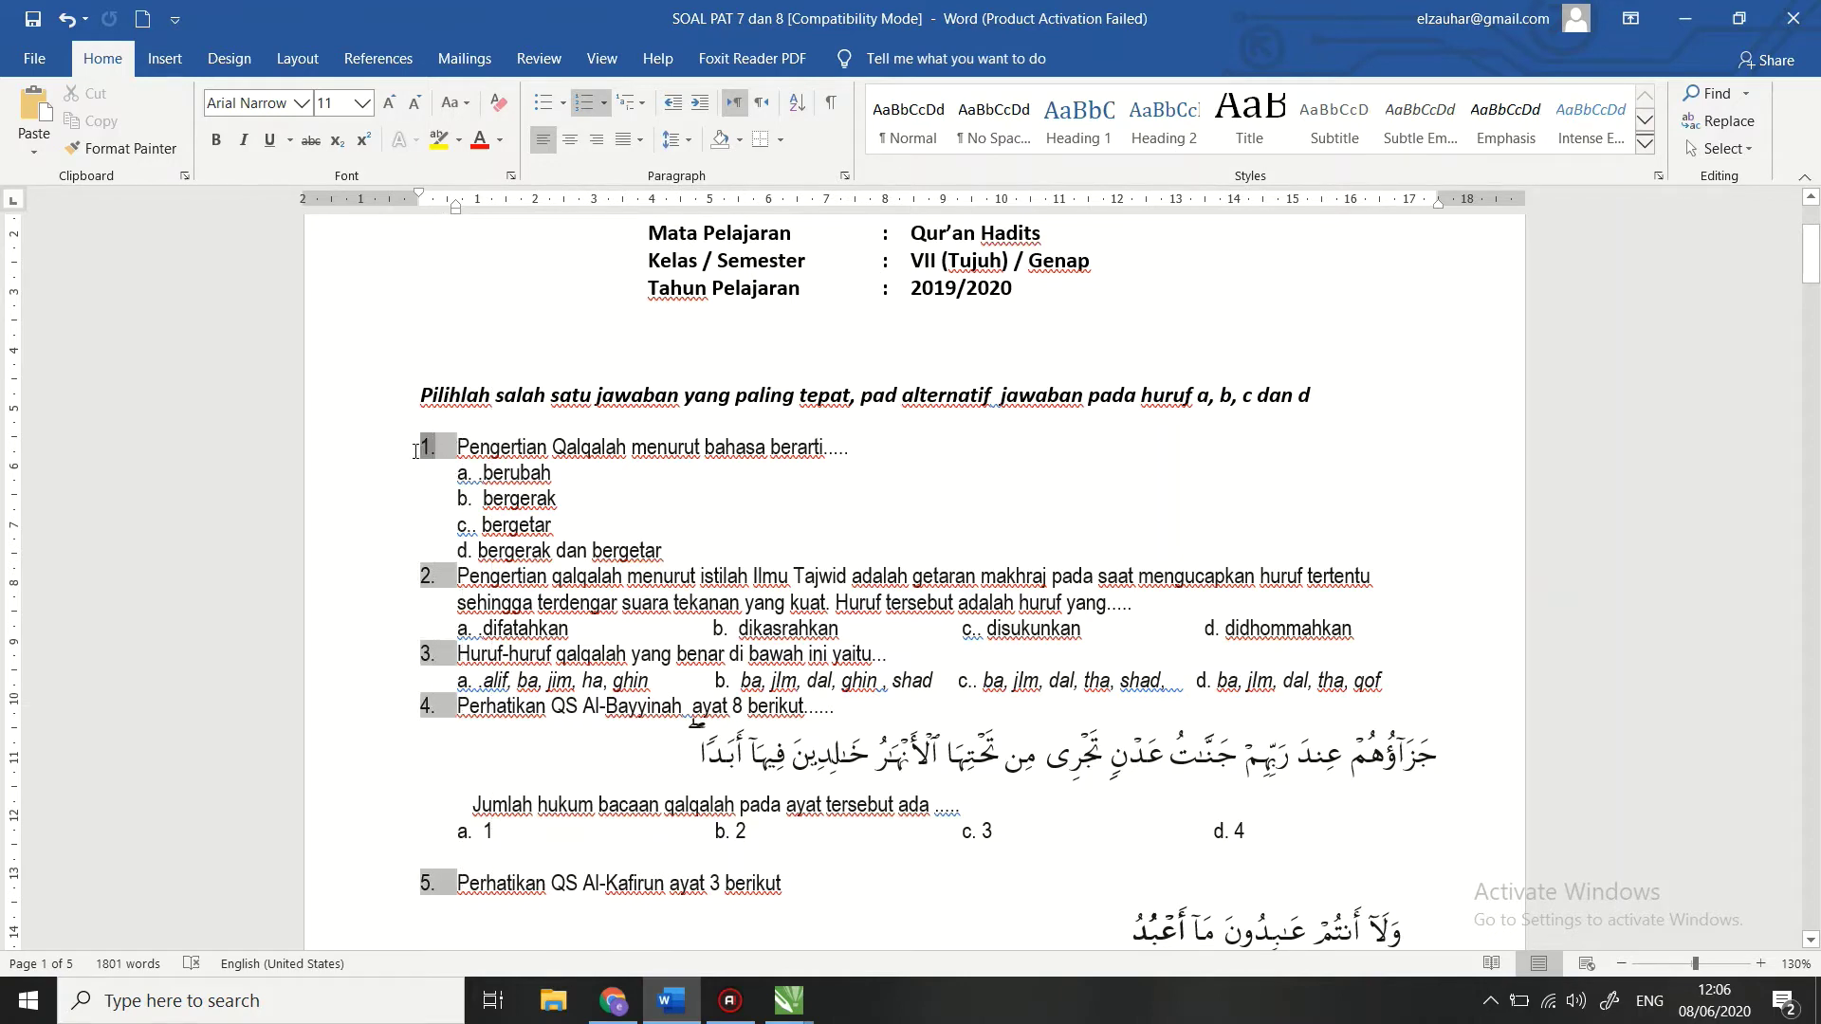
pyautogui.click(828, 447)
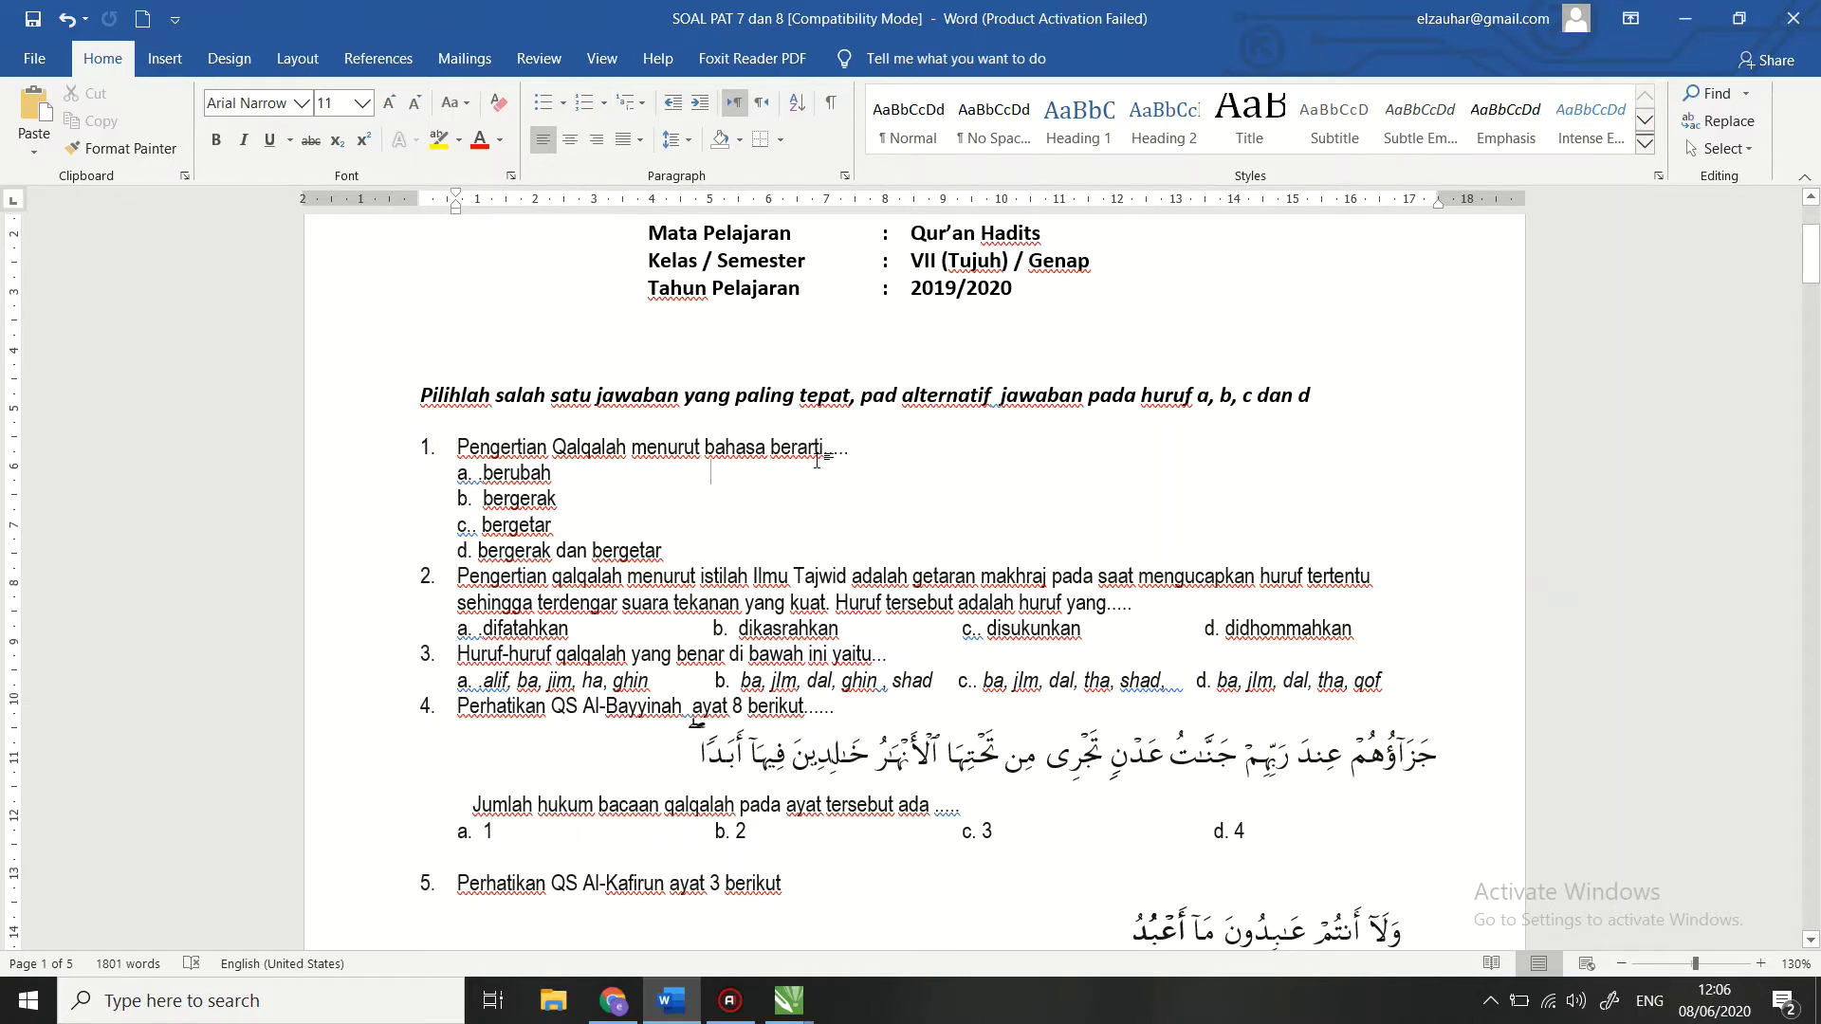
pyautogui.click(459, 473)
pyautogui.press('Return')
pyautogui.press('Return')
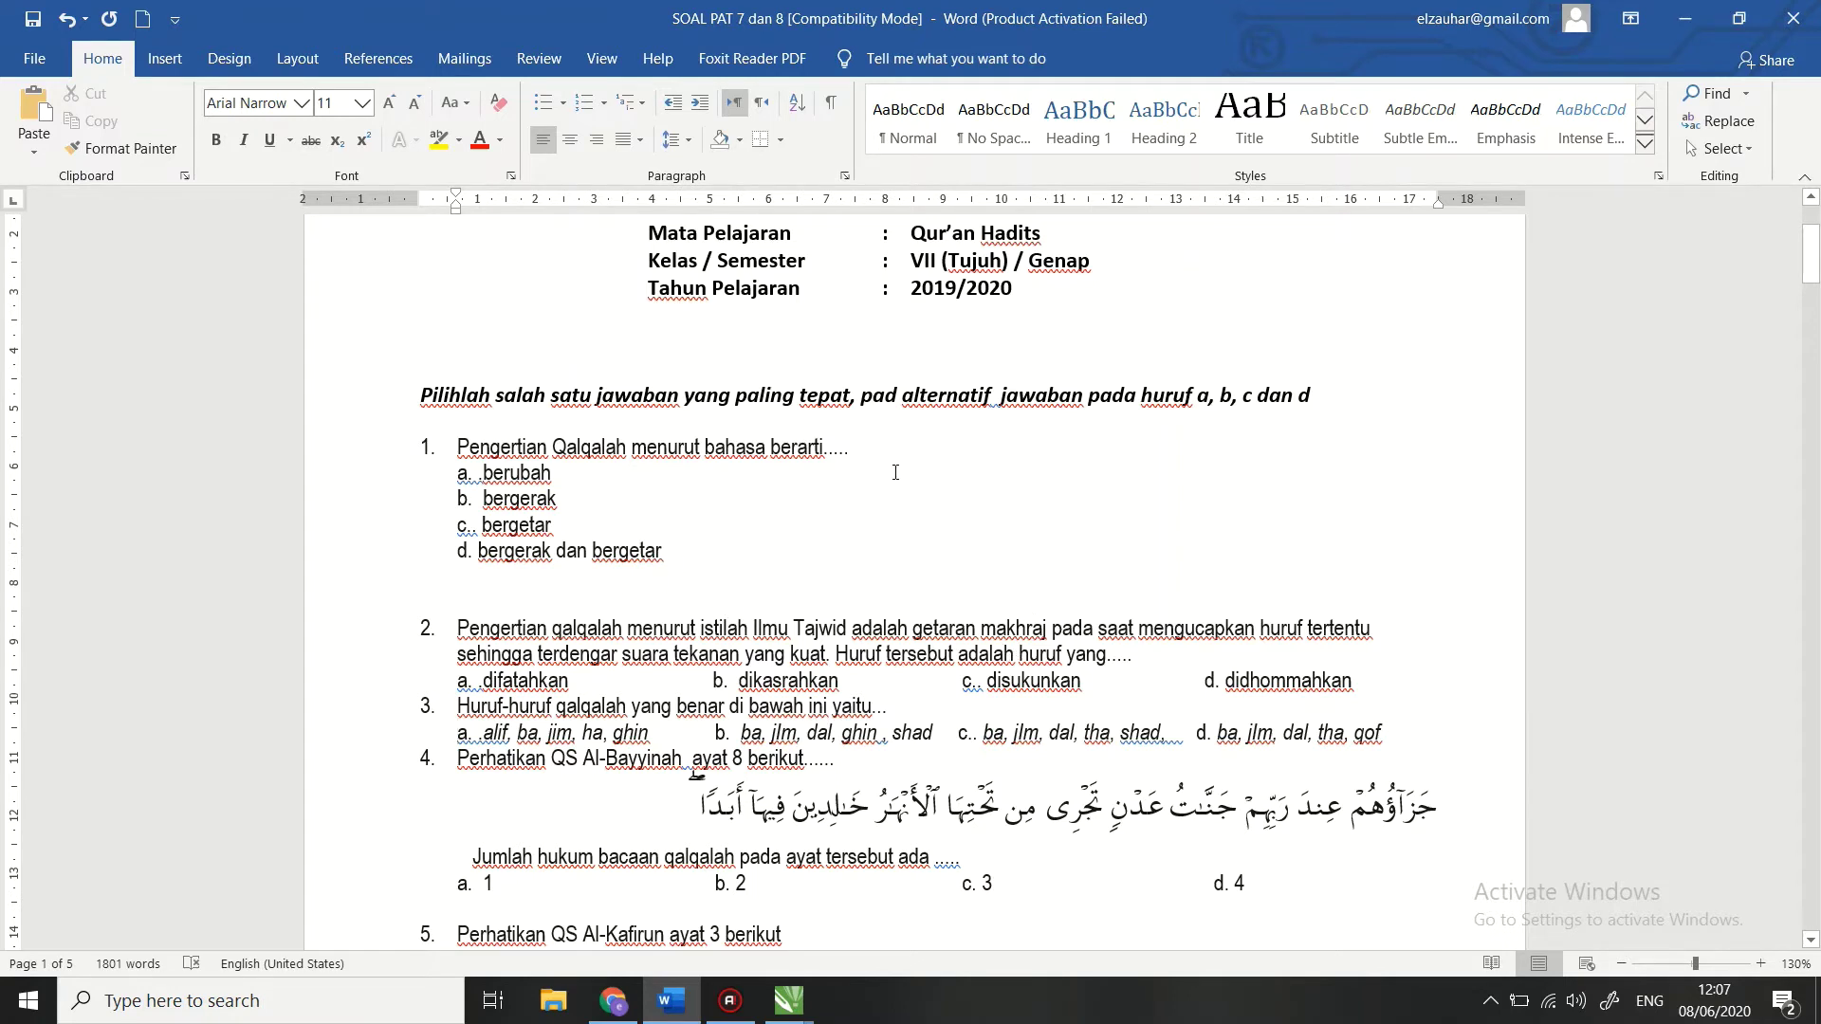
# Step: Return to the form in Chrome and open the title of section 2 for editing
pyautogui.moveTo(853, 449); pyautogui.dragTo(459, 446)
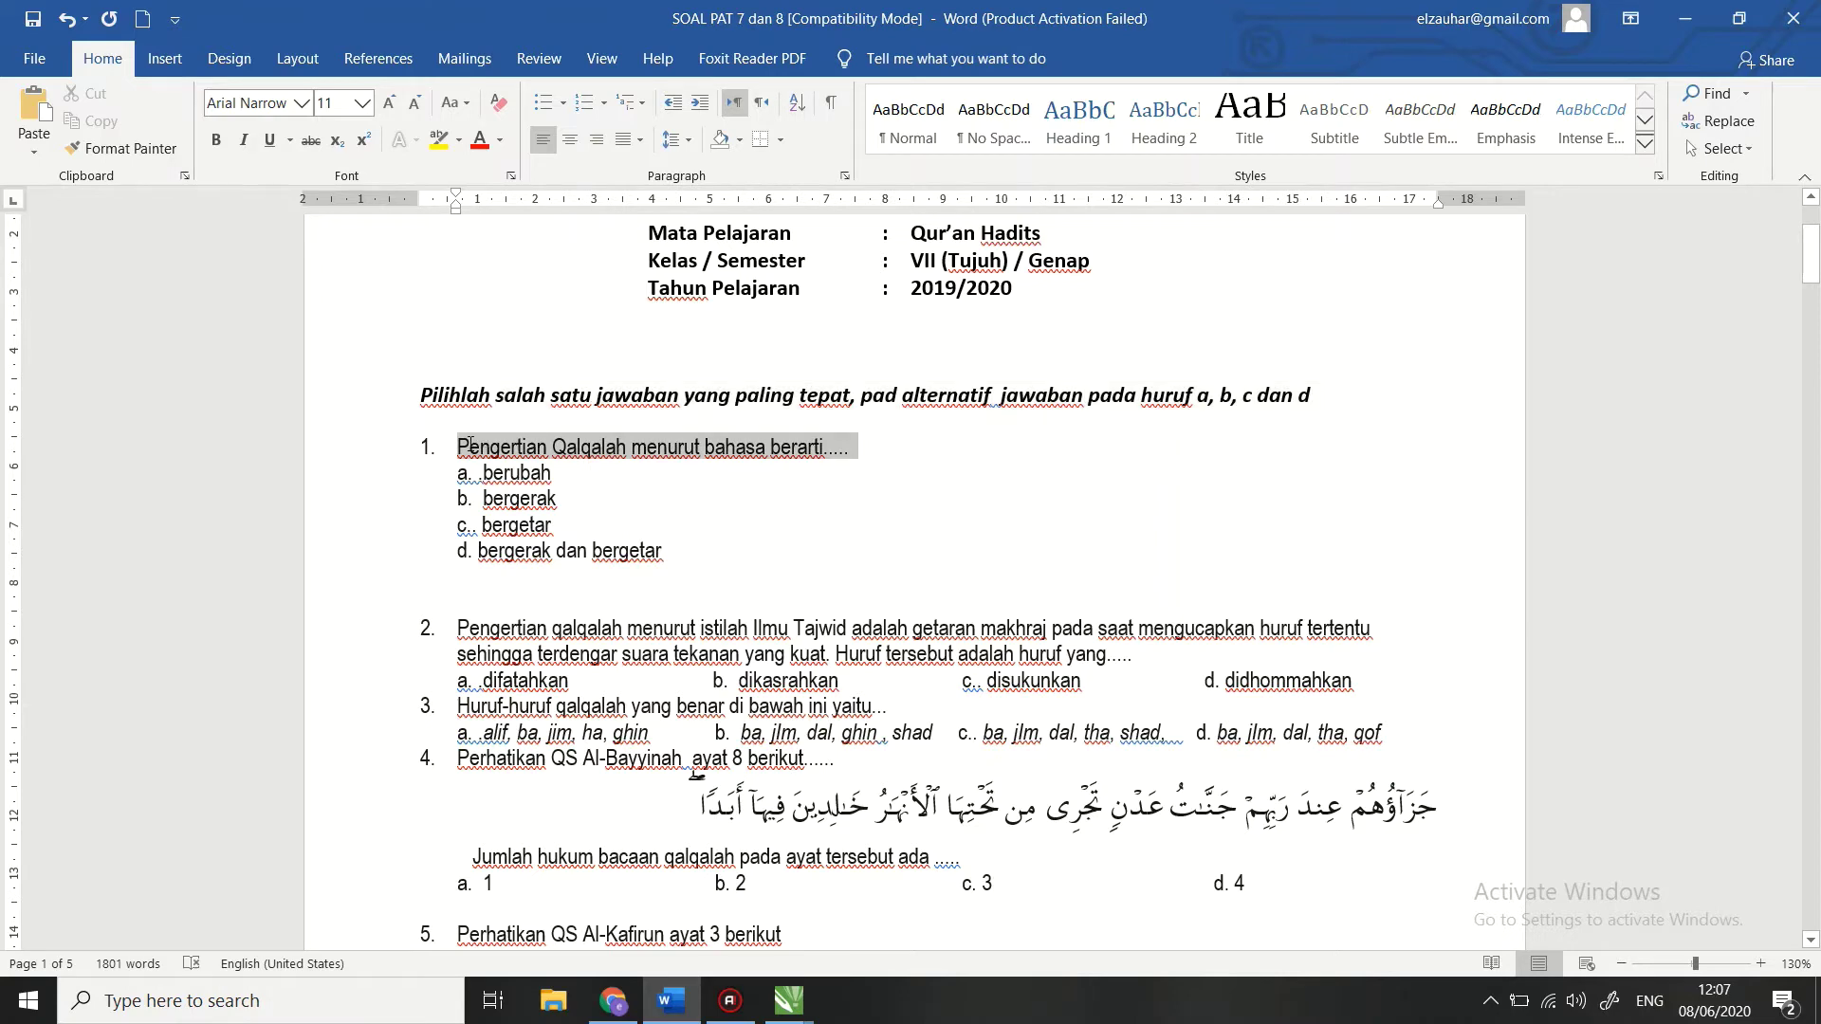
pyautogui.click(1675, 29)
pyautogui.click(590, 814)
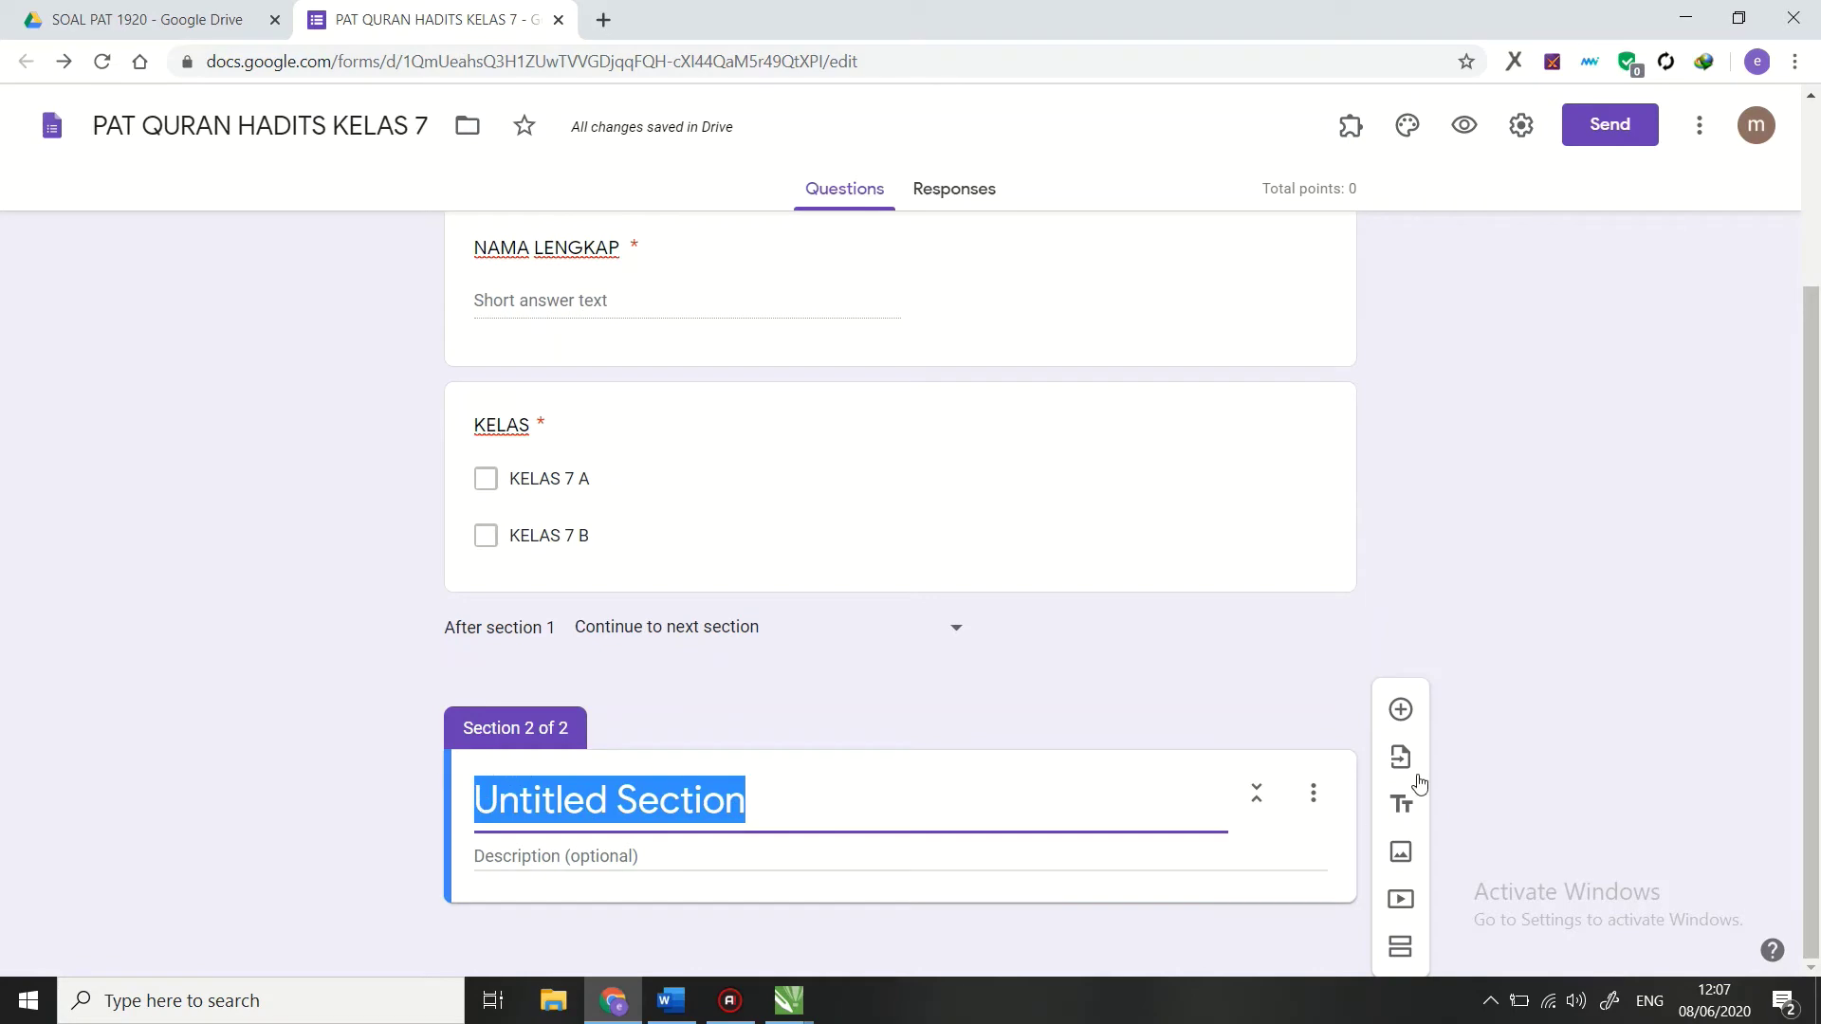
# Step: Switch to the Word document and correct "pad" to "pada" in the instruction line above question 1
pyautogui.click(670, 1005)
pyautogui.click(668, 1011)
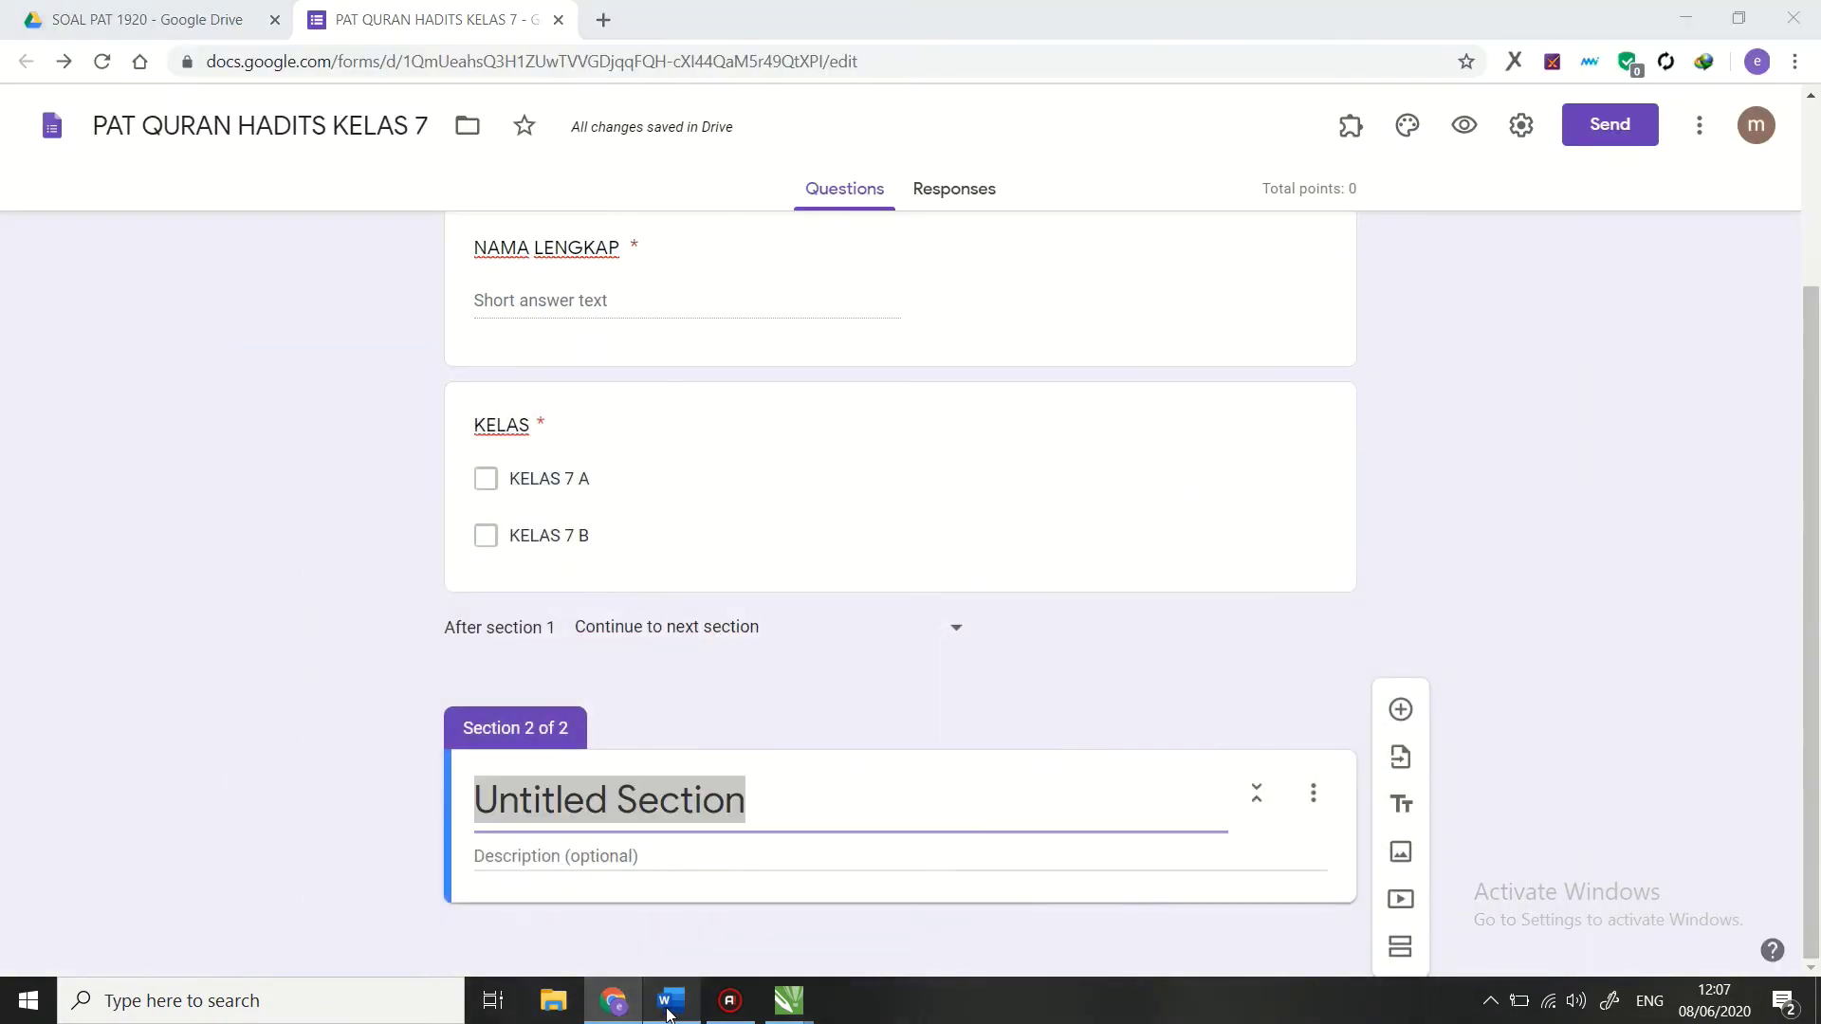
pyautogui.click(668, 1011)
pyautogui.moveTo(422, 408); pyautogui.dragTo(1316, 403)
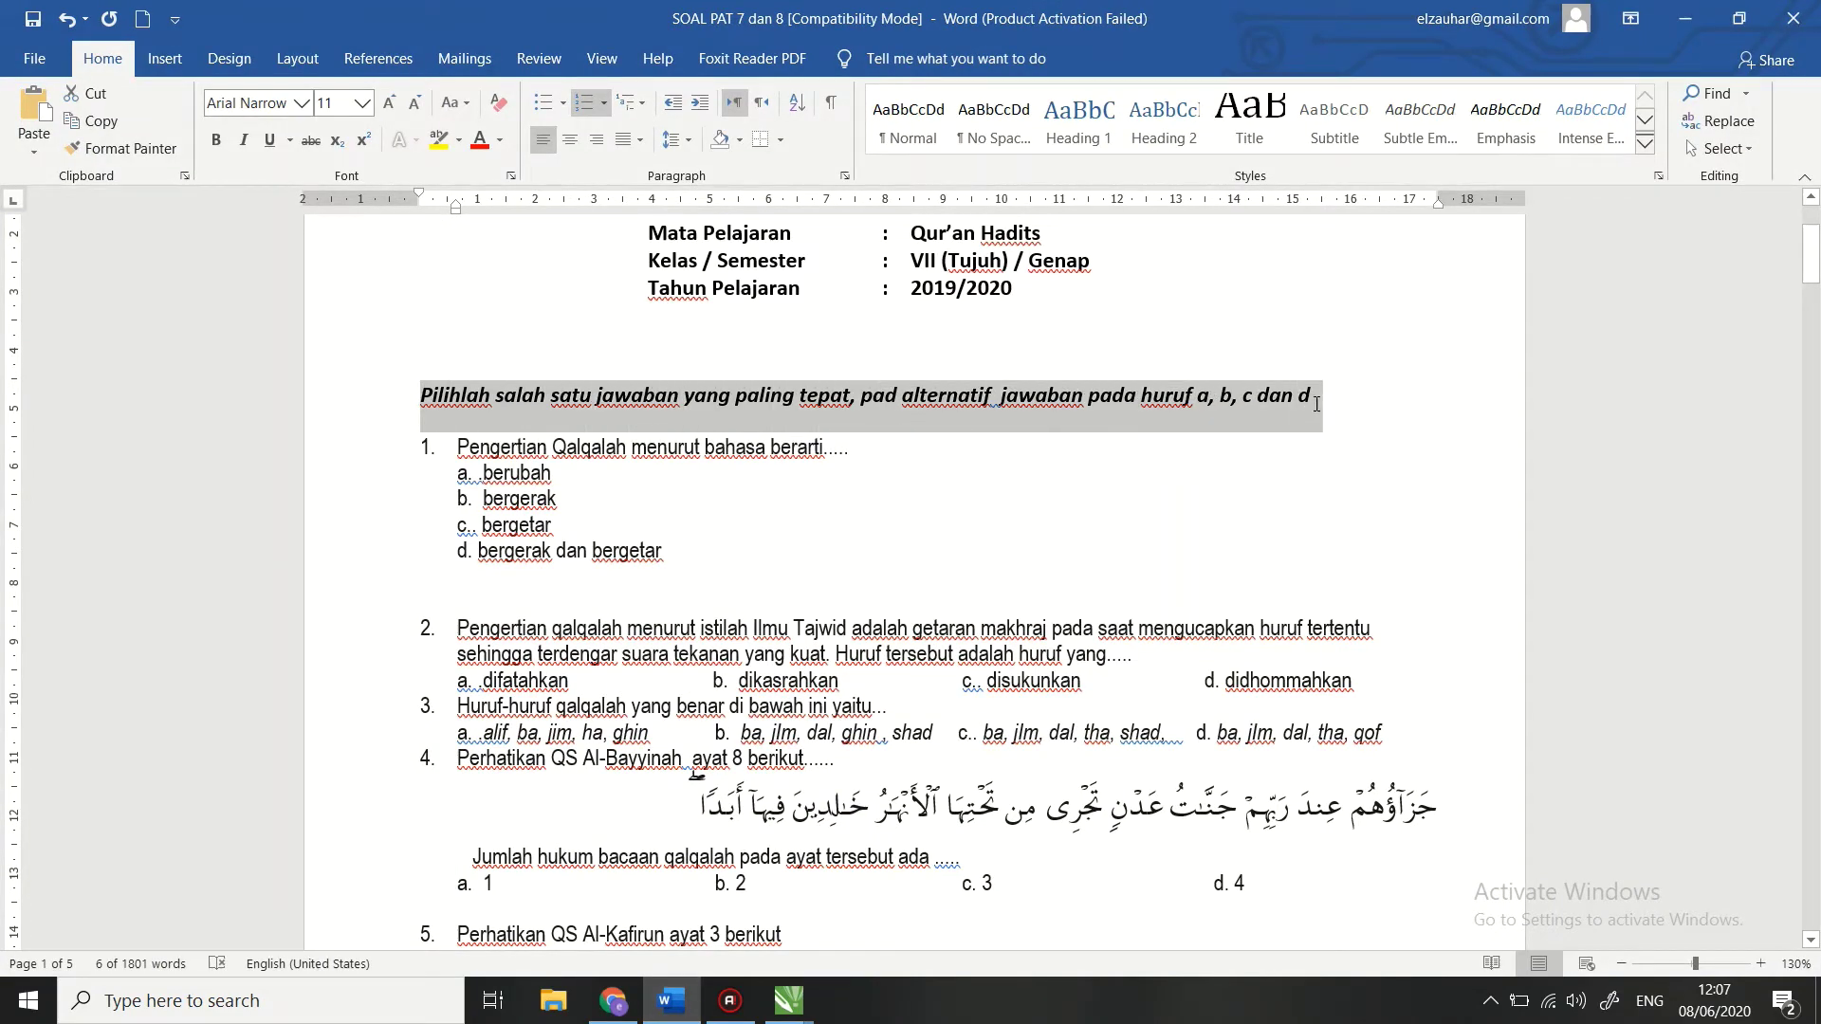
pyautogui.click(896, 400)
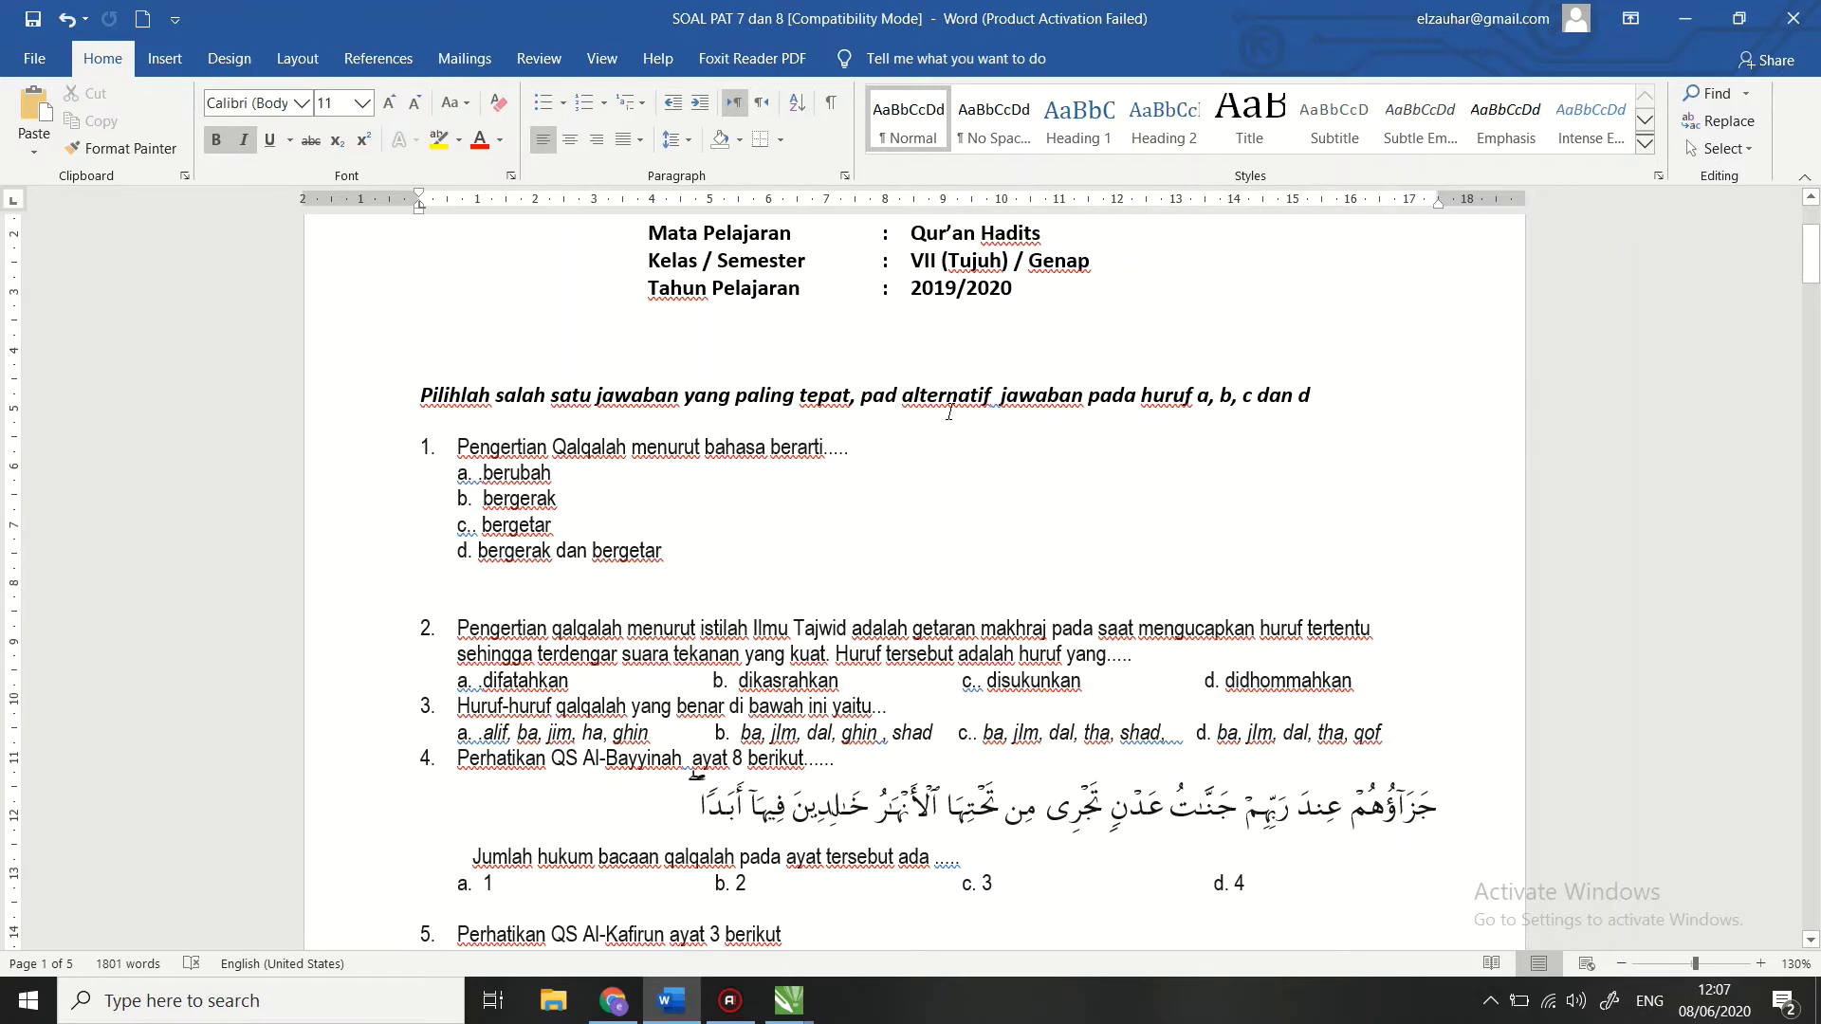
pyautogui.write('a')
# Step: Copy the instruction text above question 1 and switch back to the form in Chrome
pyautogui.moveTo(1142, 405); pyautogui.dragTo(410, 407)
pyautogui.hotkey('ctrl', 'c')
pyautogui.click(671, 986)
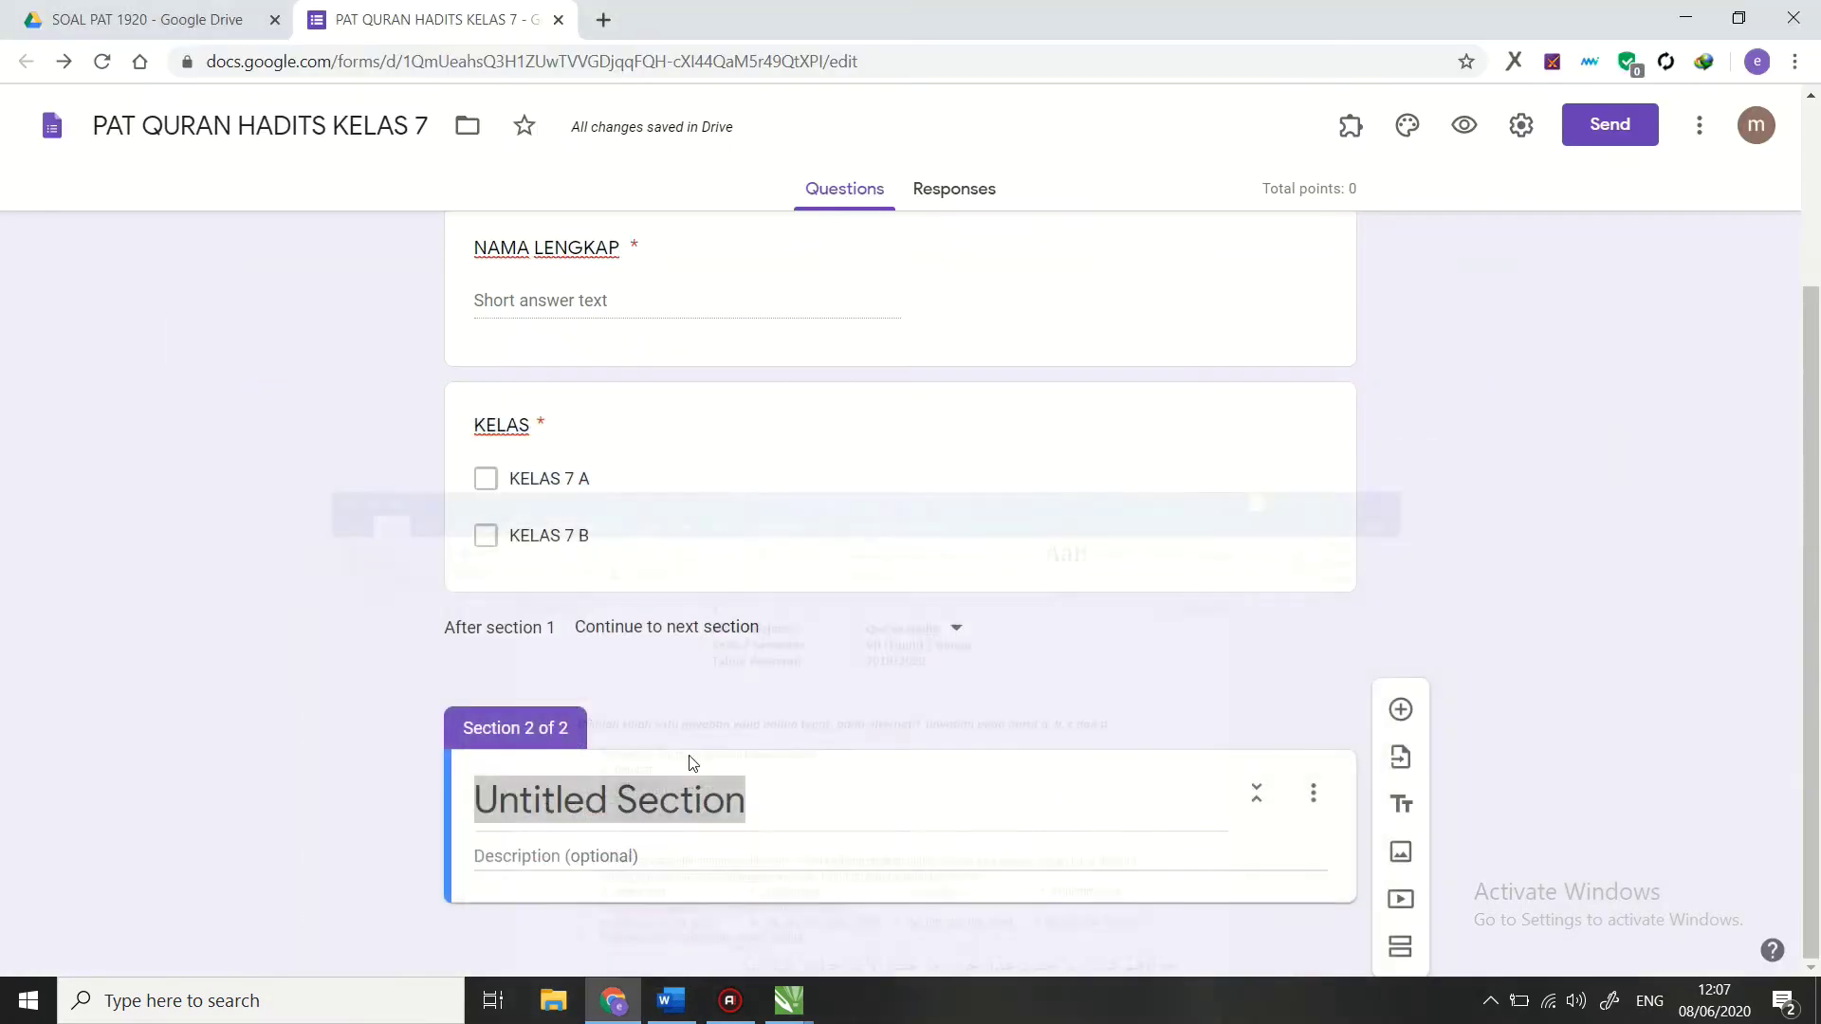
# Step: Replace the title of section 2 with the copied instruction "Pilihlah salah satu jawaban yang paling tepat, pada alternatif jawaban pada huruf a, b, c dan d"
pyautogui.click(568, 792)
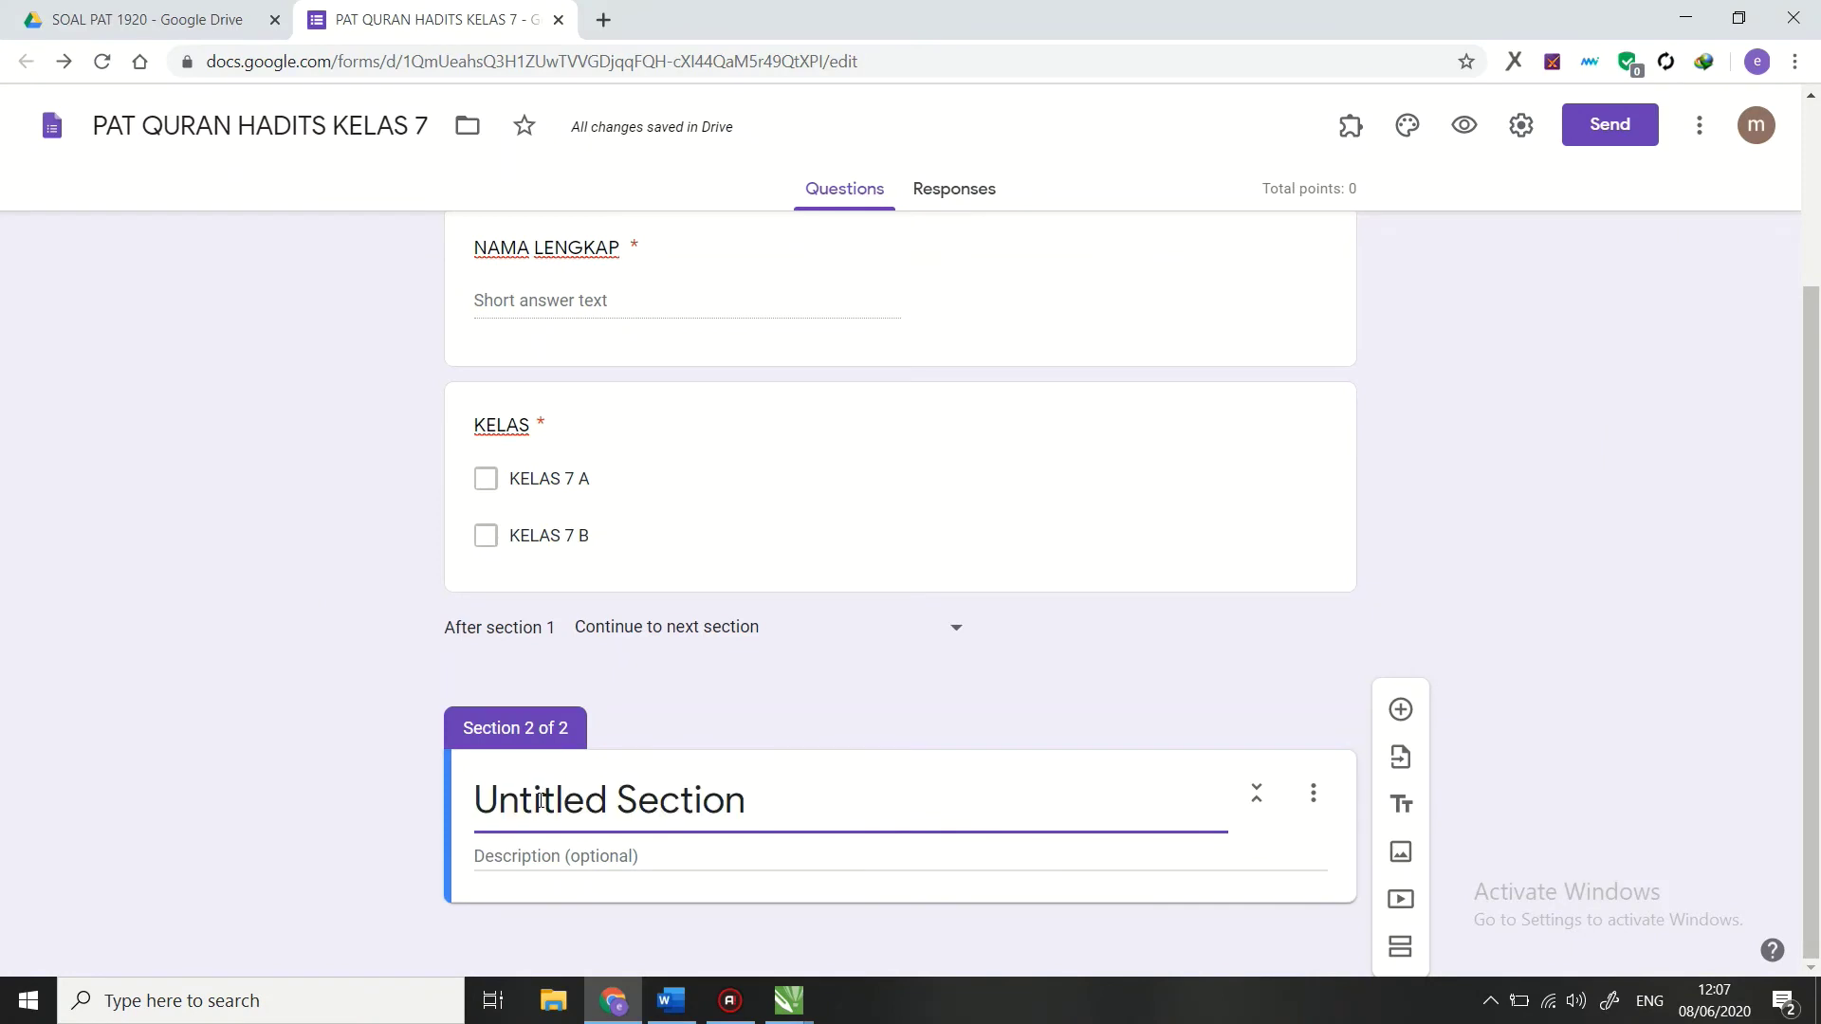
pyautogui.moveTo(737, 799); pyautogui.dragTo(459, 817)
pyautogui.hotkey('ctrl', 'v')
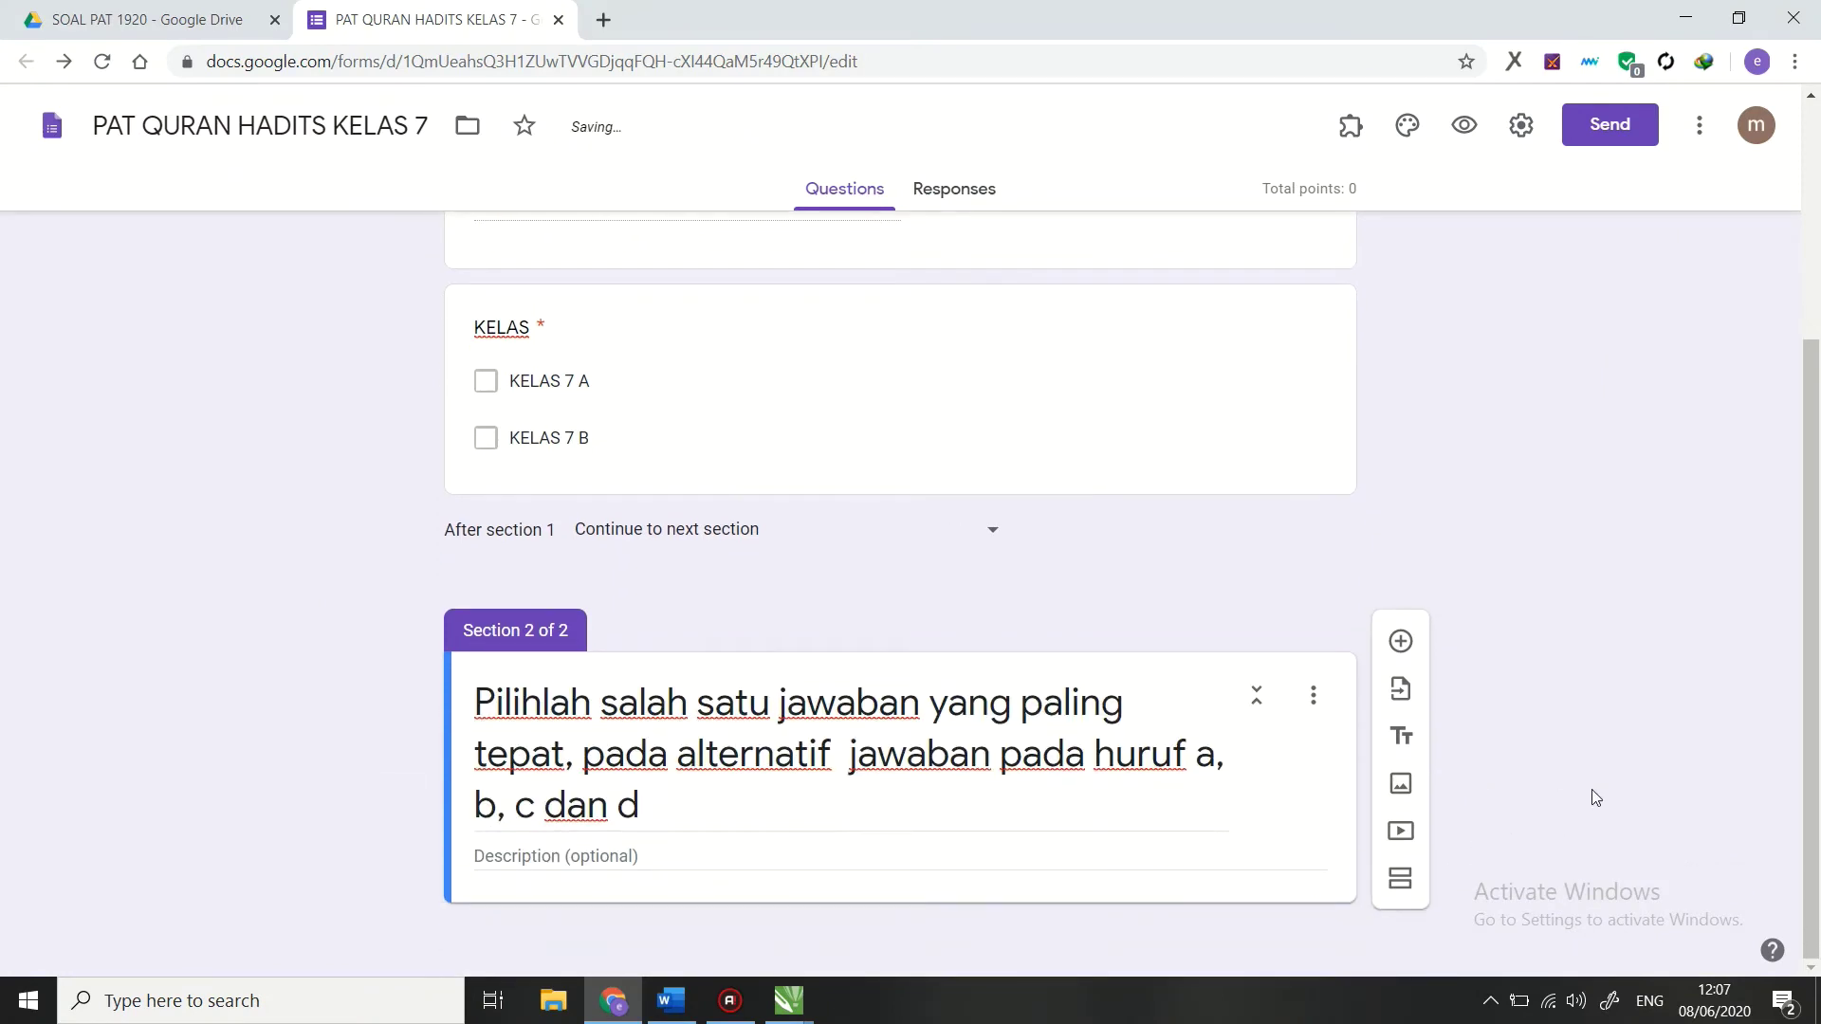
# Step: Add a new multiple-choice question to section 2, below the instruction title, and open it for editing
pyautogui.click(1400, 641)
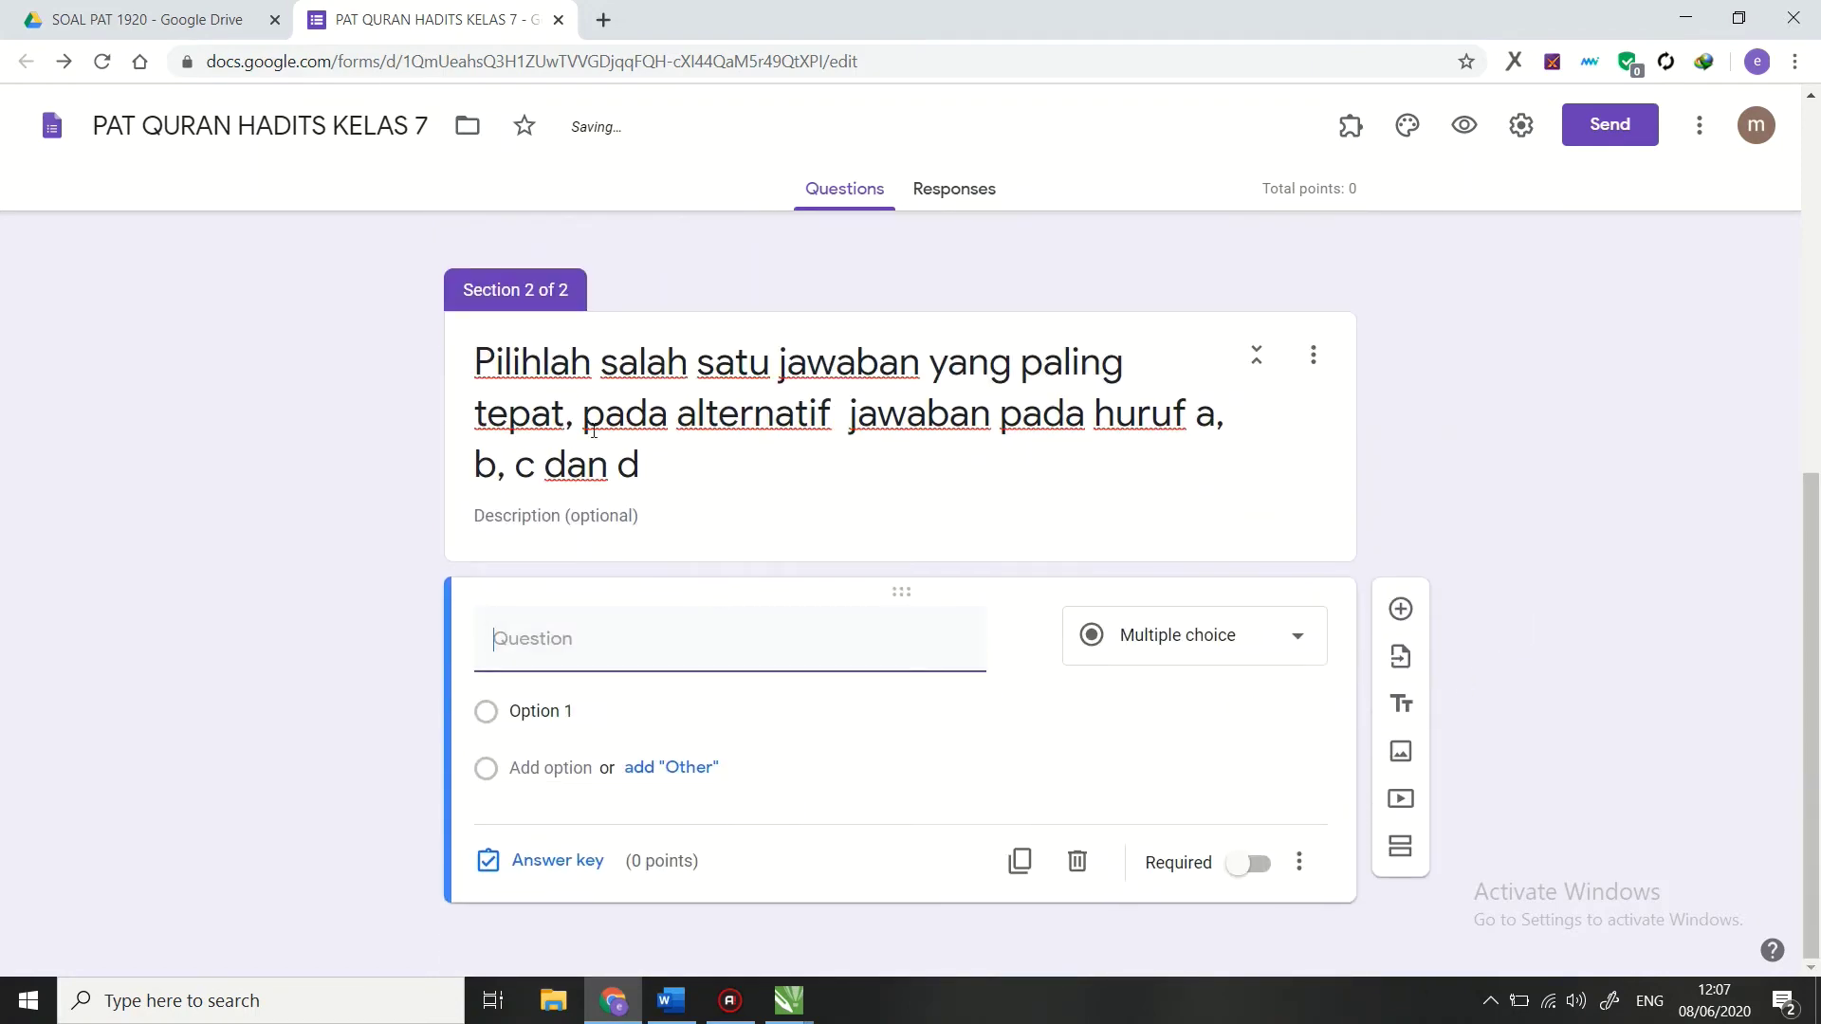
pyautogui.click(484, 512)
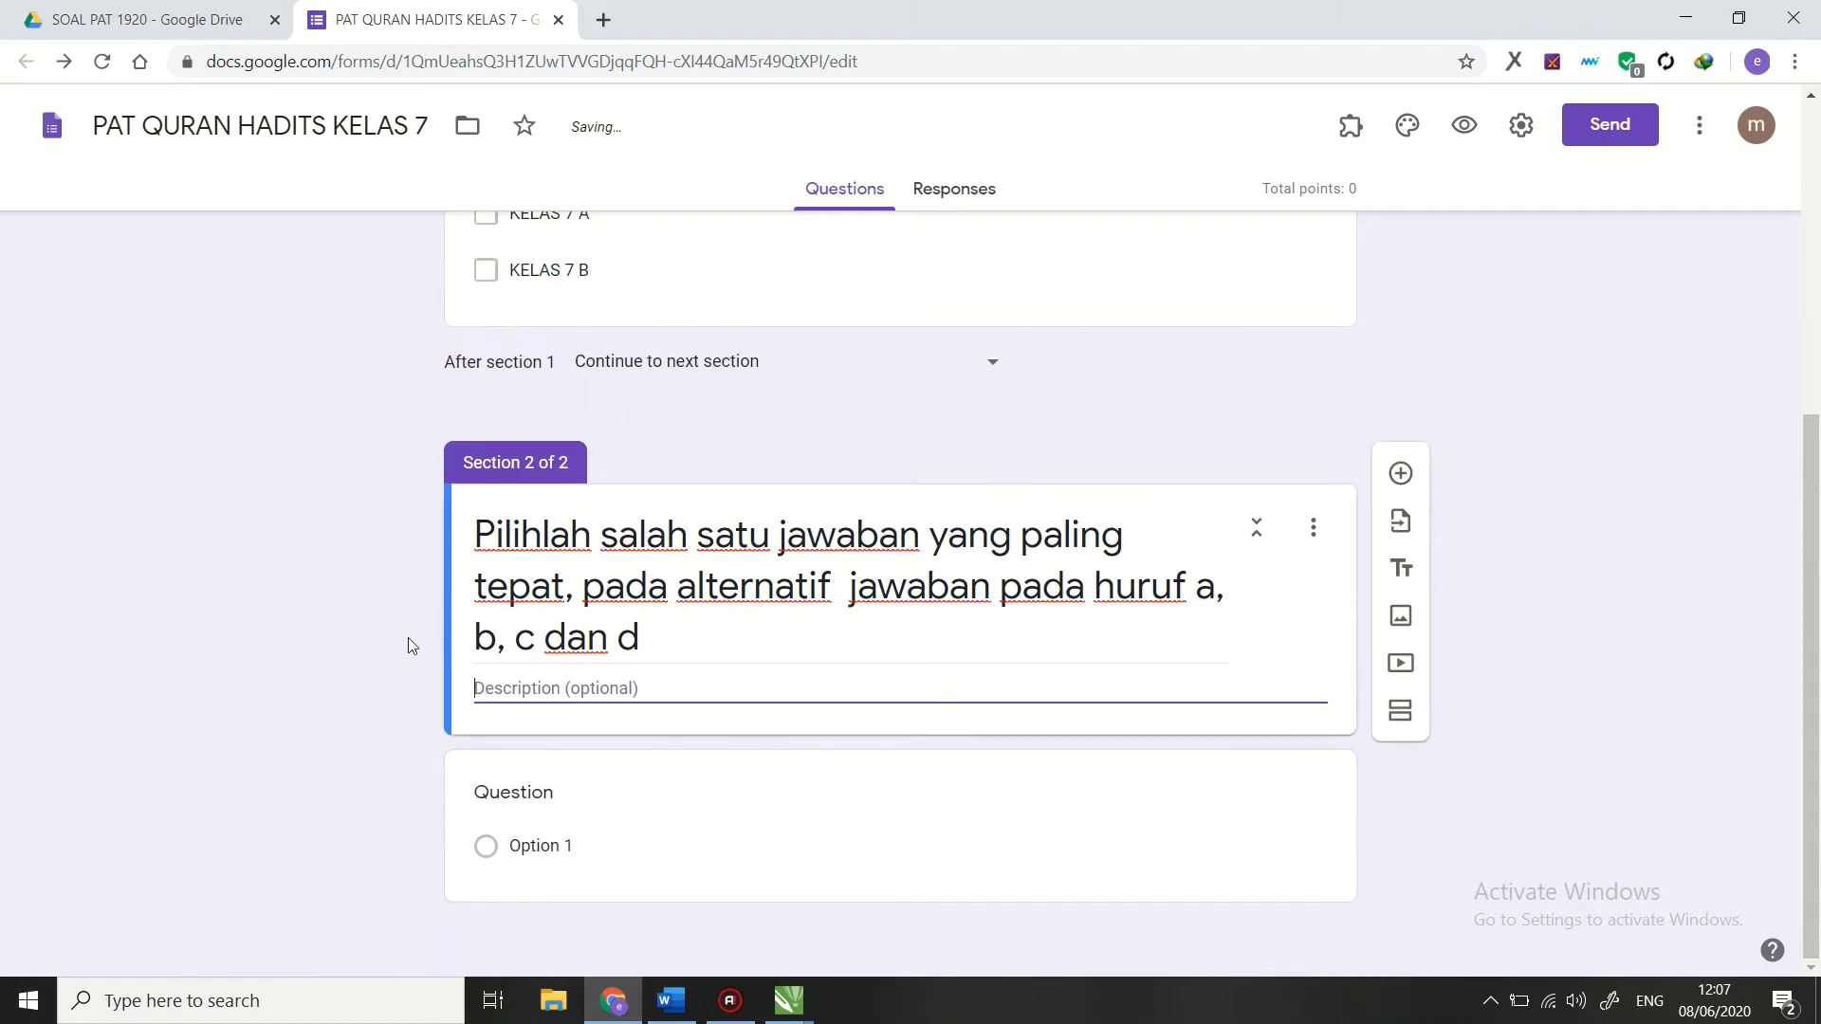
pyautogui.click(313, 642)
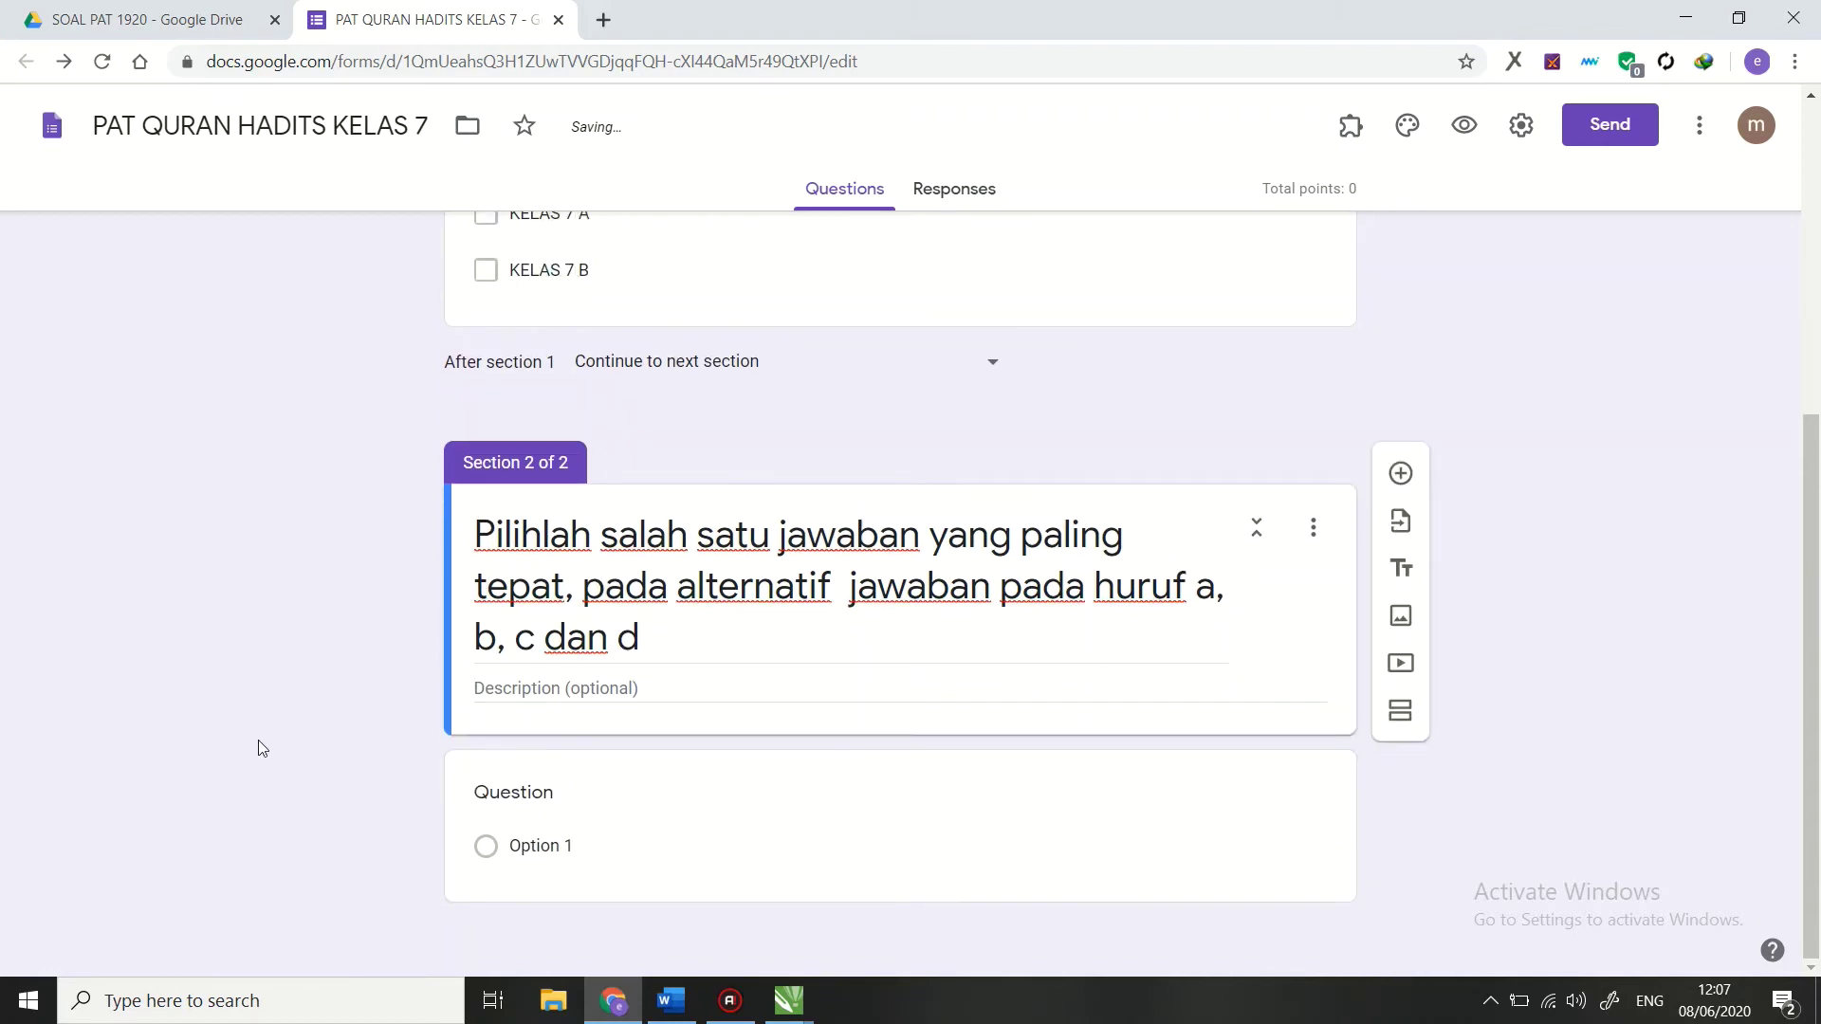
pyautogui.click(513, 790)
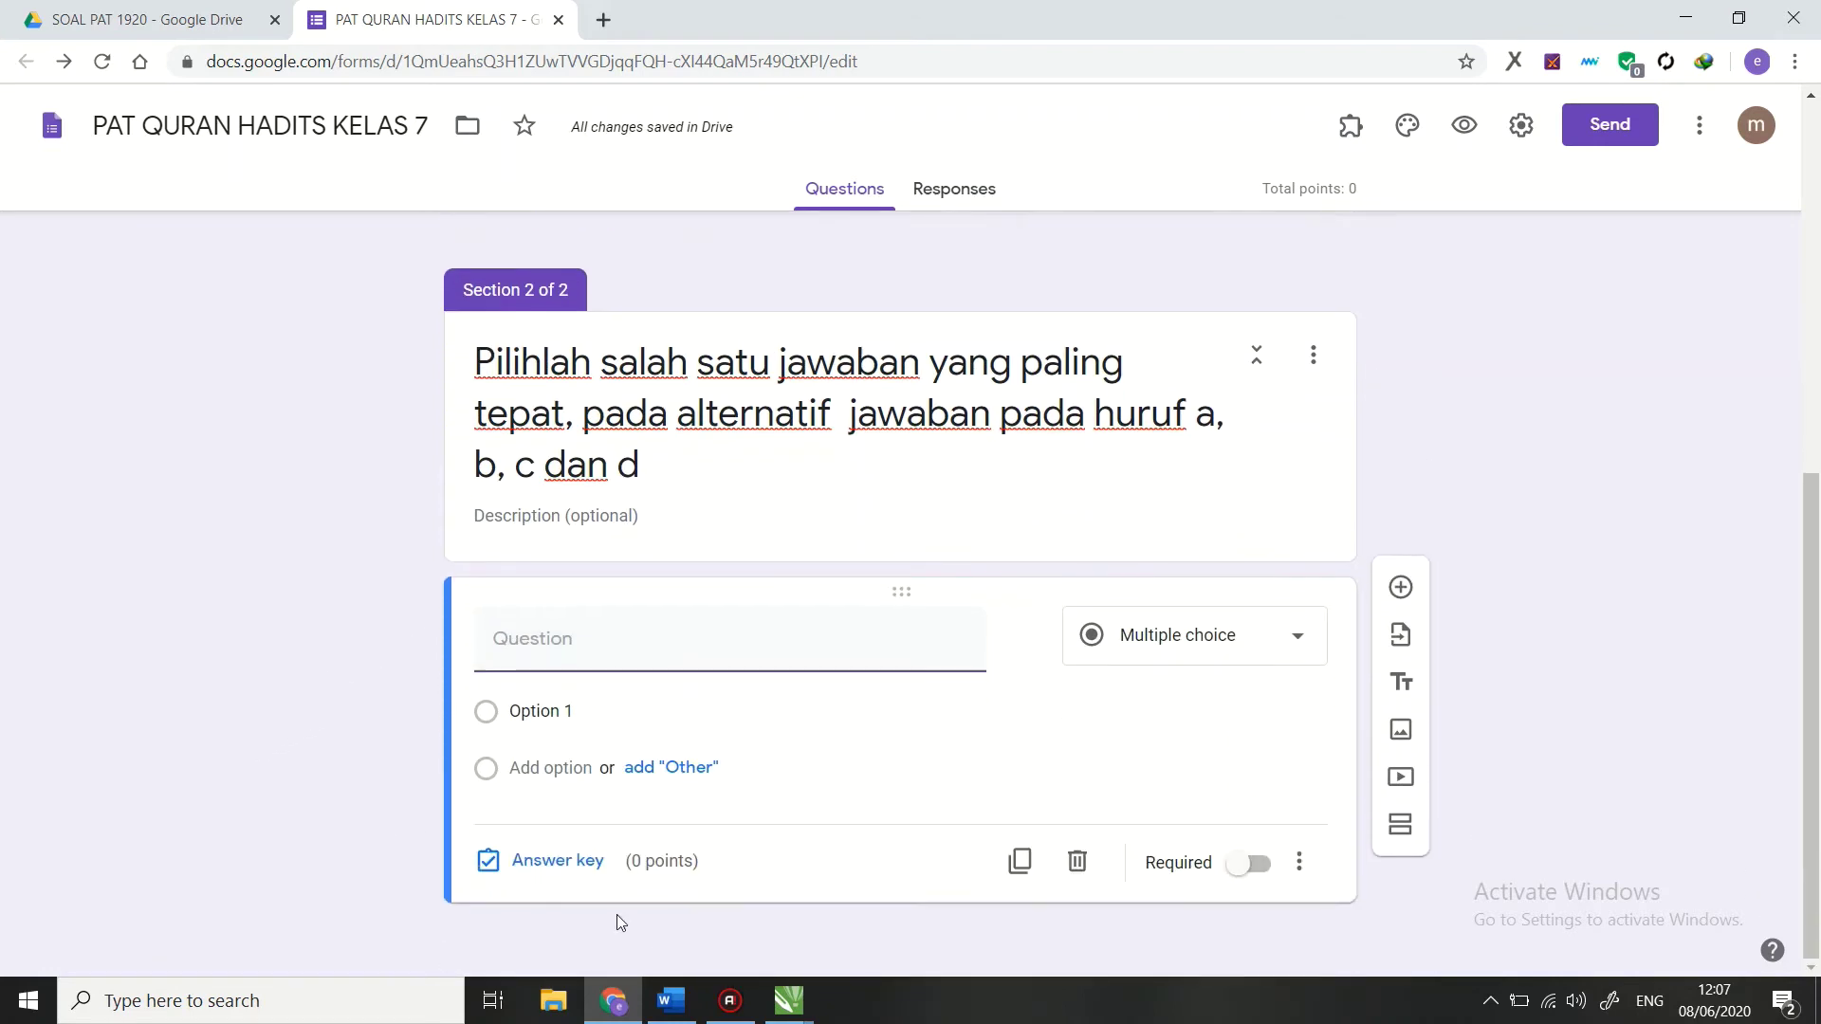
# Step: Copy the text of question 1 from the Word document into the new question's text: "1. Pengertian Qalqalah menurut bahasa berarti....."
pyautogui.click(670, 1001)
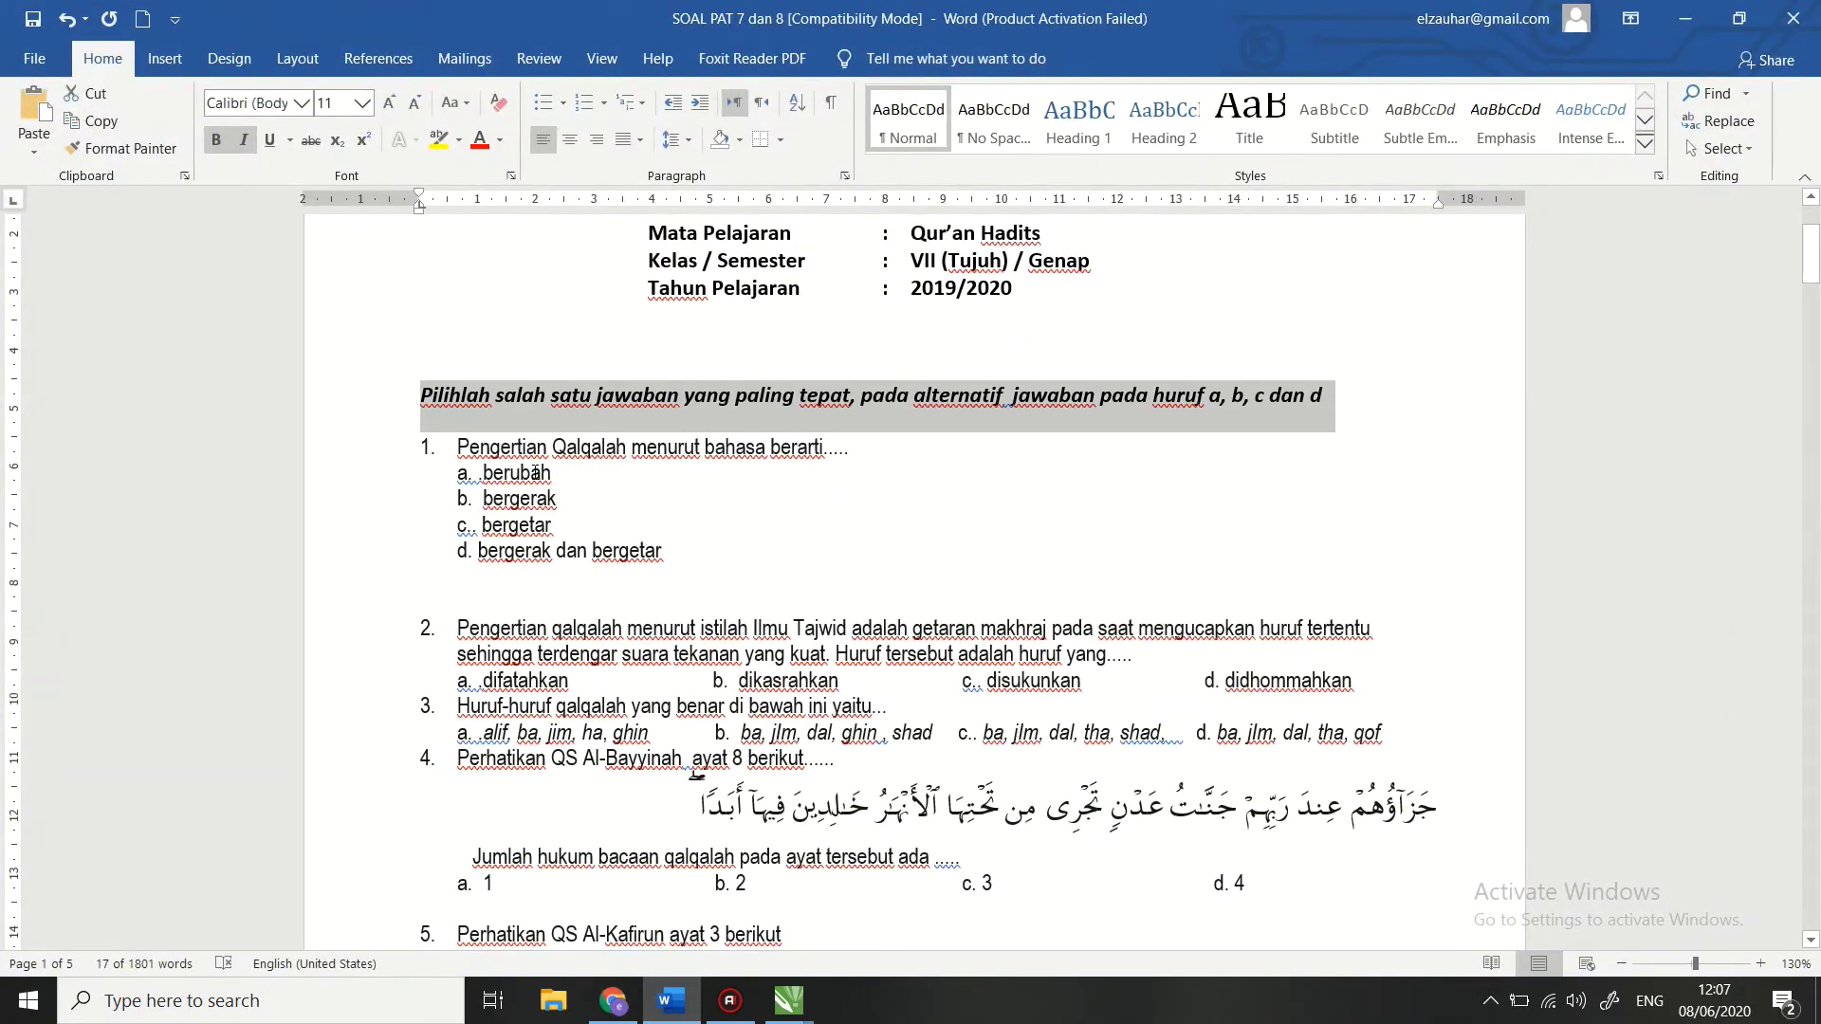
pyautogui.moveTo(857, 452); pyautogui.dragTo(455, 447)
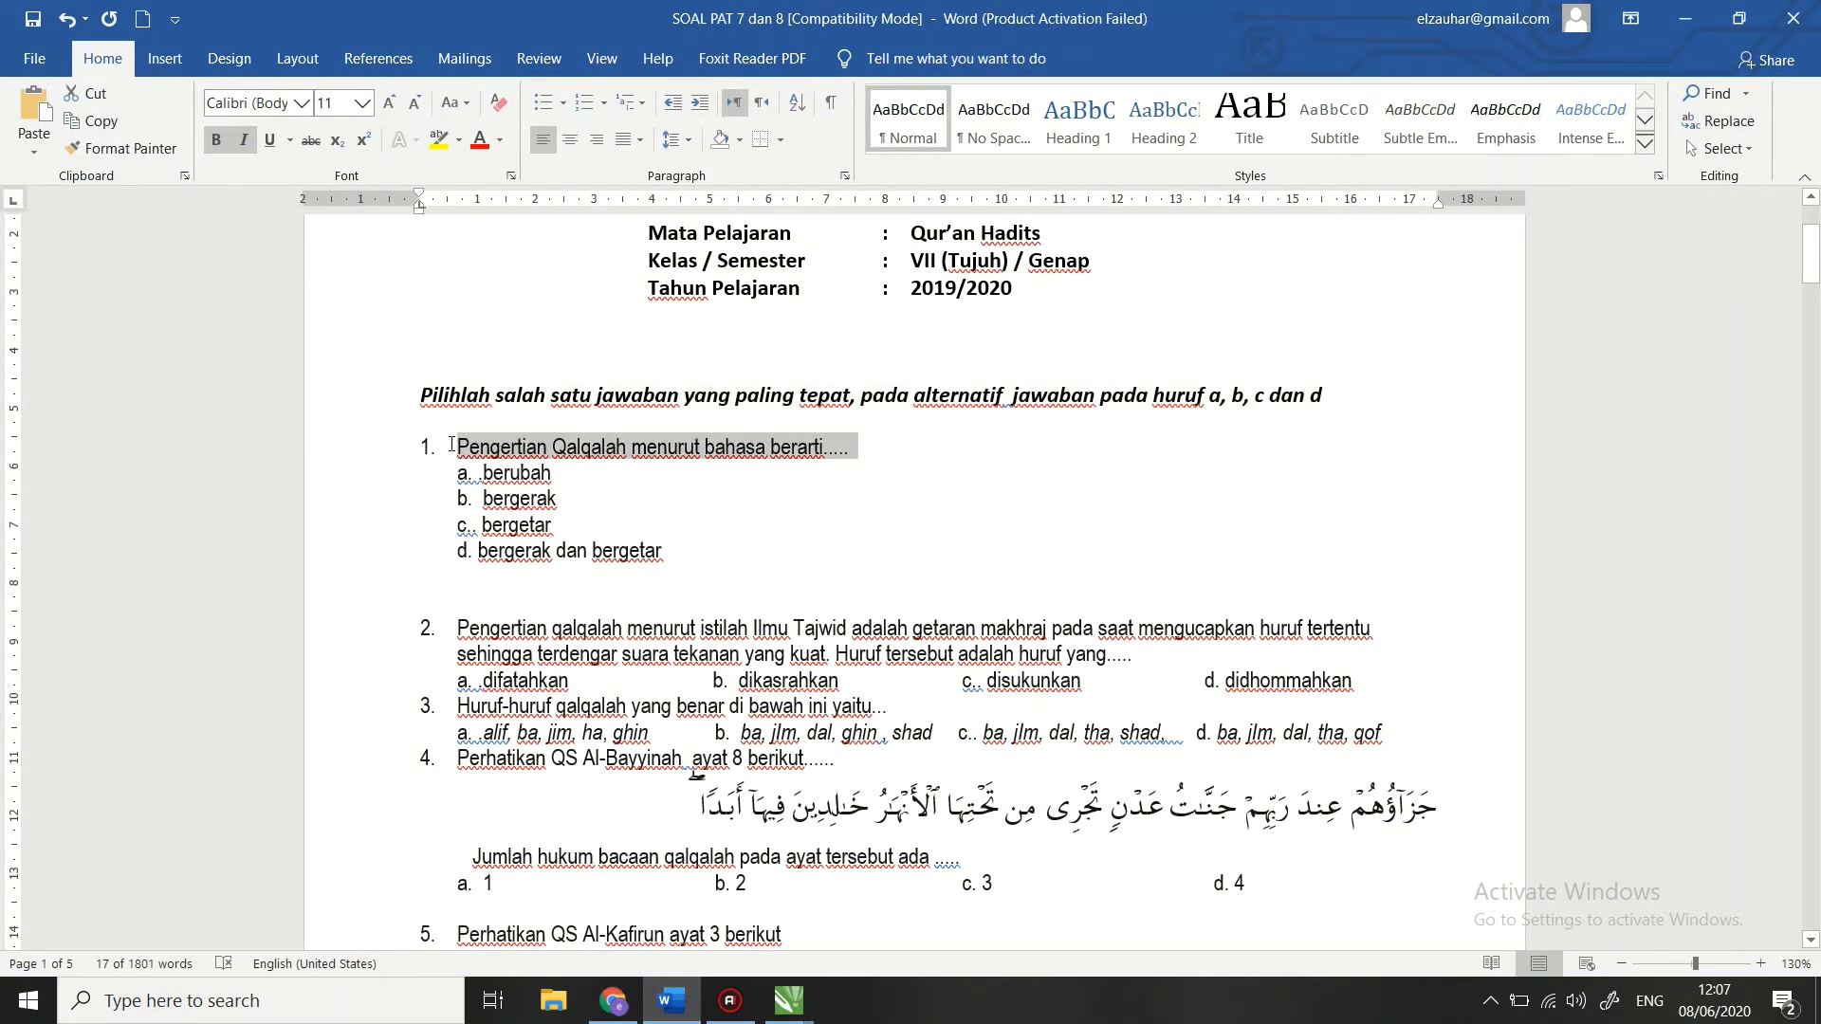
pyautogui.click(671, 1000)
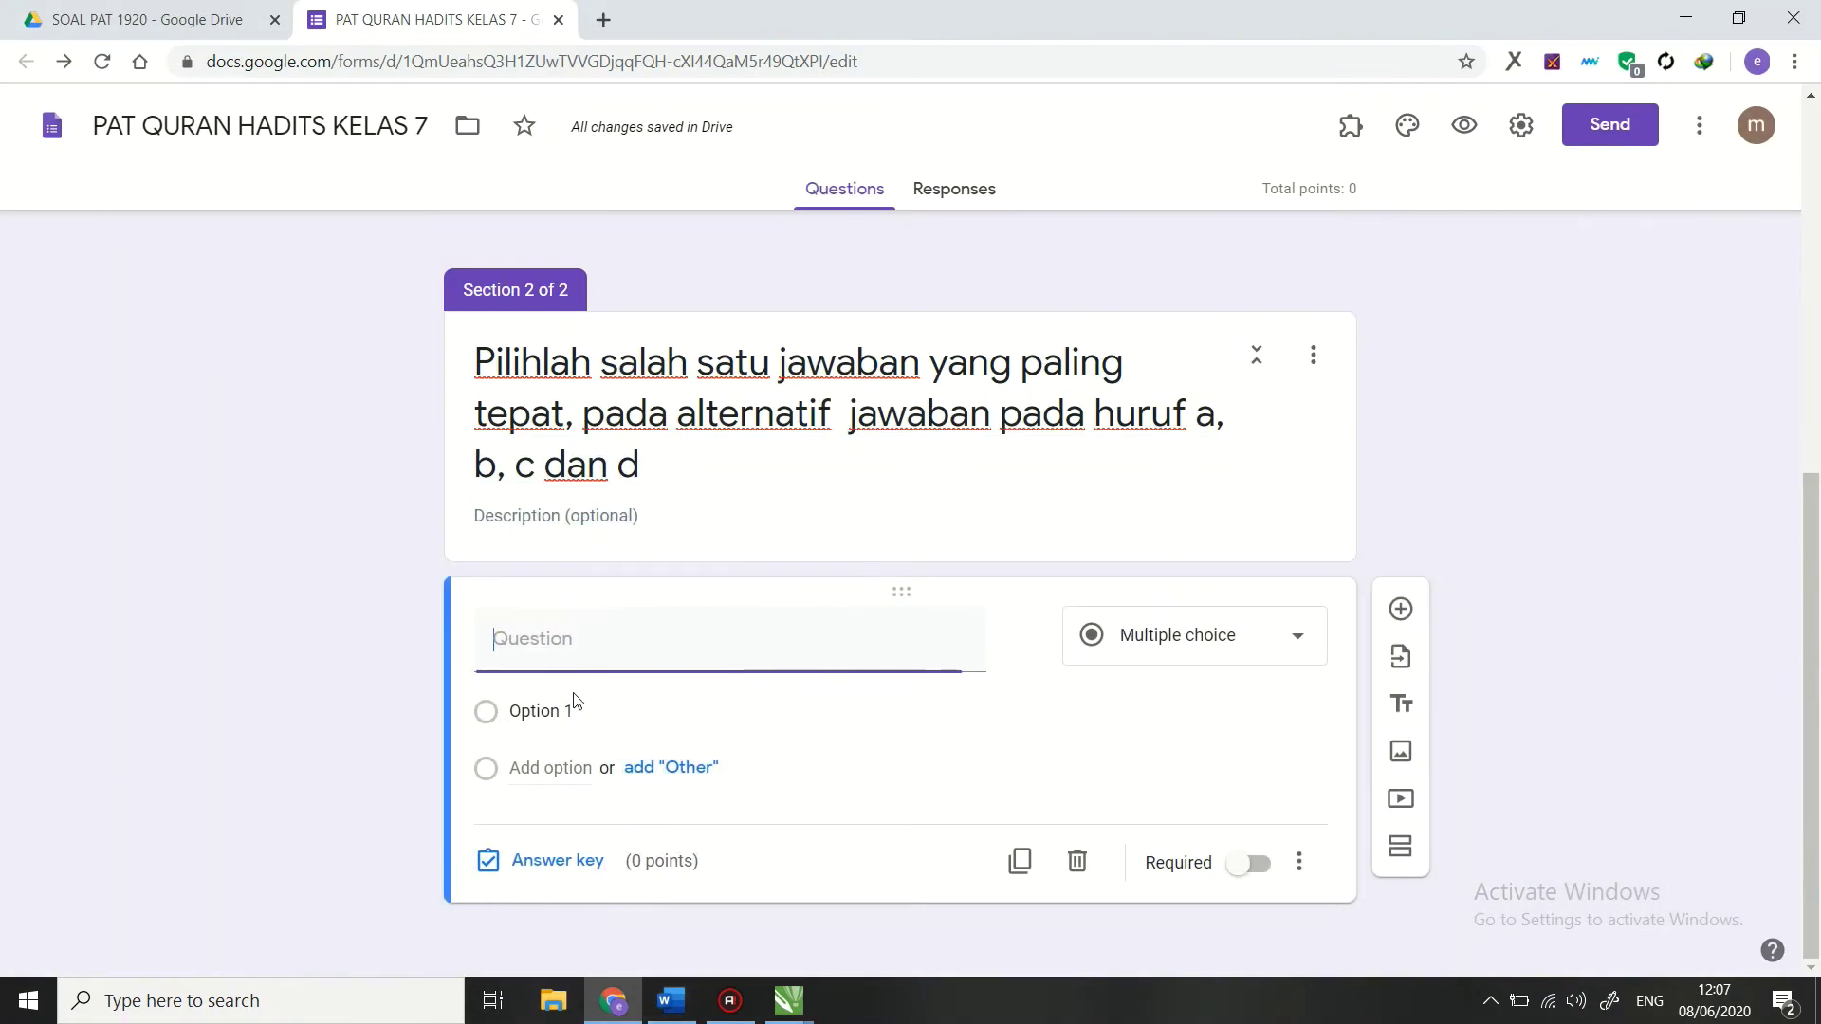
pyautogui.write('1. Pengertian Qalqalah menurut bahasa berarti.....')
pyautogui.click(380, 648)
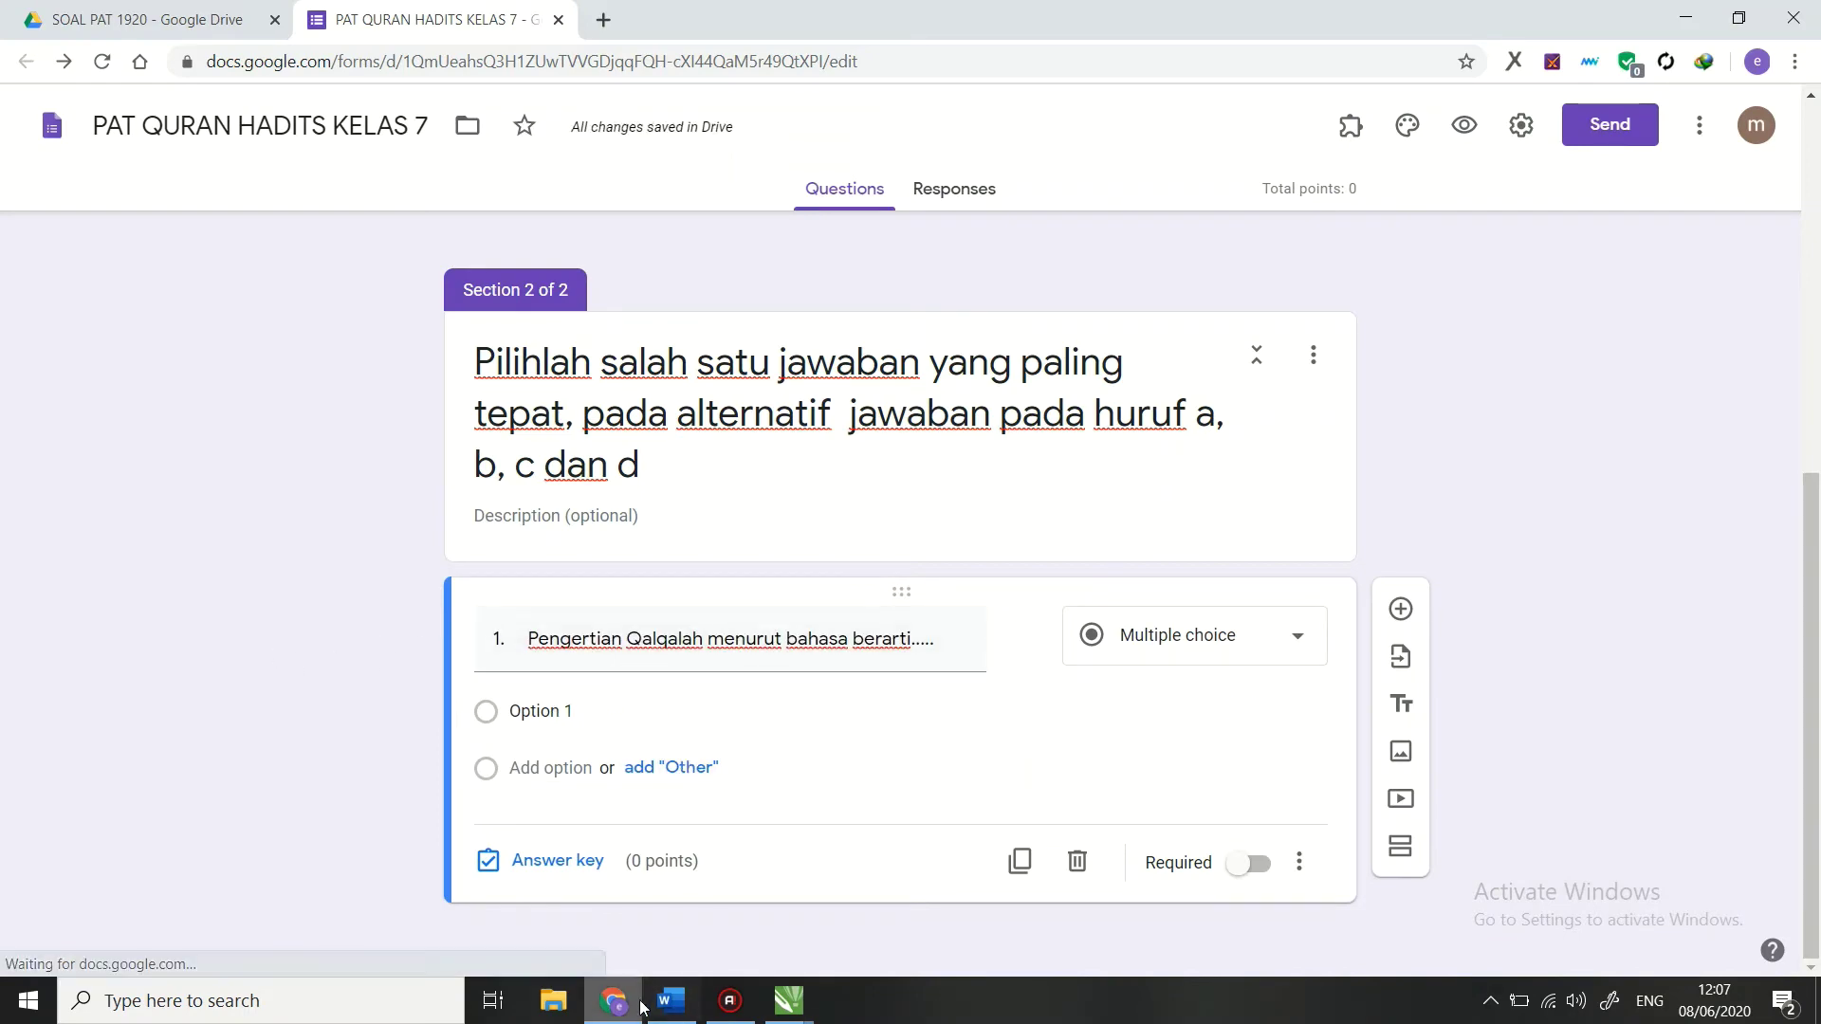
# Step: Copy answer choices a to d of question 1 from the Word document and paste them as the question's options, in place of Option 1
pyautogui.click(671, 1000)
pyautogui.moveTo(677, 569); pyautogui.dragTo(459, 471)
pyautogui.hotkey('ctrl', 'x')
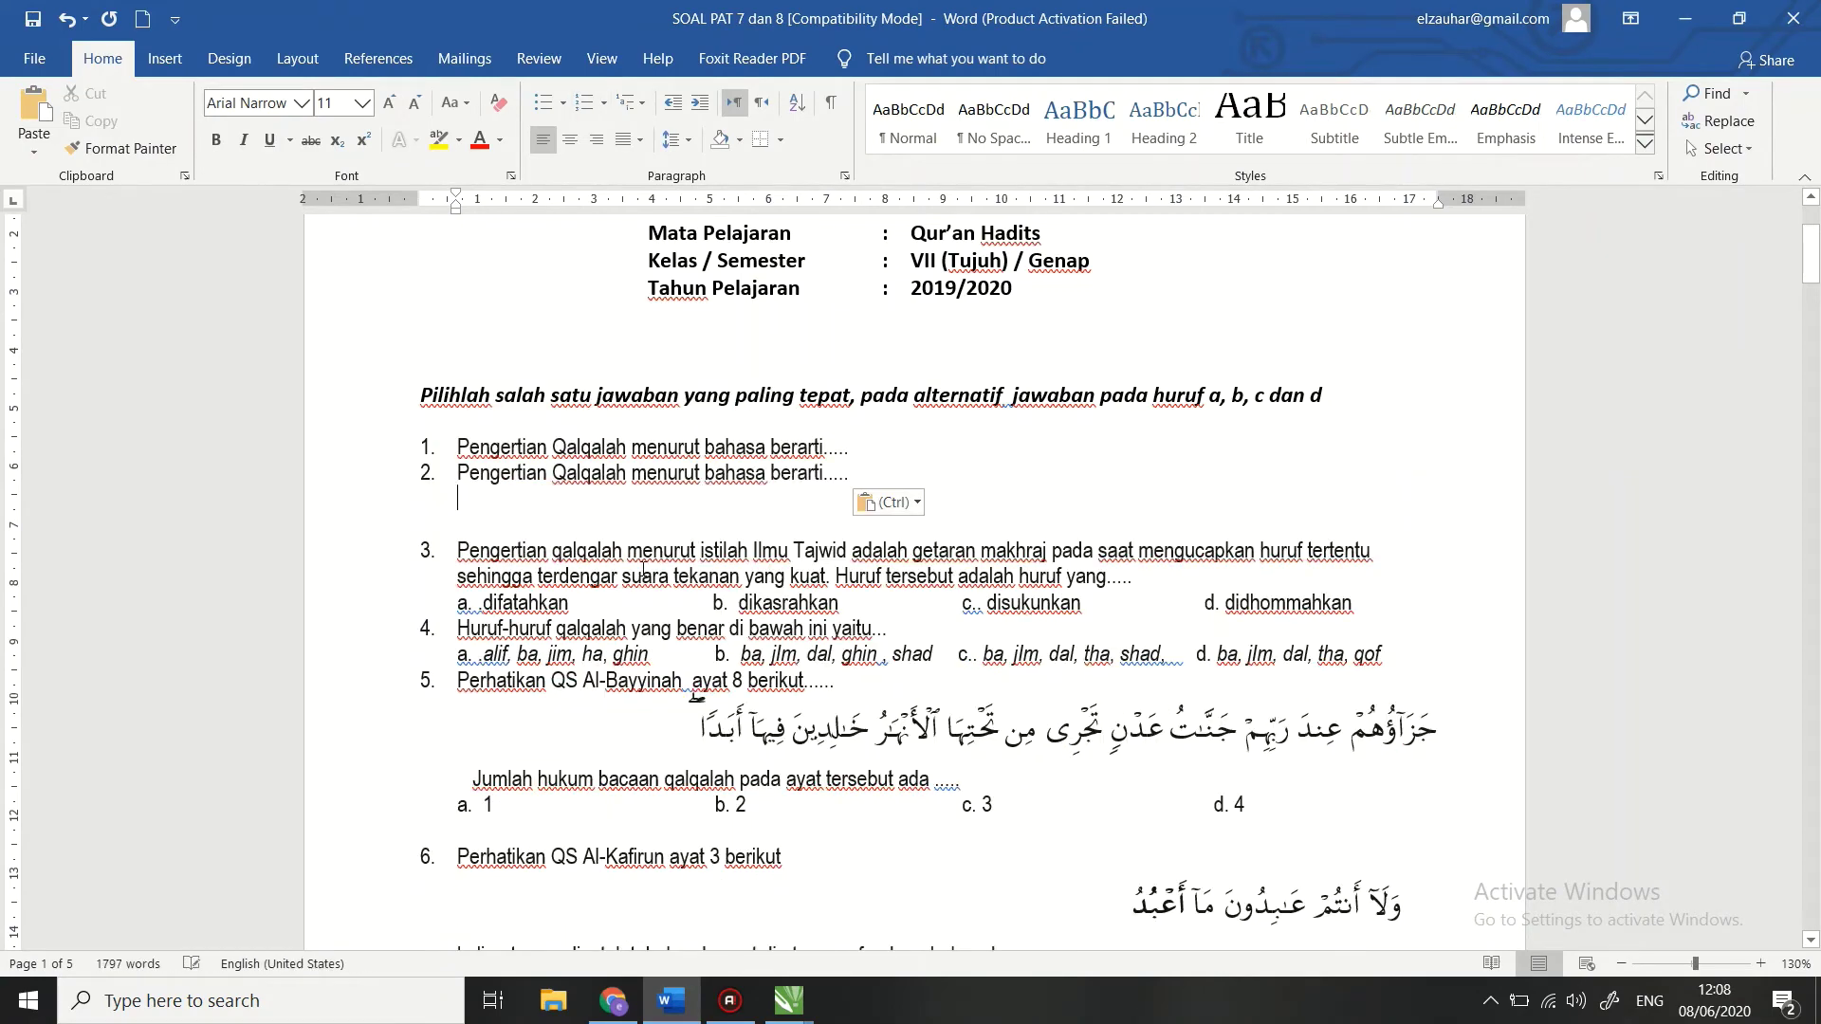
pyautogui.hotkey('ctrl', 'z')
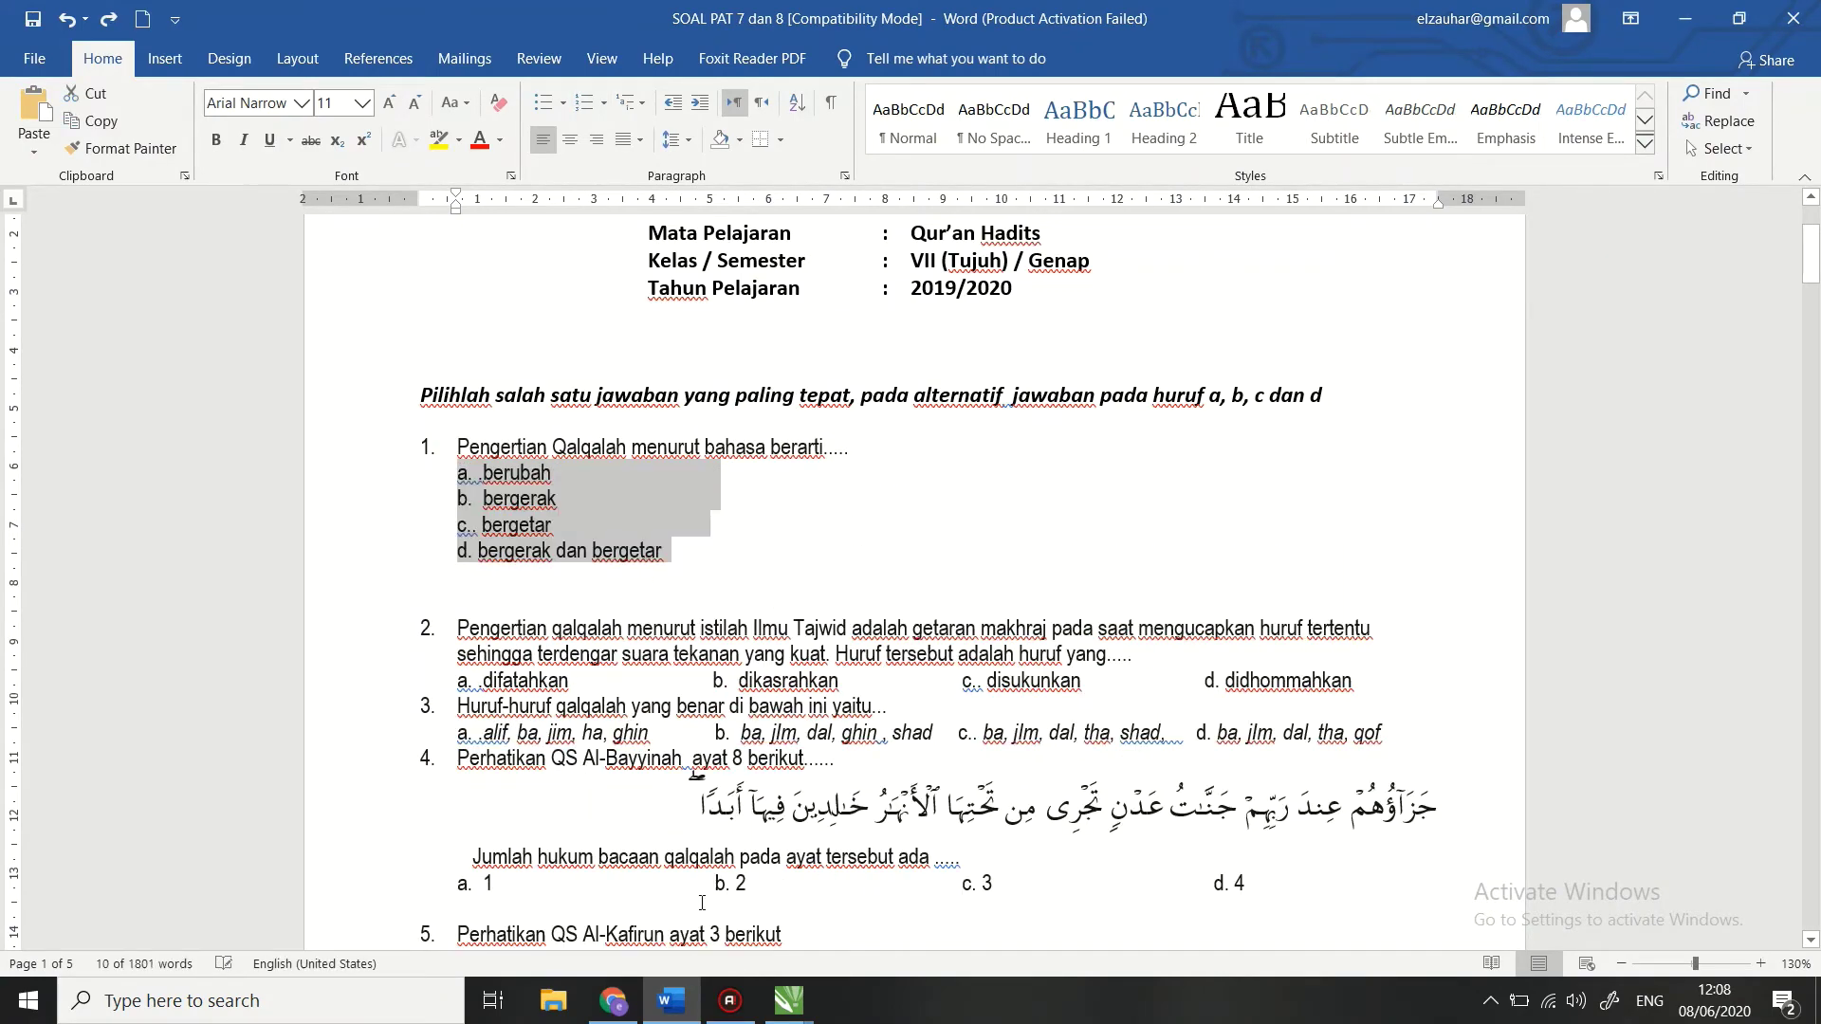
pyautogui.click(613, 1001)
pyautogui.click(563, 711)
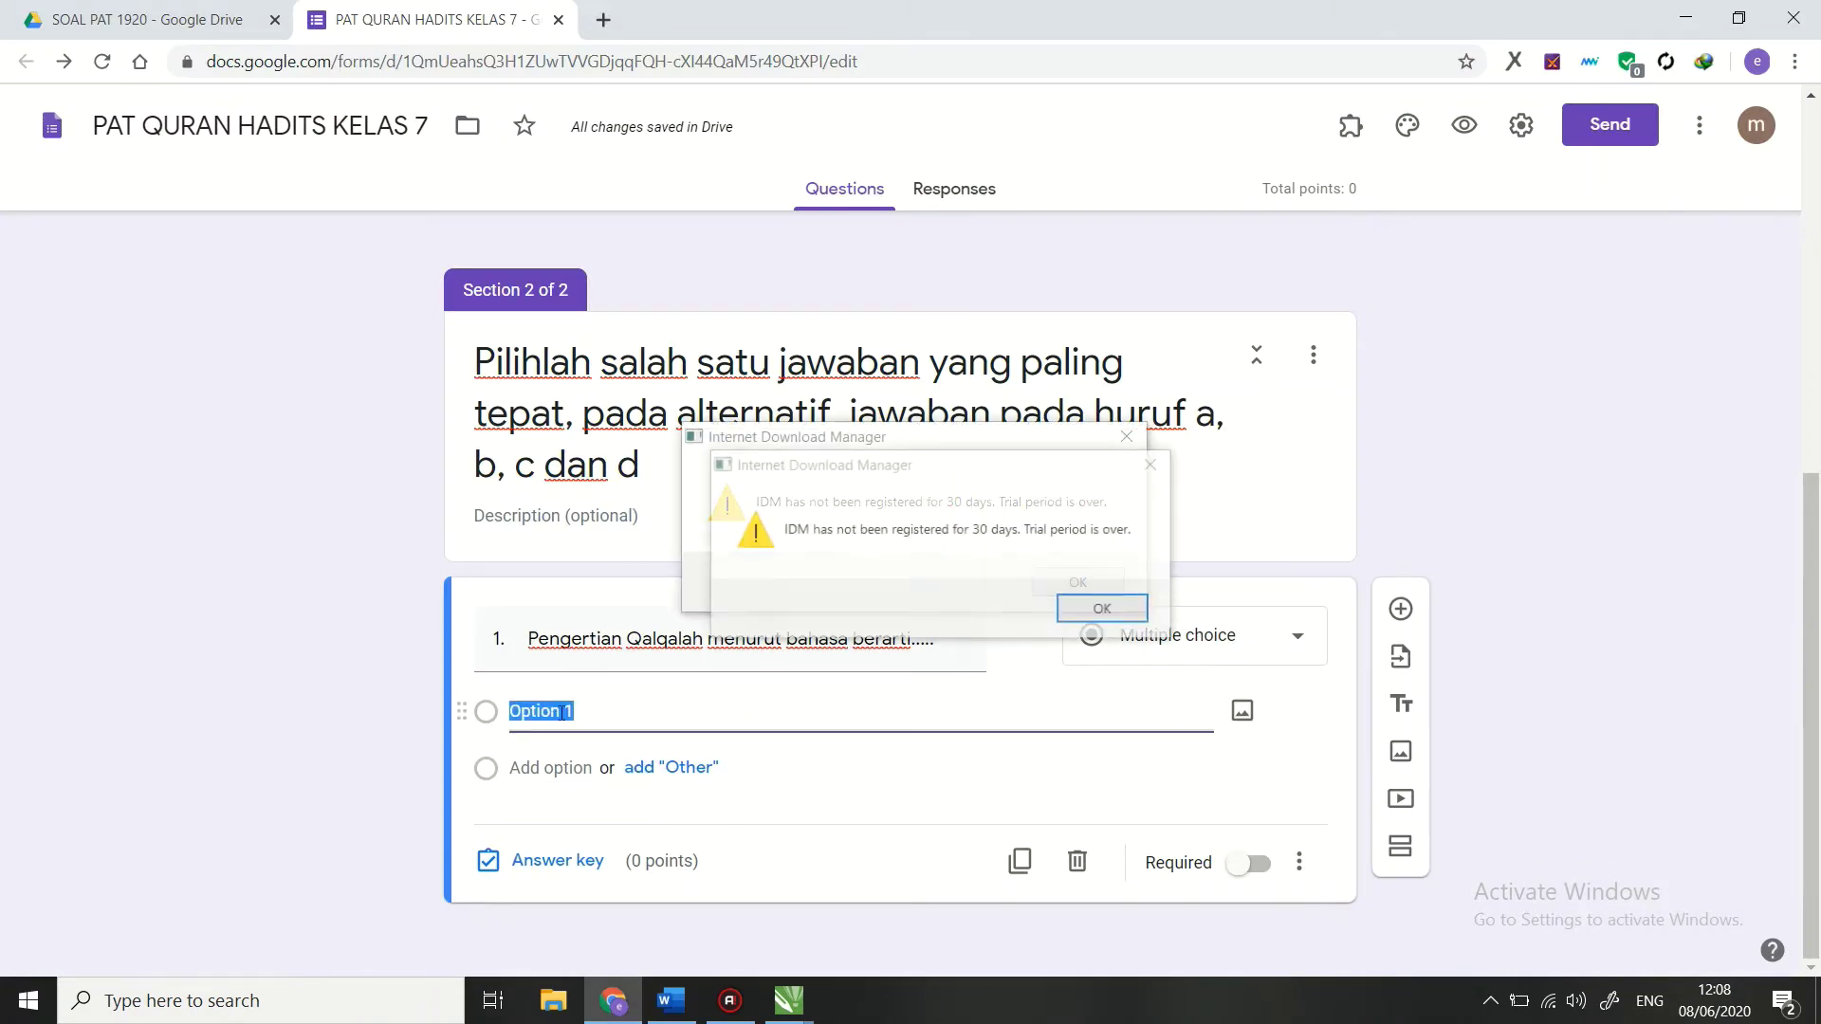
pyautogui.click(1079, 580)
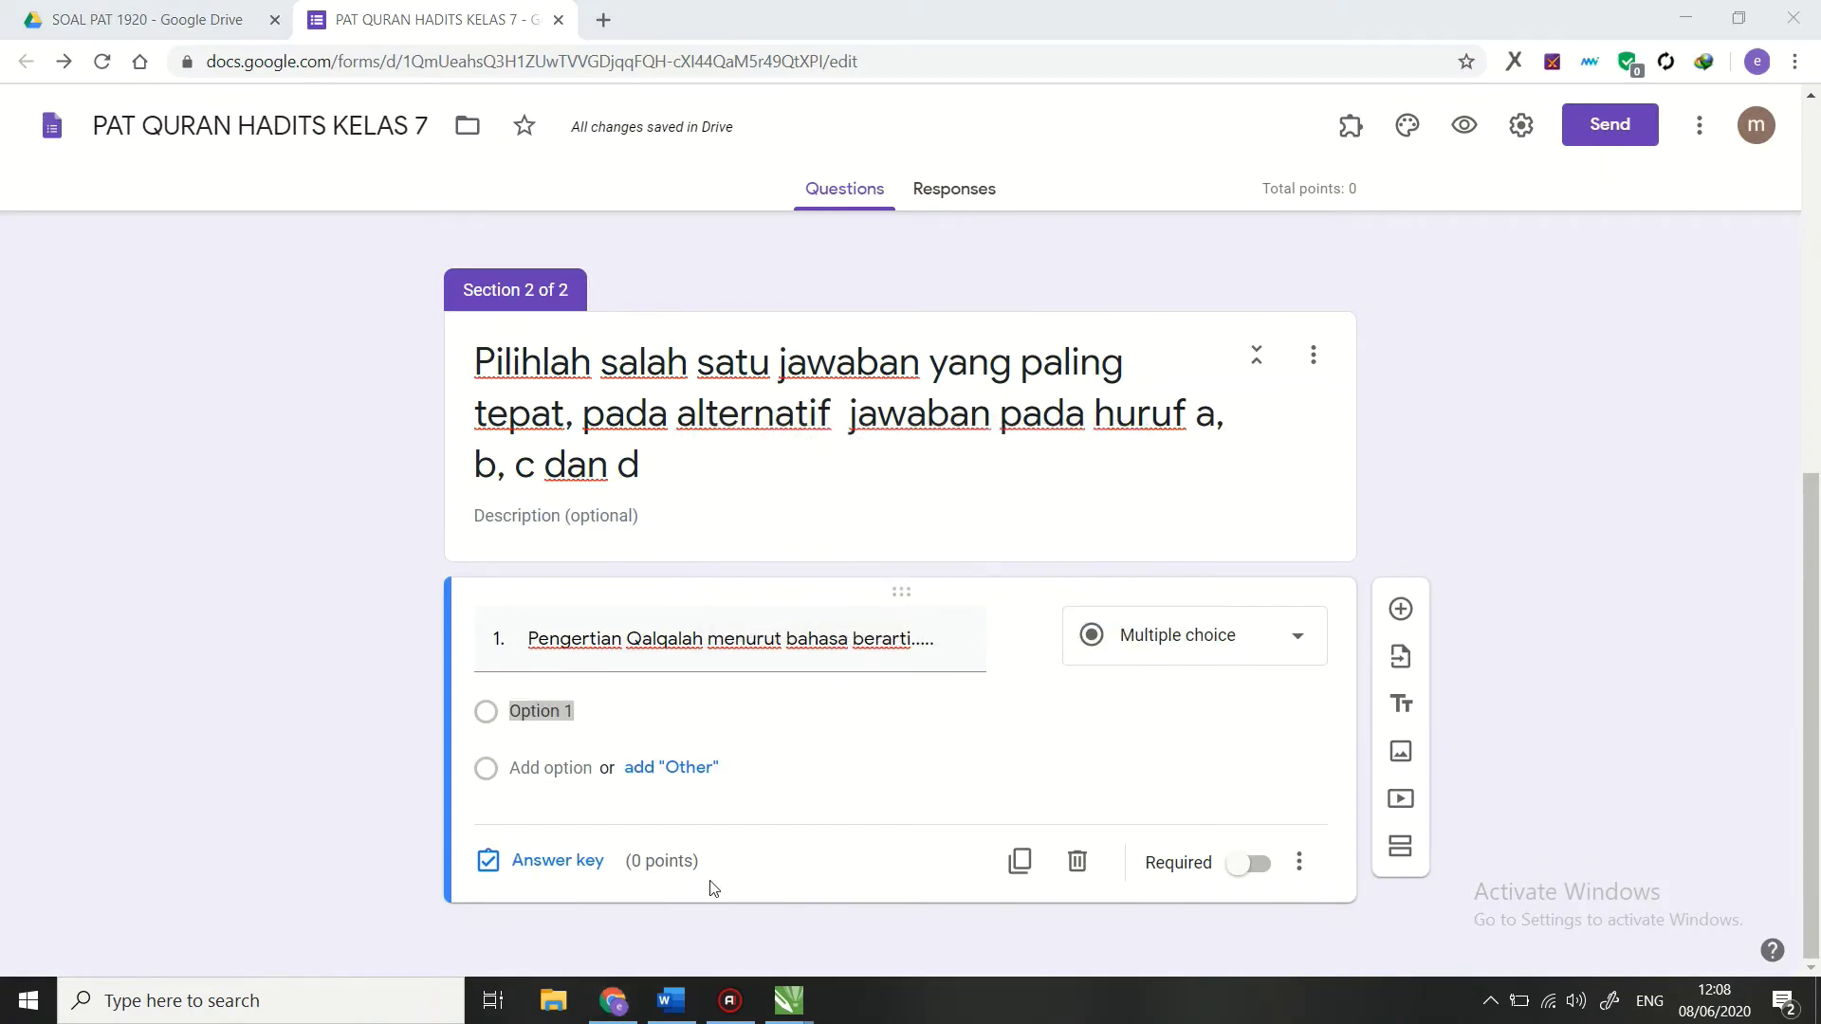
pyautogui.click(673, 1007)
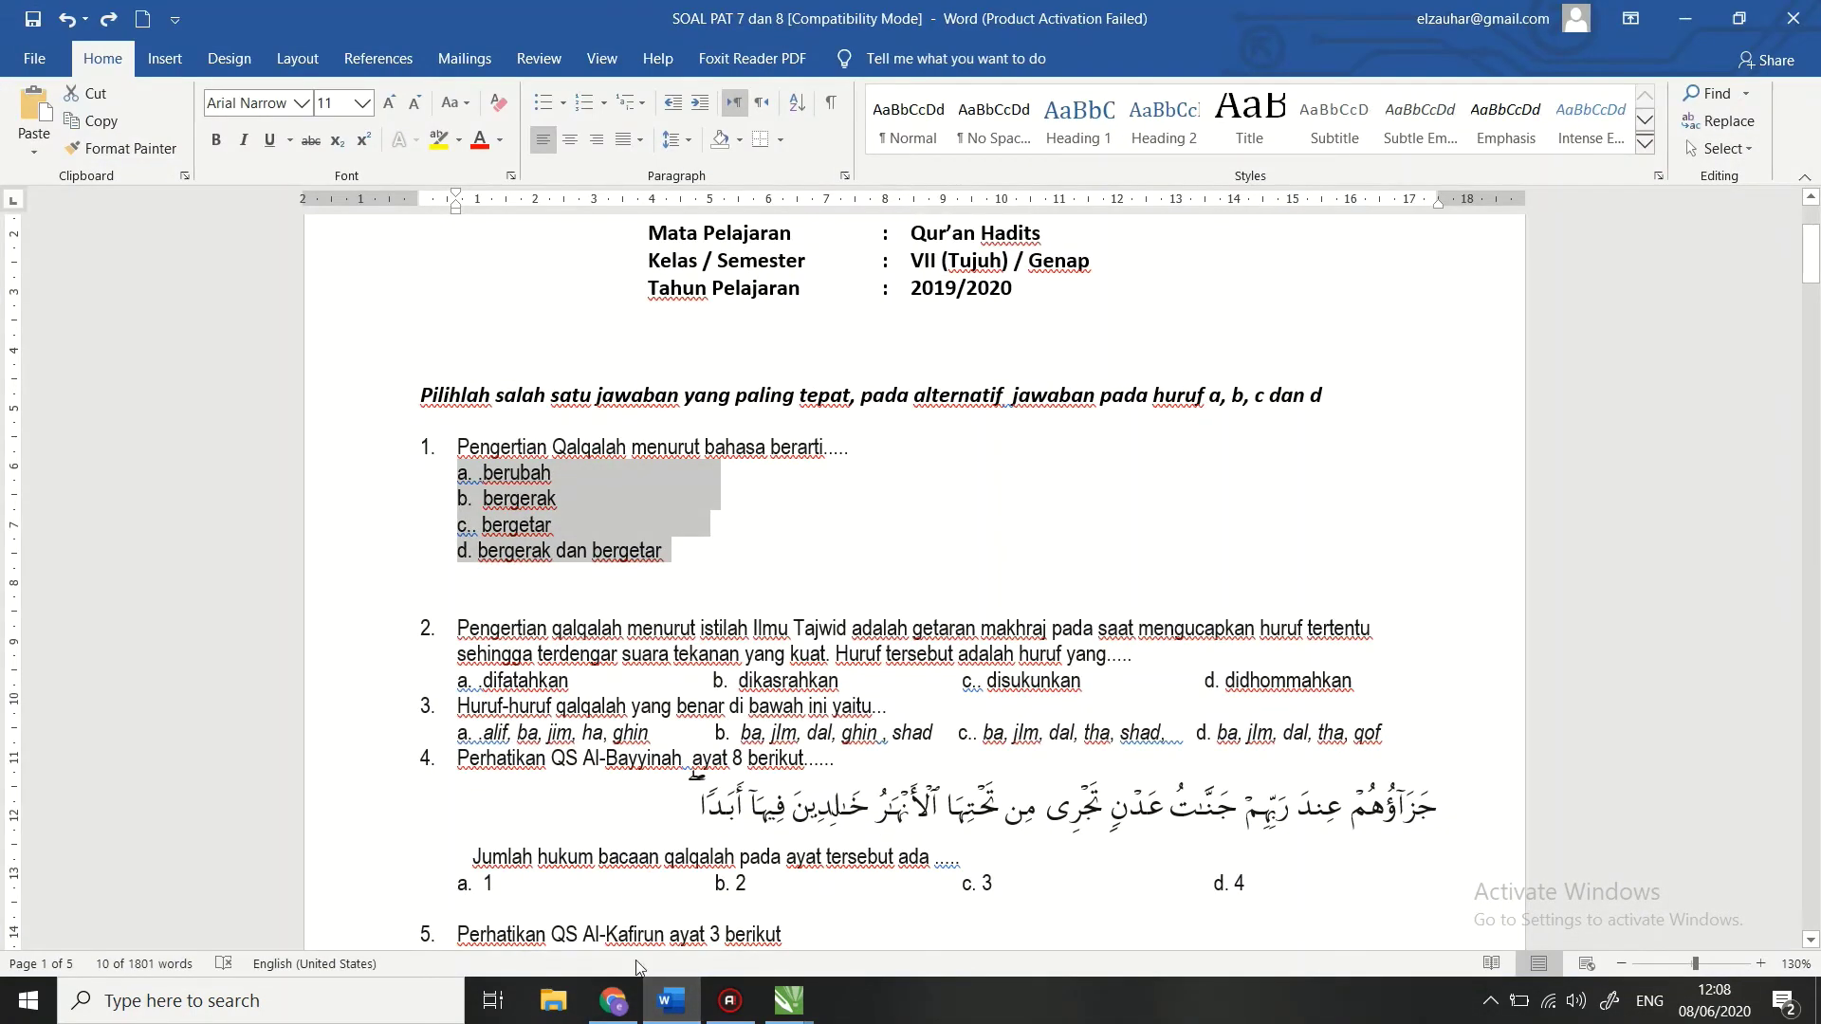
pyautogui.click(673, 1007)
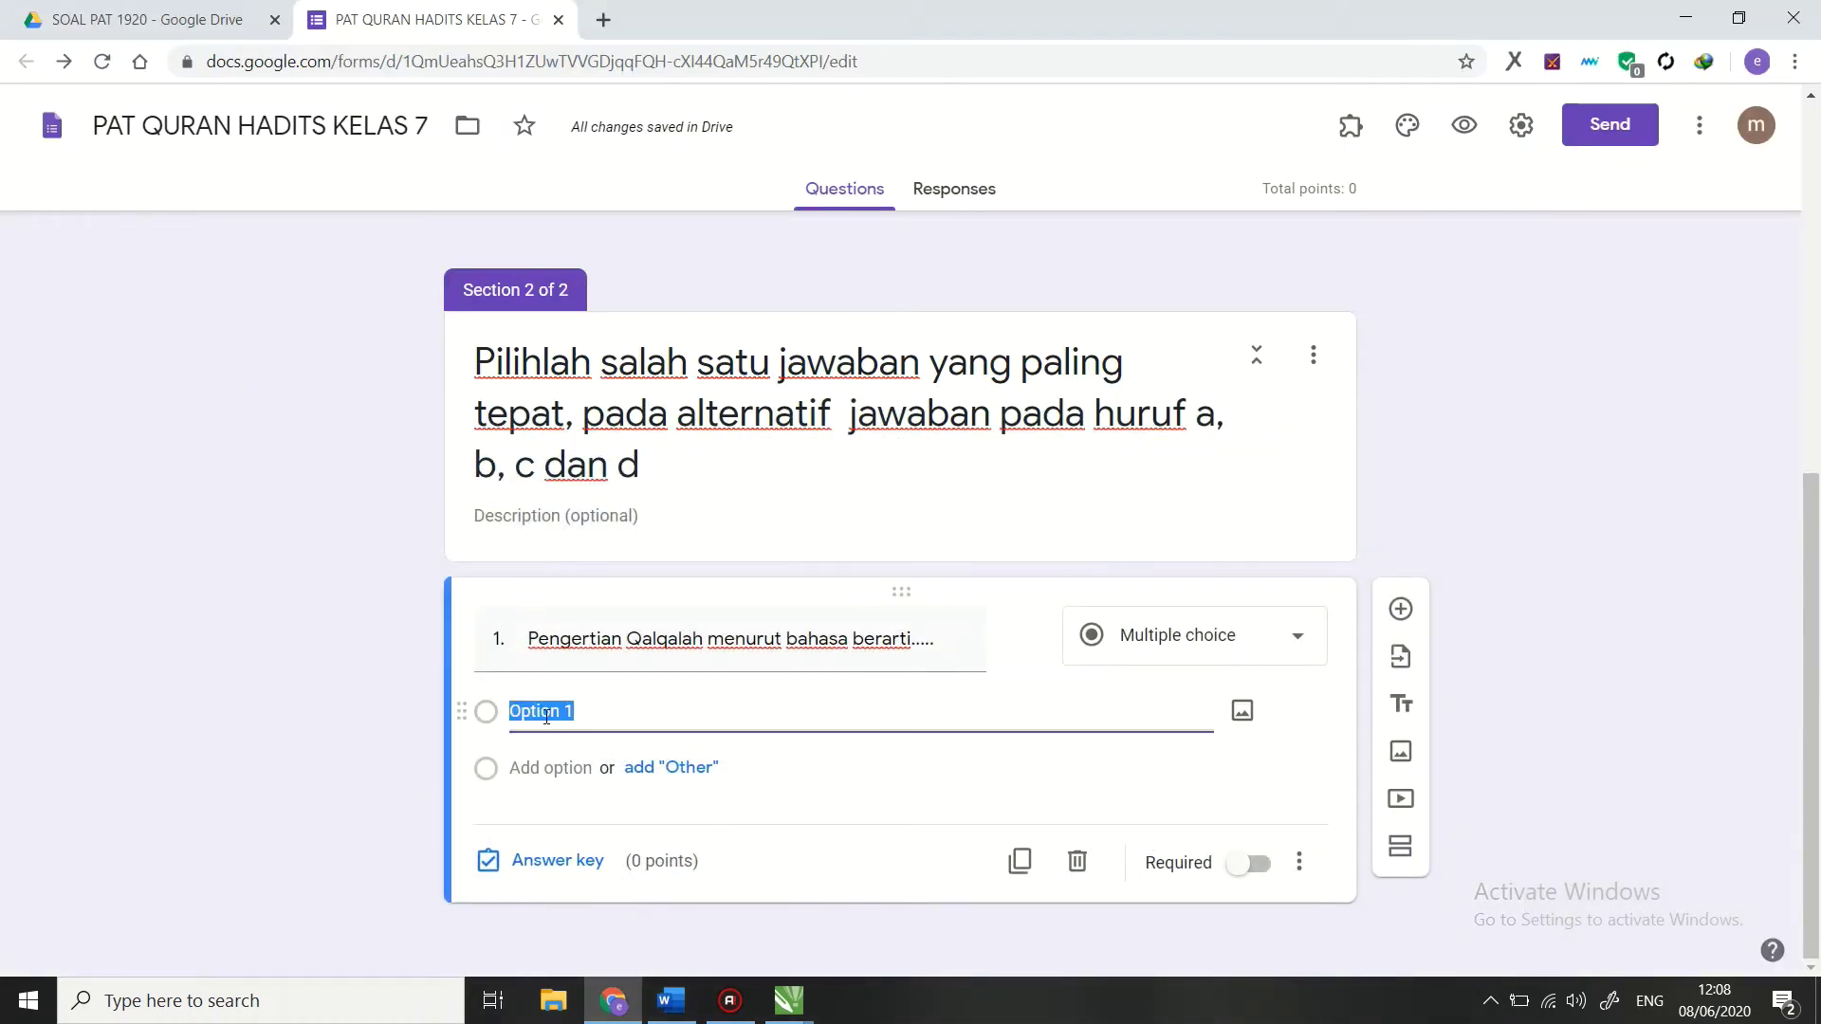
pyautogui.hotkey('ctrl', 'v')
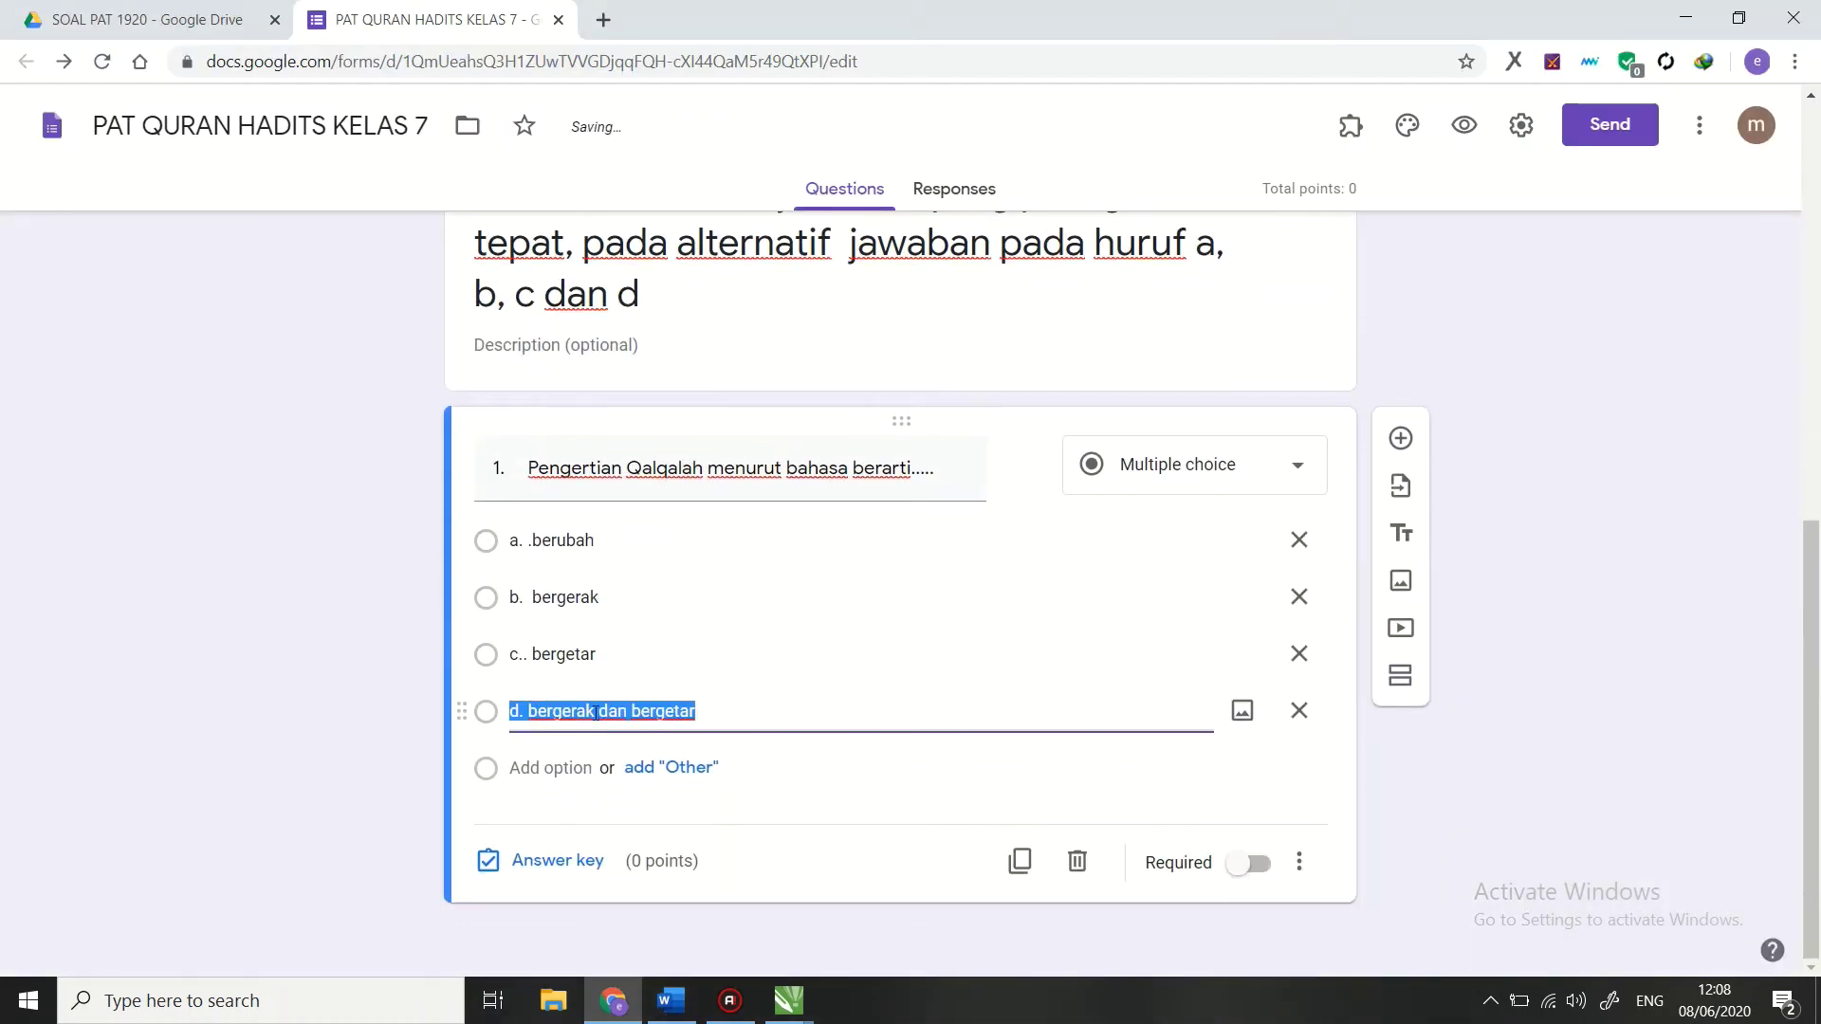
# Step: Clean up the option texts to read "c. bergetar", "b. bergerak" and "a. berubah", removing the extra dots and space
pyautogui.click(533, 659)
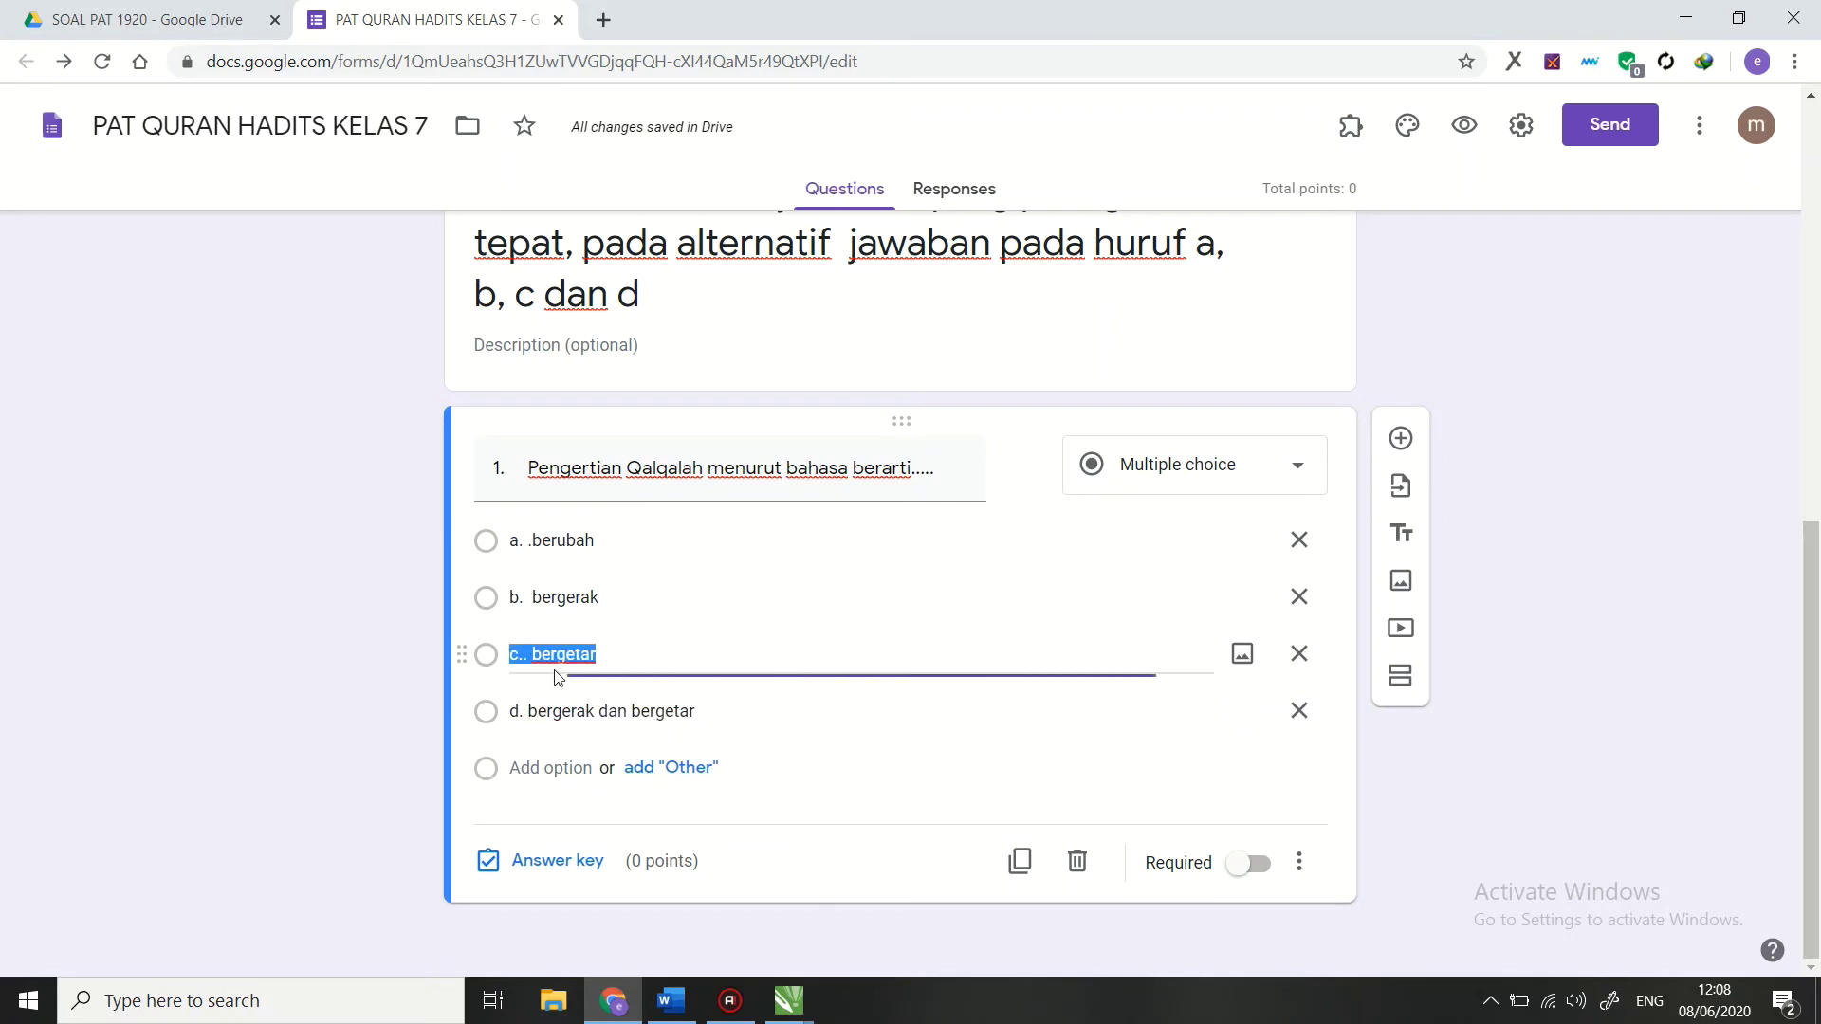
pyautogui.click(522, 657)
pyautogui.press('BackSpace')
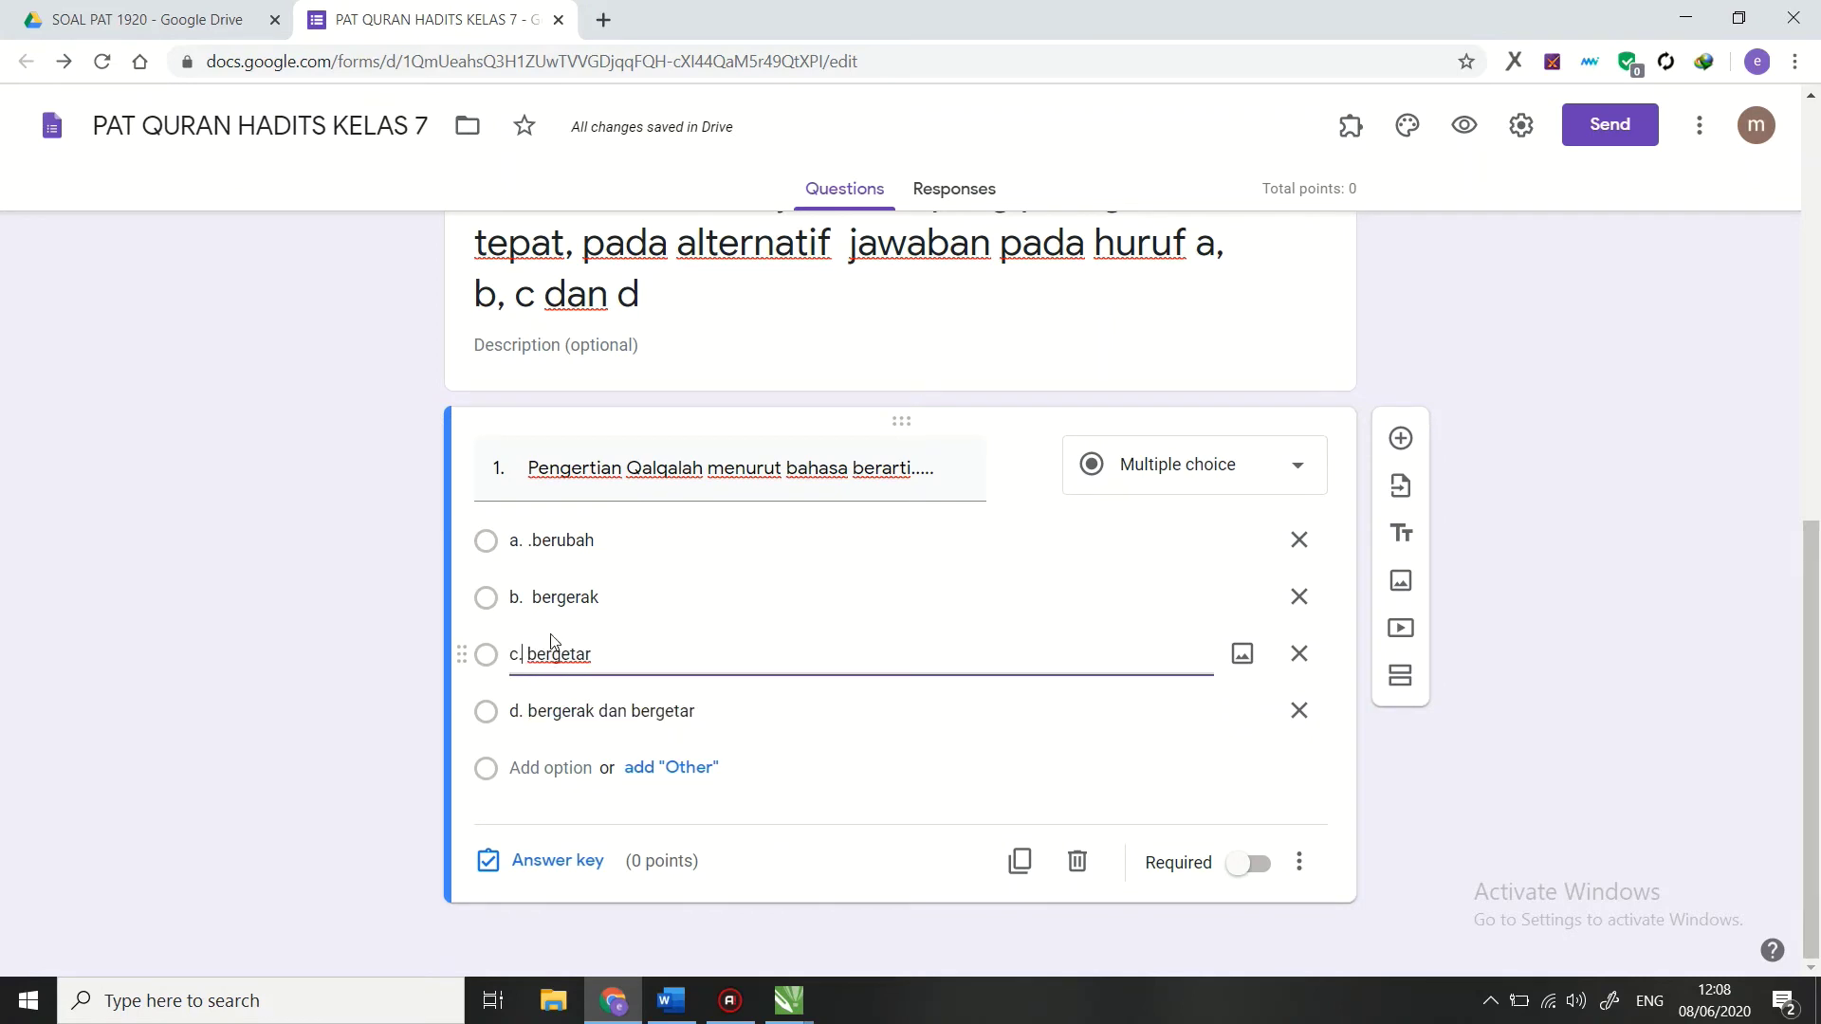
pyautogui.click(593, 612)
pyautogui.click(524, 604)
pyautogui.press('BackSpace')
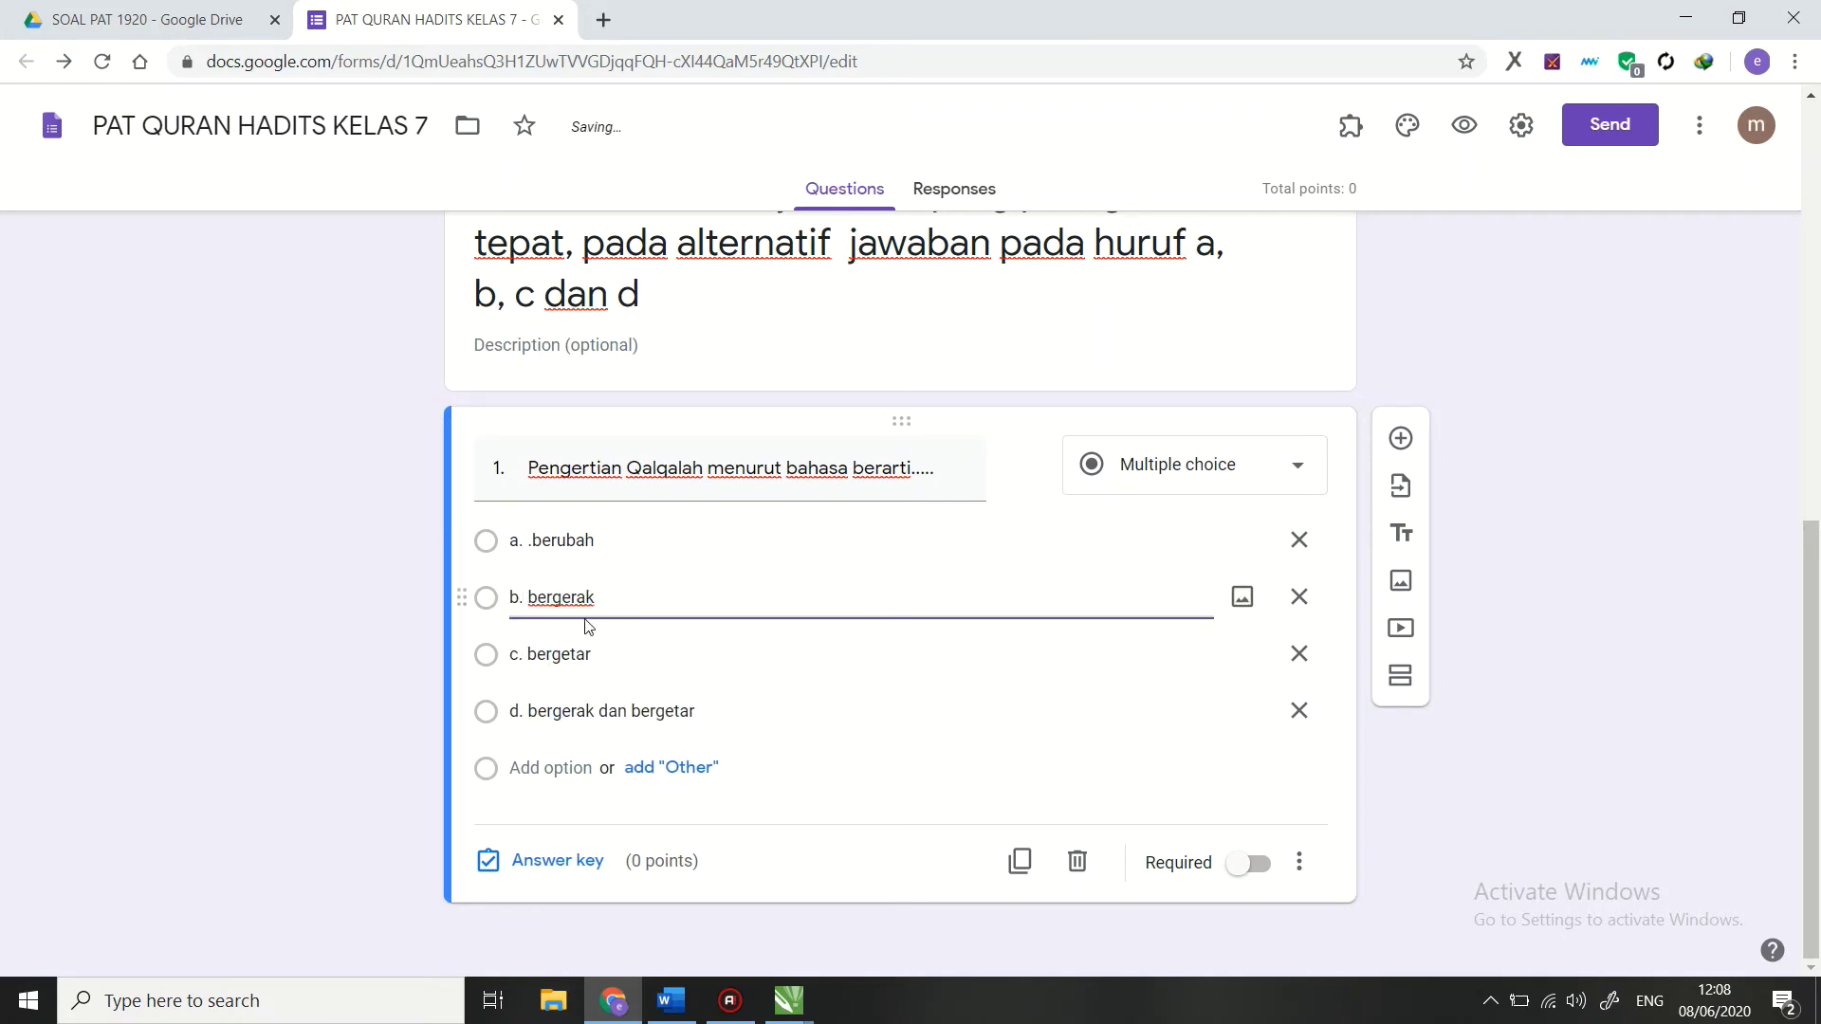
pyautogui.click(529, 543)
pyautogui.click(529, 542)
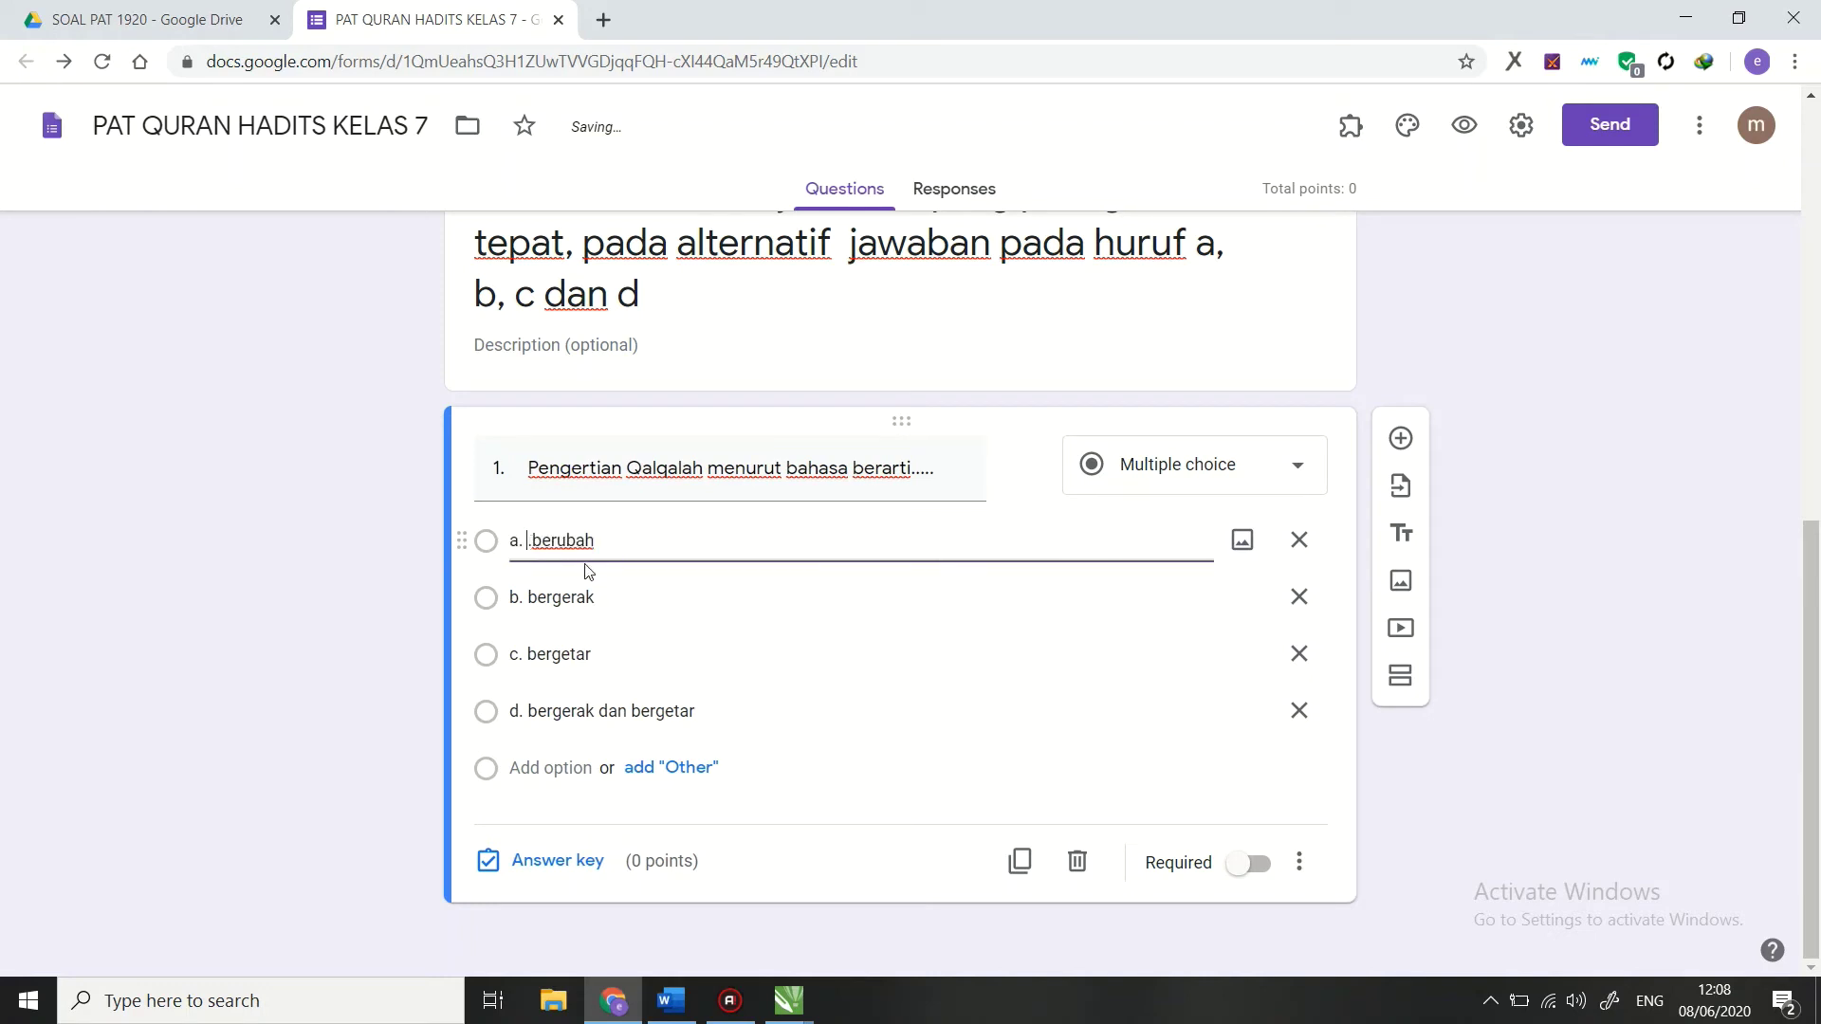
pyautogui.press('BackSpace')
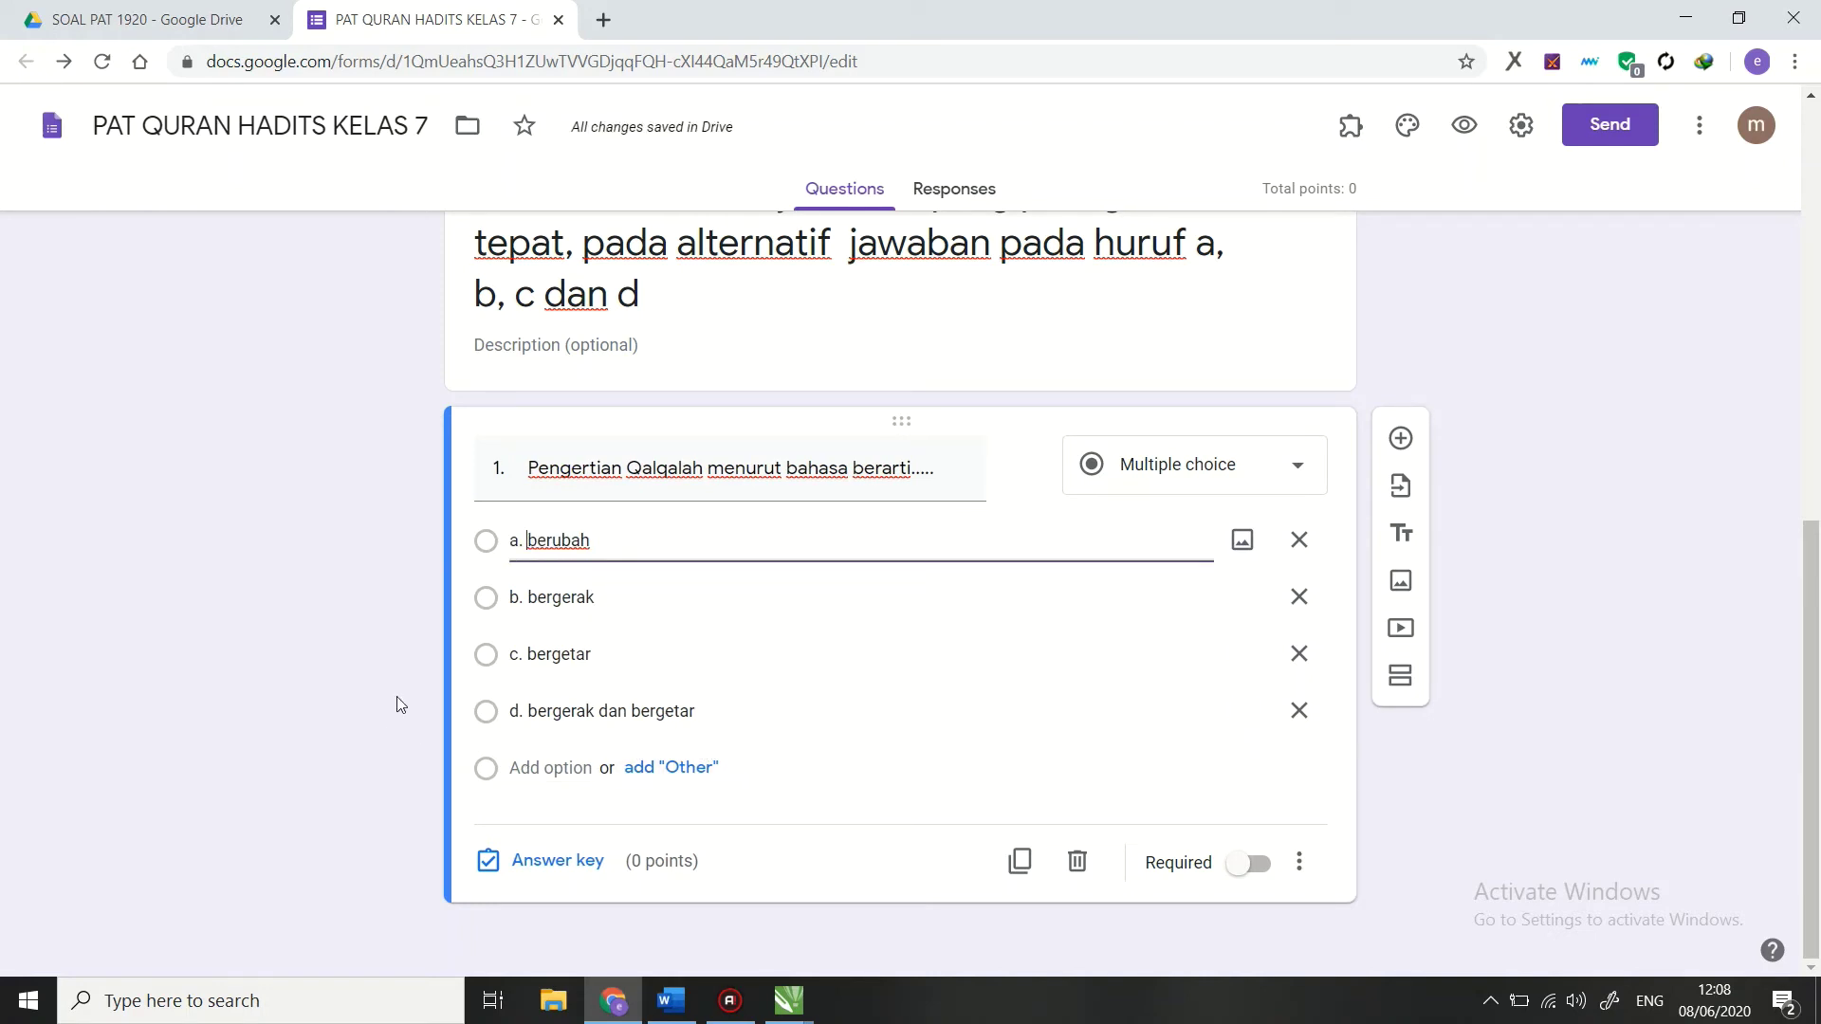
pyautogui.click(670, 1001)
pyautogui.click(484, 499)
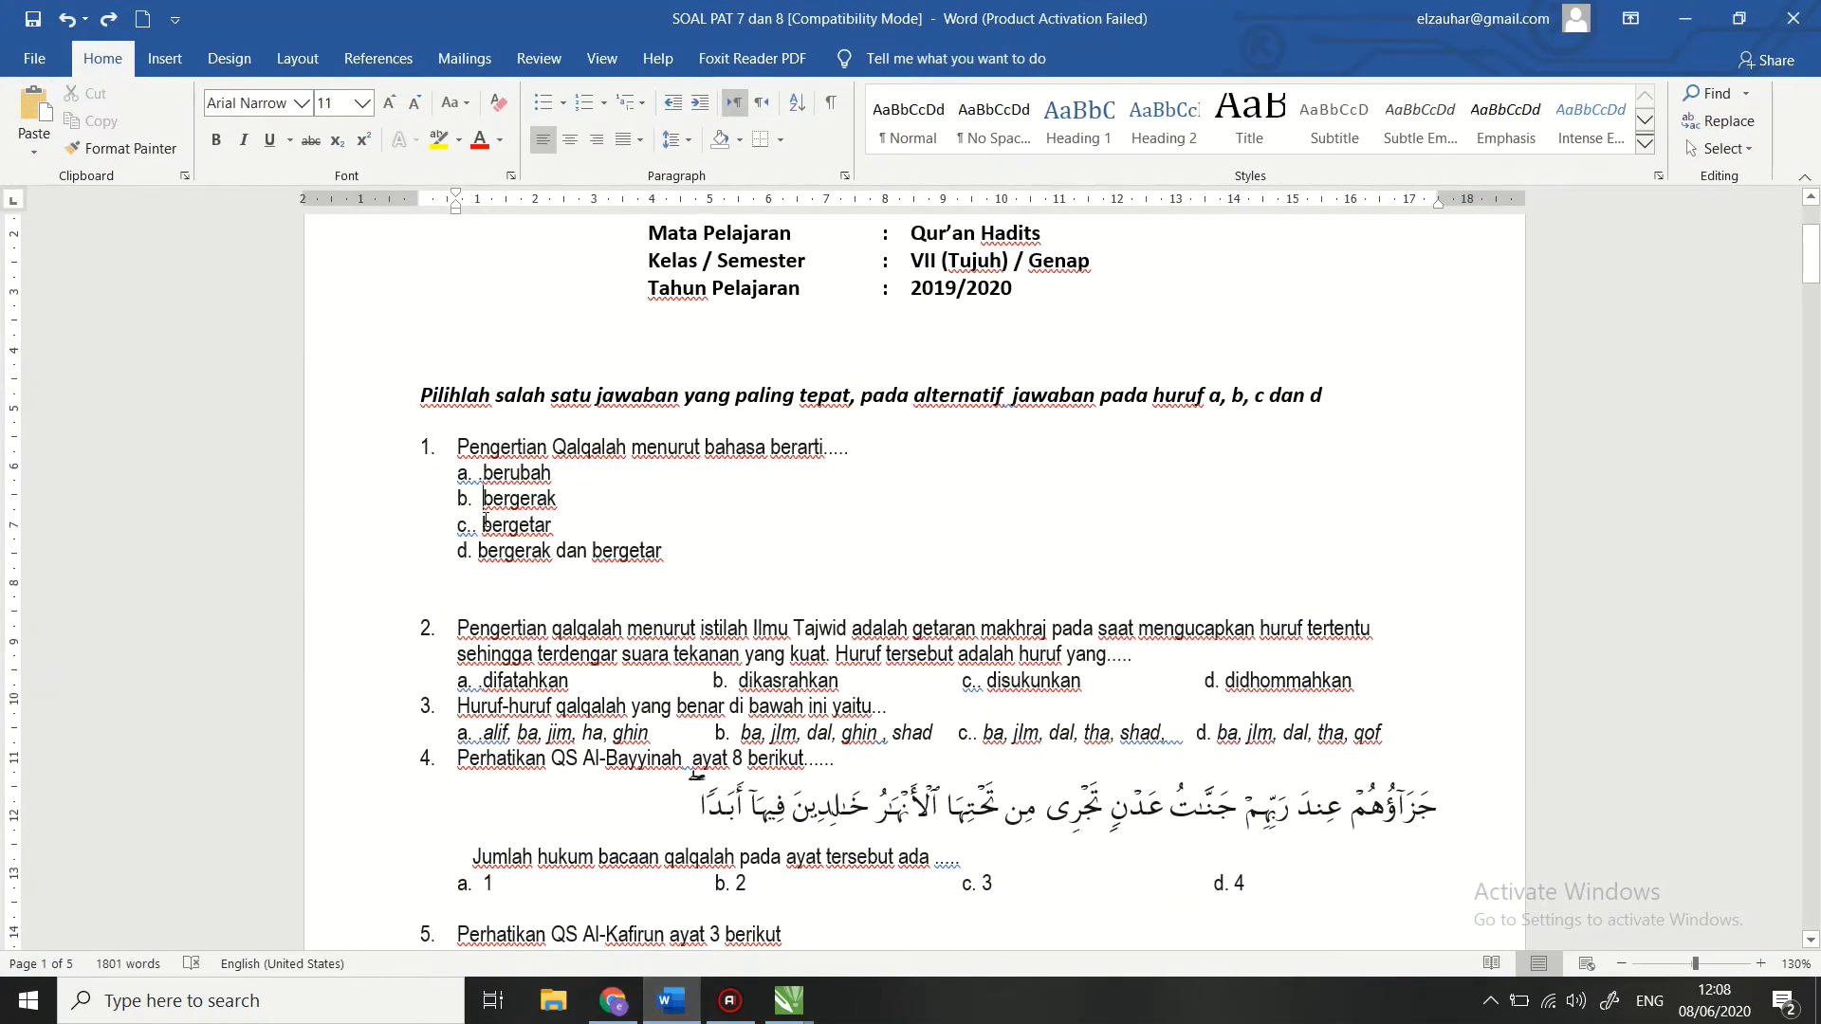
pyautogui.hotkey('alt', 'Tab')
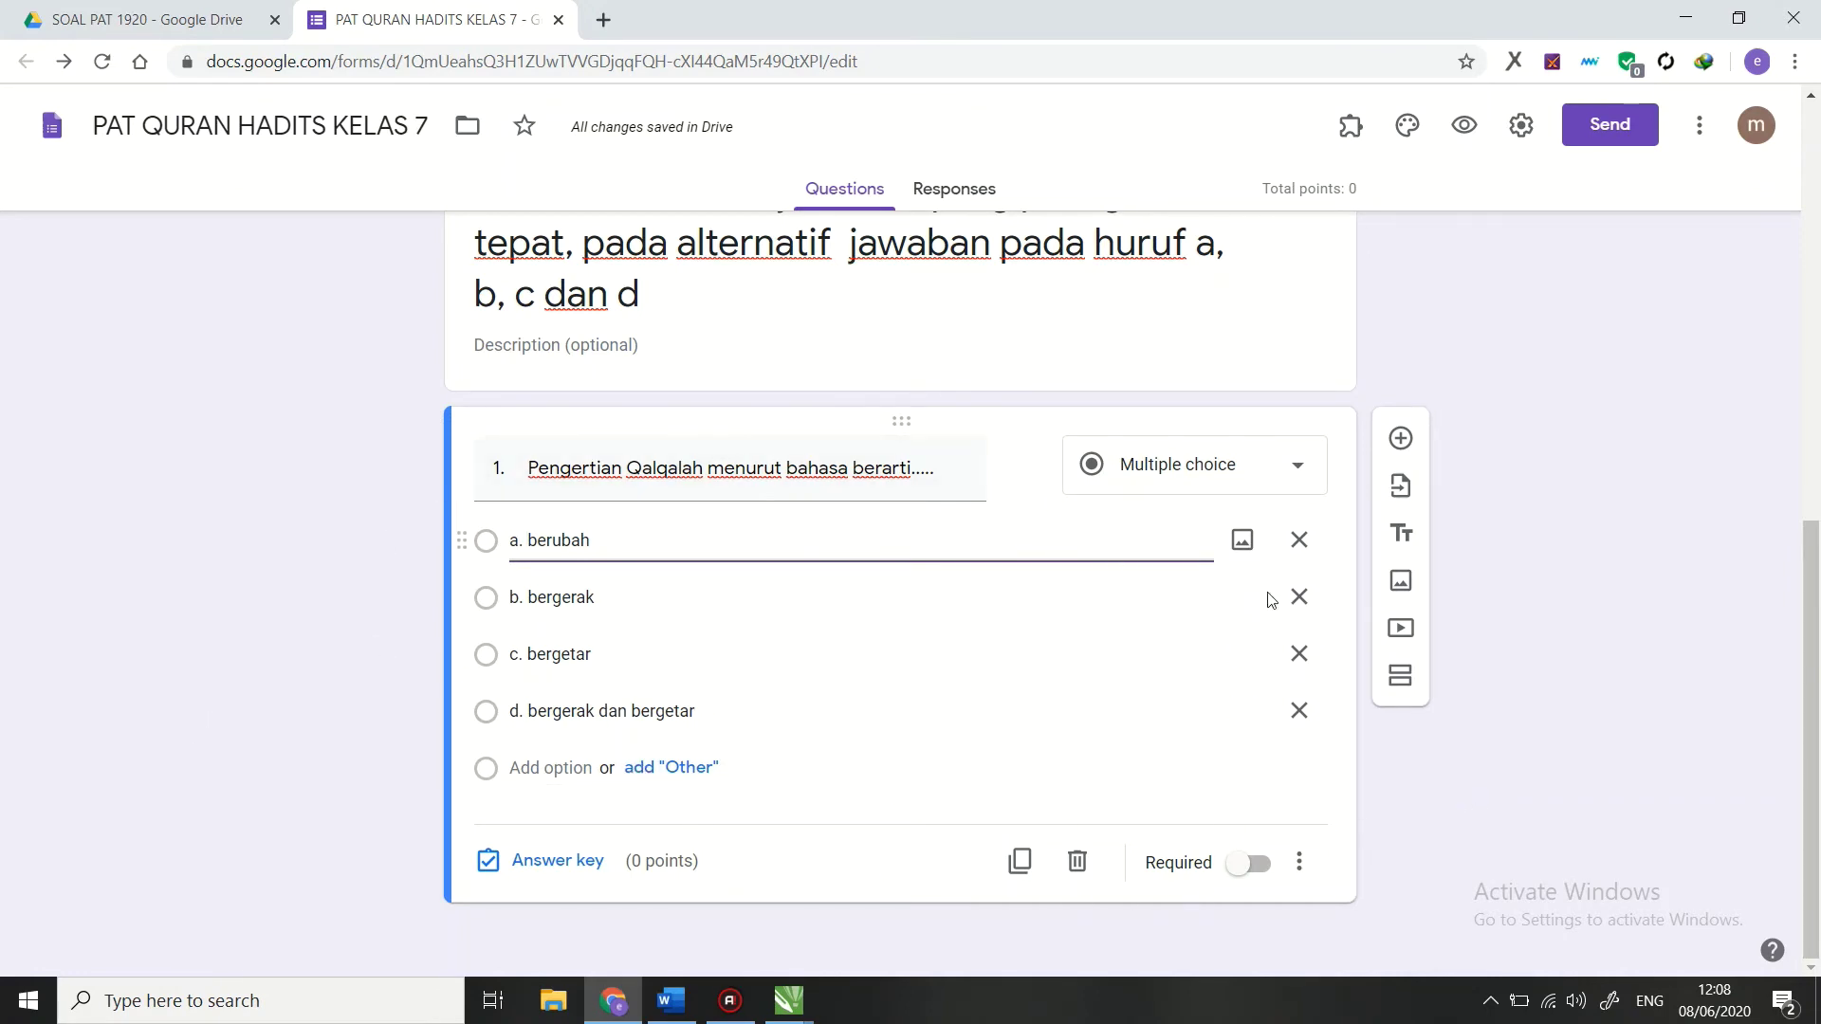
# Step: Make question 1 in section 2 a required question
pyautogui.click(1560, 624)
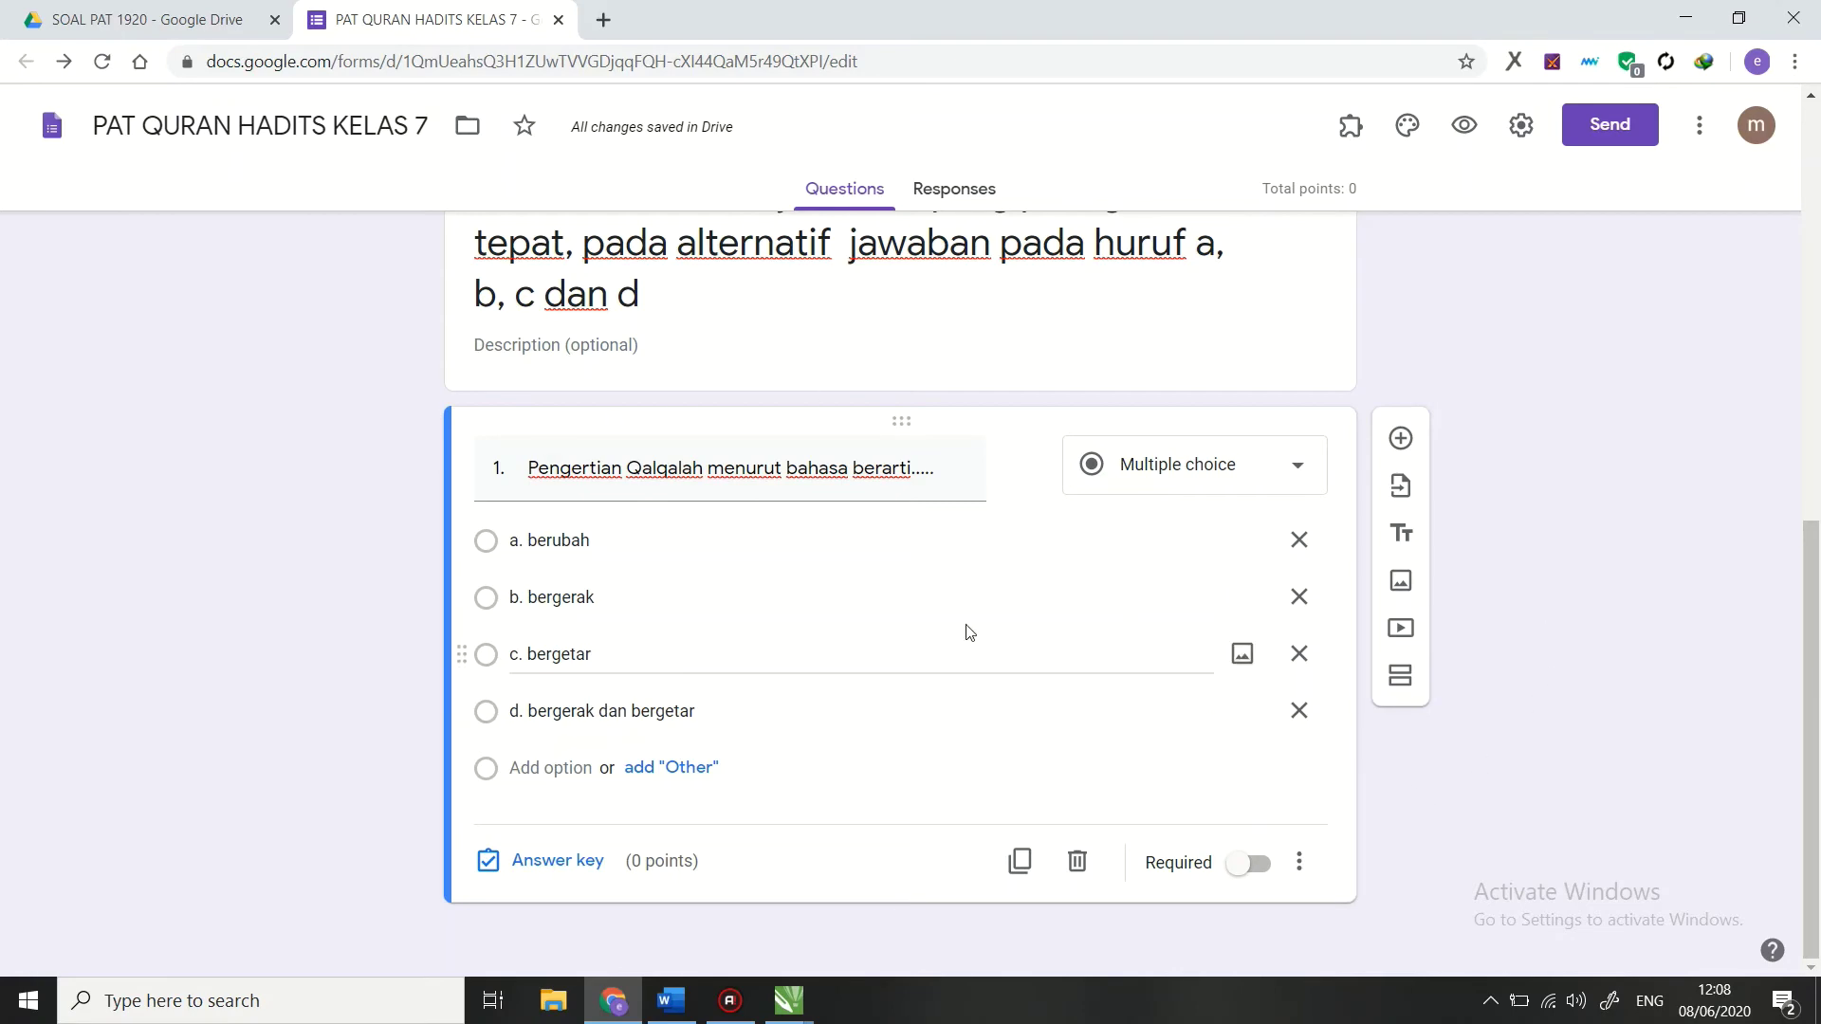
pyautogui.scroll(8, 1032, 584)
pyautogui.scroll(-6, 981, 650)
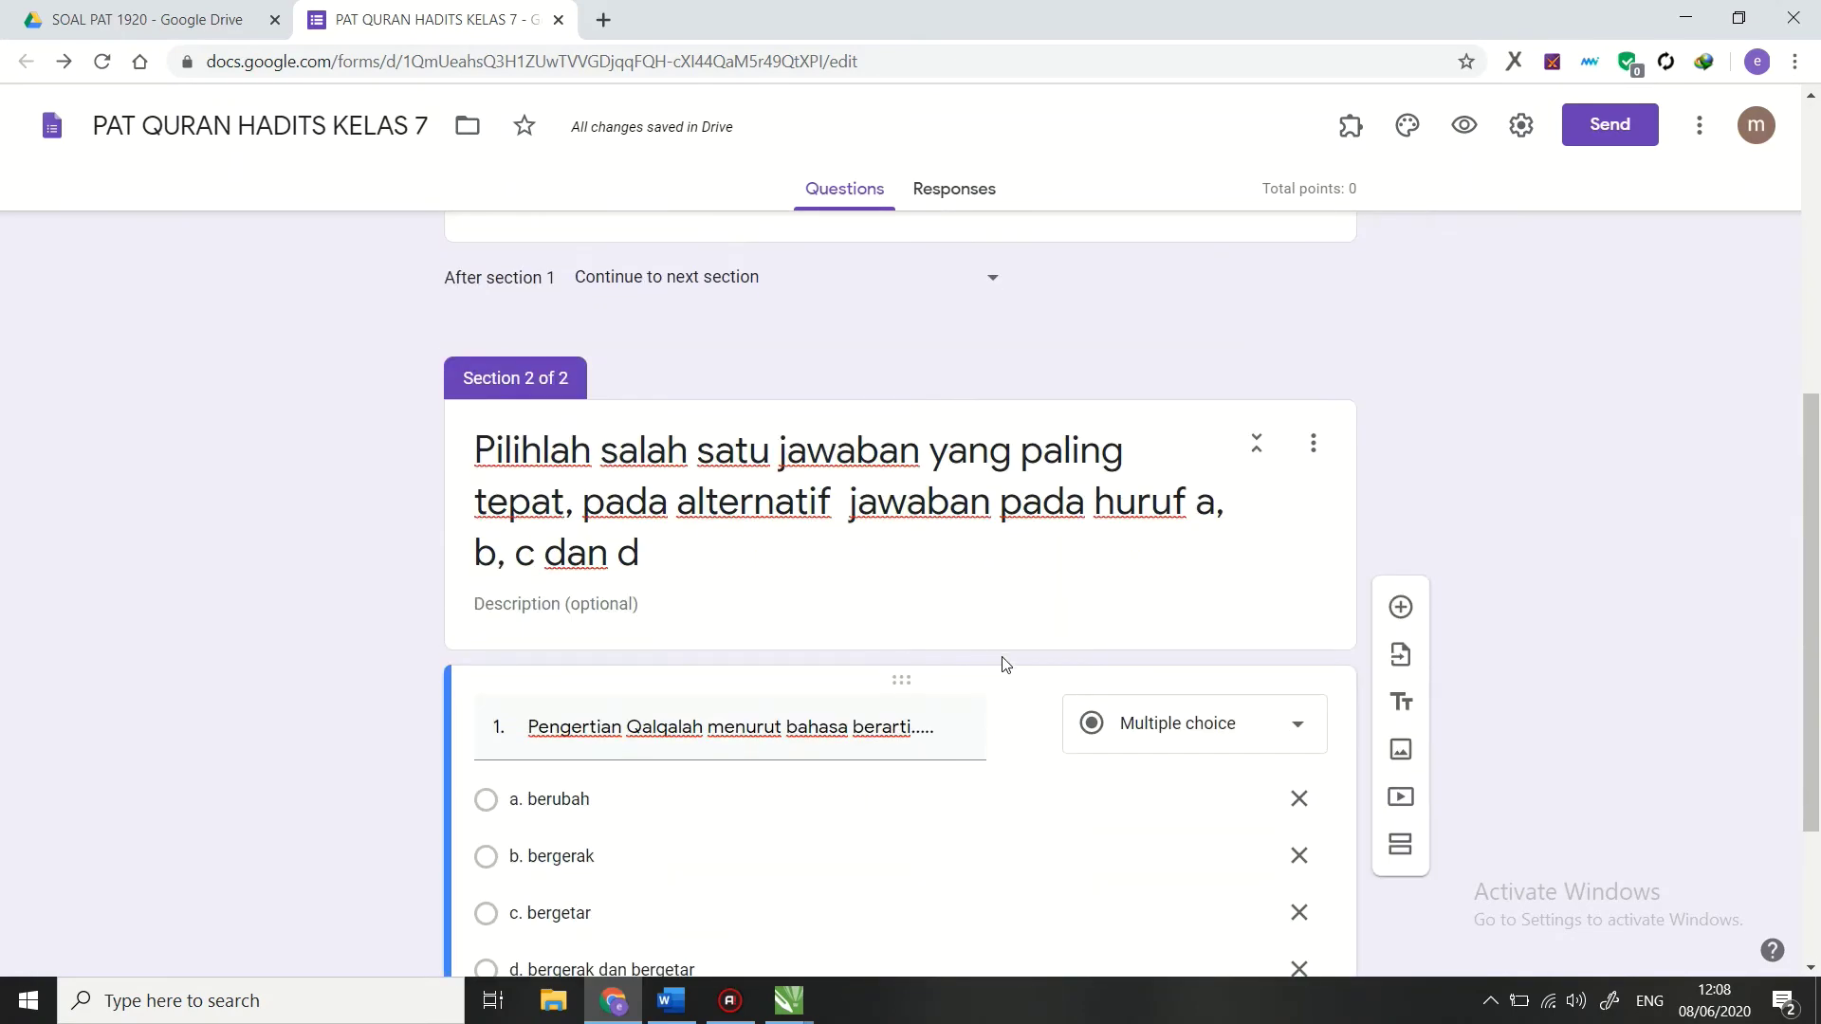
pyautogui.scroll(-3, 776, 544)
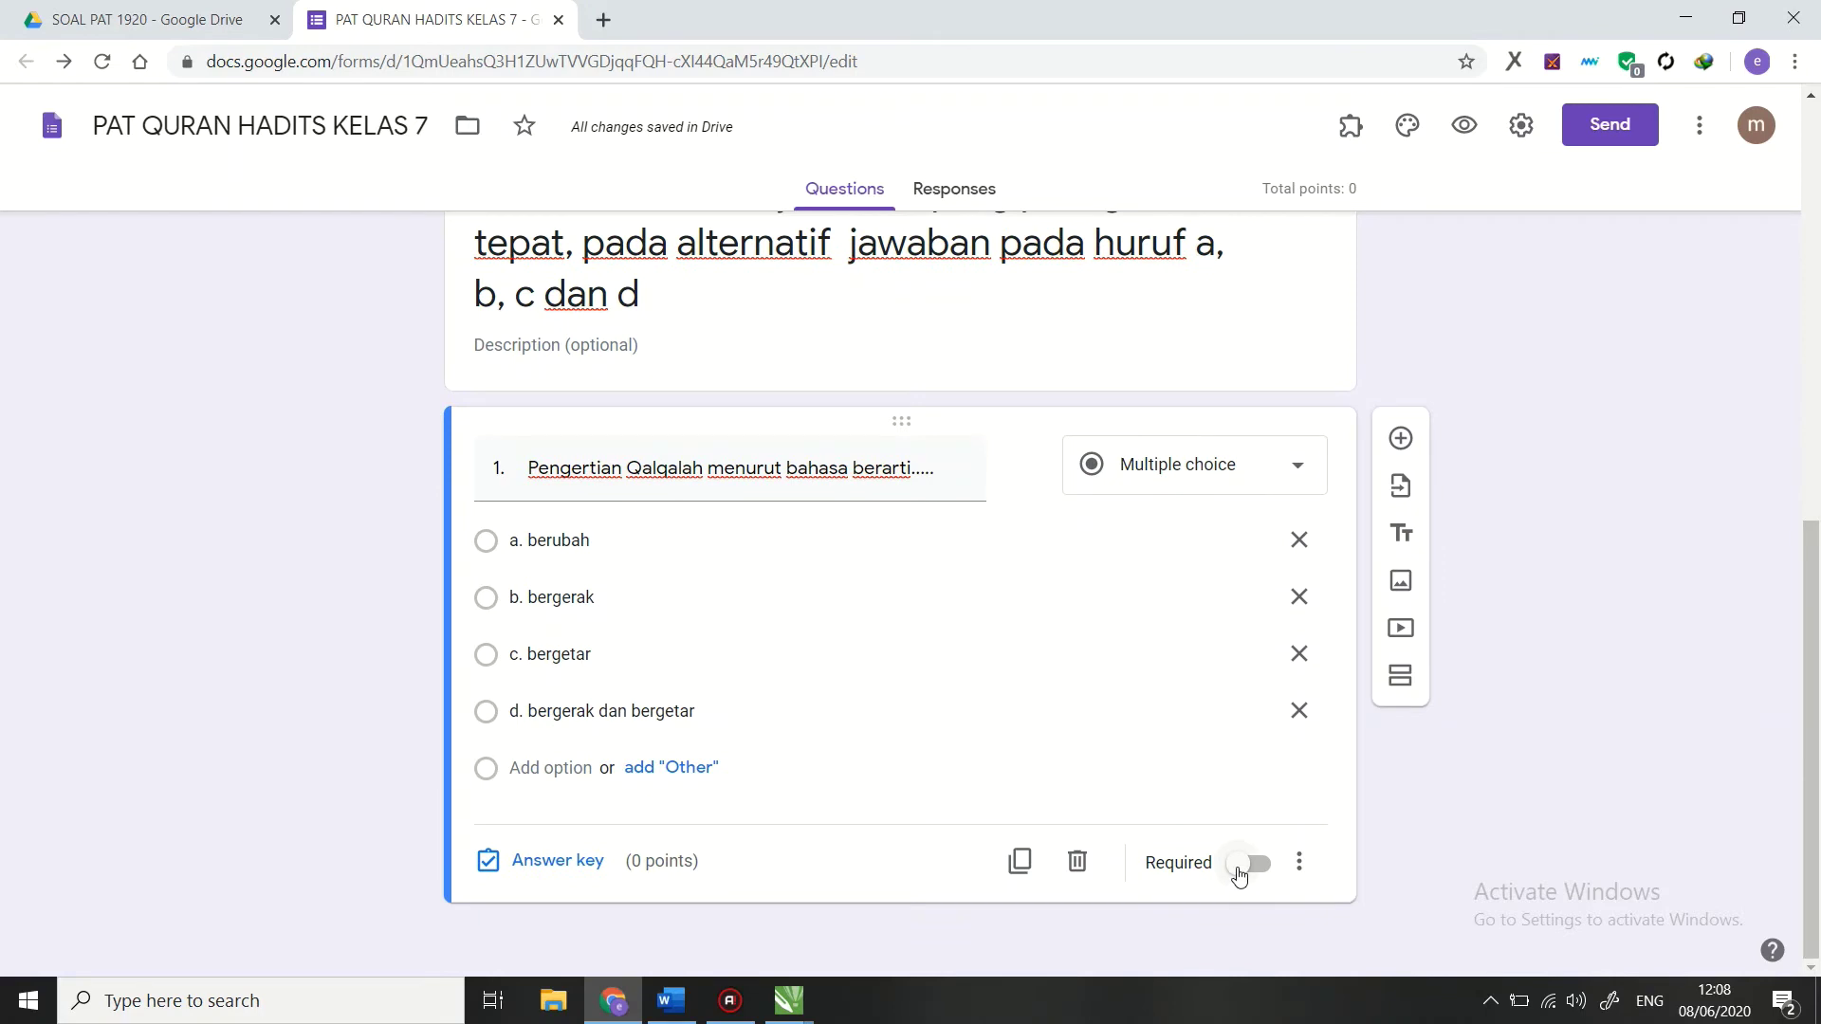
pyautogui.click(1238, 866)
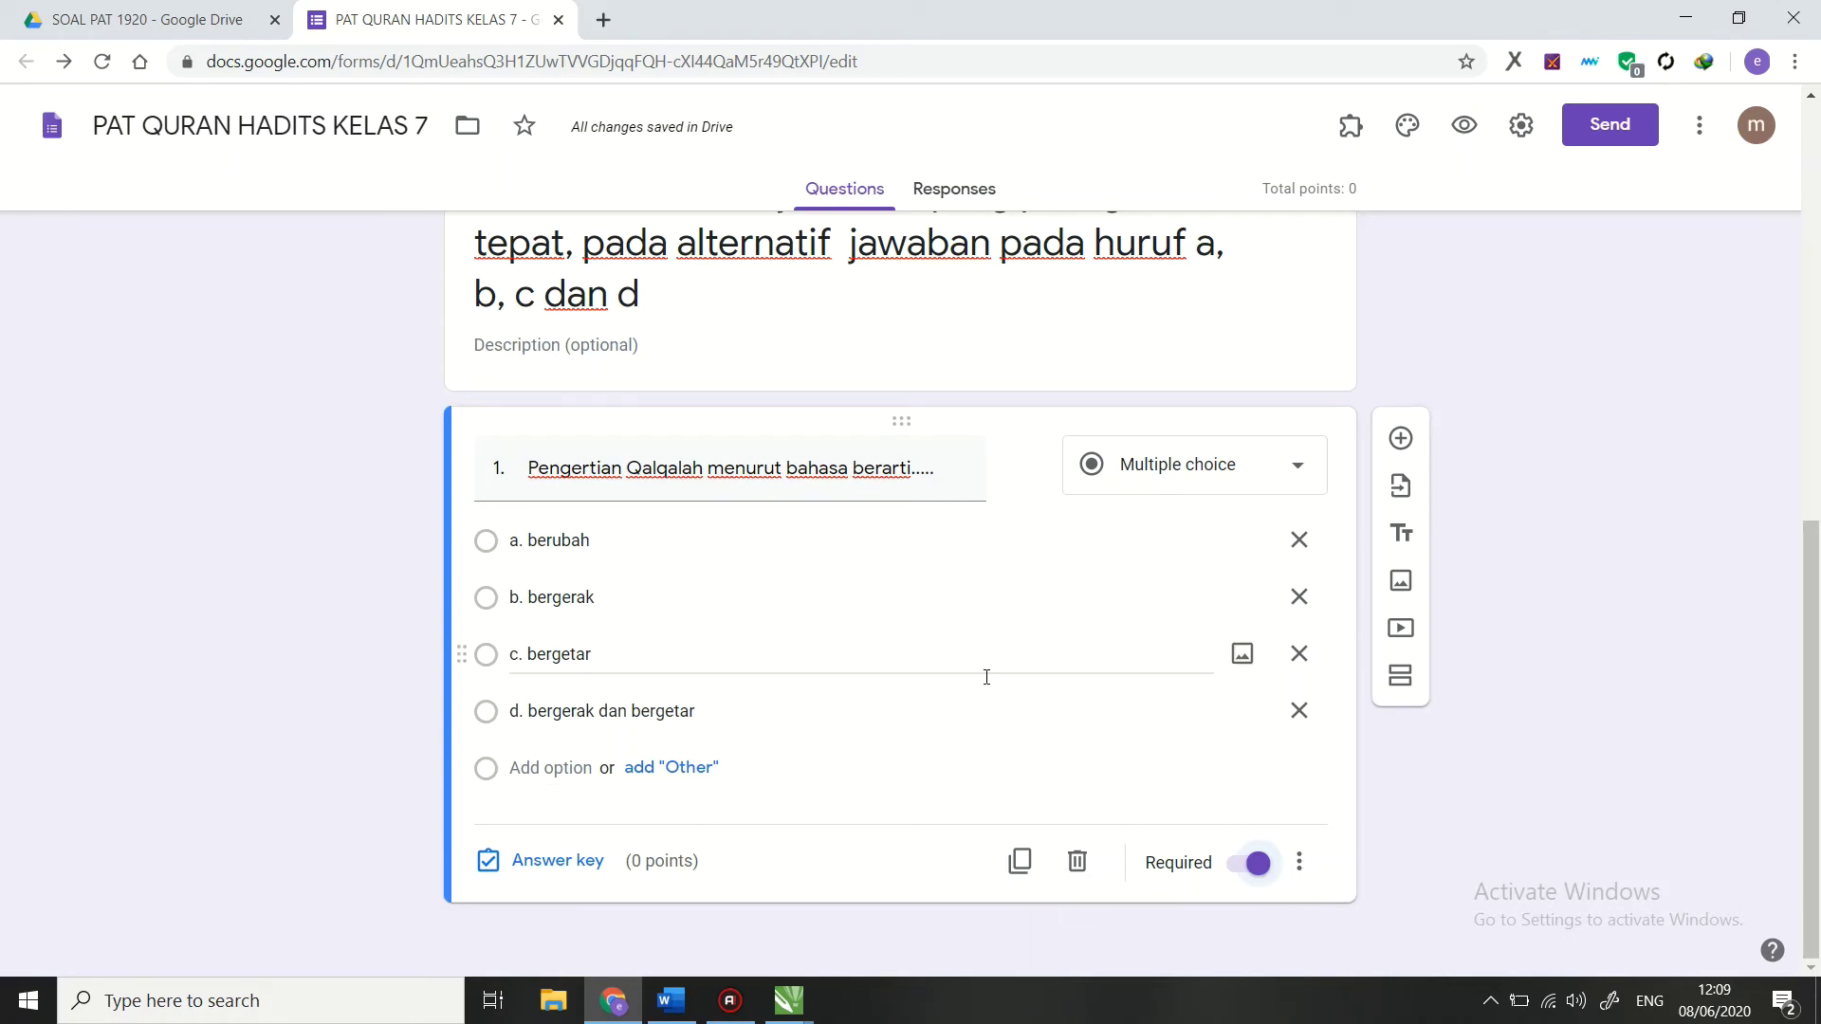
# Step: Set question 1's answer key to 5 points with "d. bergerak dan bergetar" as the correct answer, consulting the Word document for the answer
pyautogui.click(567, 861)
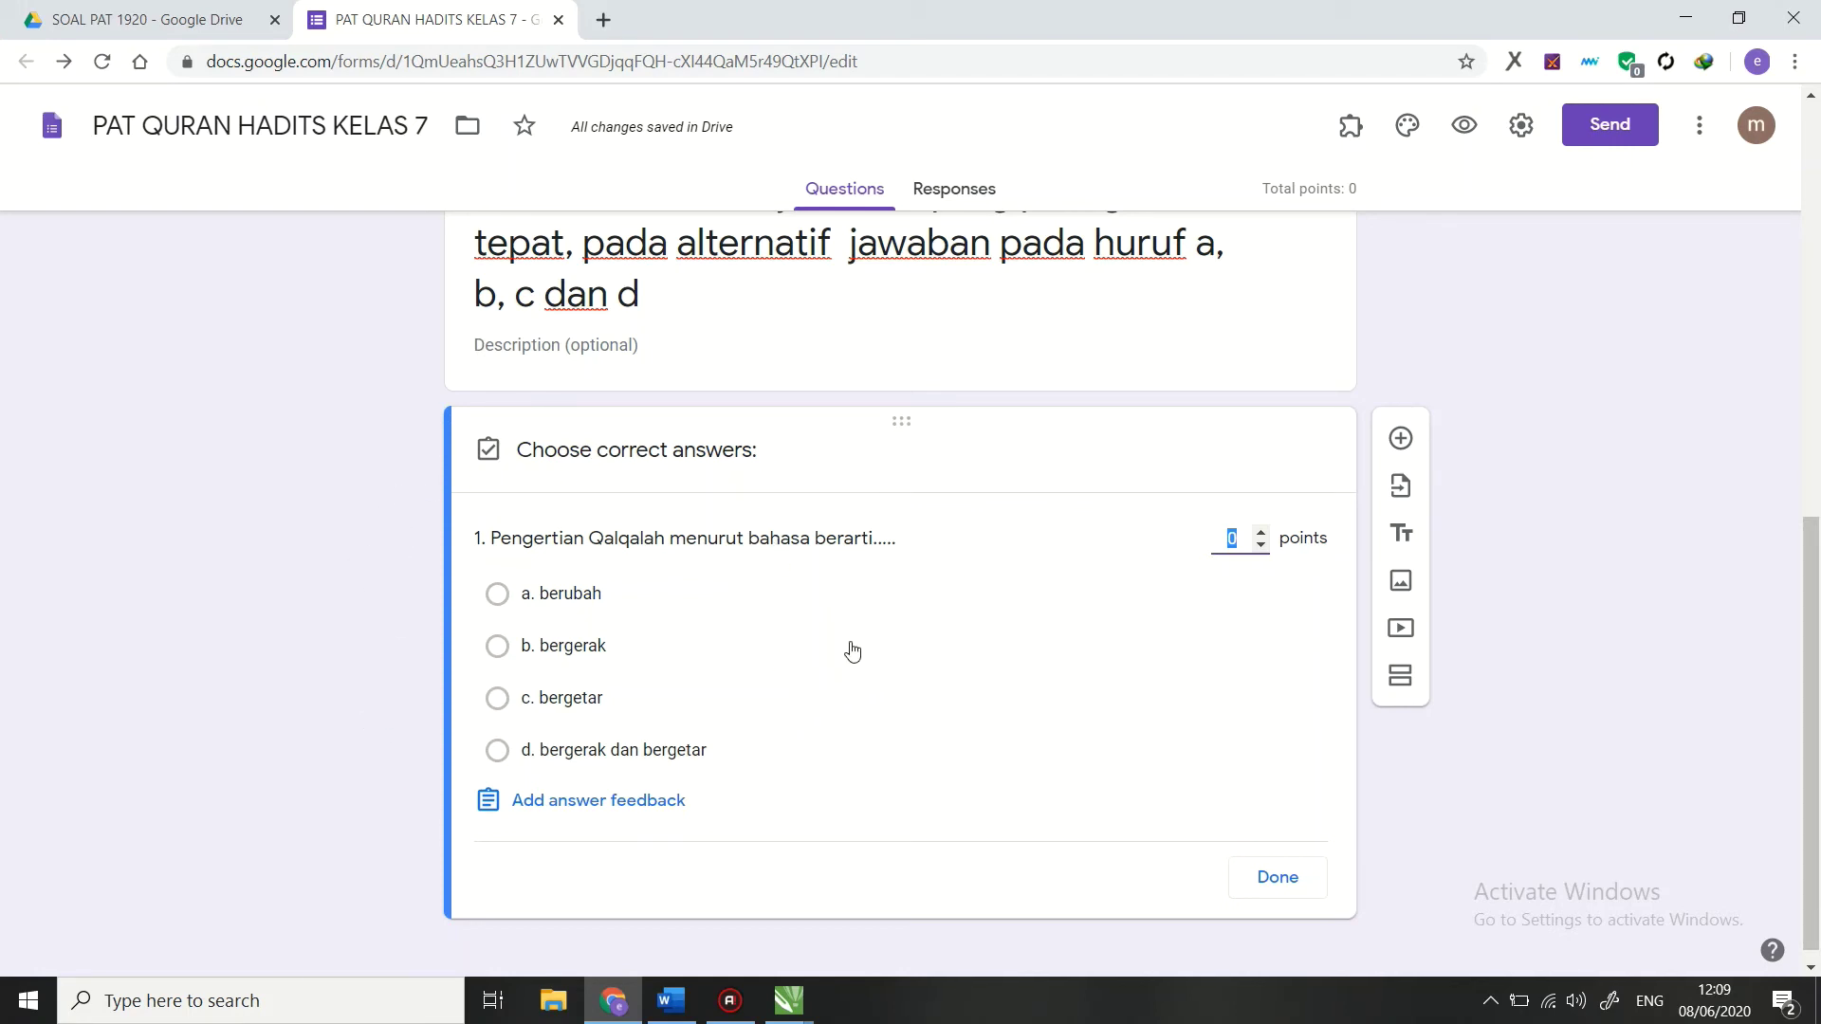
pyautogui.click(671, 1001)
pyautogui.scroll(-20, 787, 675)
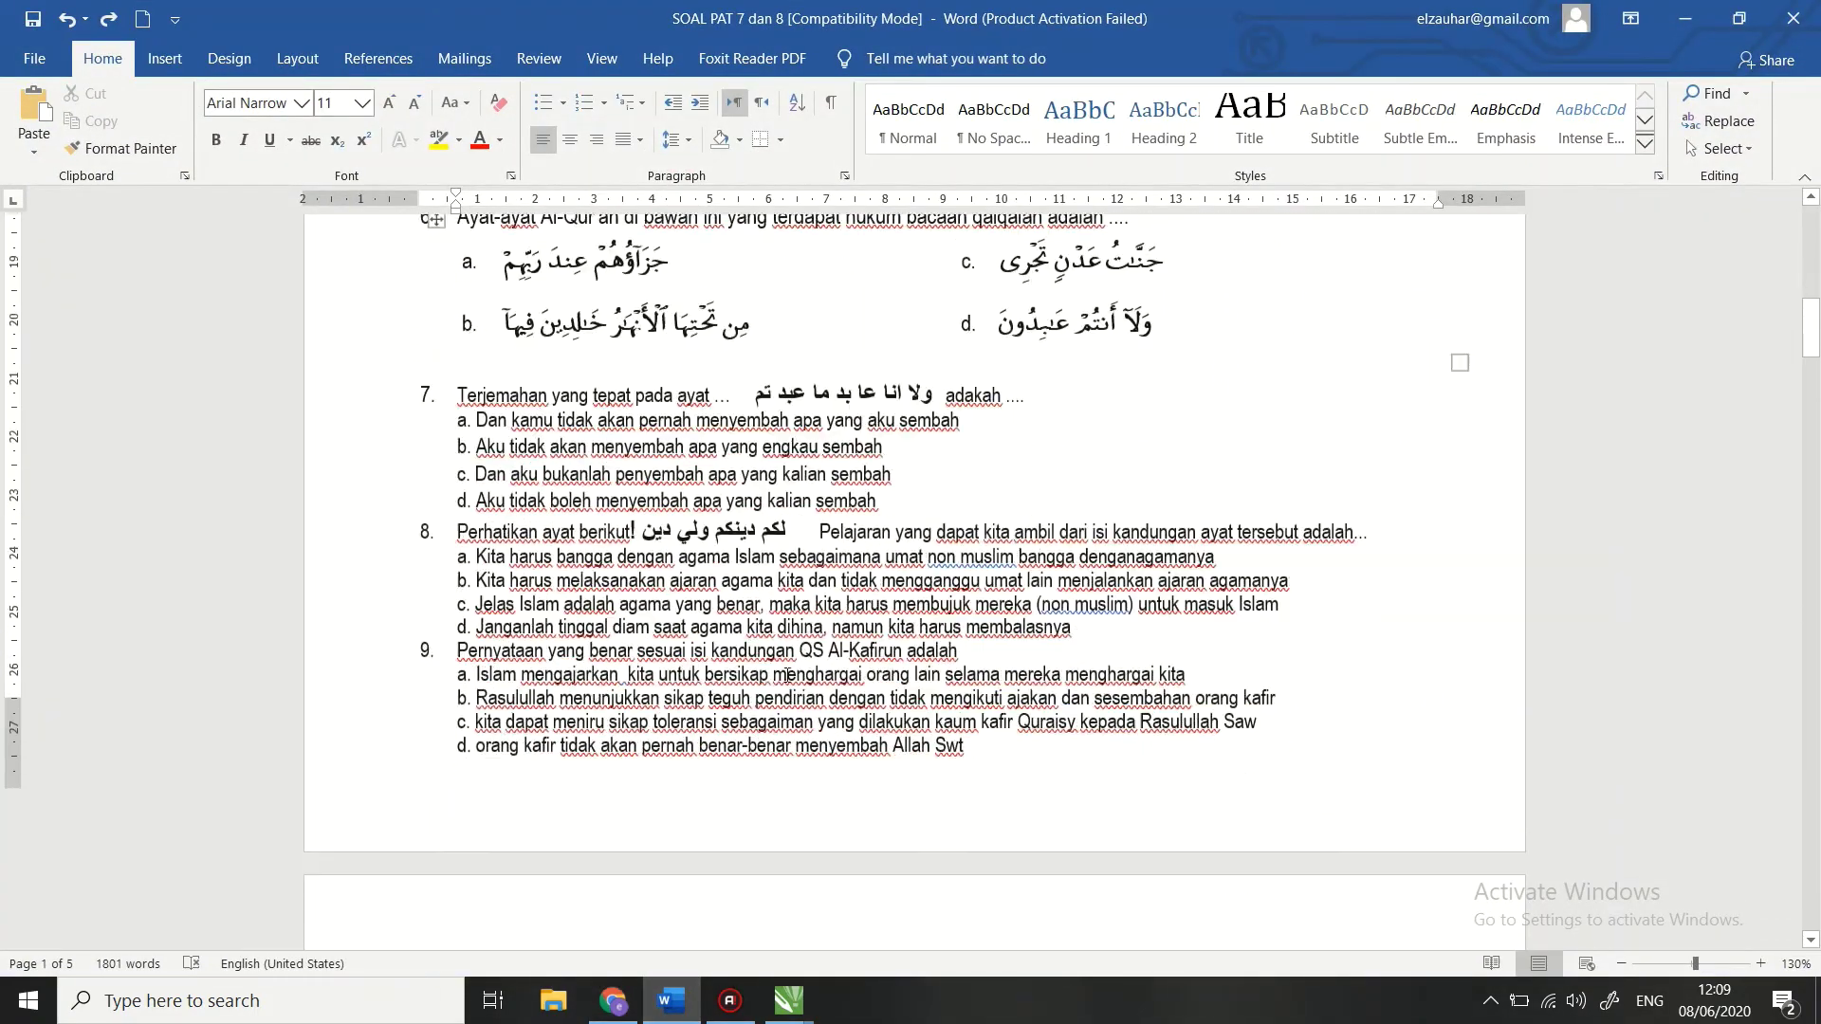
pyautogui.scroll(-2, 787, 675)
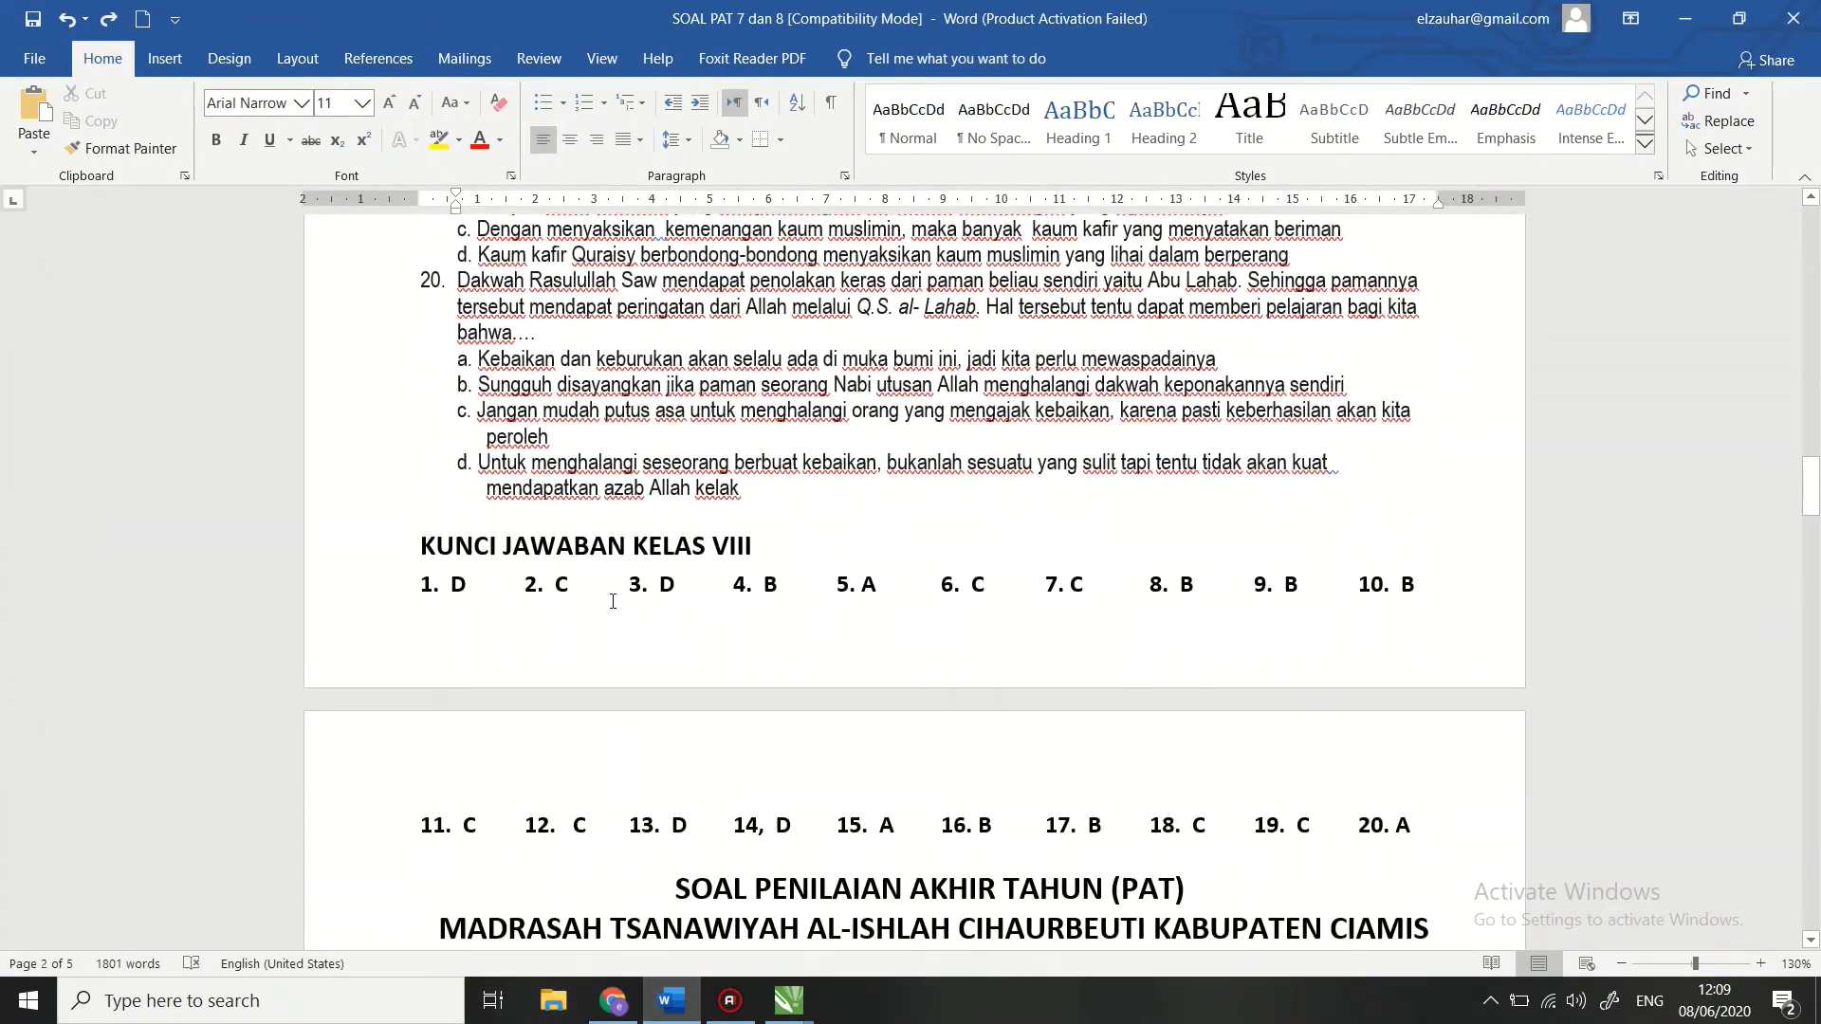
pyautogui.scroll(20, 540, 590)
pyautogui.scroll(15, 541, 590)
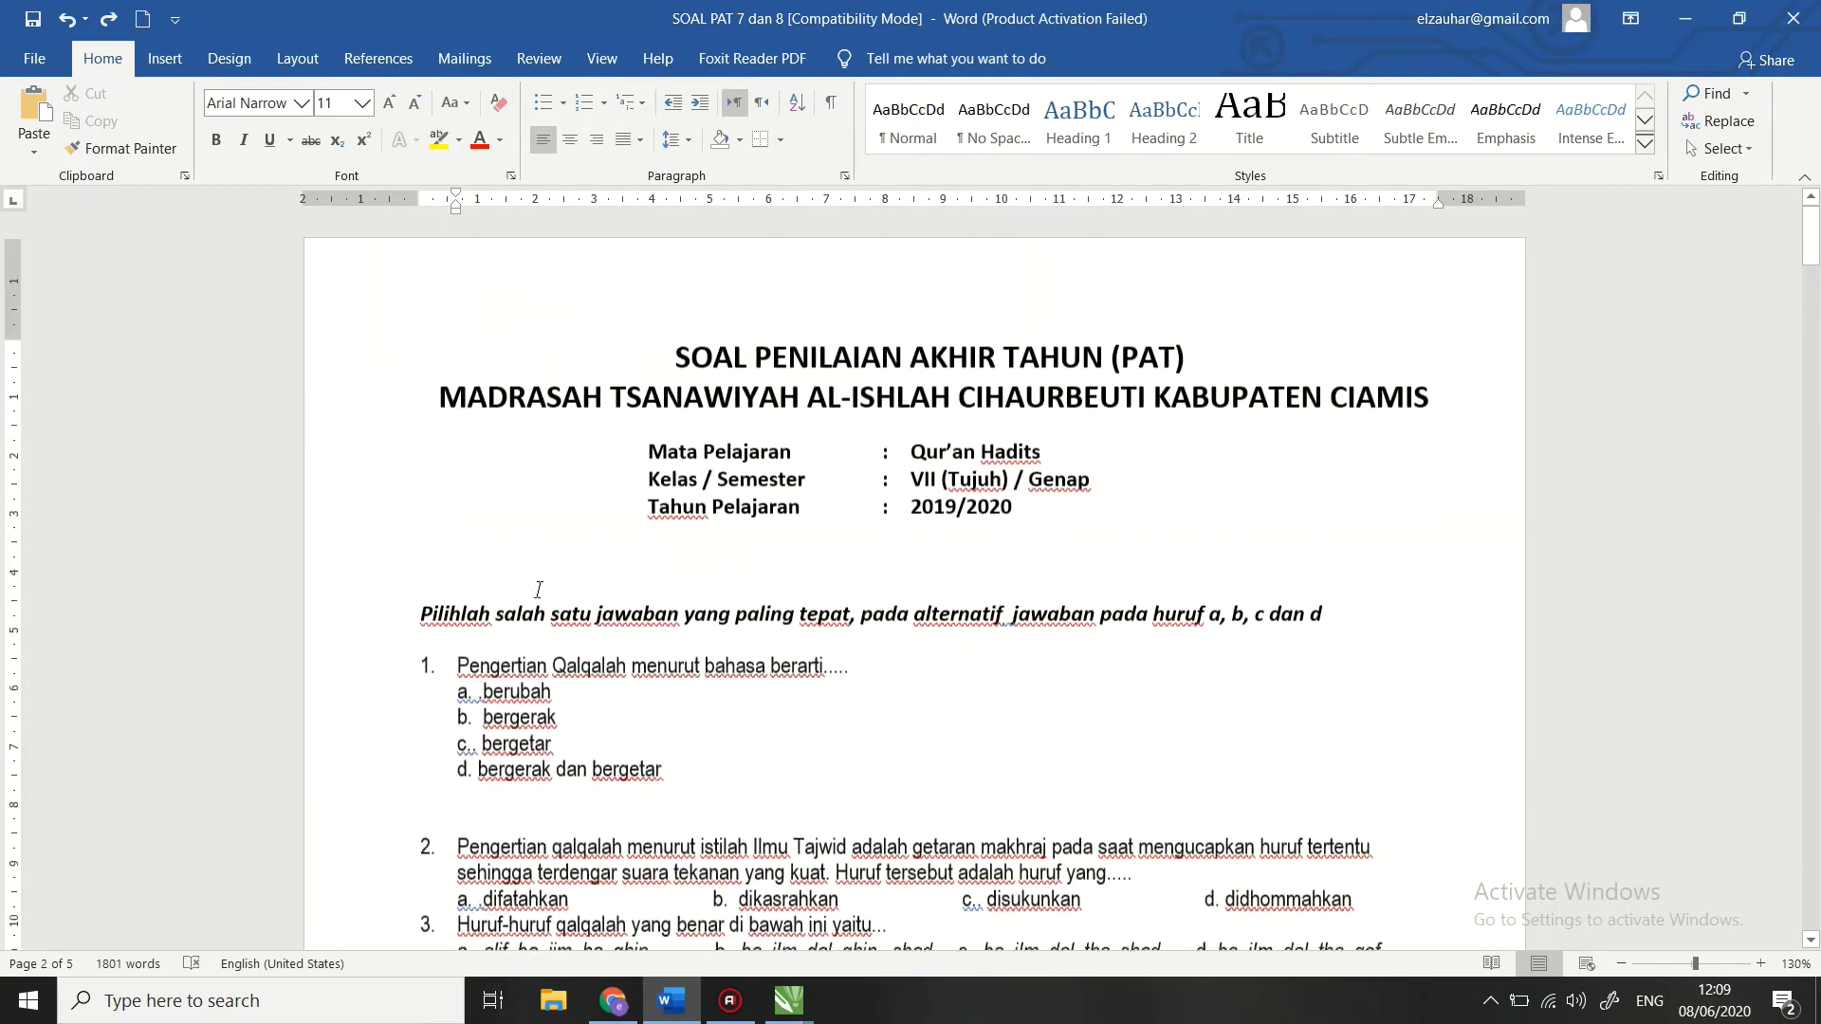
pyautogui.click(727, 1003)
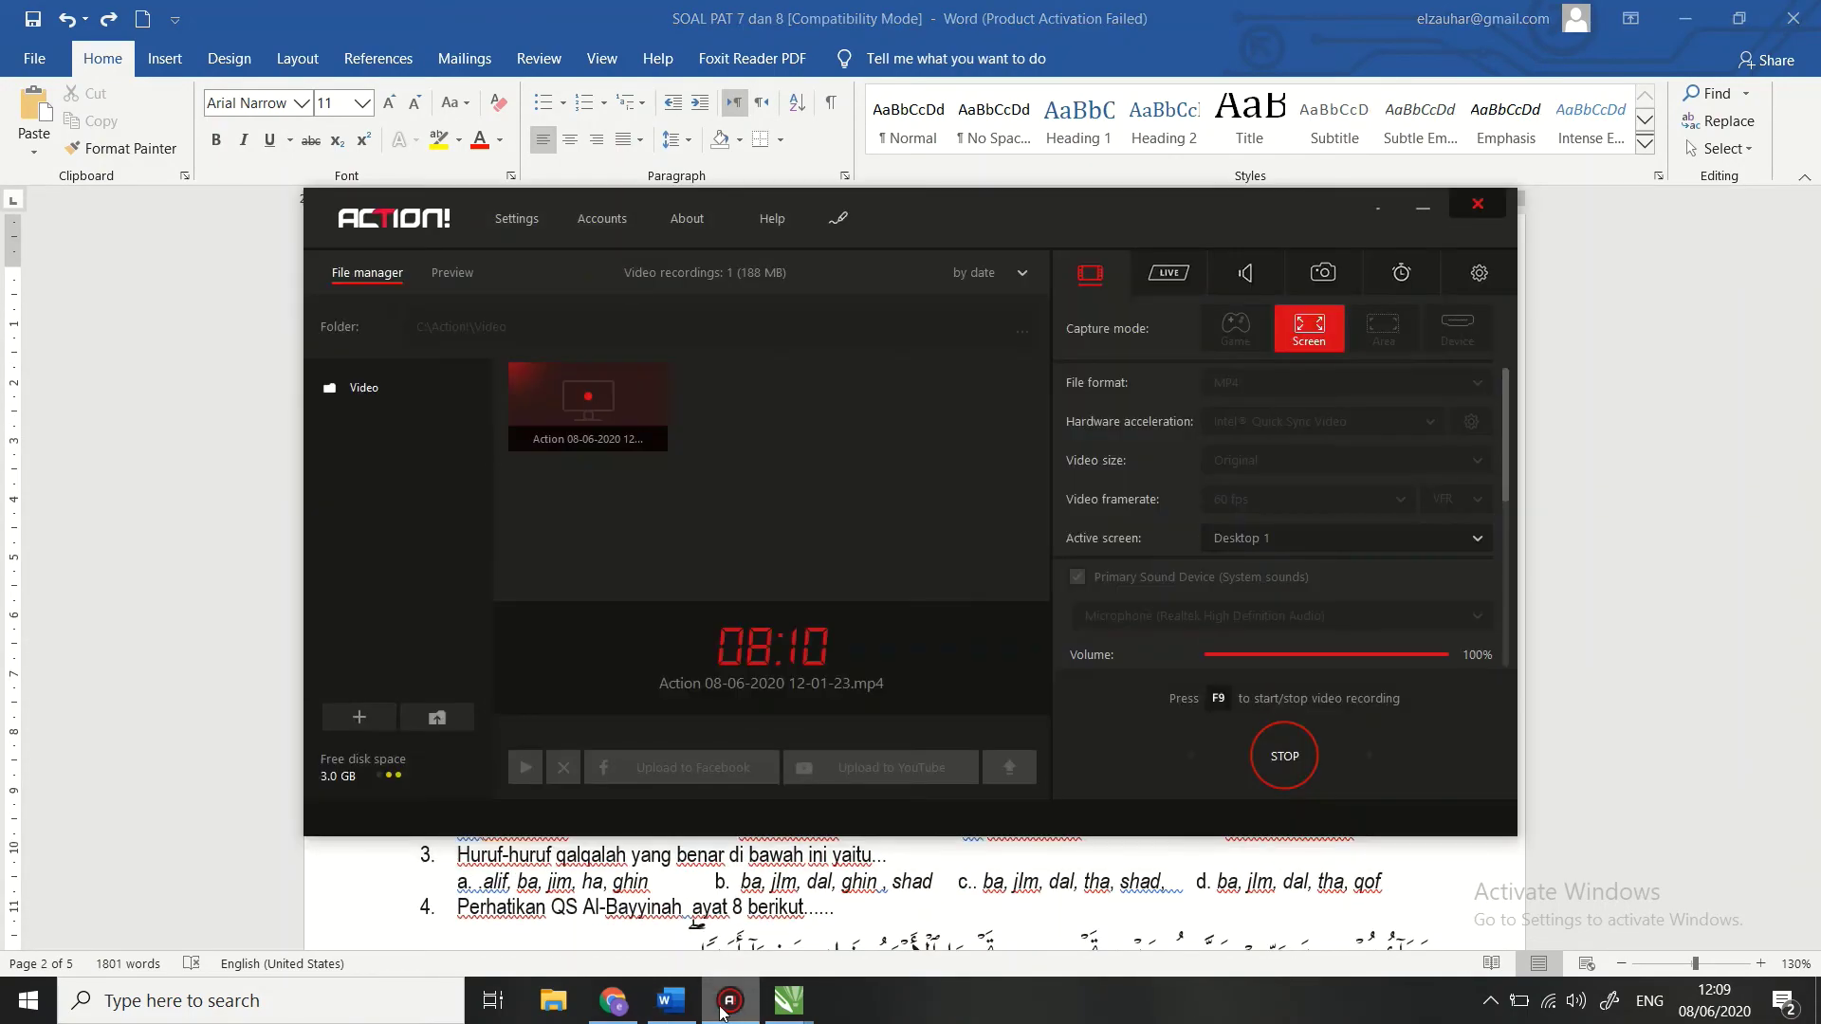
pyautogui.click(726, 1007)
pyautogui.click(633, 1017)
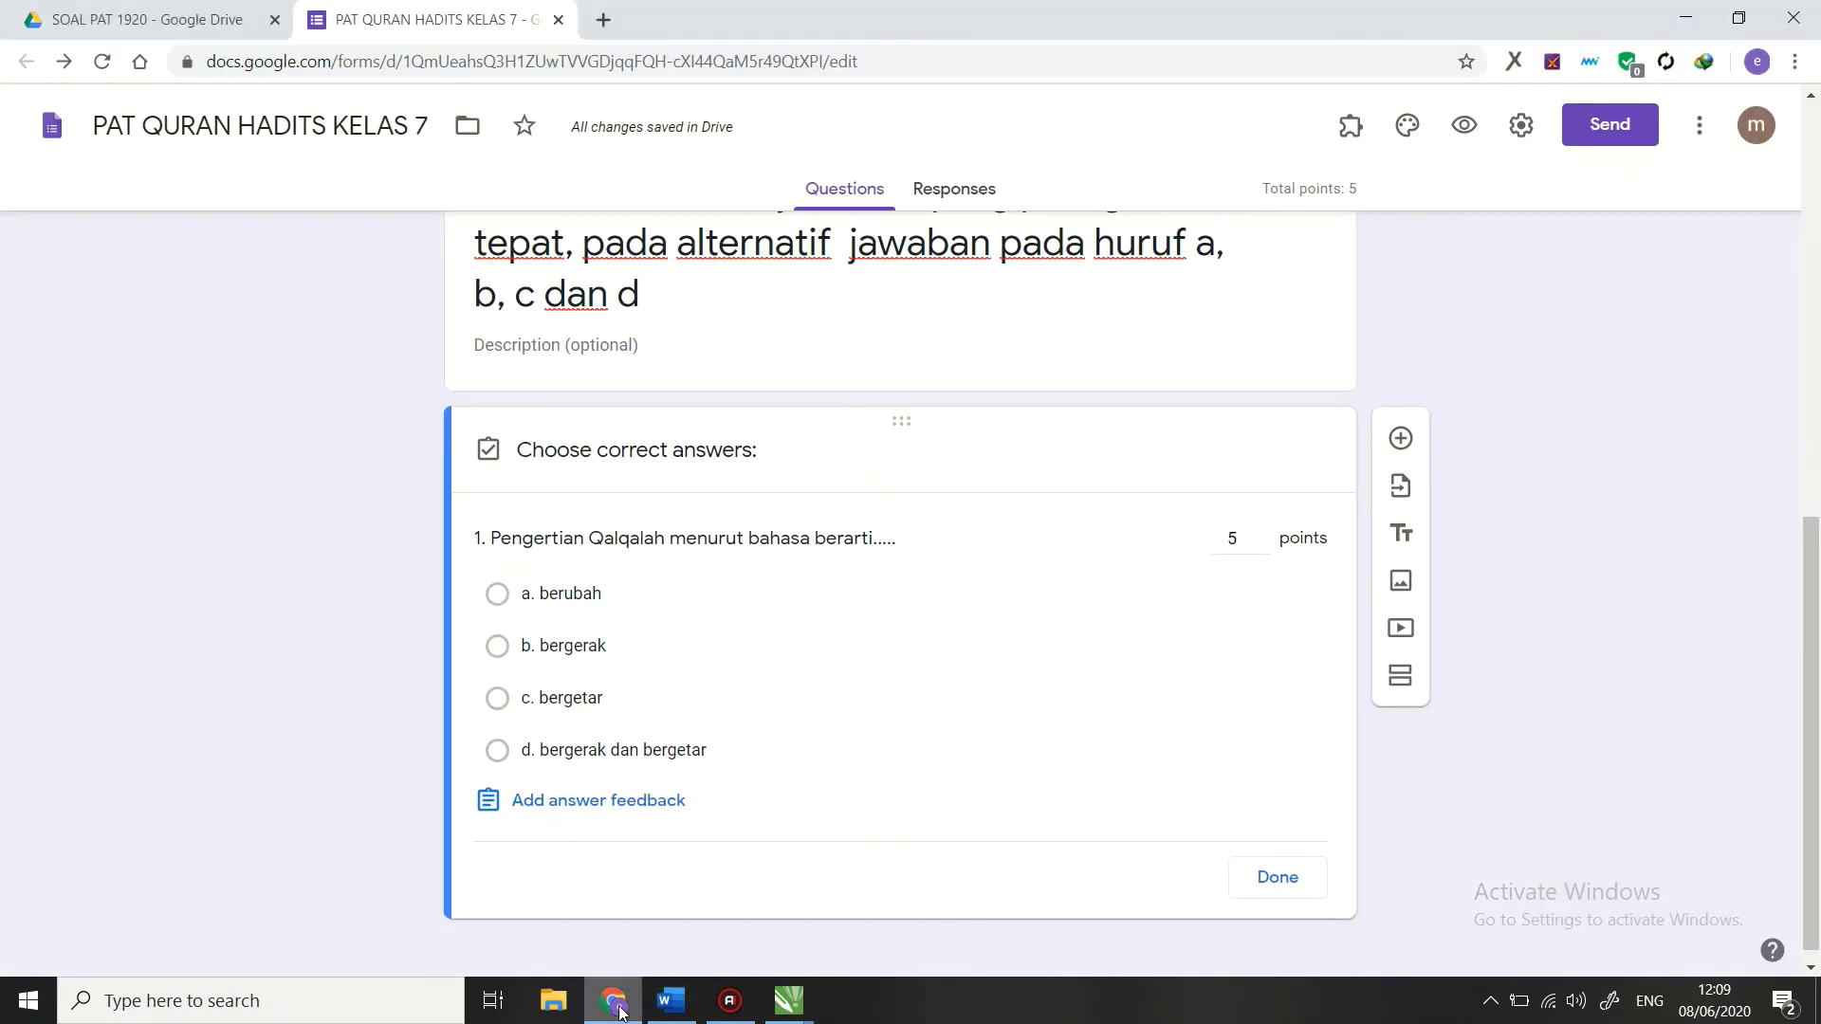
pyautogui.click(497, 751)
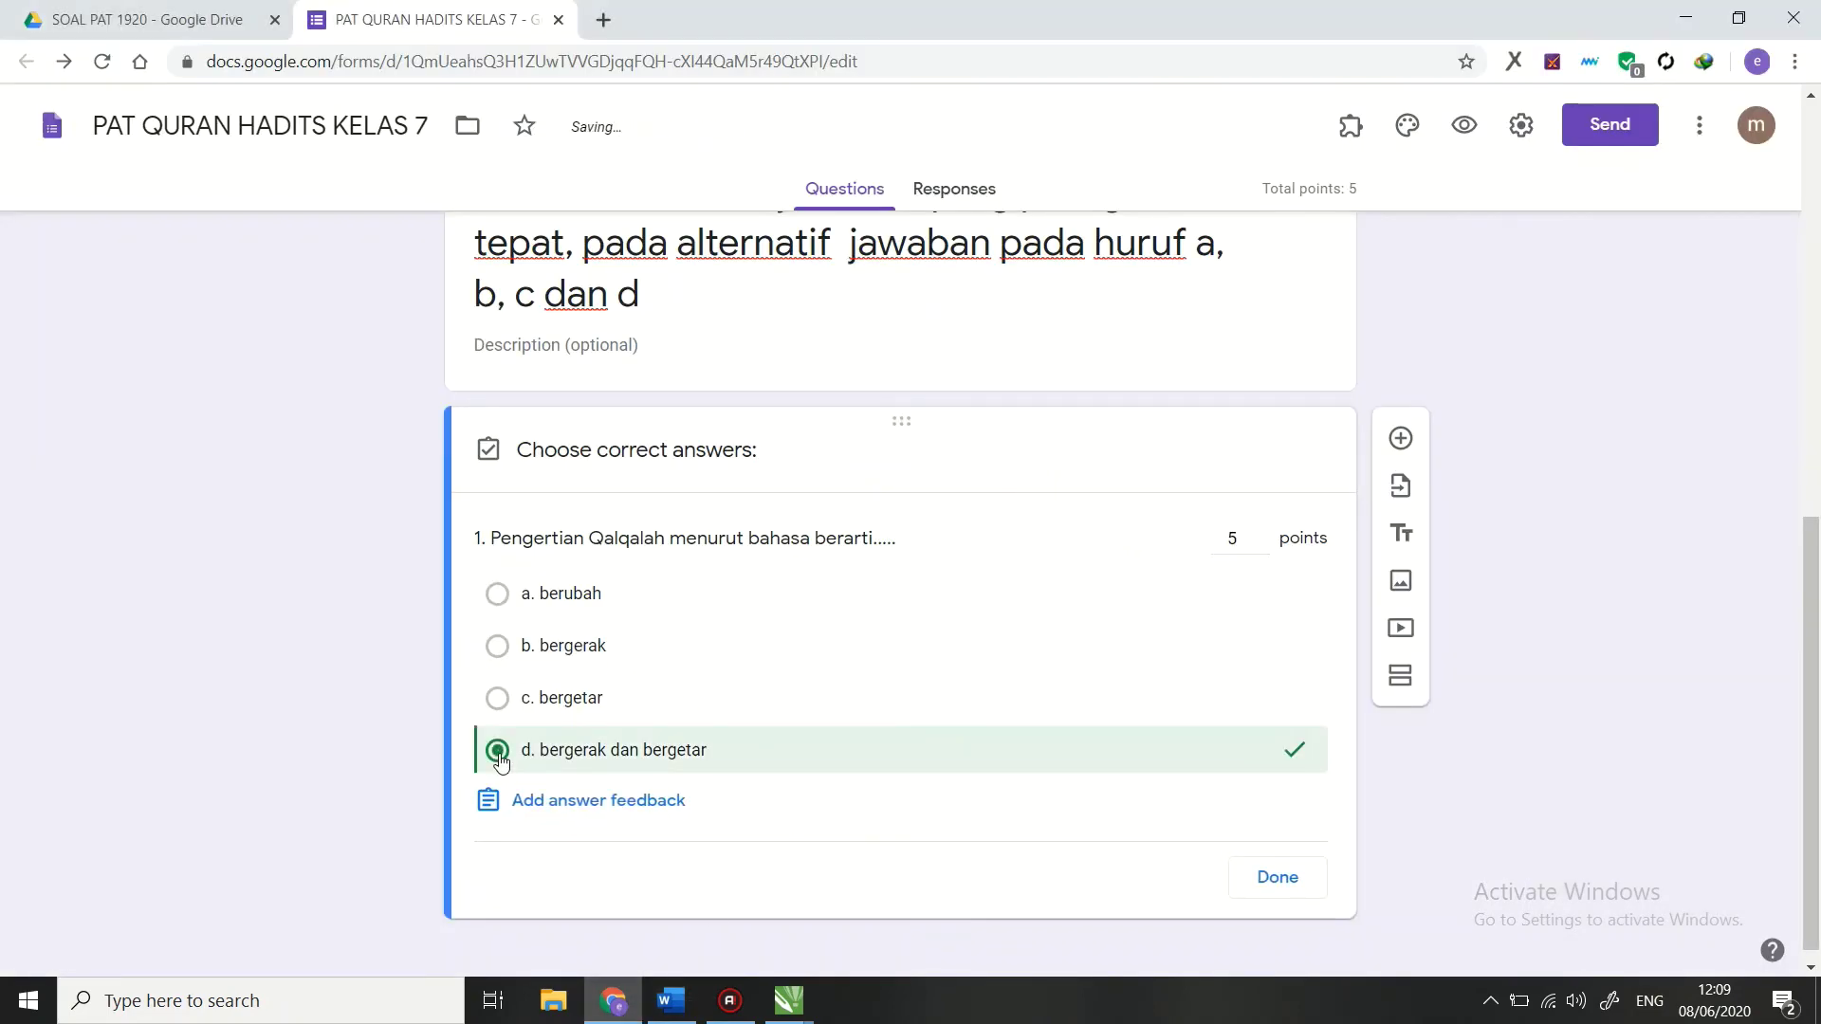
# Step: Finish question 1's answer key and add a new question below it
pyautogui.click(1275, 879)
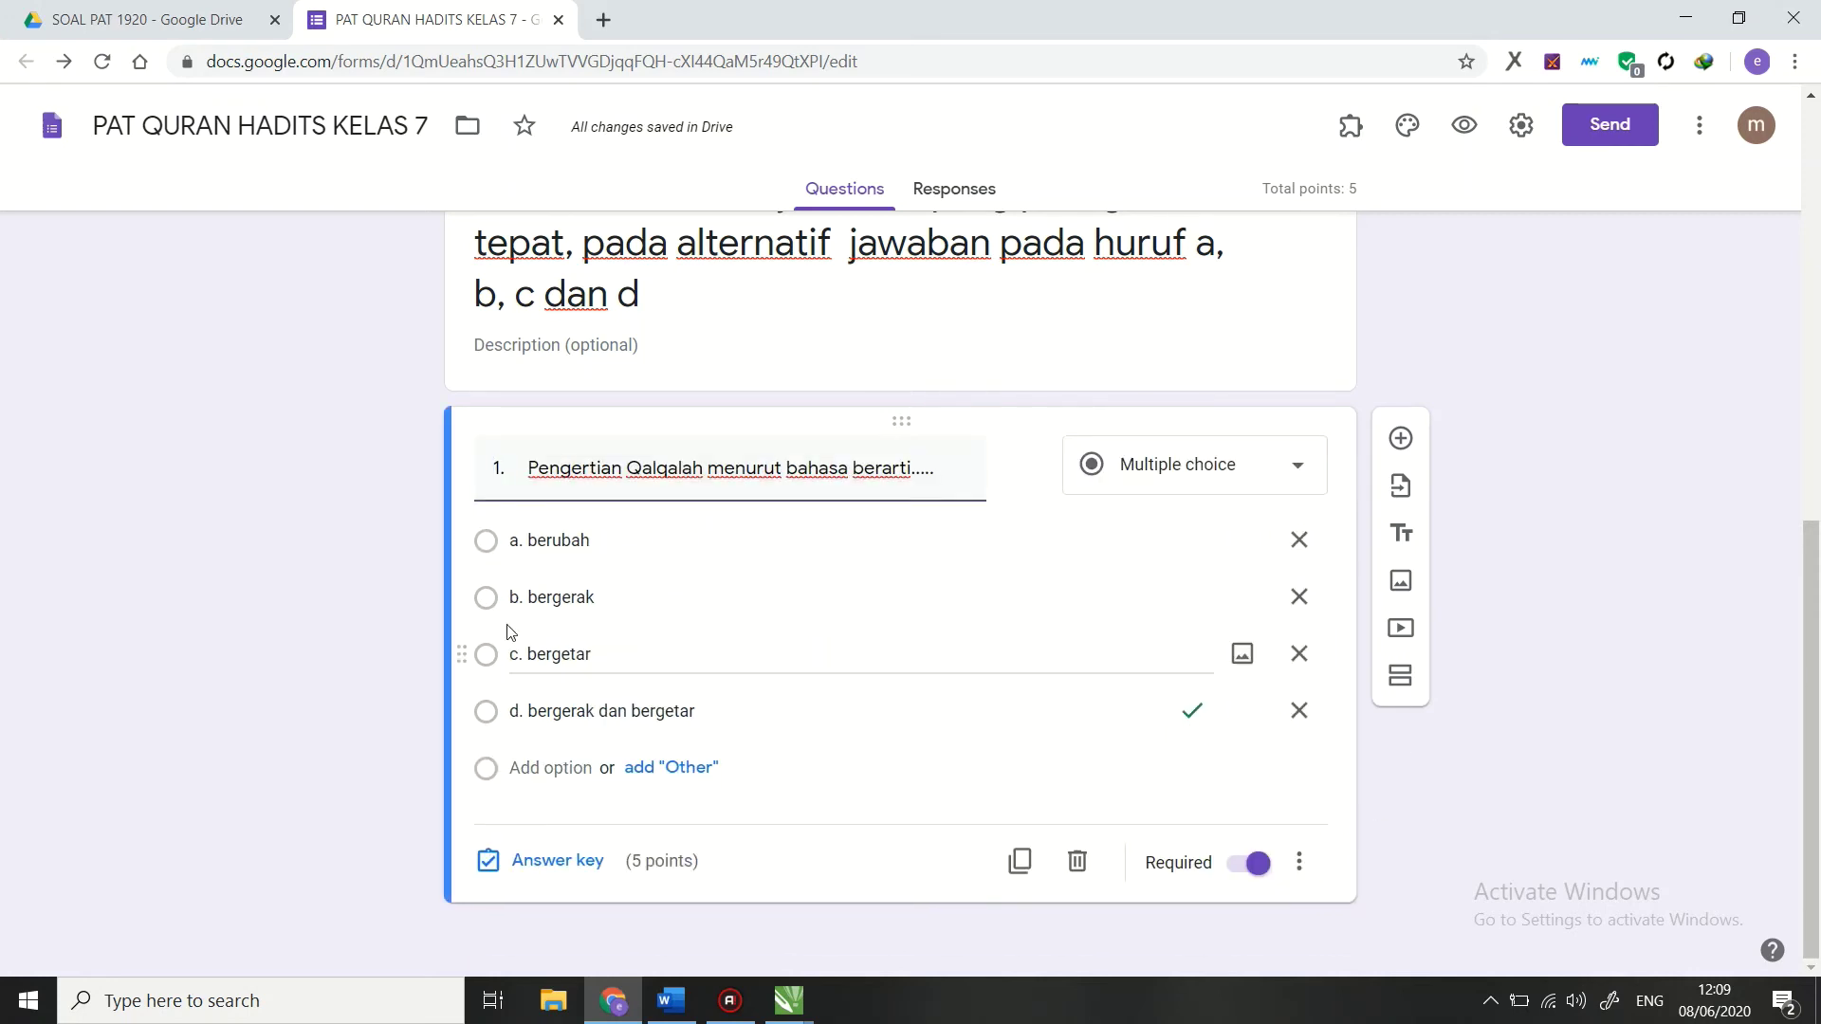
pyautogui.click(1400, 439)
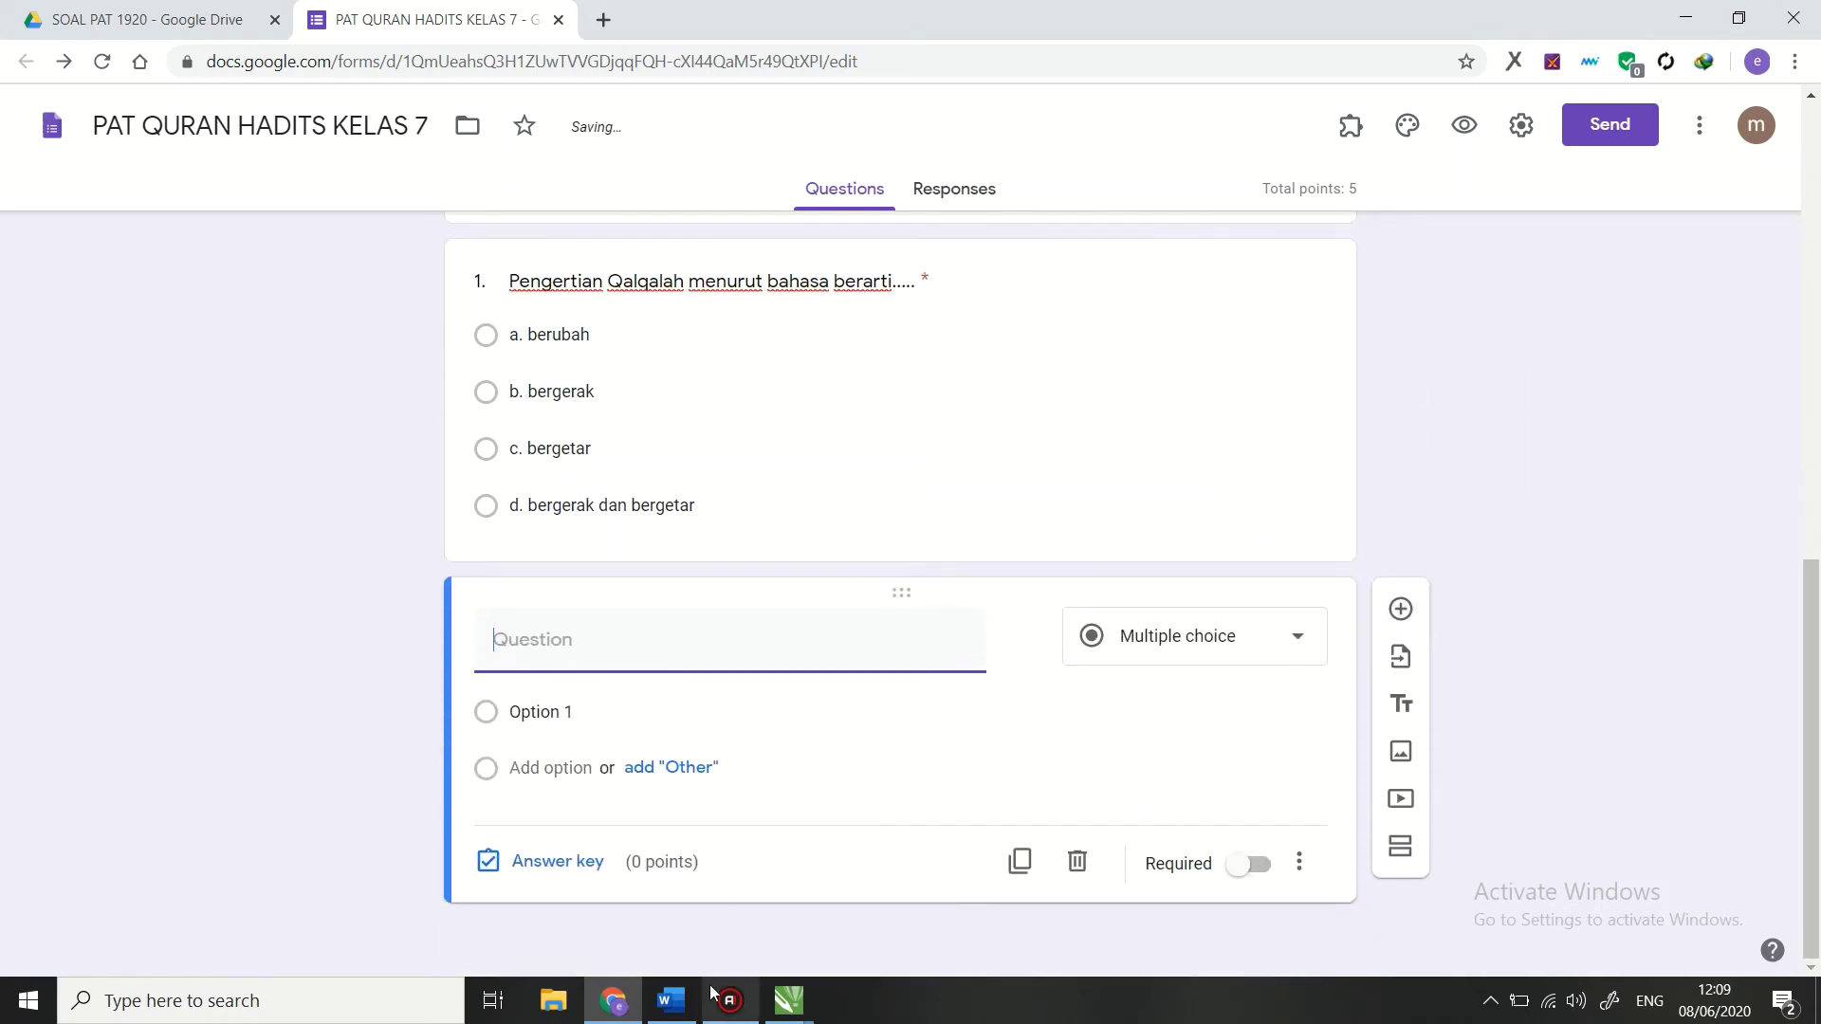
# Step: In the Word document, put question 2's answer choices b, c and d on separate lines and add a blank line before question 3
pyautogui.click(670, 1000)
pyautogui.scroll(-3, 667, 673)
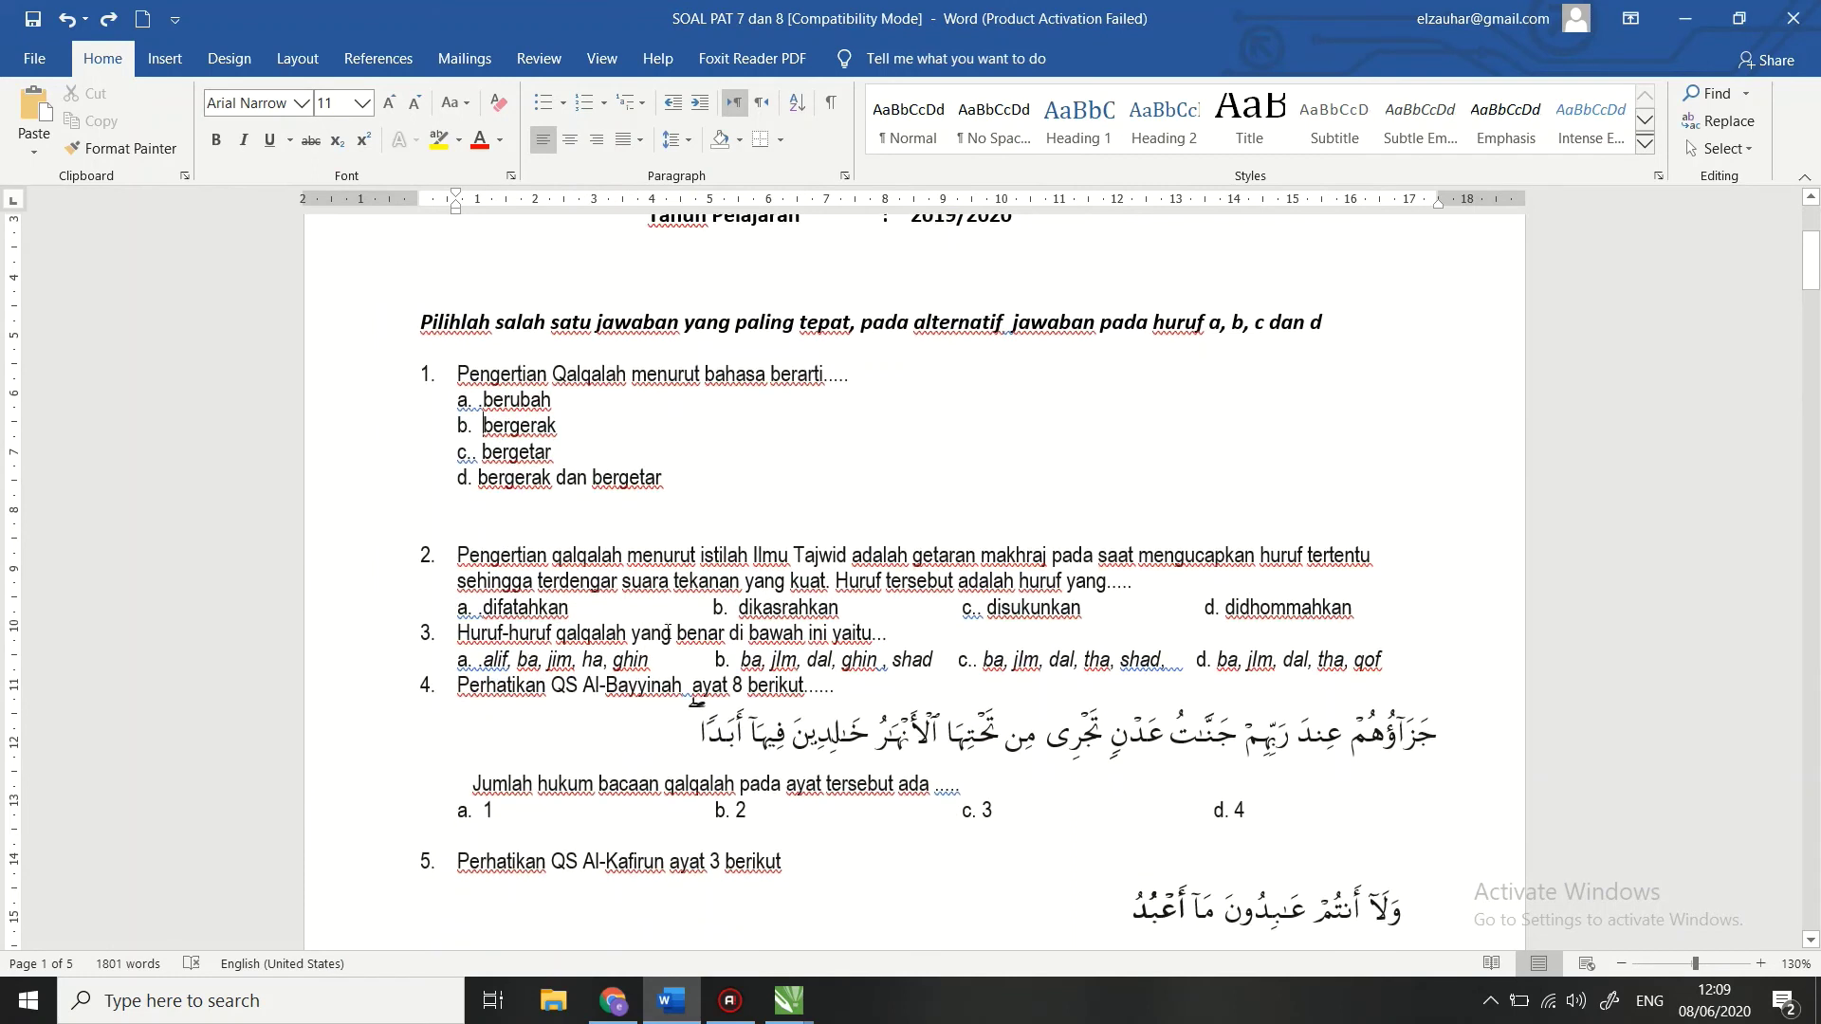
pyautogui.press('Return')
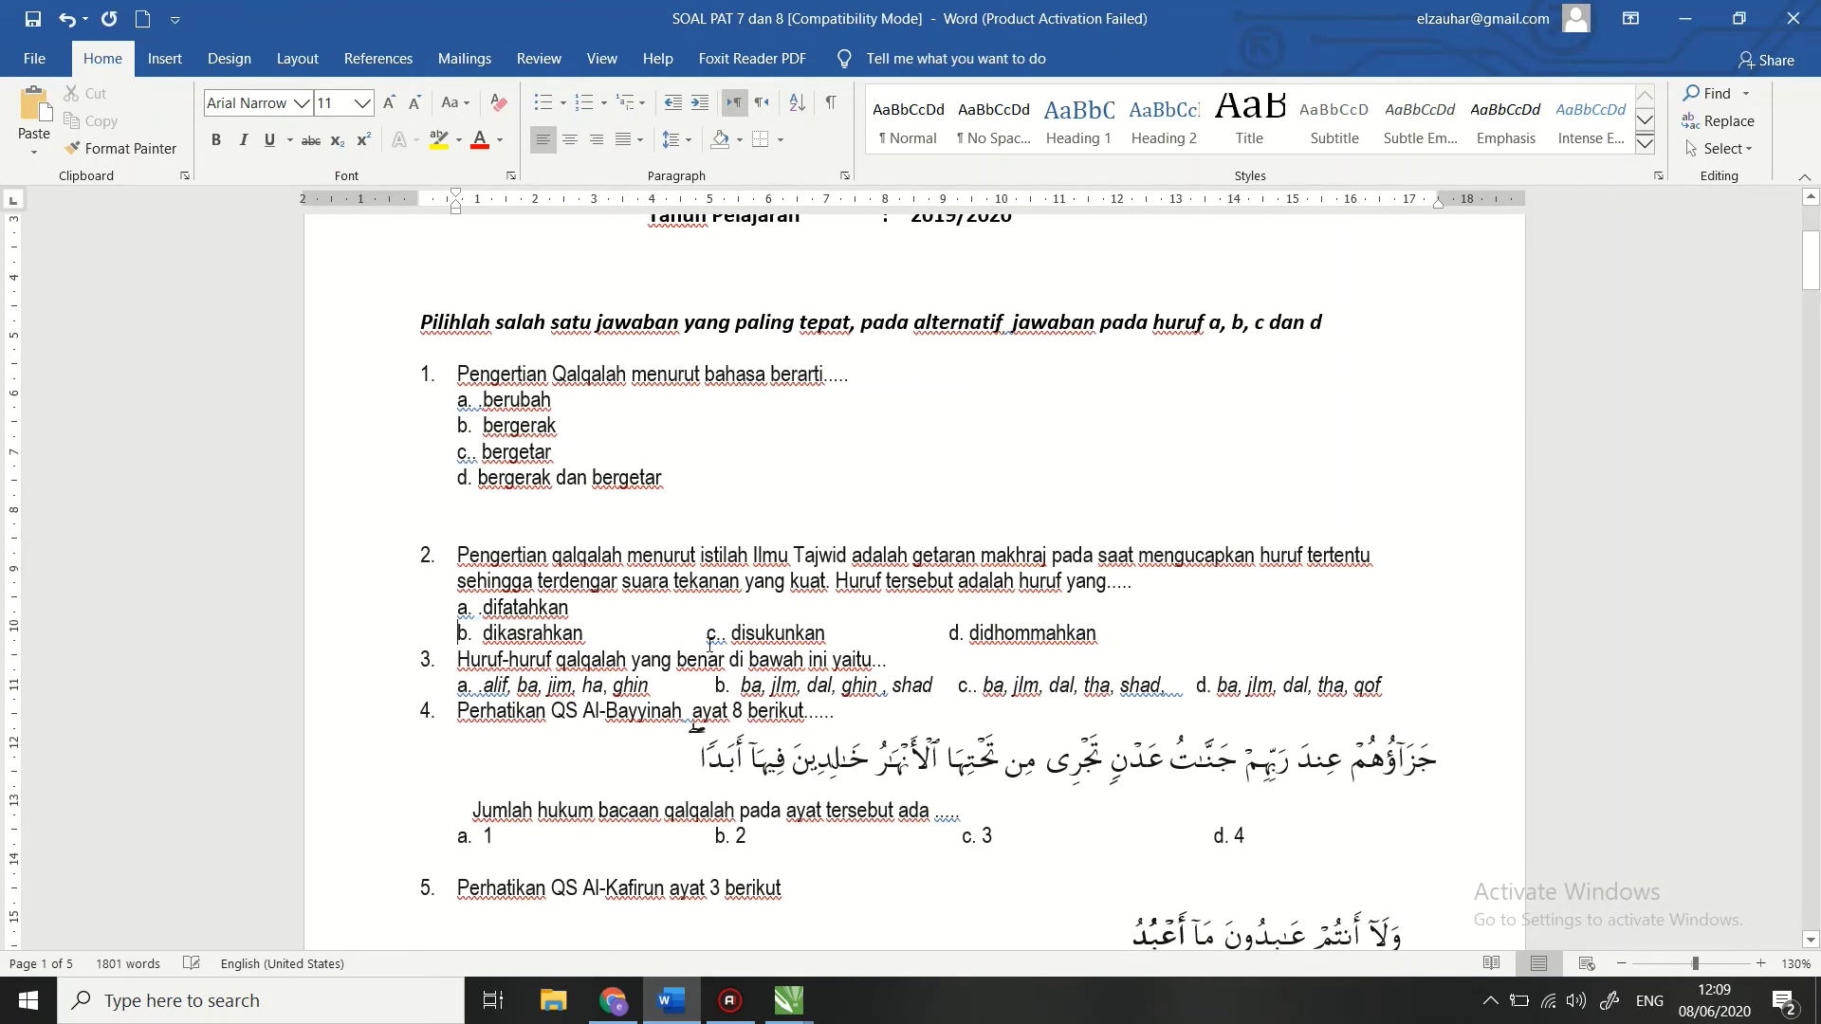
pyautogui.click(708, 633)
pyautogui.press('Return')
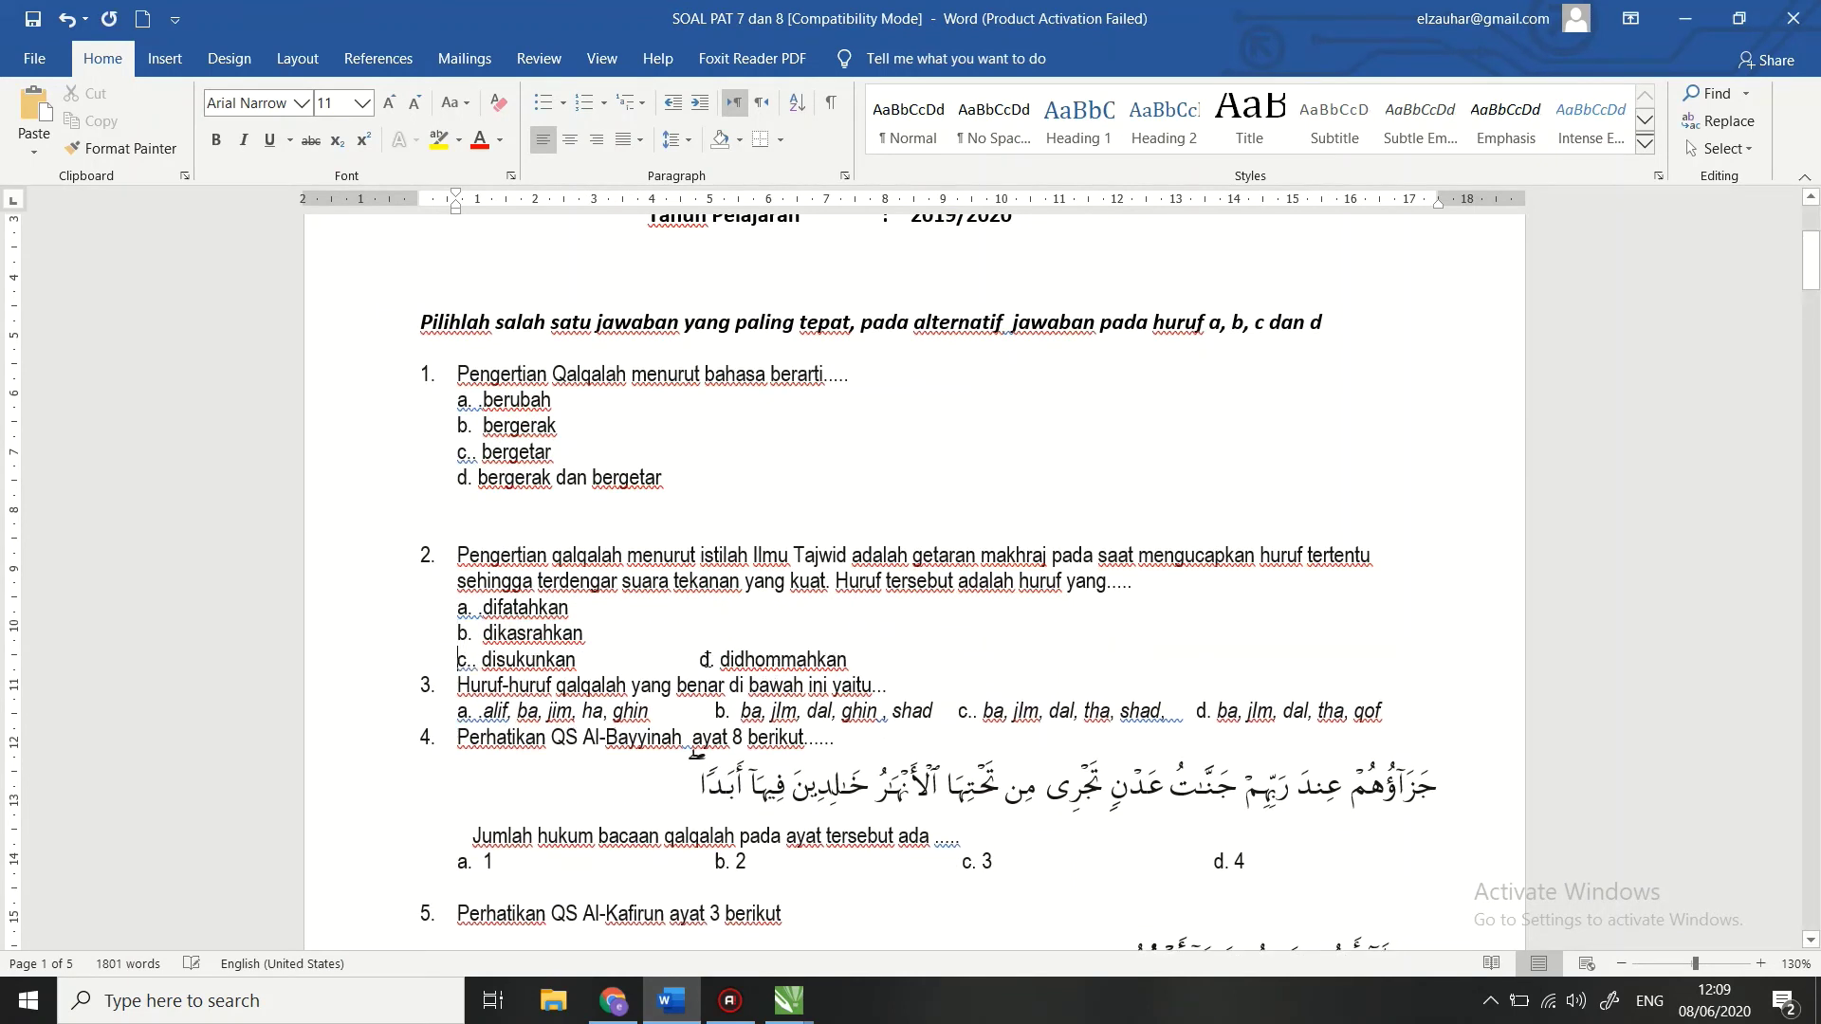
pyautogui.press('Return')
pyautogui.click(624, 682)
pyautogui.press('Return')
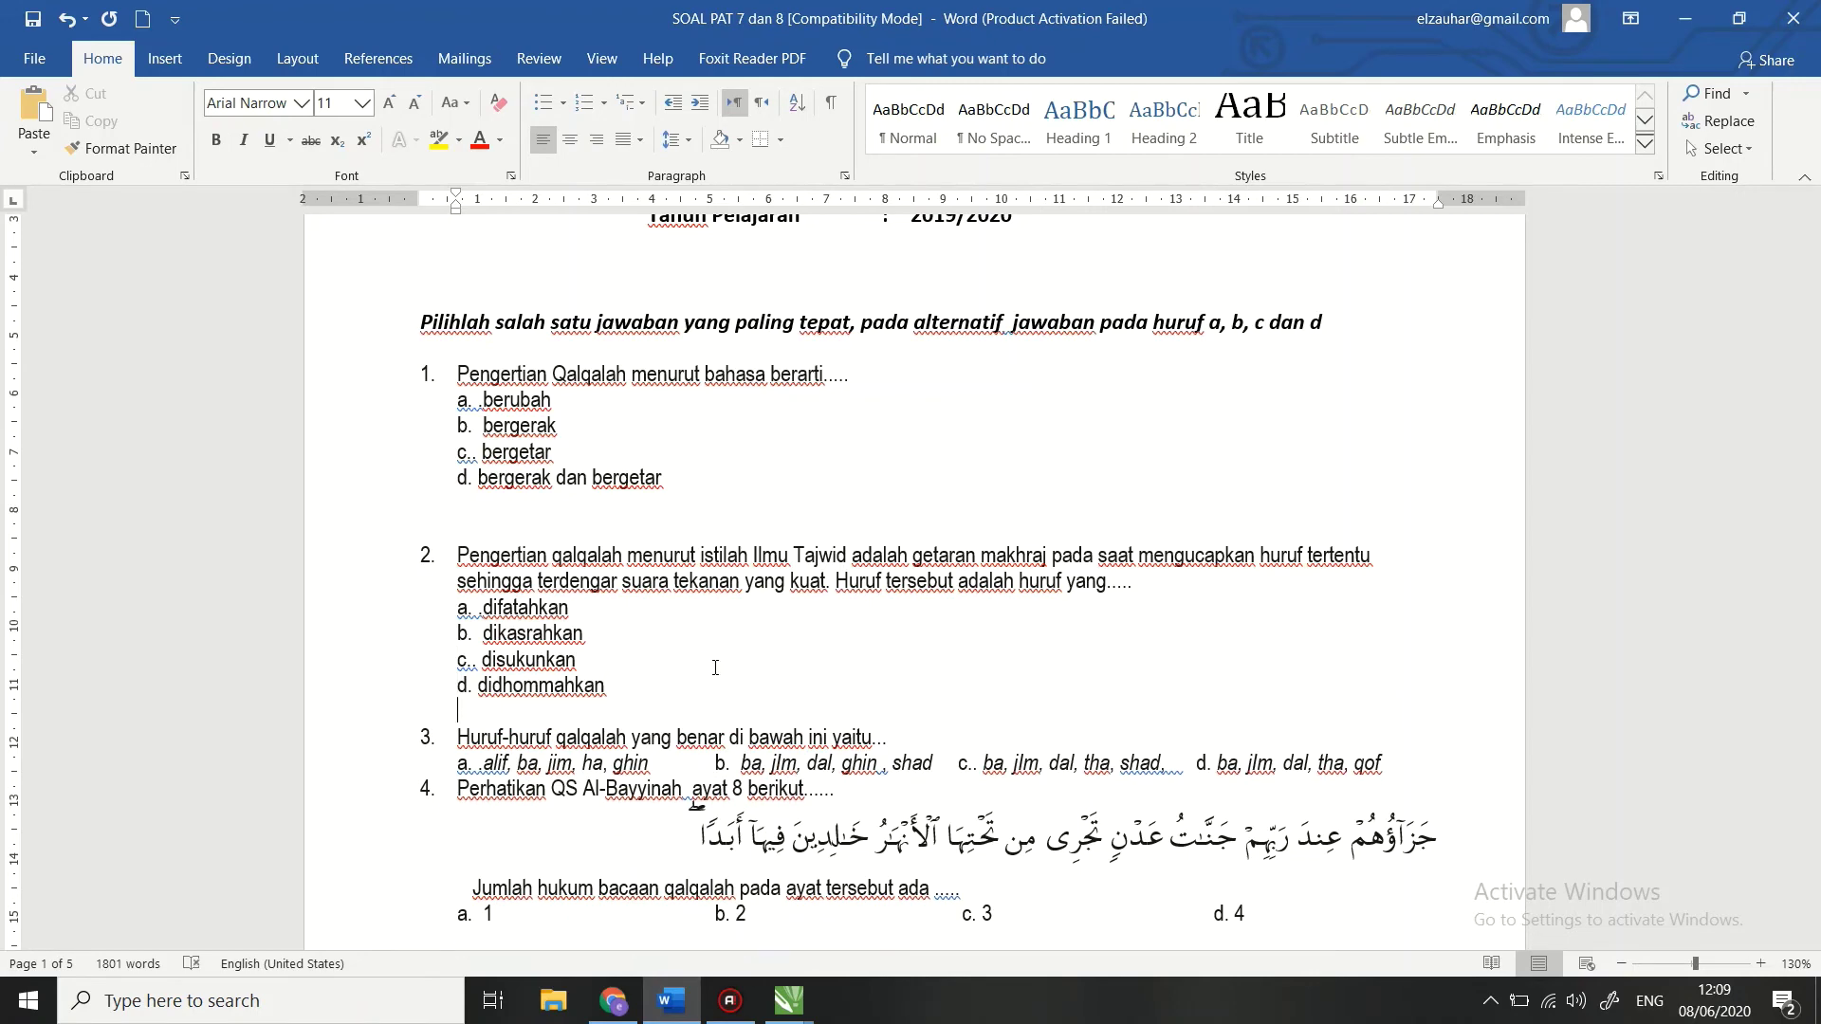
# Step: Copy the text of question 2 from the Word document and paste it as the new question's text in the form
pyautogui.moveTo(1138, 581); pyautogui.dragTo(522, 527)
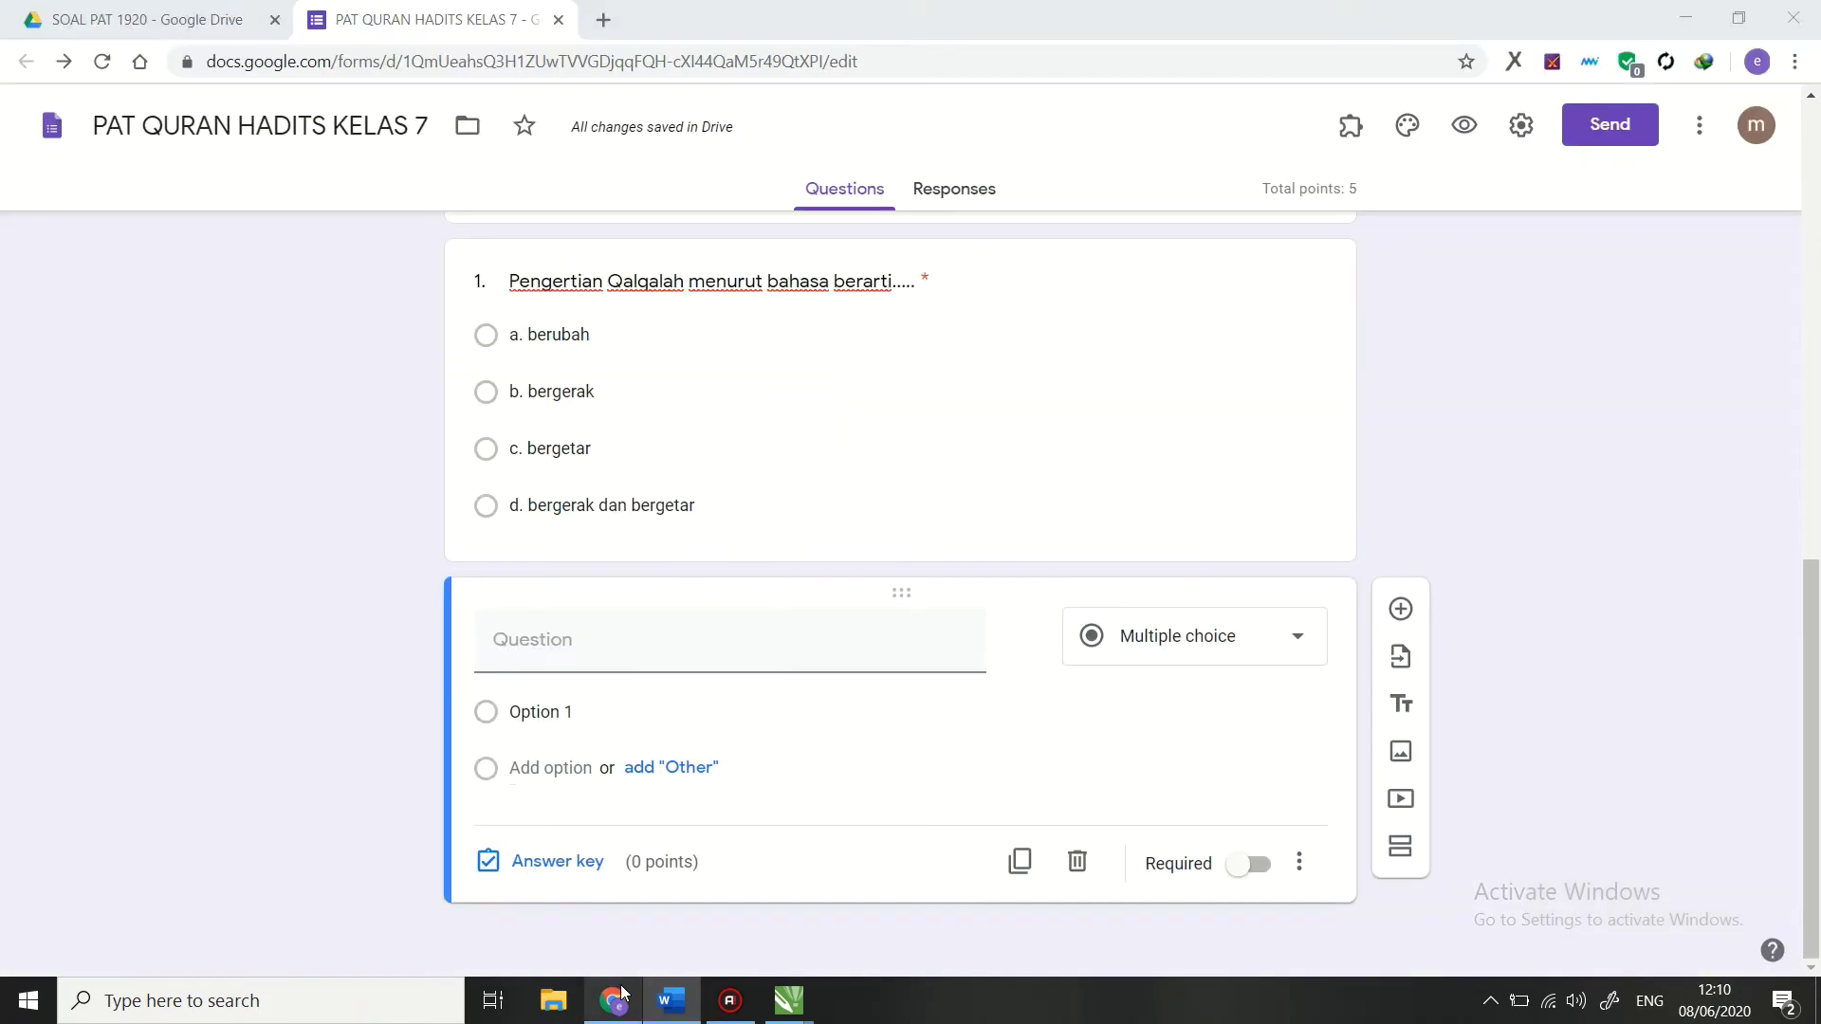
pyautogui.click(613, 1001)
pyautogui.click(630, 660)
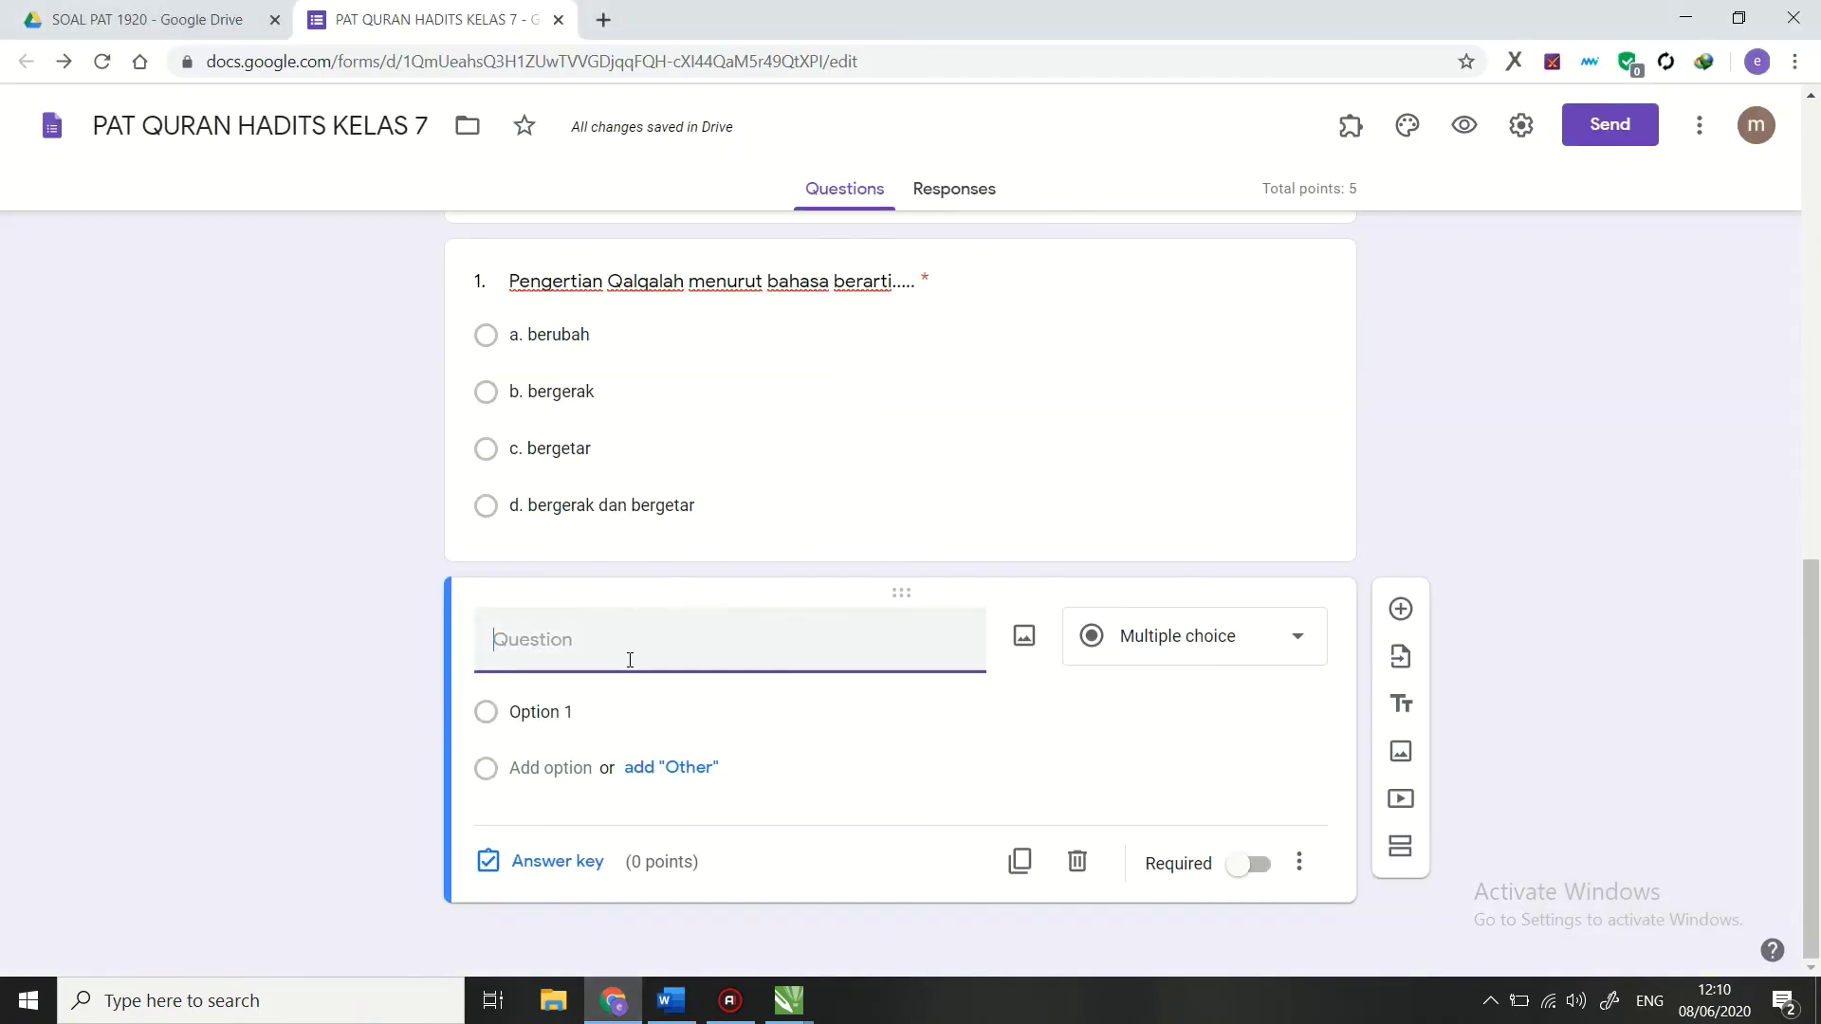
pyautogui.write('2.\tPengertian qalqalah menurut istilah Ilmu Tajwid adalah getaran makhraj pada saat mengucapkan huruf tertentu sehingga terdengar suara tekanan yang kuat. Huruf tersebut adalah huruf yang.....')
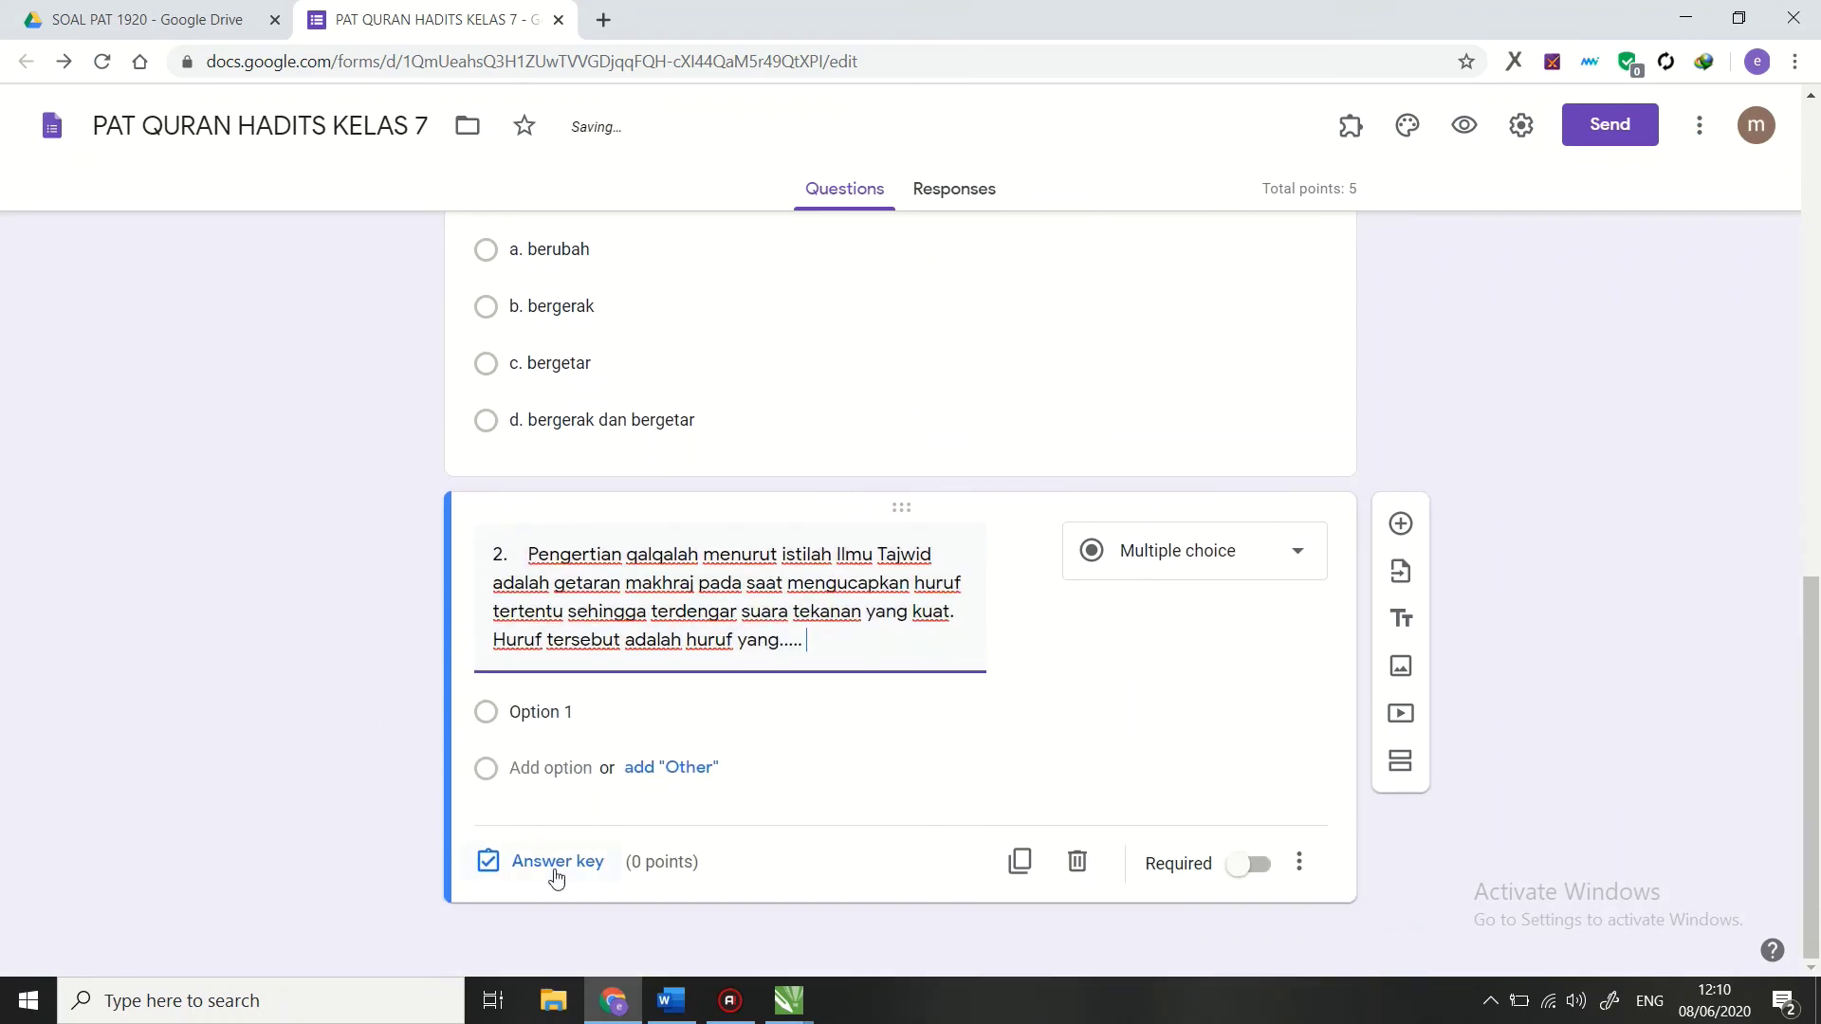
# Step: Copy answer choices a to d of question 2 from the Word document and paste them as the question's options, in place of Option 1
pyautogui.click(654, 1005)
pyautogui.moveTo(611, 685); pyautogui.dragTo(455, 606)
pyautogui.hotkey('ctrl', 'c')
pyautogui.click(621, 1000)
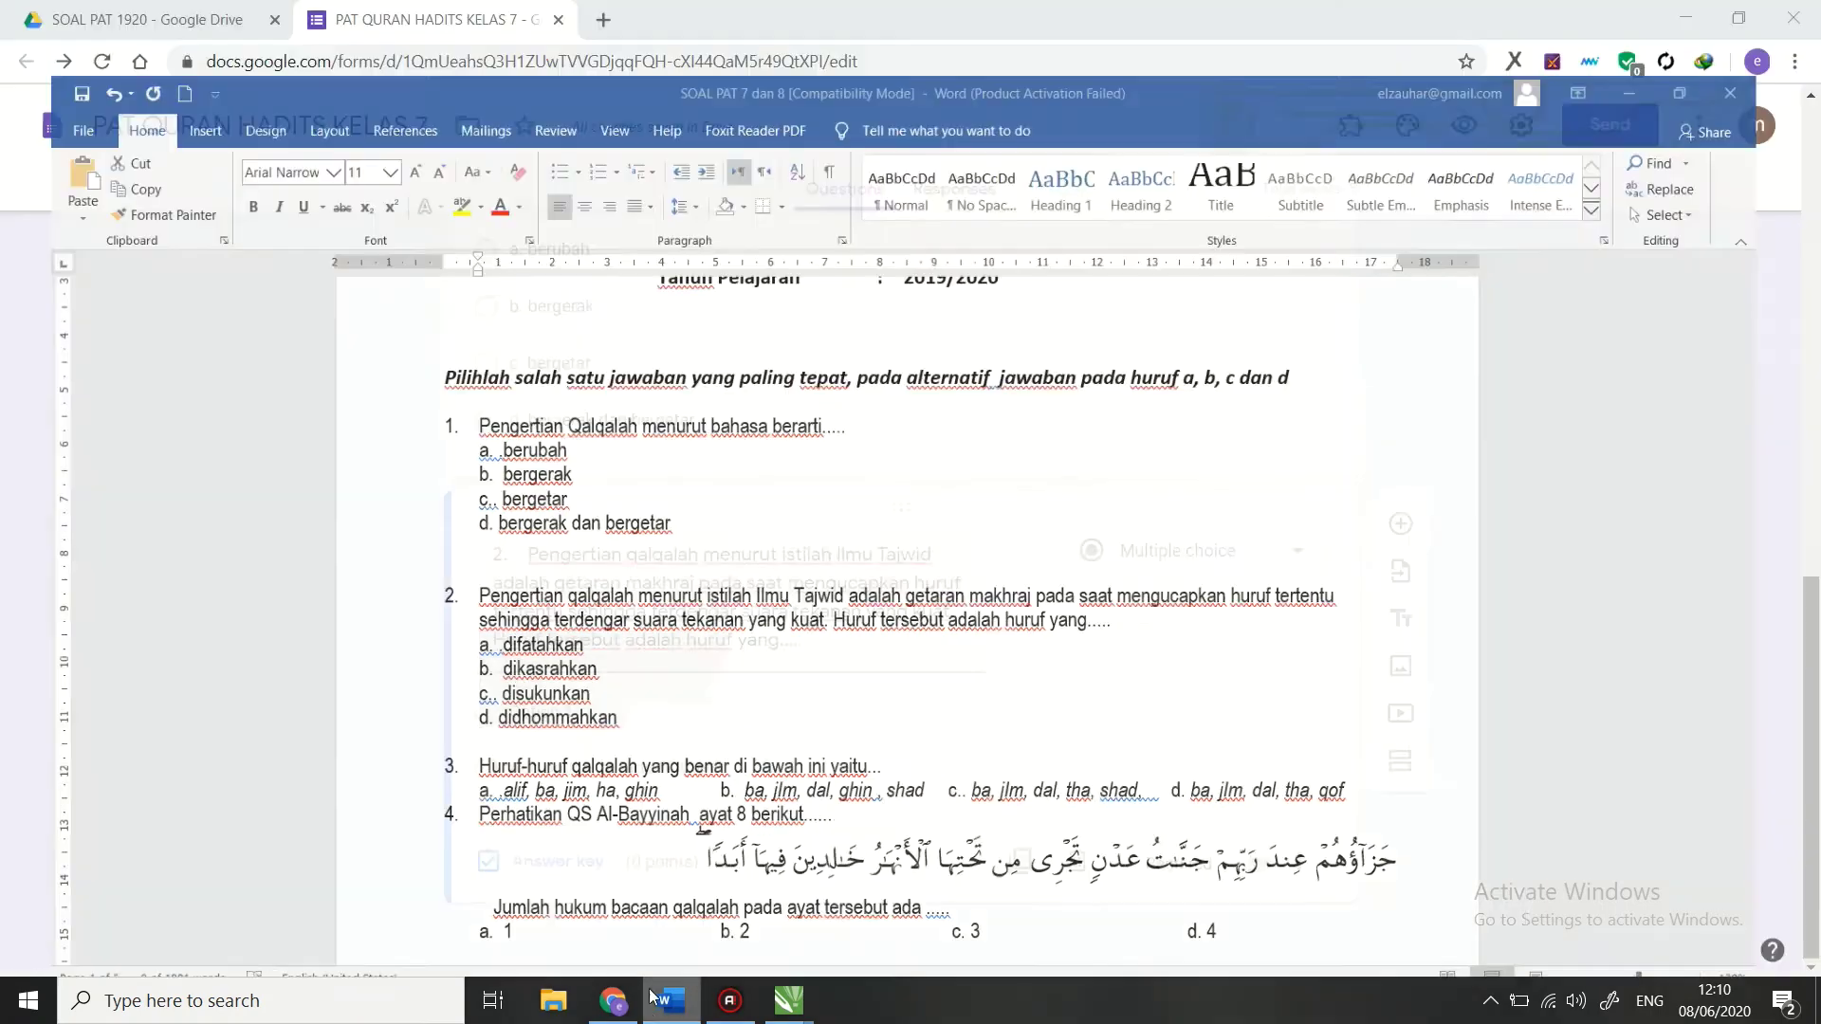
pyautogui.click(555, 718)
pyautogui.hotkey('ctrl', 'v')
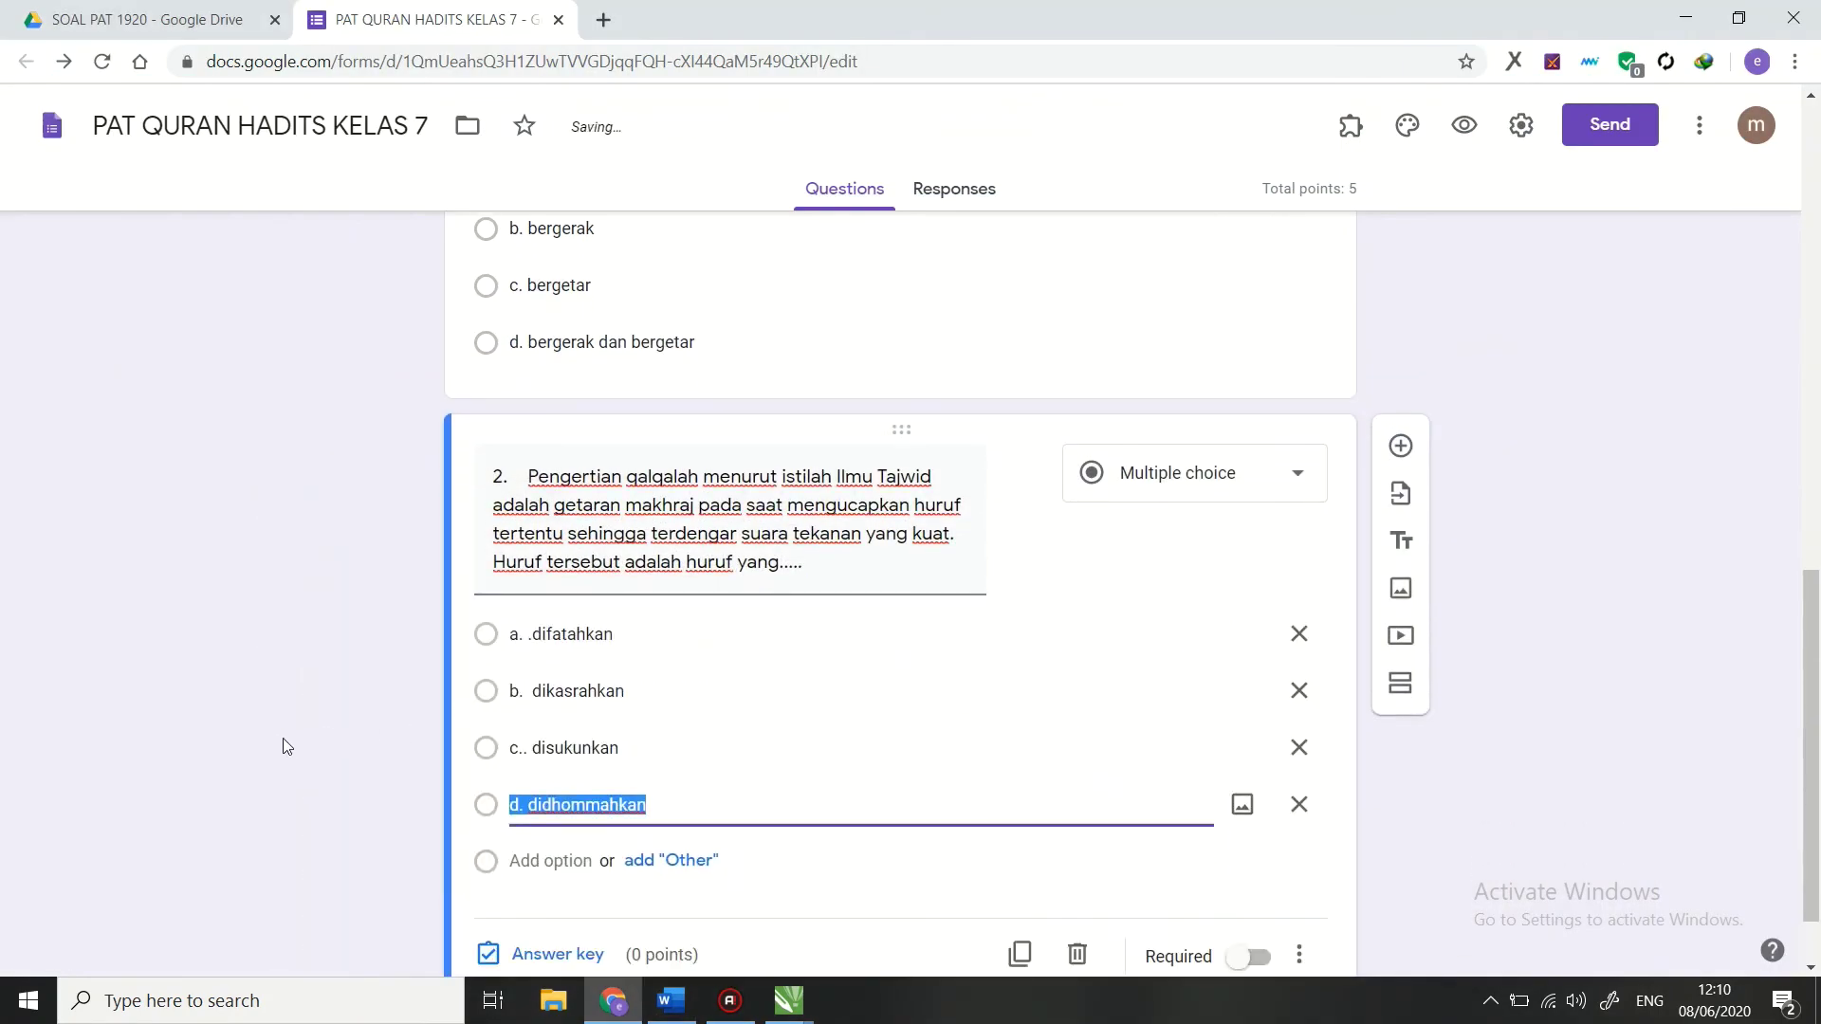
# Step: Clean up question 2's option texts to read "a. difatahkan", "b. dikasrahkan" and "c. disukunkan", removing the extra dots and space
pyautogui.click(532, 540)
pyautogui.click(532, 541)
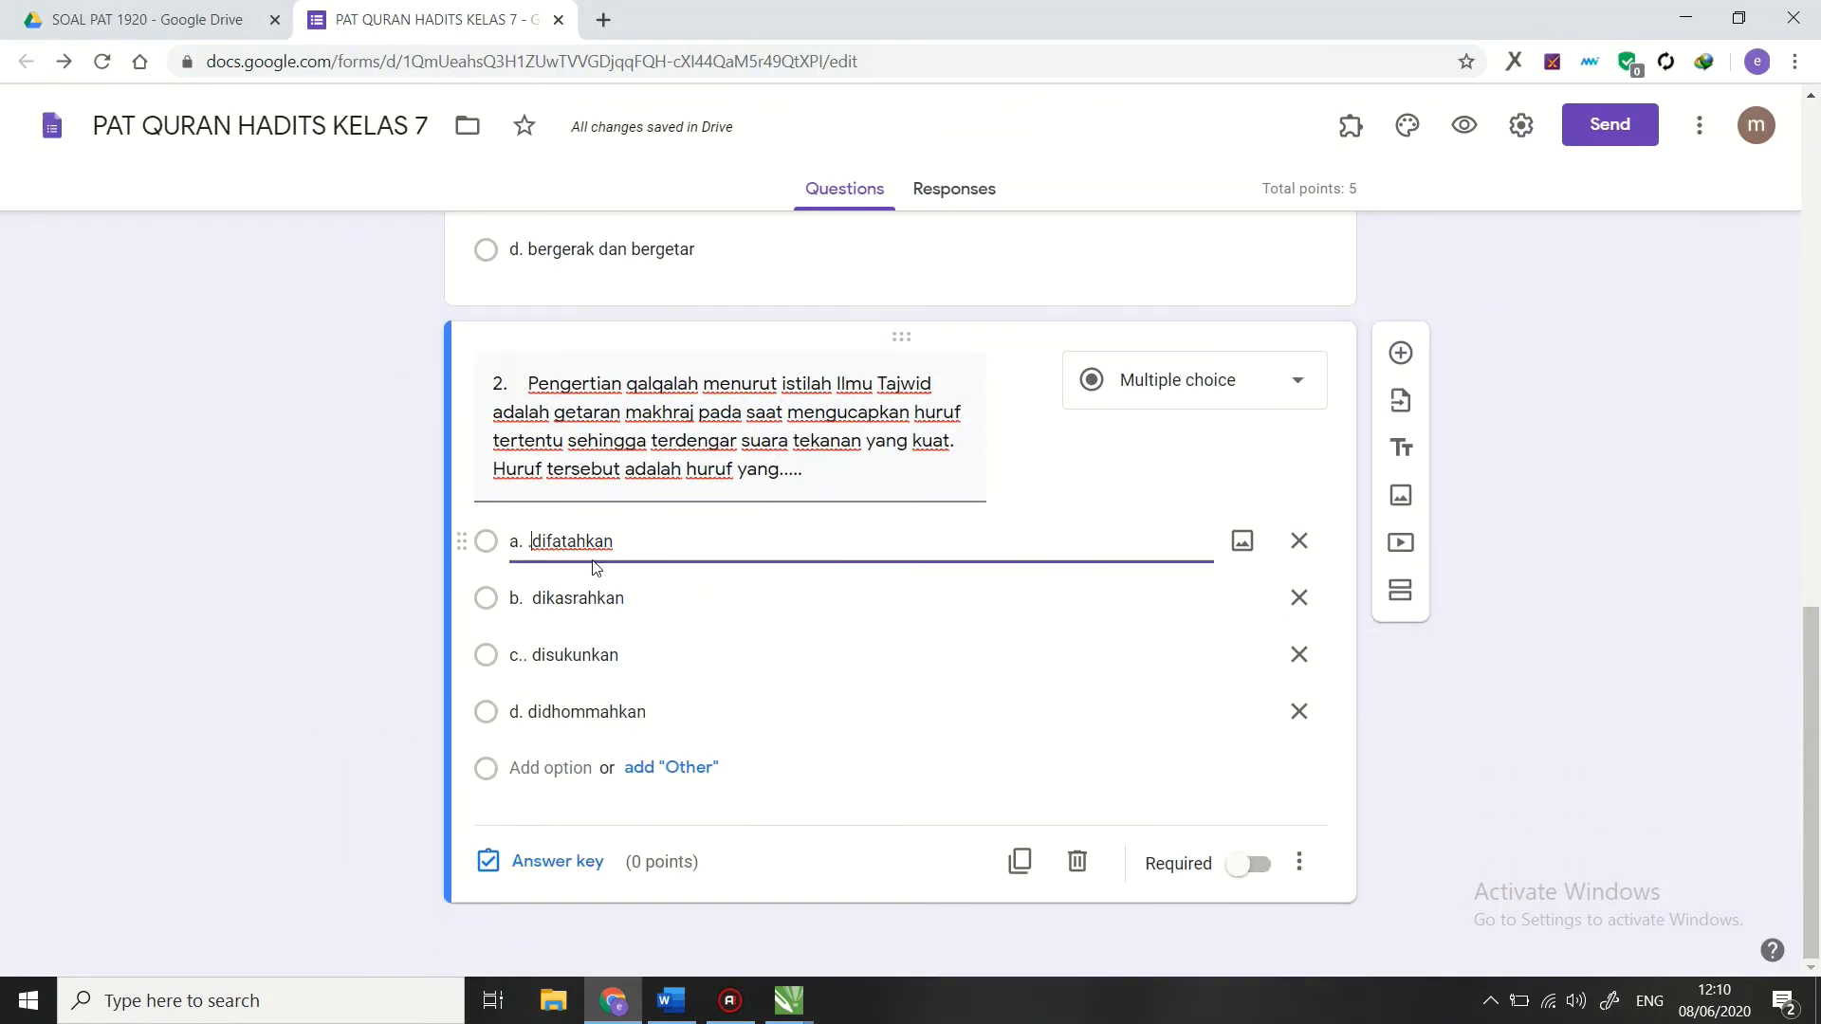
pyautogui.press('BackSpace')
pyautogui.click(542, 598)
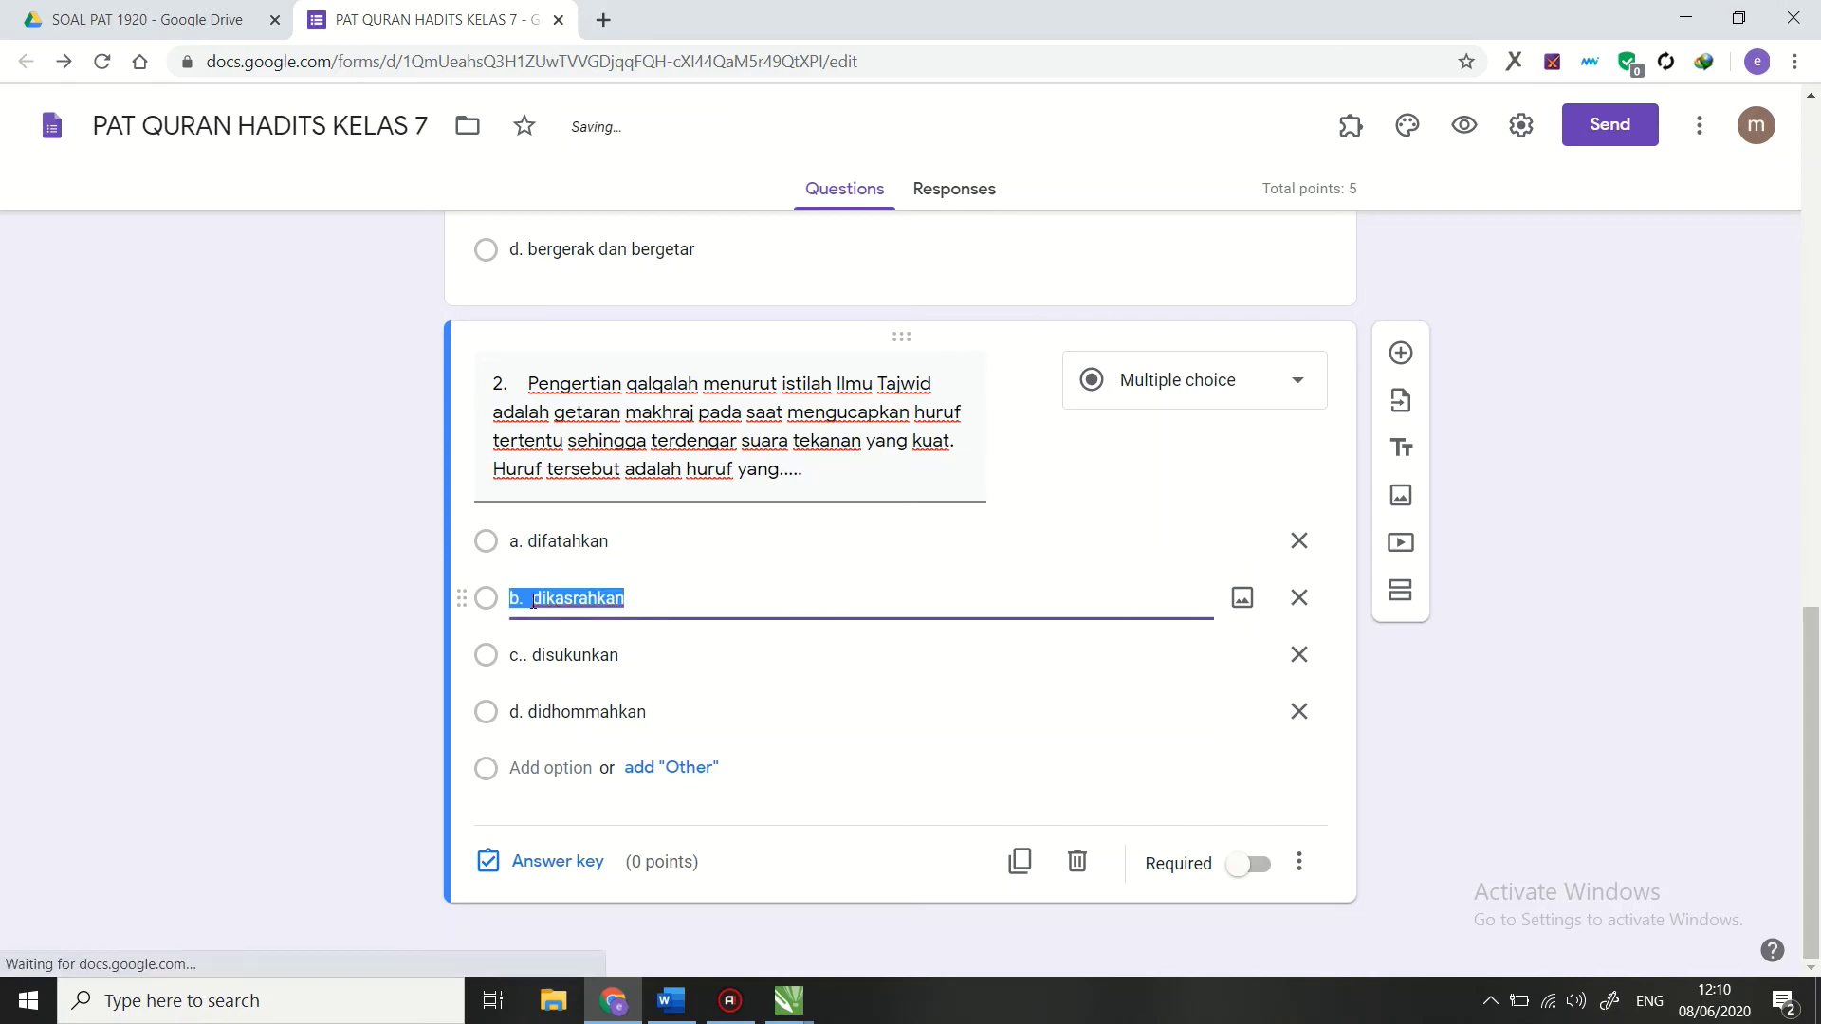
pyautogui.press('Home')
pyautogui.press('BackSpace')
pyautogui.click(527, 656)
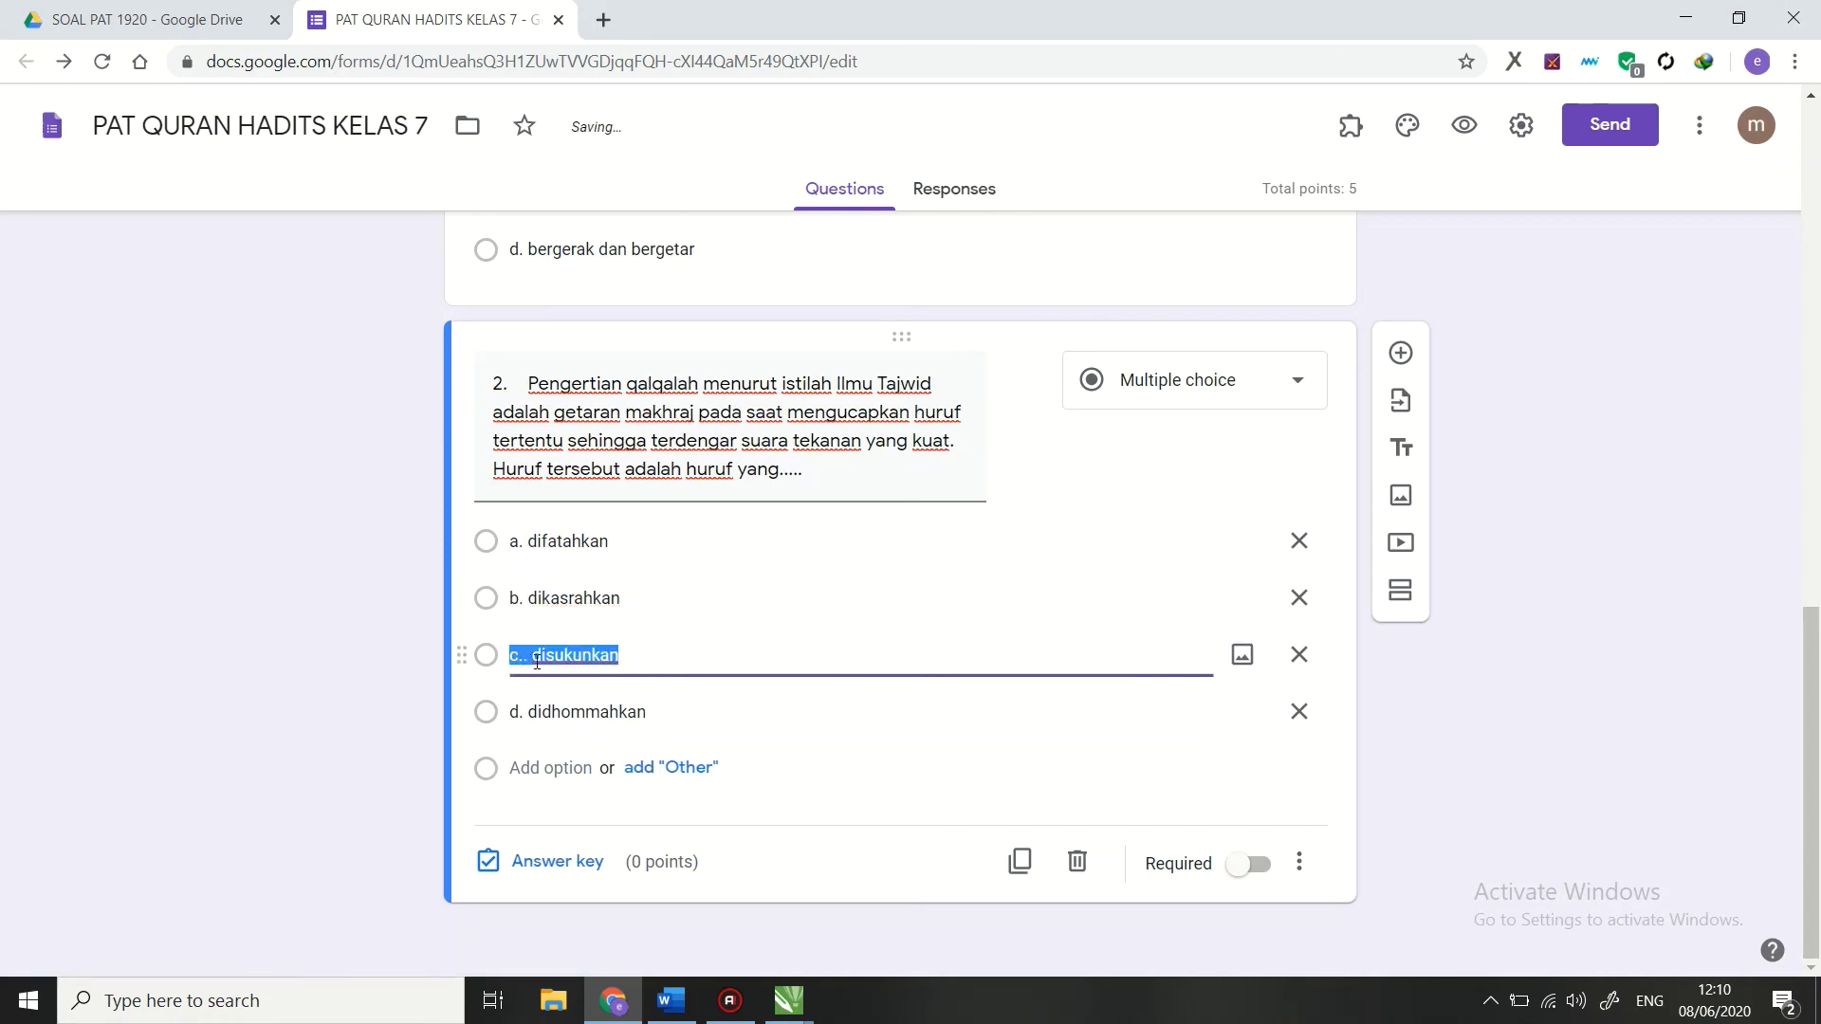
pyautogui.click(524, 659)
pyautogui.press('BackSpace')
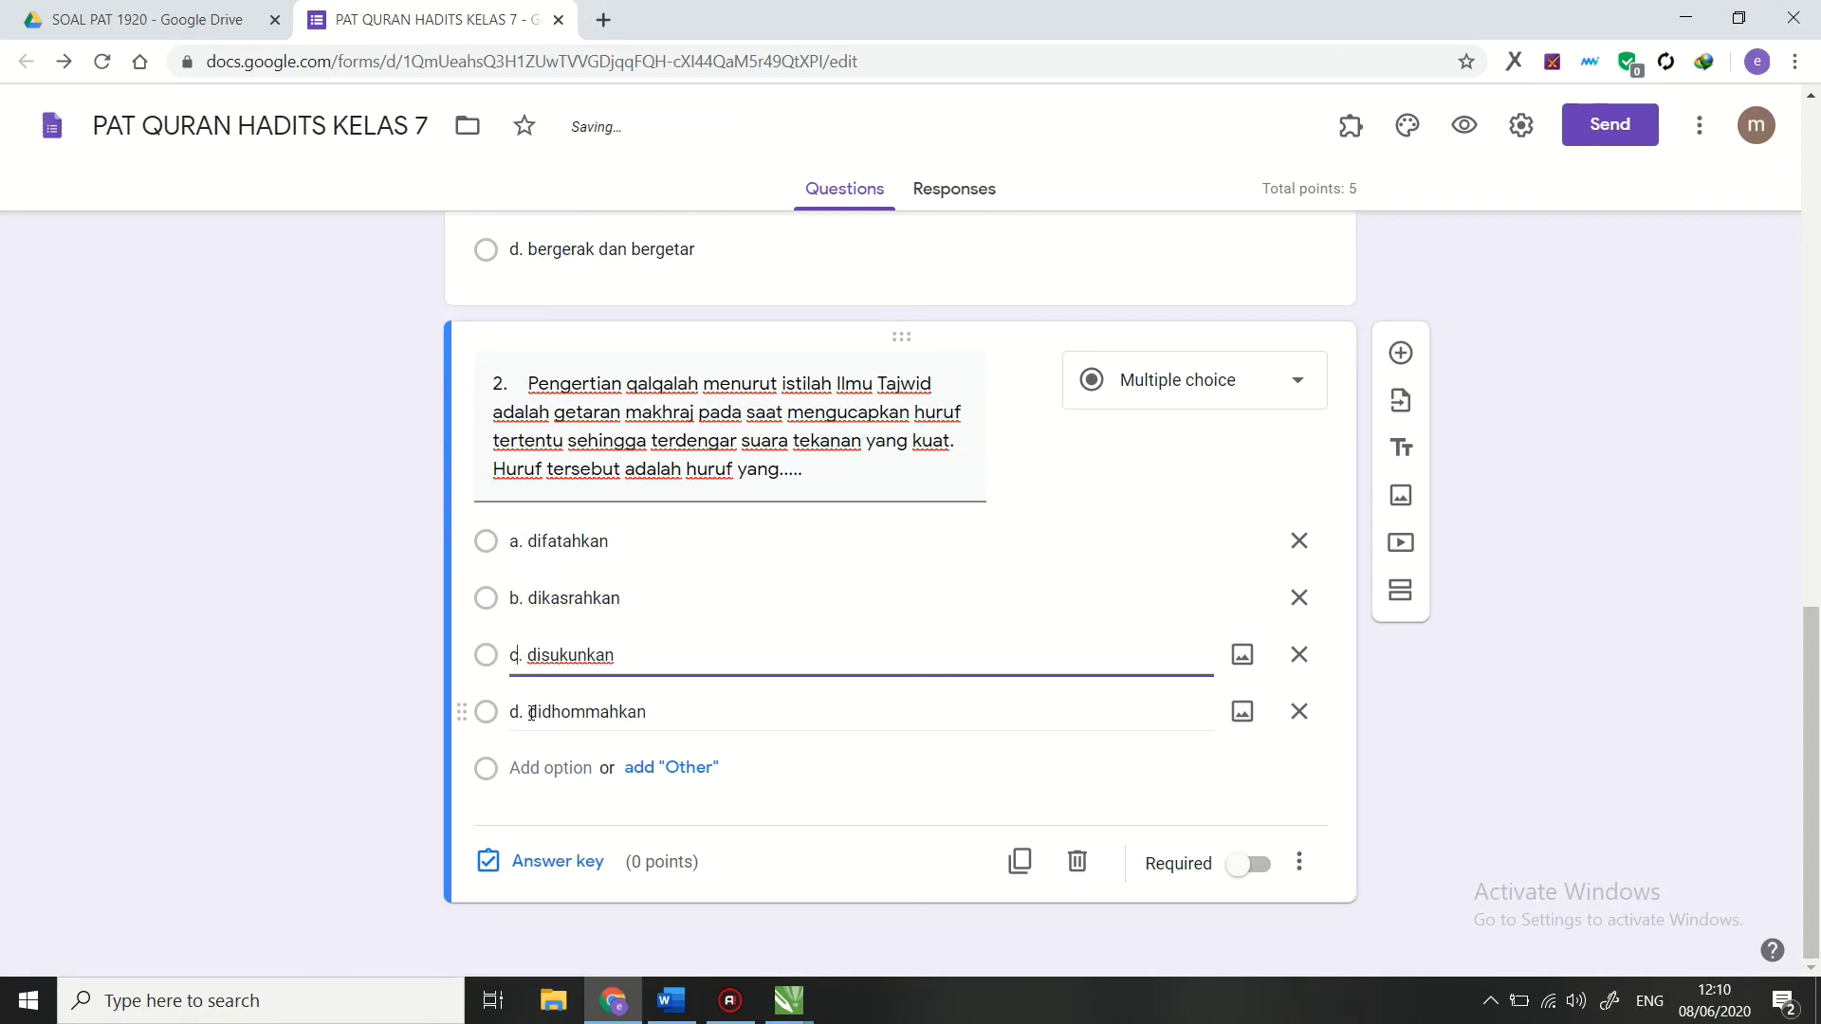
pyautogui.click(532, 712)
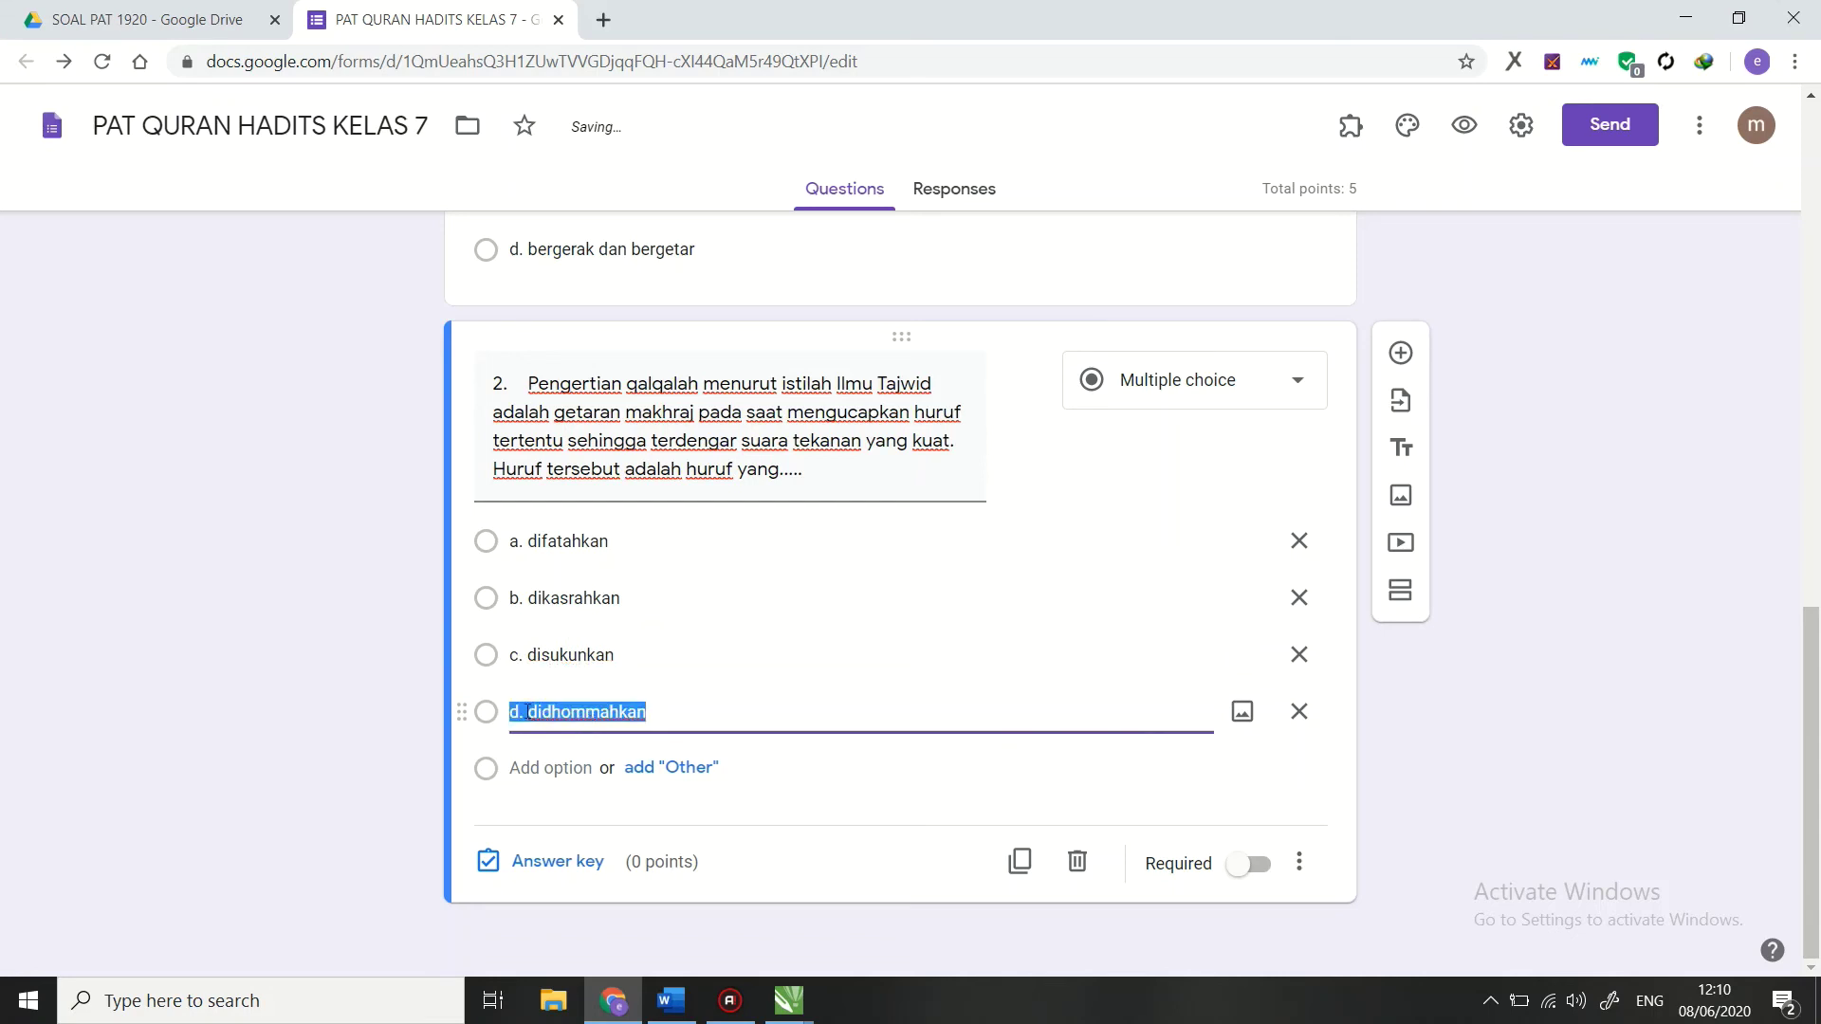
# Step: Make question 2 a required question and set its answer key to 5 points
pyautogui.click(1250, 863)
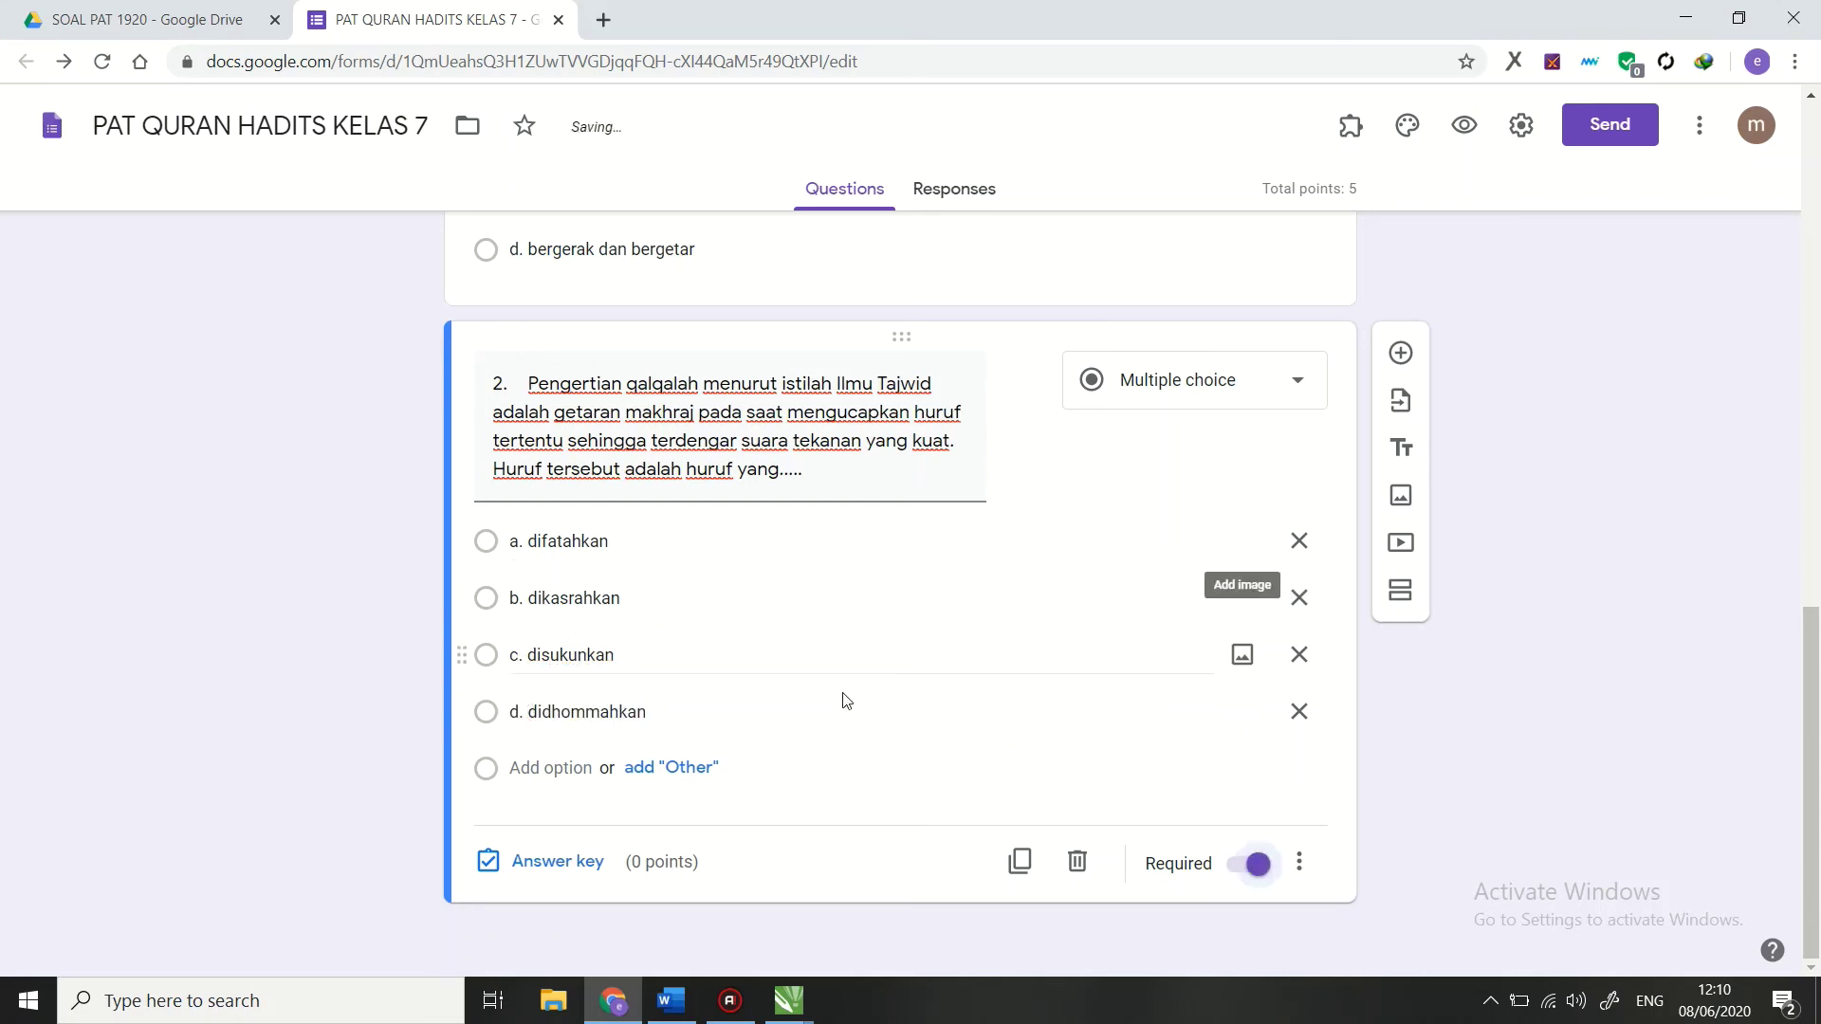
pyautogui.click(559, 861)
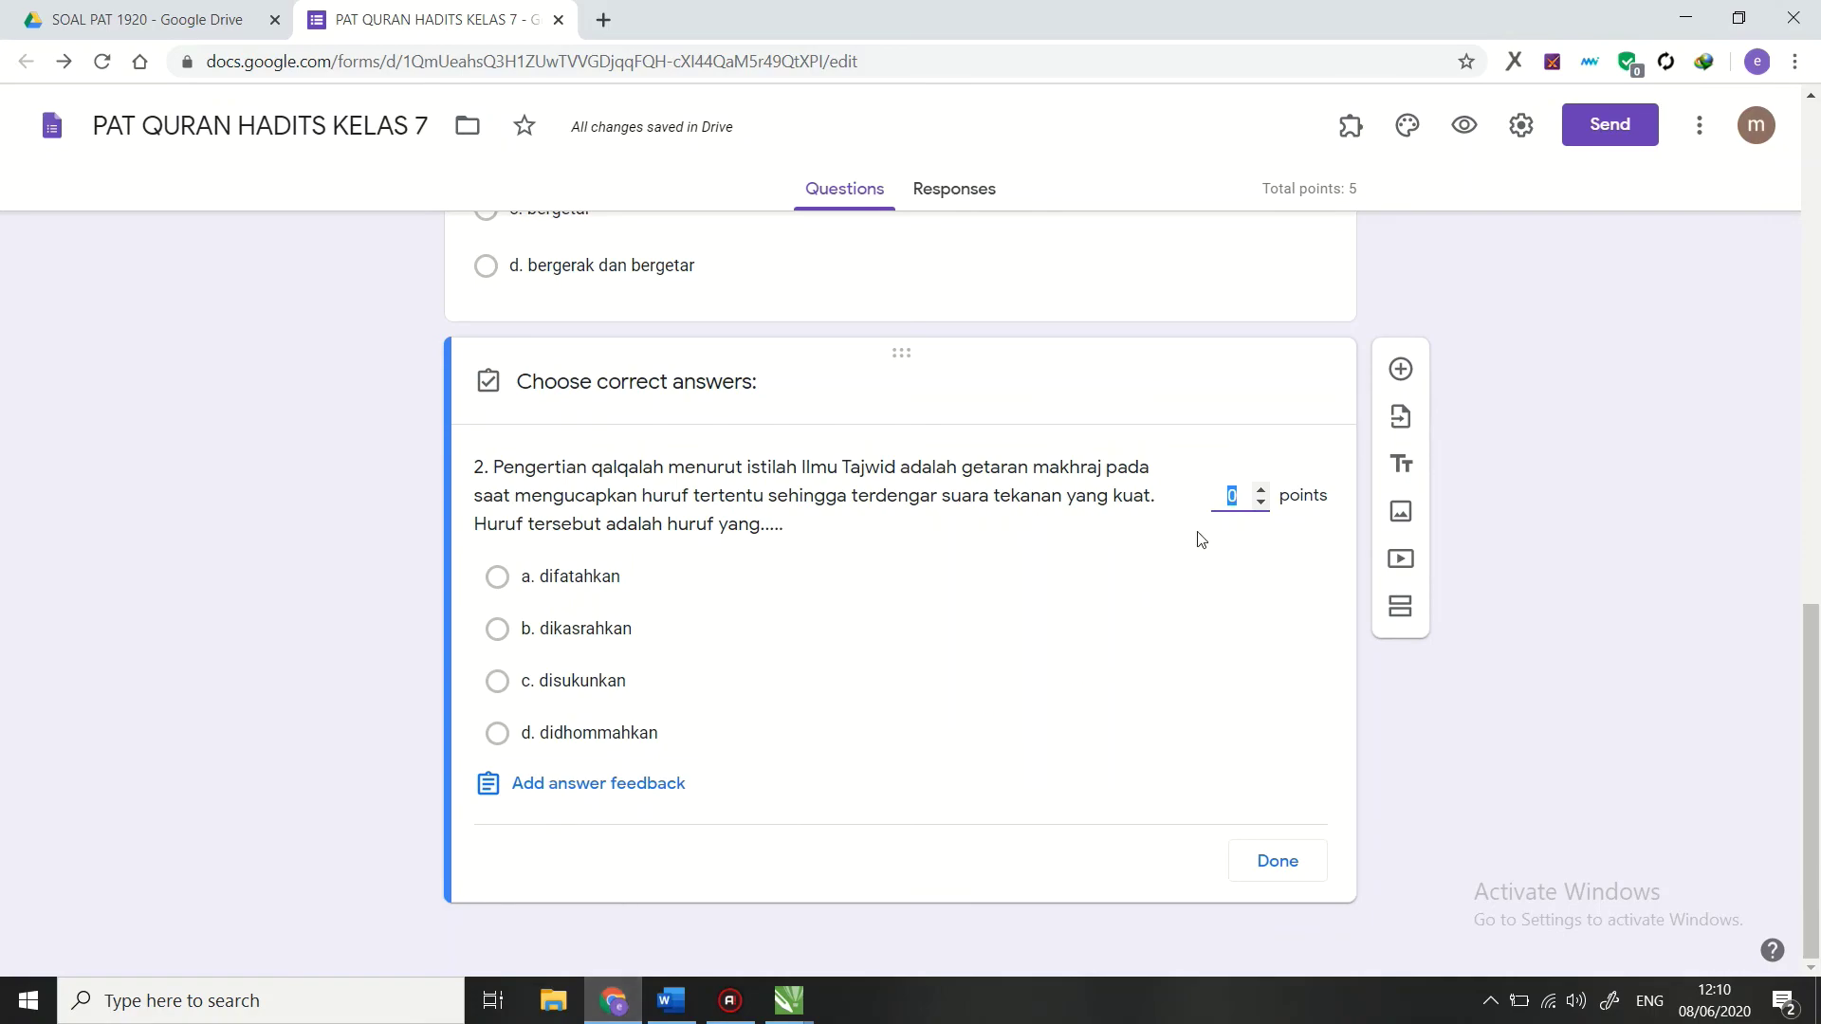
pyautogui.write('5')
# Step: Consult the answer list in the Word document and mark "c. disukunkan" as the correct answer to question 2
pyautogui.click(671, 1000)
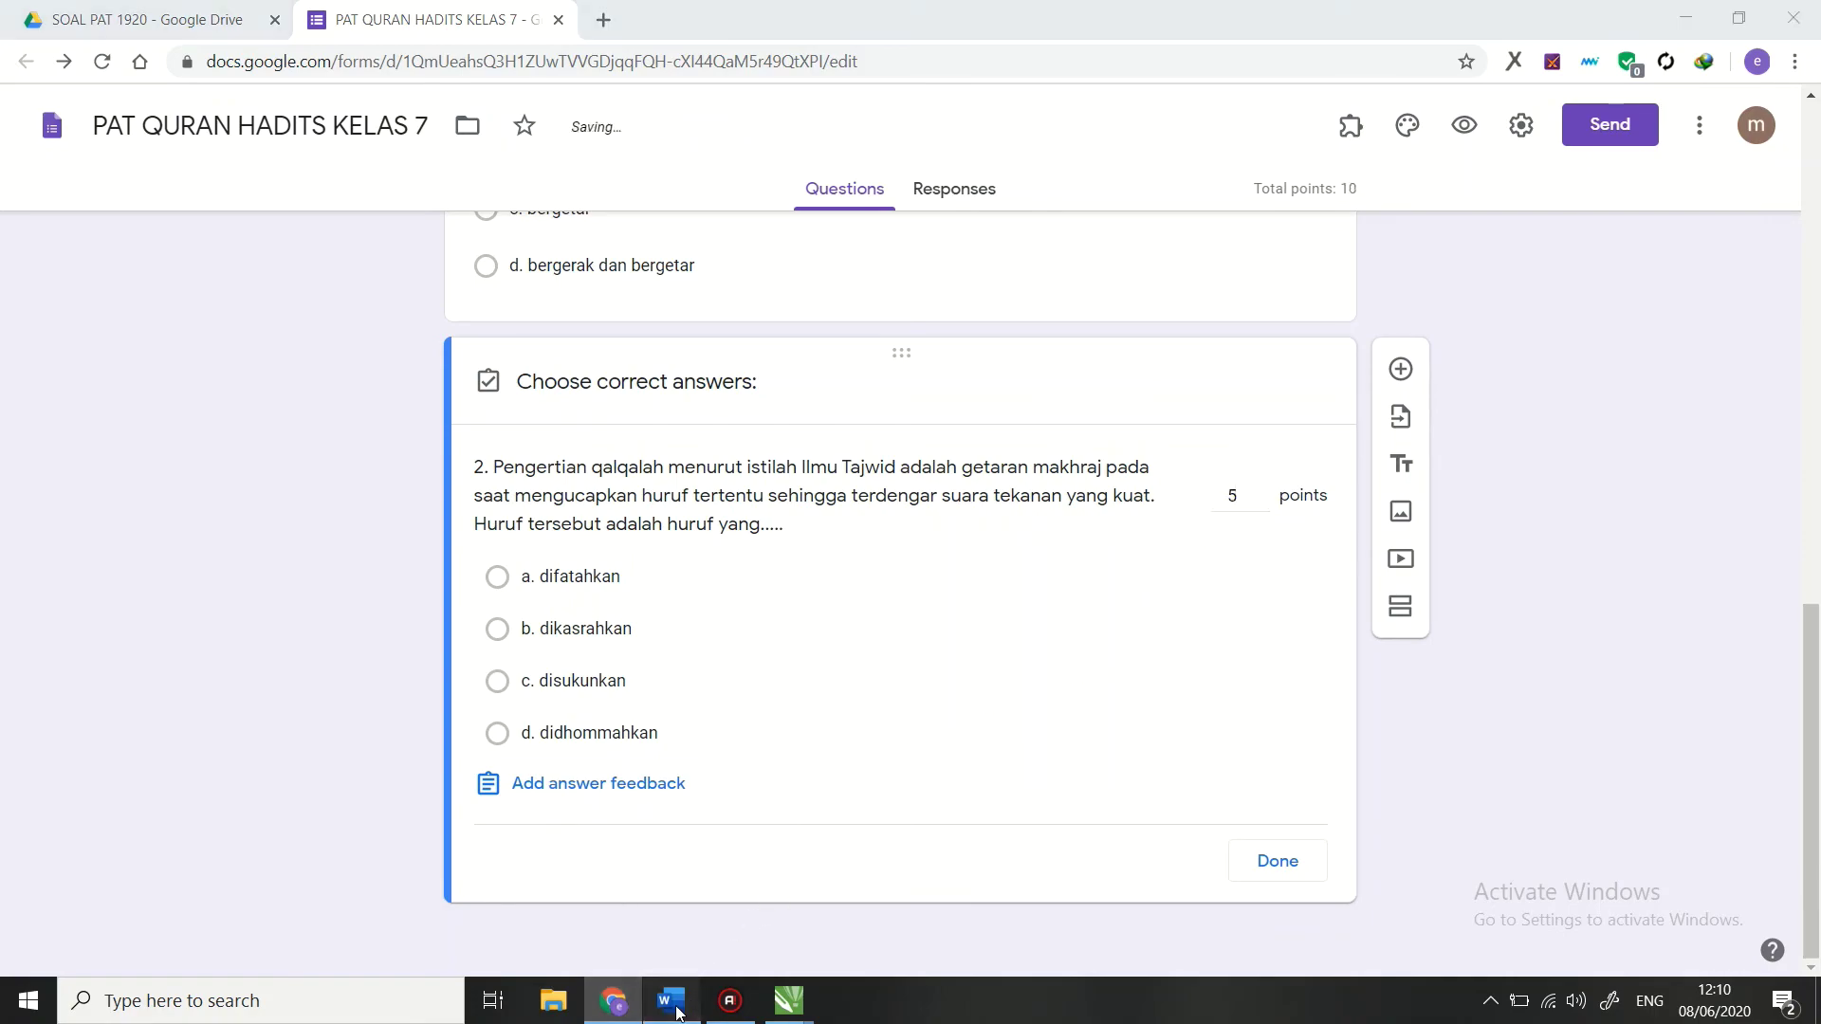
pyautogui.moveTo(1810, 261); pyautogui.dragTo(1805, 500)
pyautogui.scroll(20, 1126, 769)
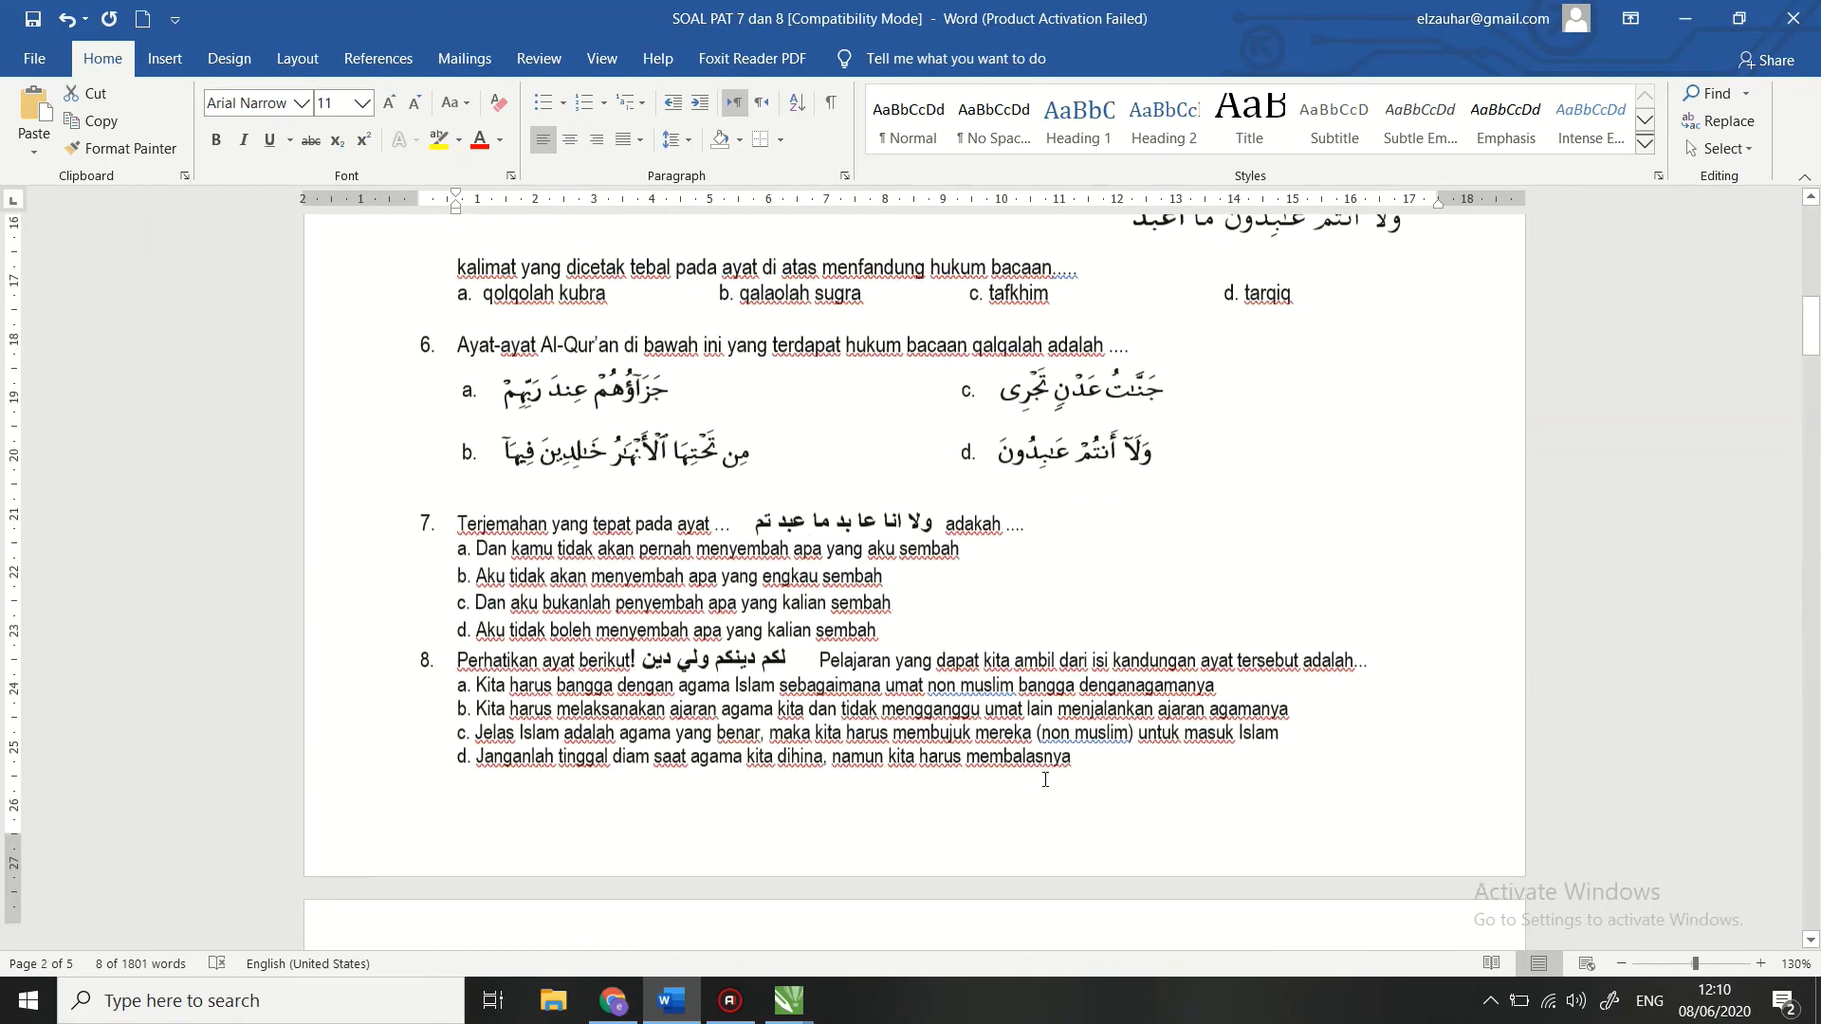
pyautogui.scroll(-20, 1044, 780)
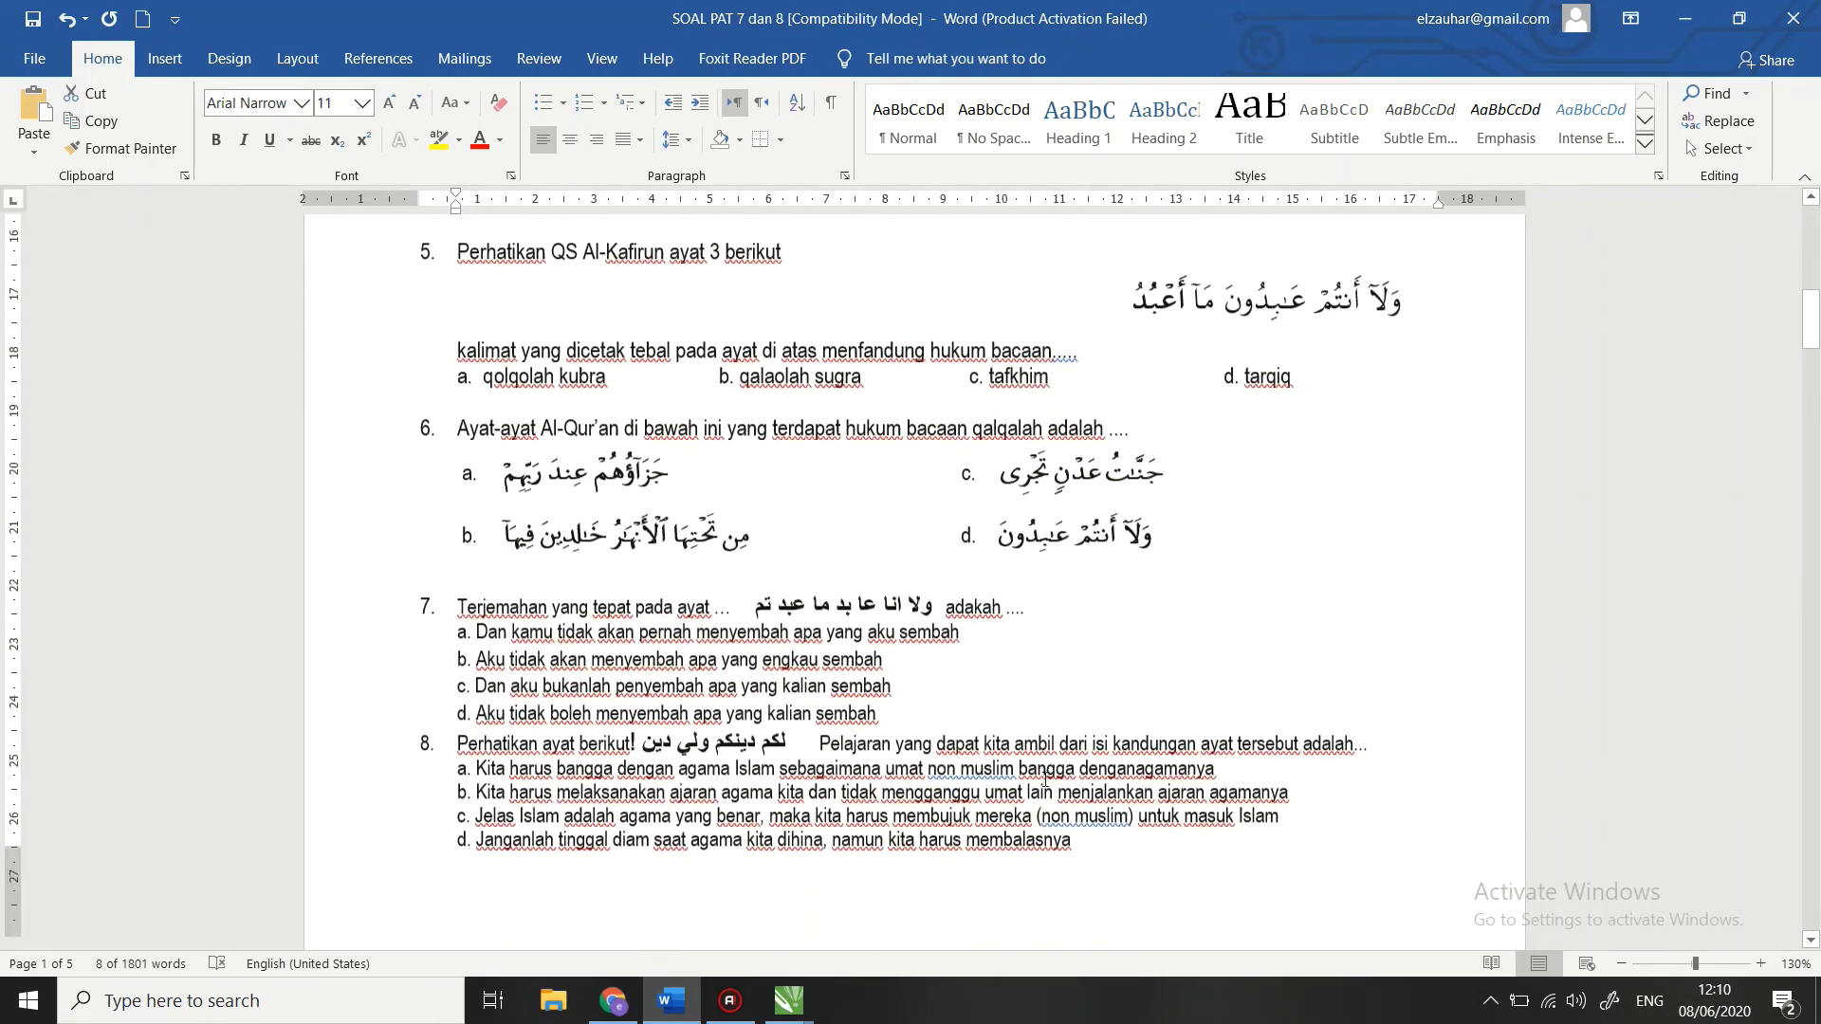
pyautogui.scroll(-20, 1028, 776)
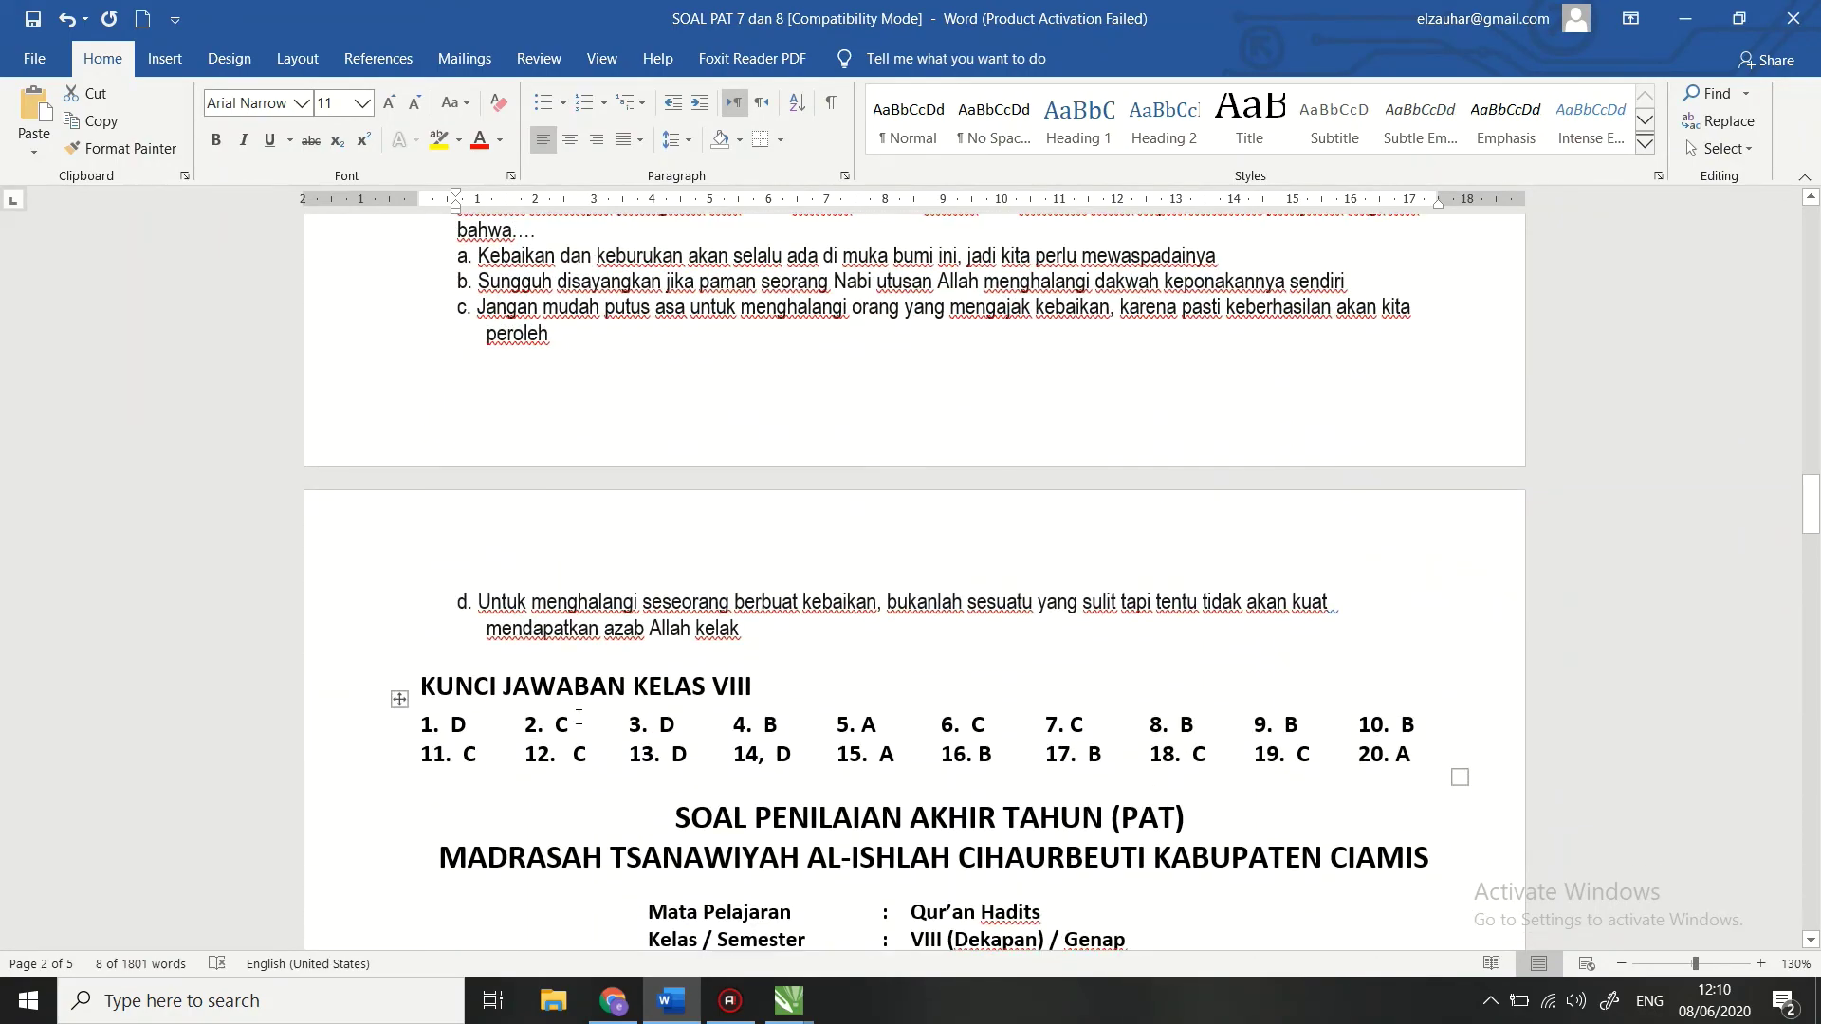
pyautogui.scroll(5, 629, 721)
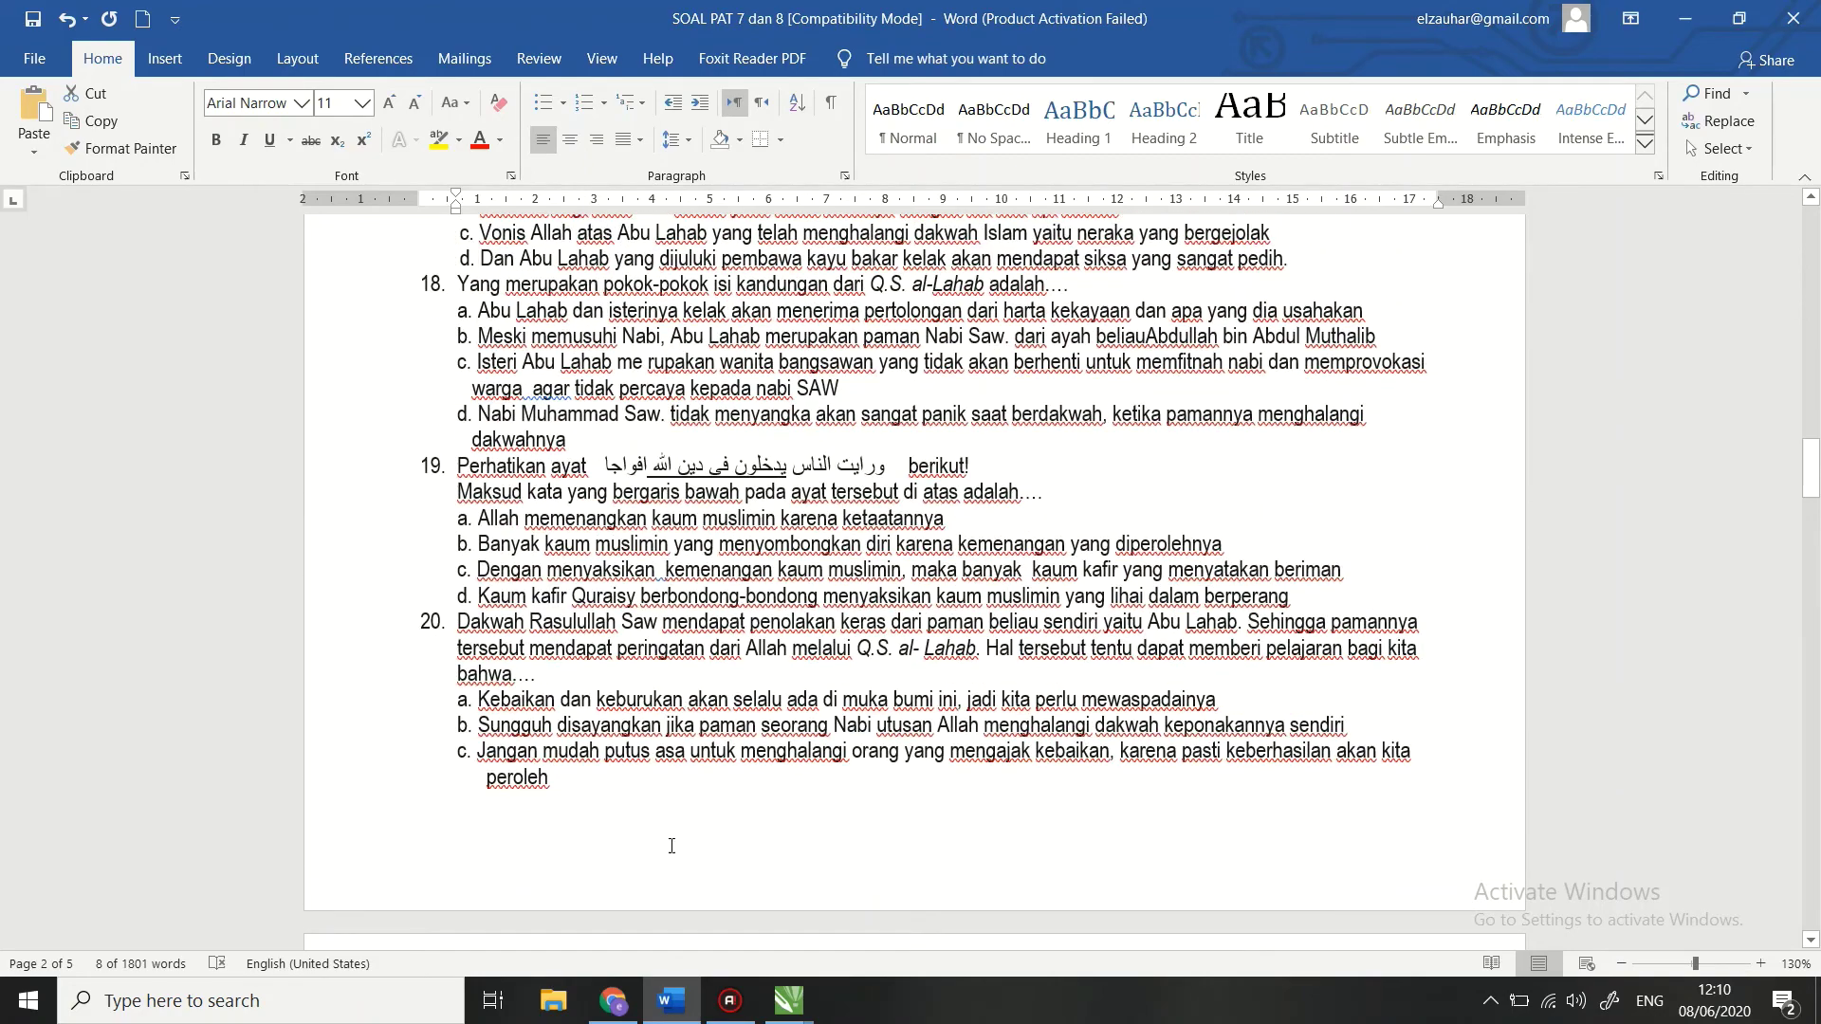
pyautogui.click(613, 1001)
pyautogui.click(497, 681)
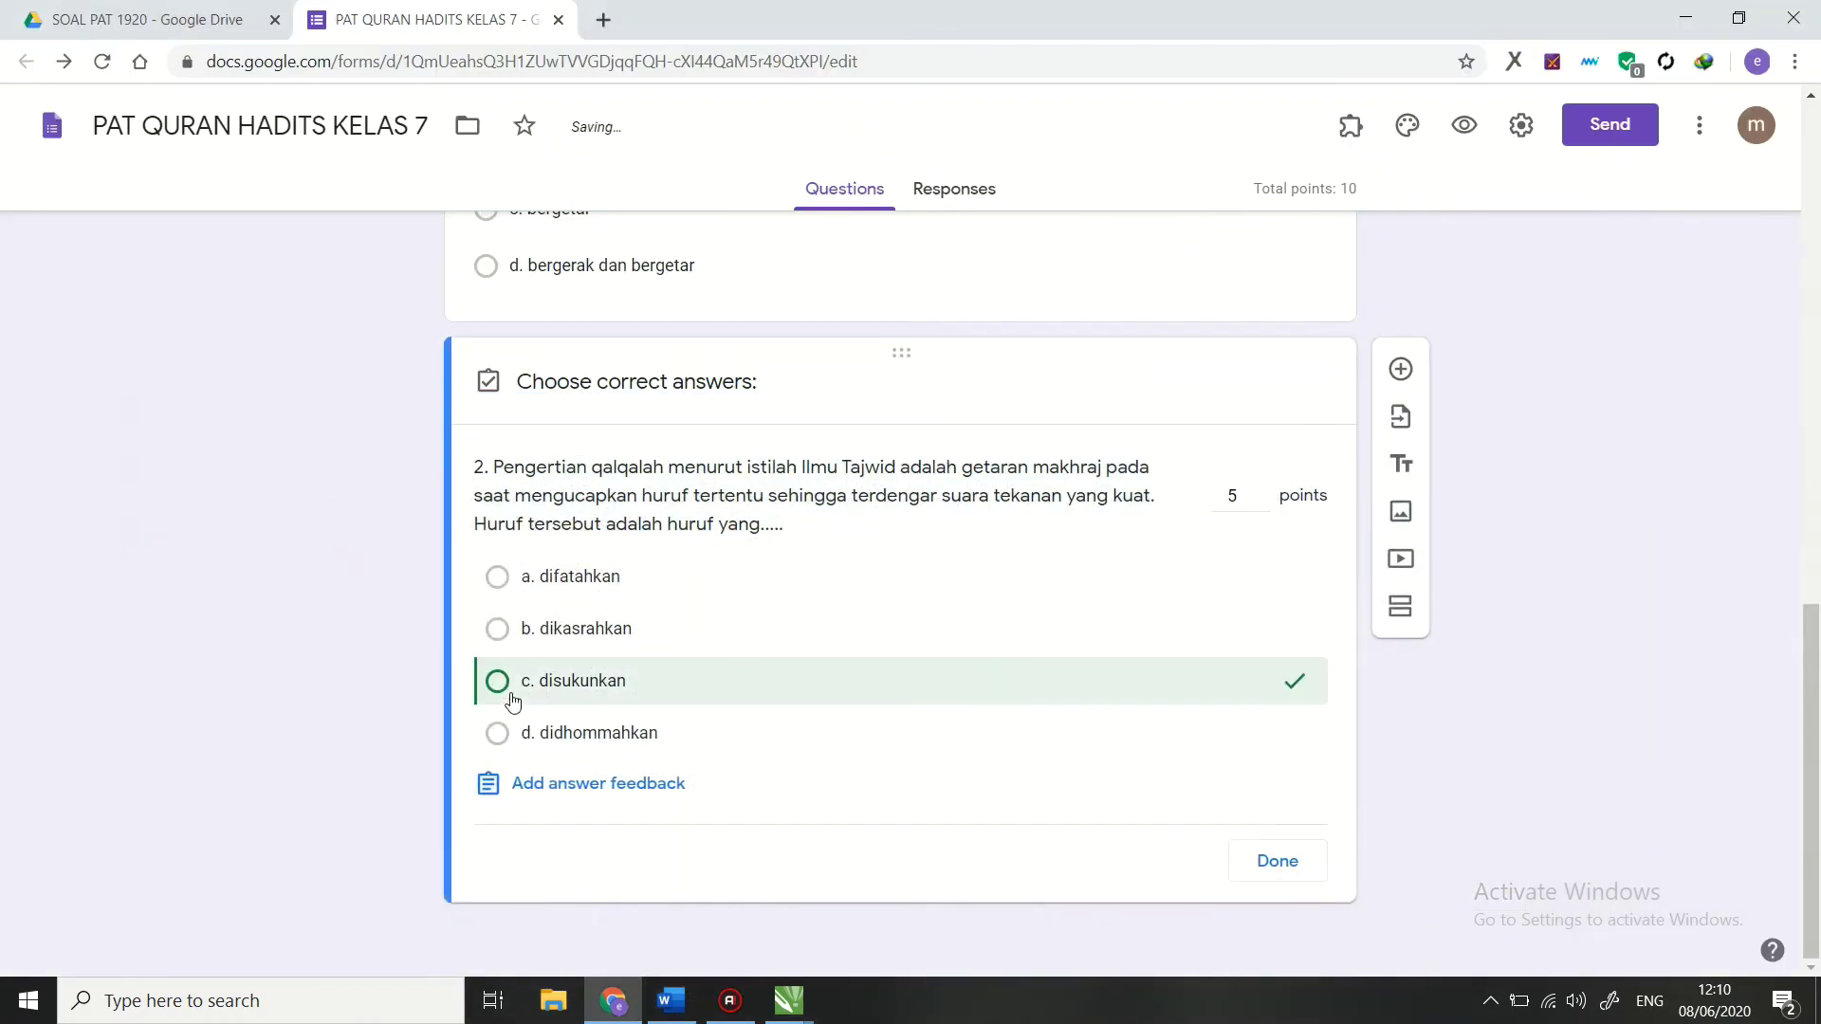
pyautogui.click(1269, 863)
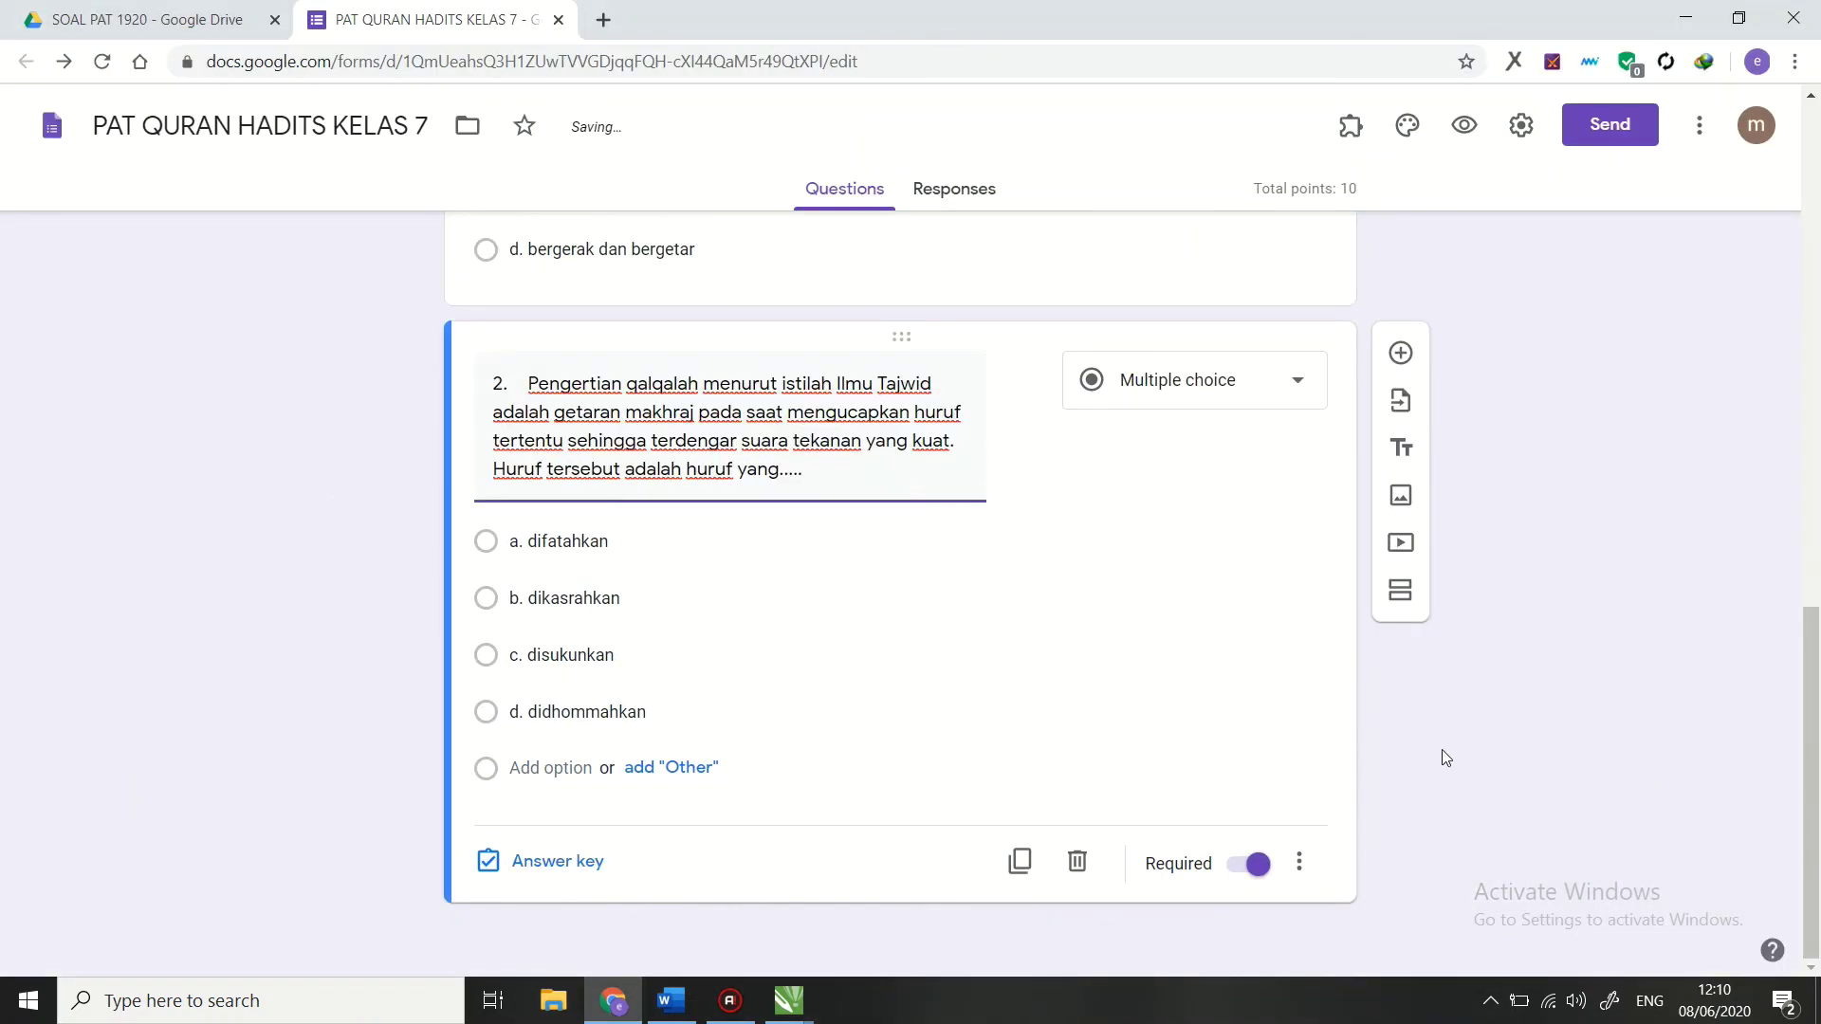
# Step: Review the two questions in the form and the remaining questions in the Word document
pyautogui.scroll(3, 1441, 757)
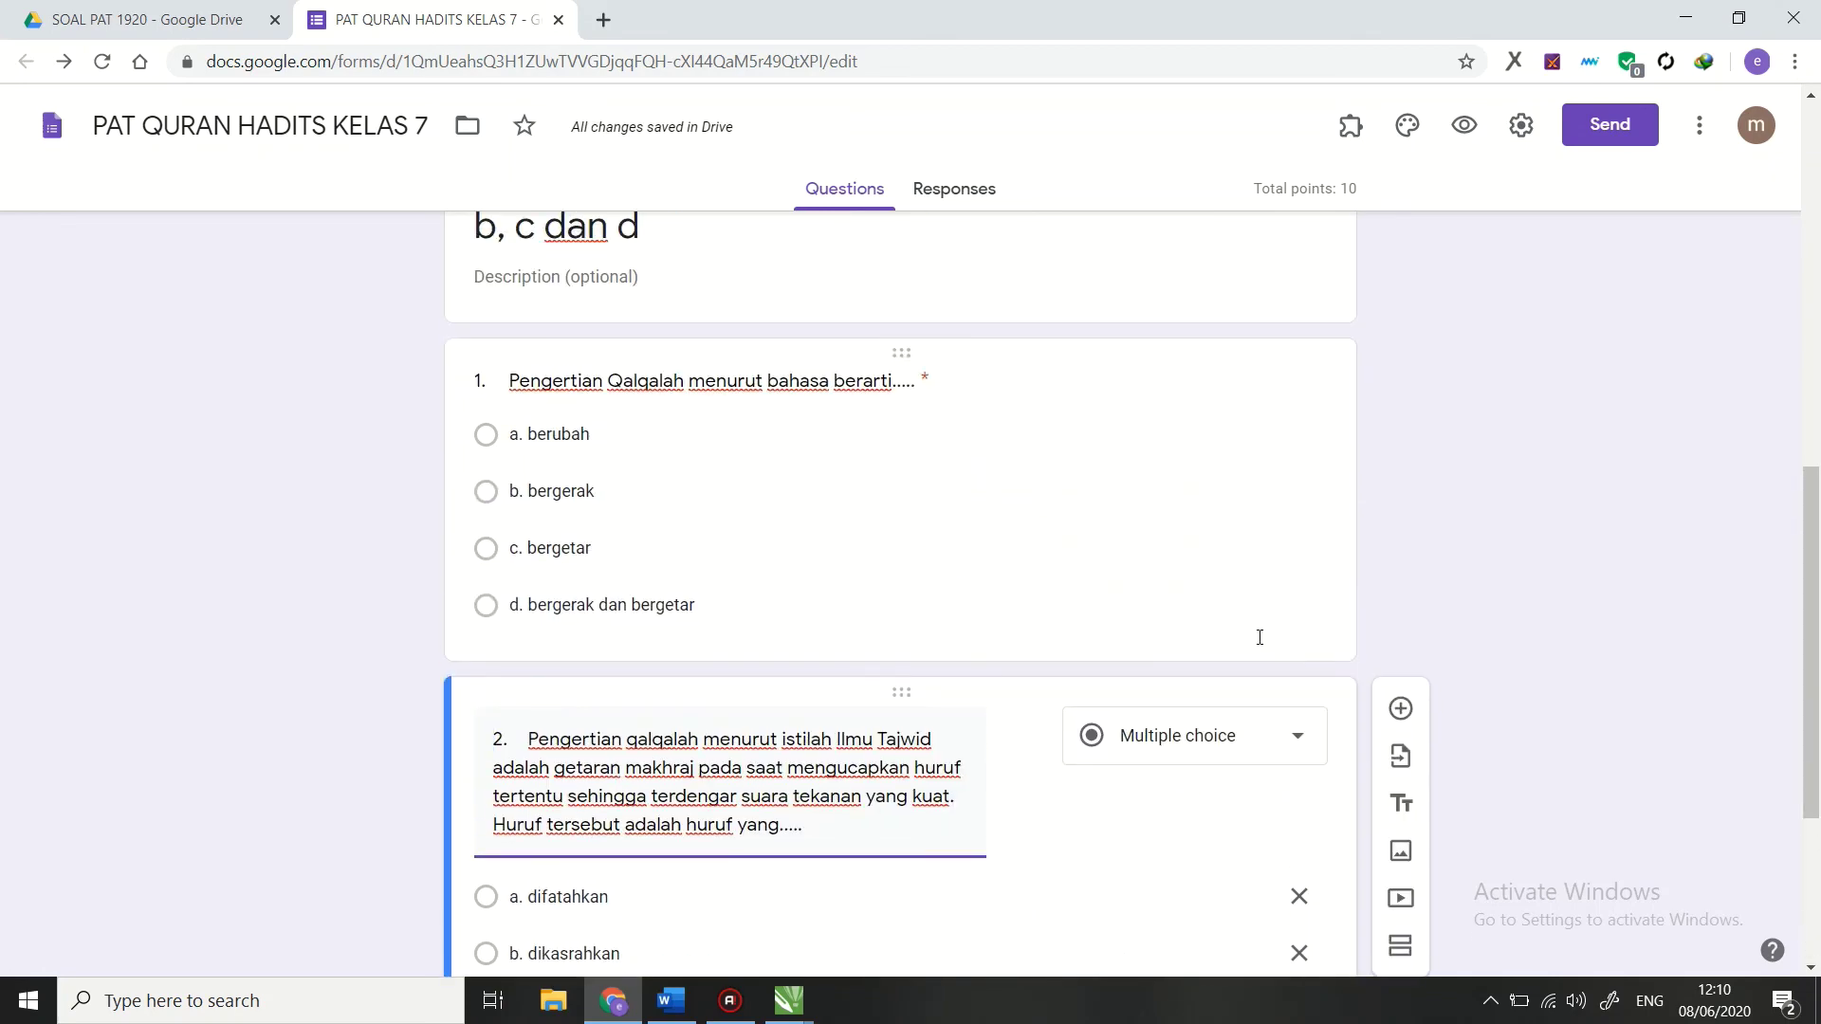
pyautogui.scroll(-3, 1518, 616)
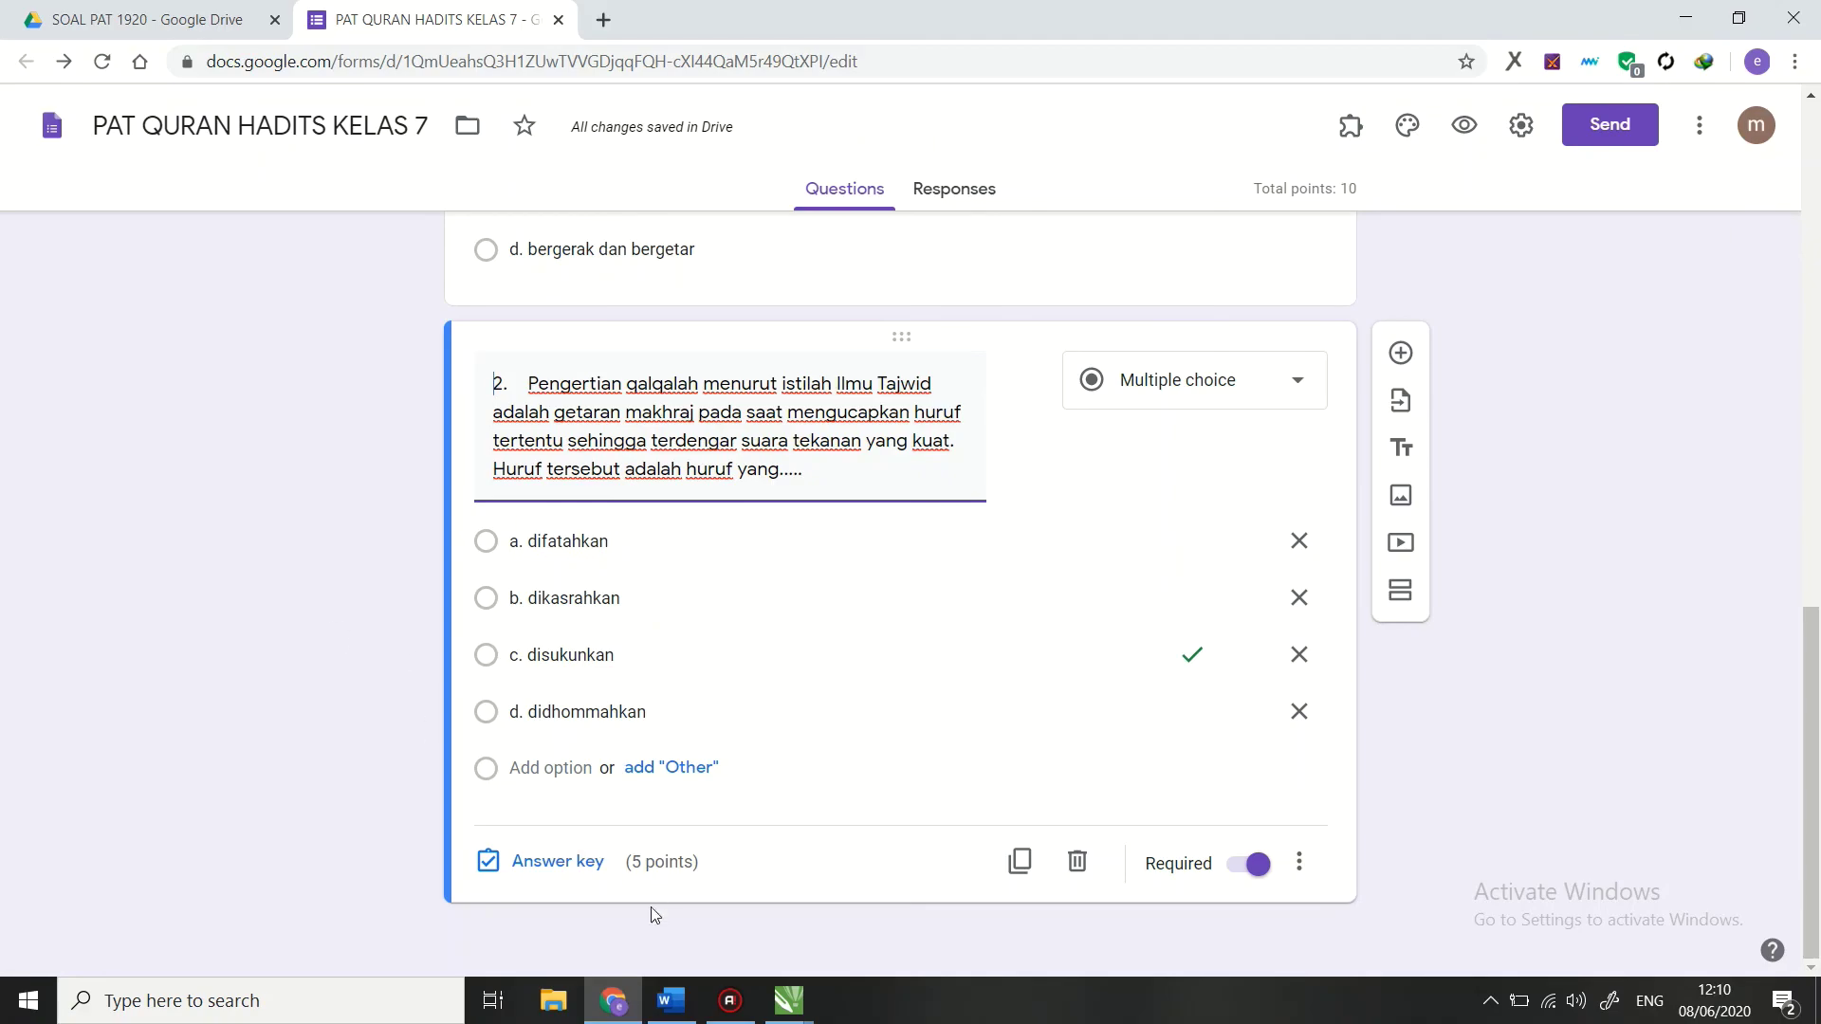
pyautogui.click(693, 1014)
pyautogui.scroll(15, 1181, 605)
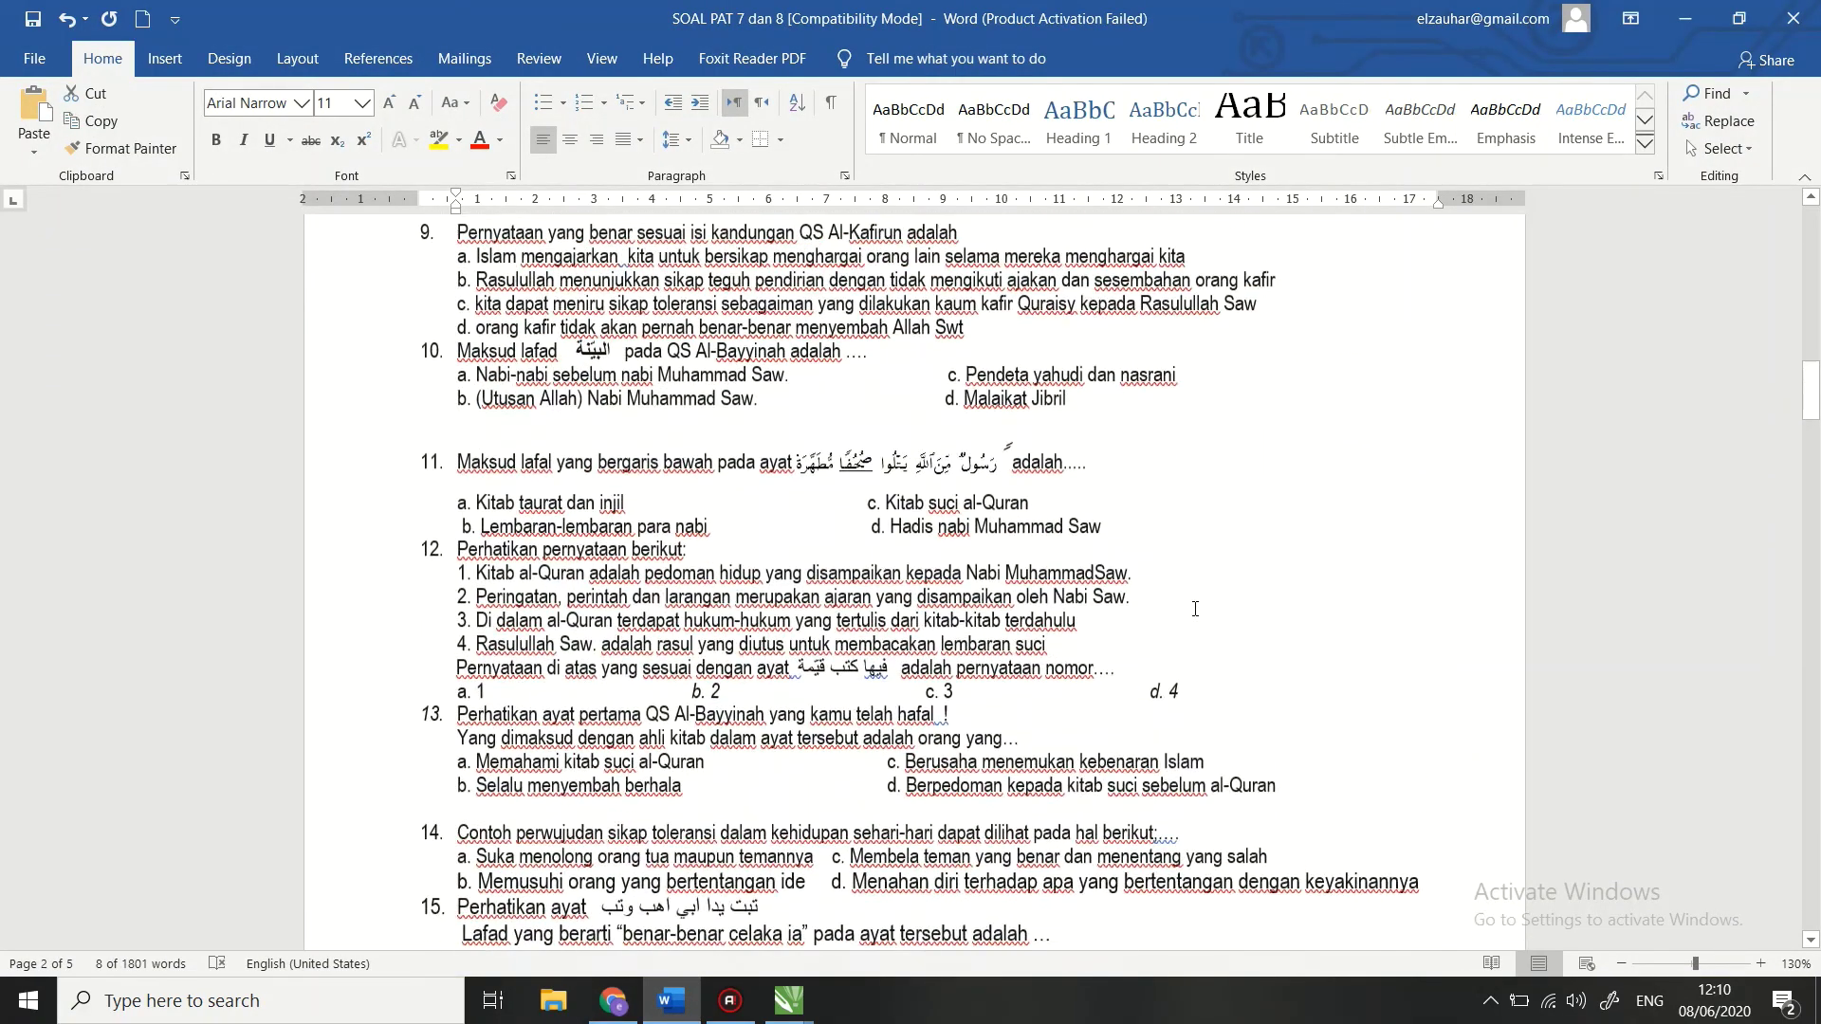
pyautogui.scroll(10, 1182, 605)
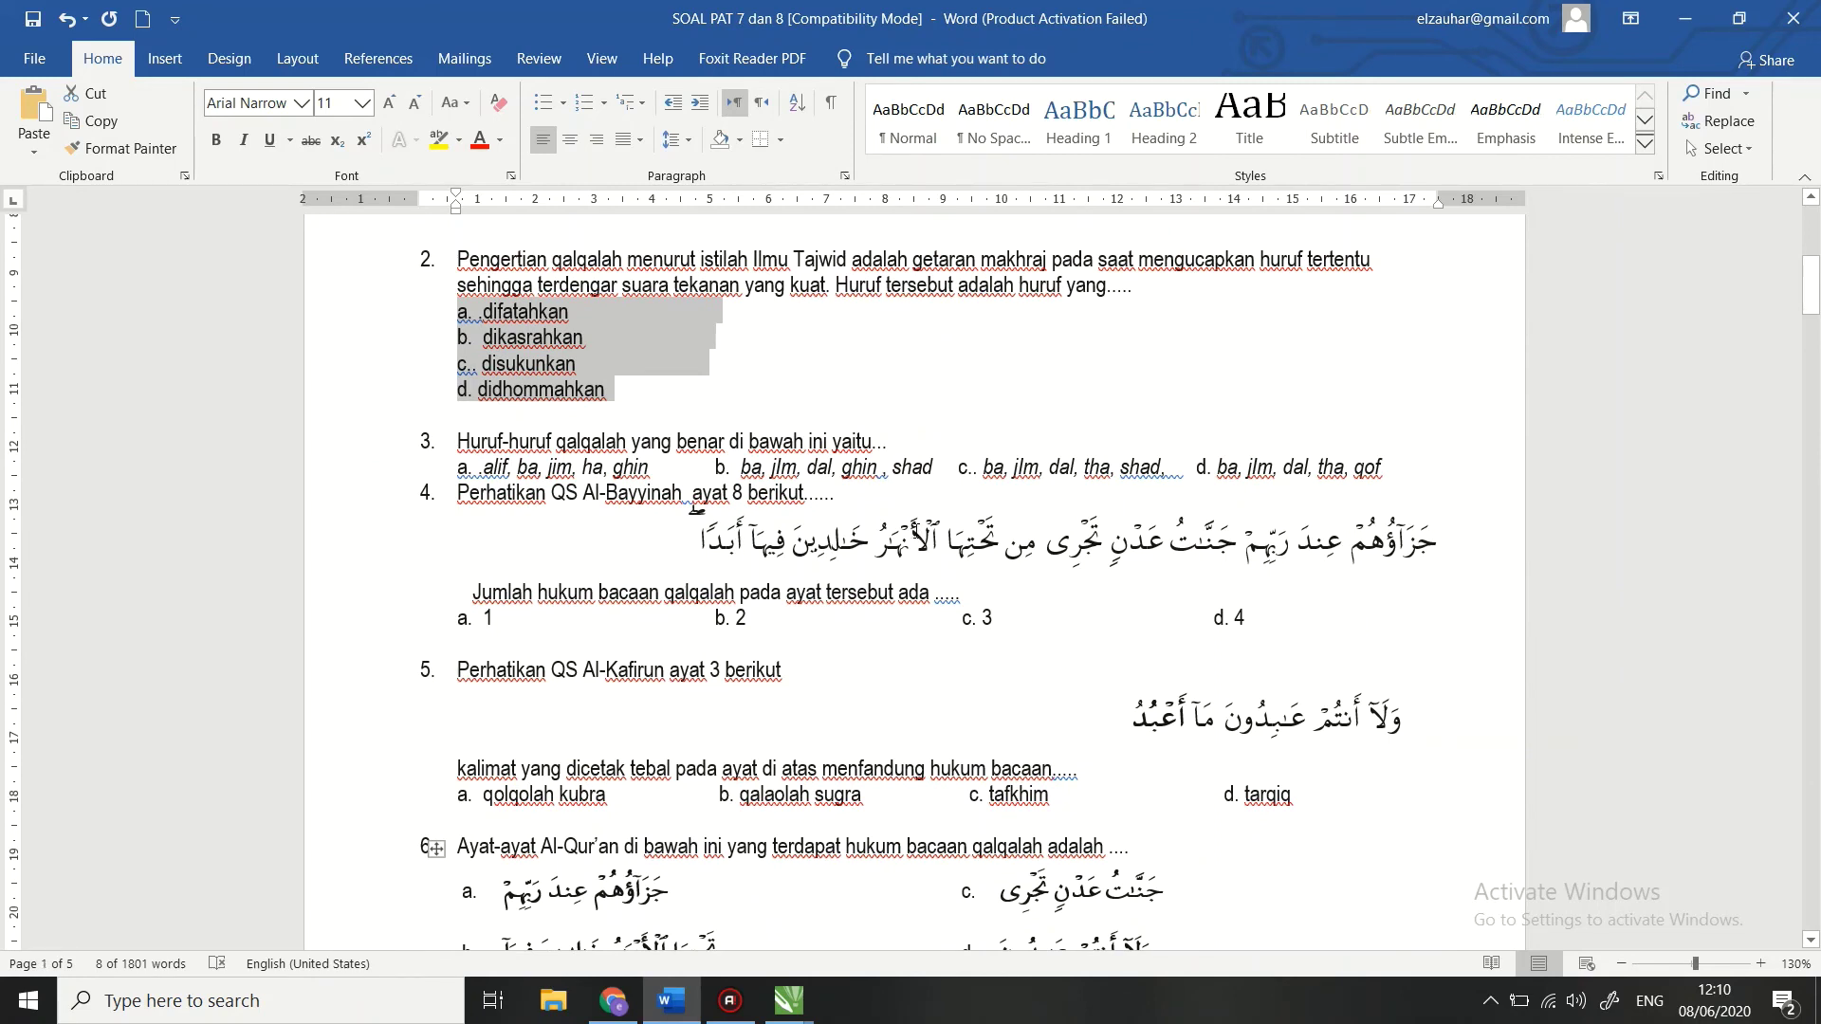
pyautogui.click(1684, 19)
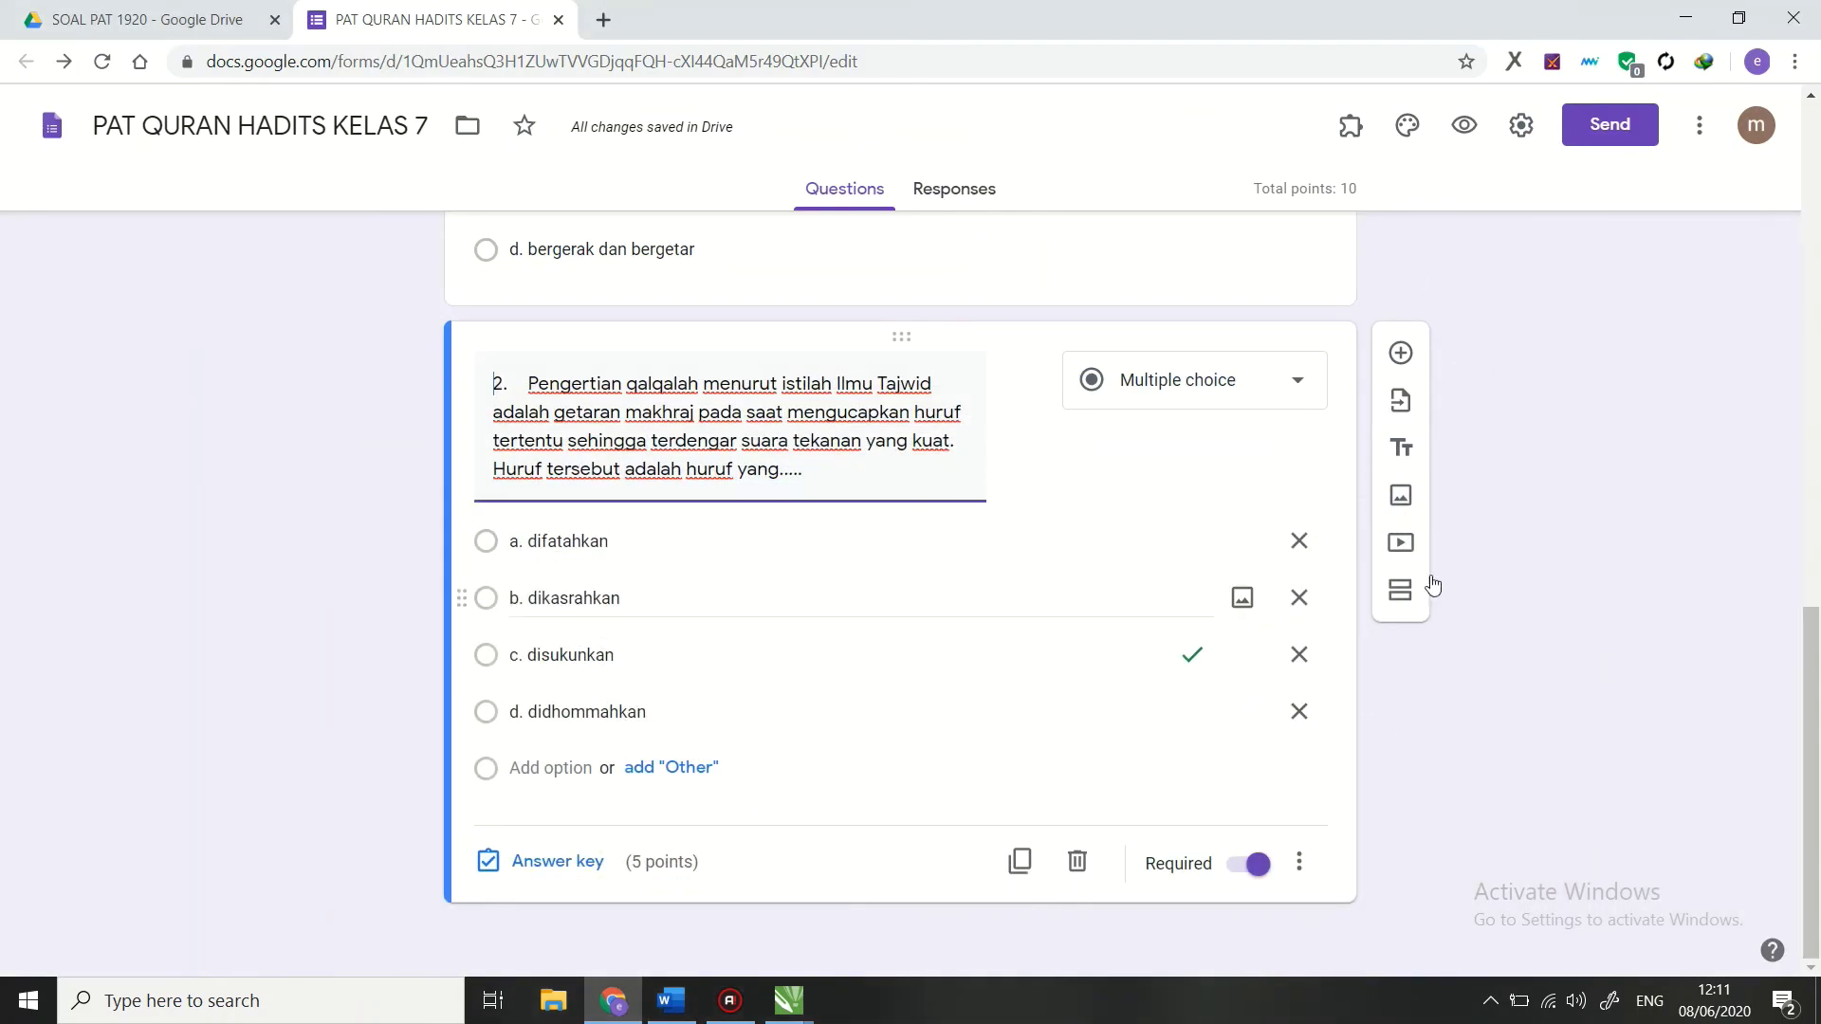
# Step: Review both sections of the form and check the form's file in the SOAL PAT 1920 folder in Google Drive
pyautogui.scroll(7, 1524, 703)
pyautogui.scroll(7, 1526, 703)
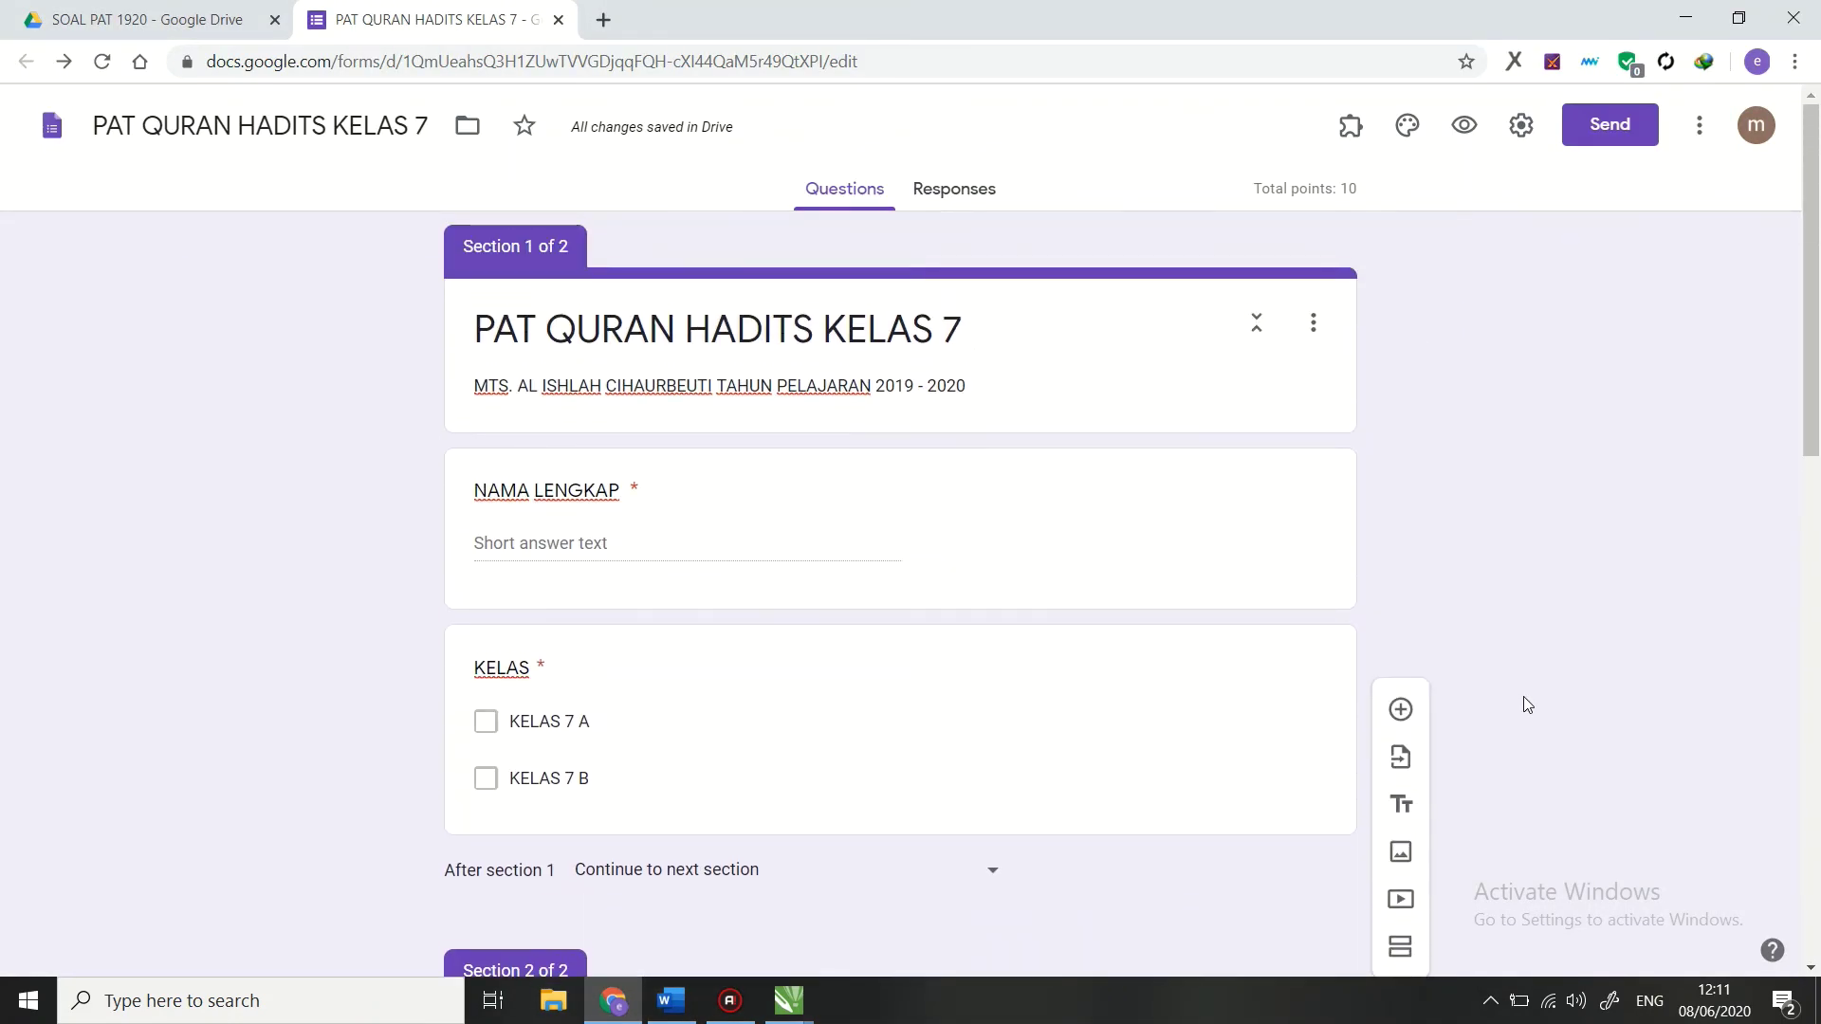
pyautogui.scroll(-7, 1518, 697)
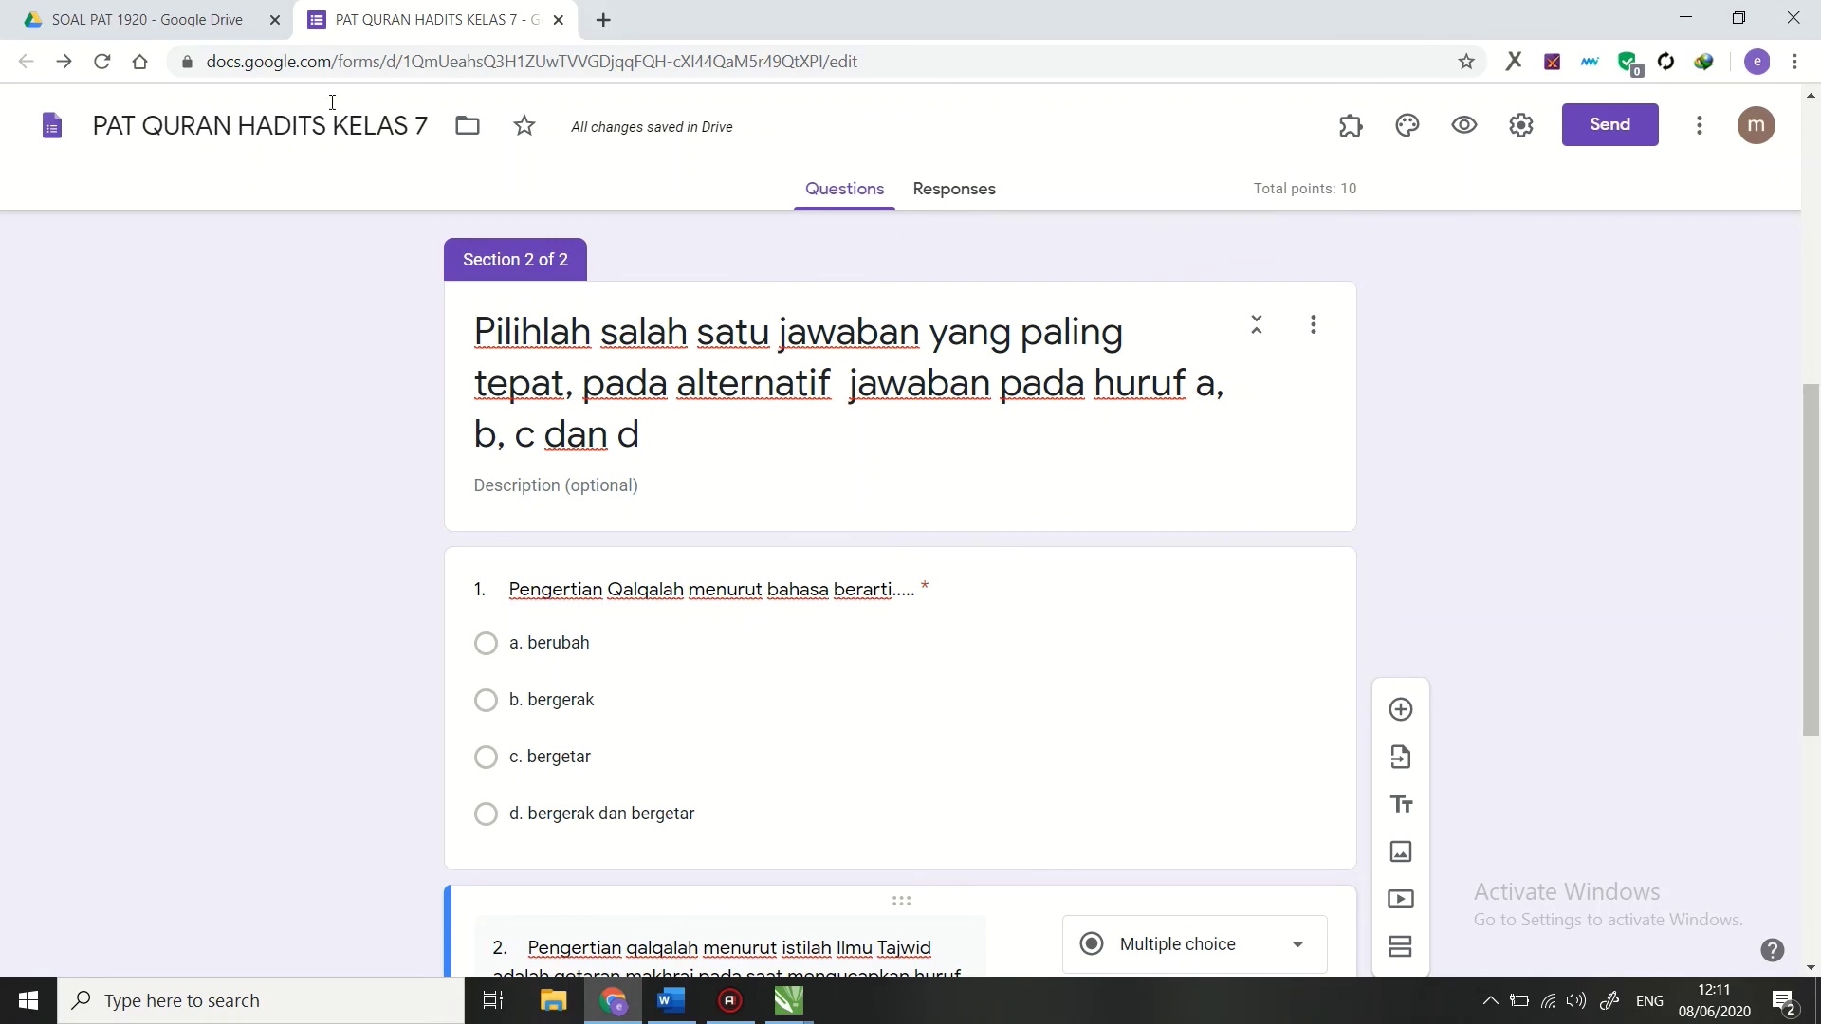
pyautogui.click(157, 7)
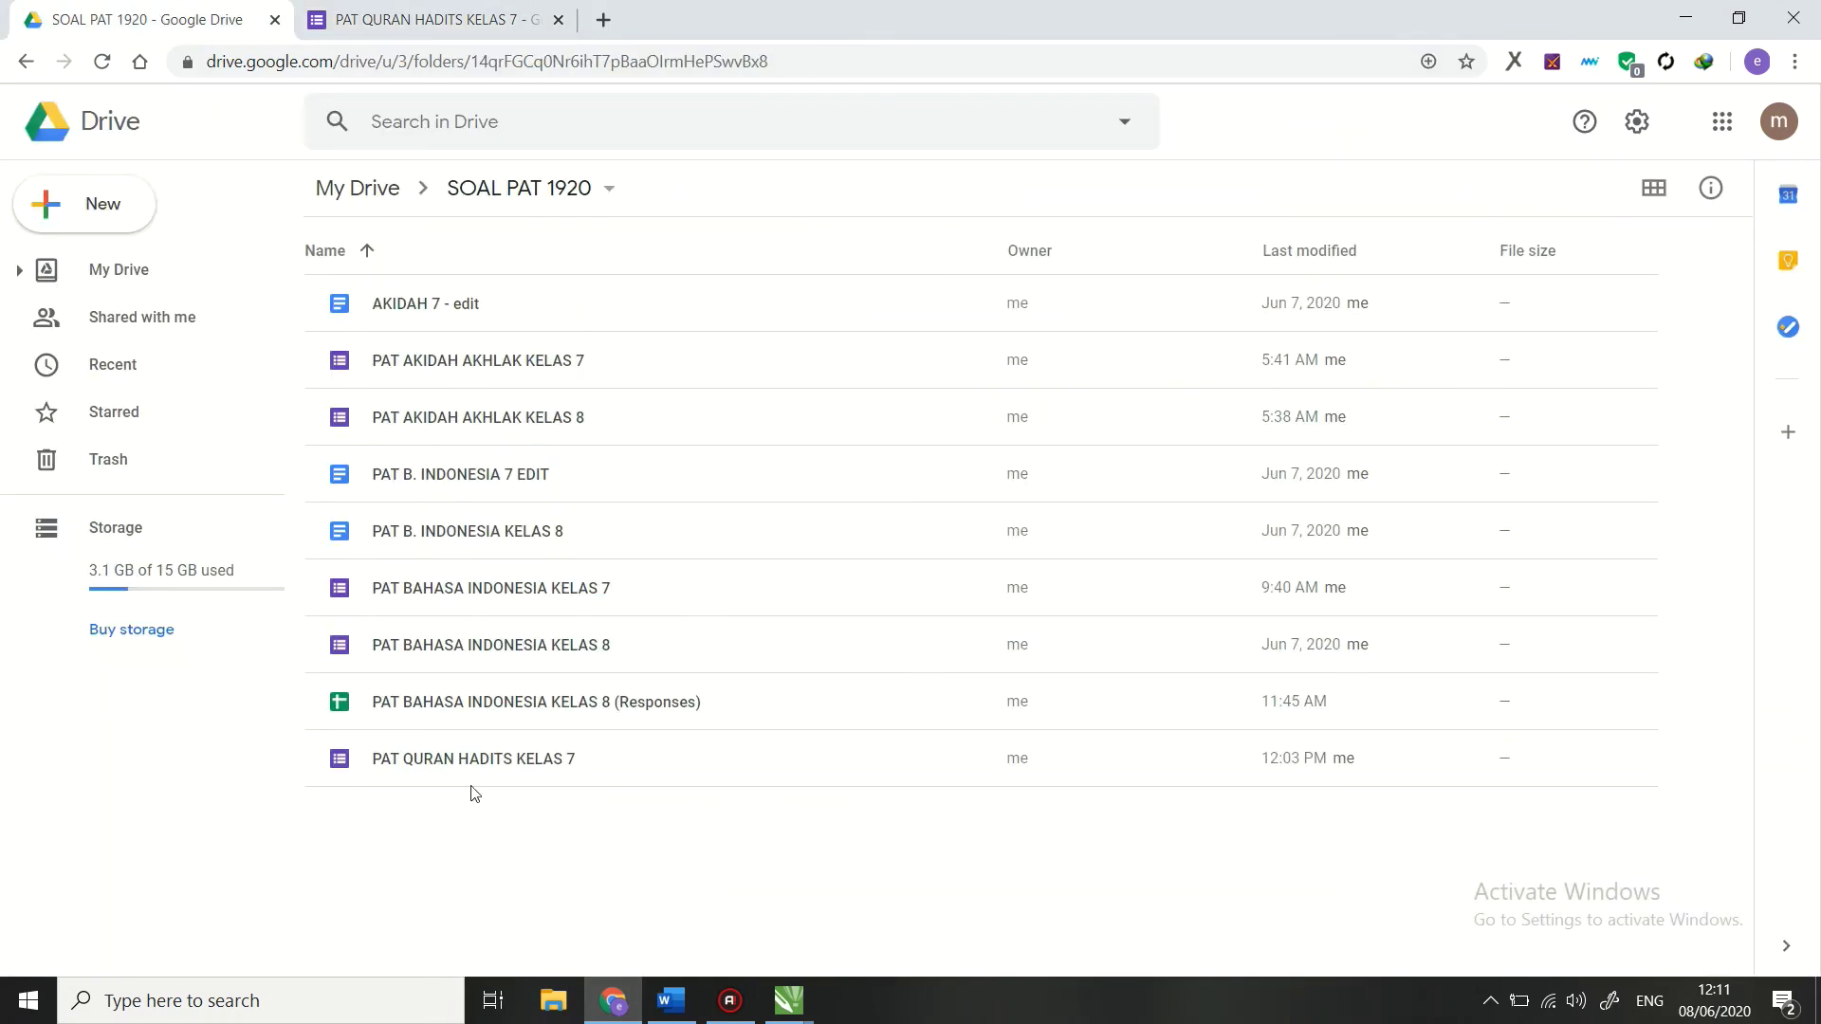
pyautogui.click(449, 23)
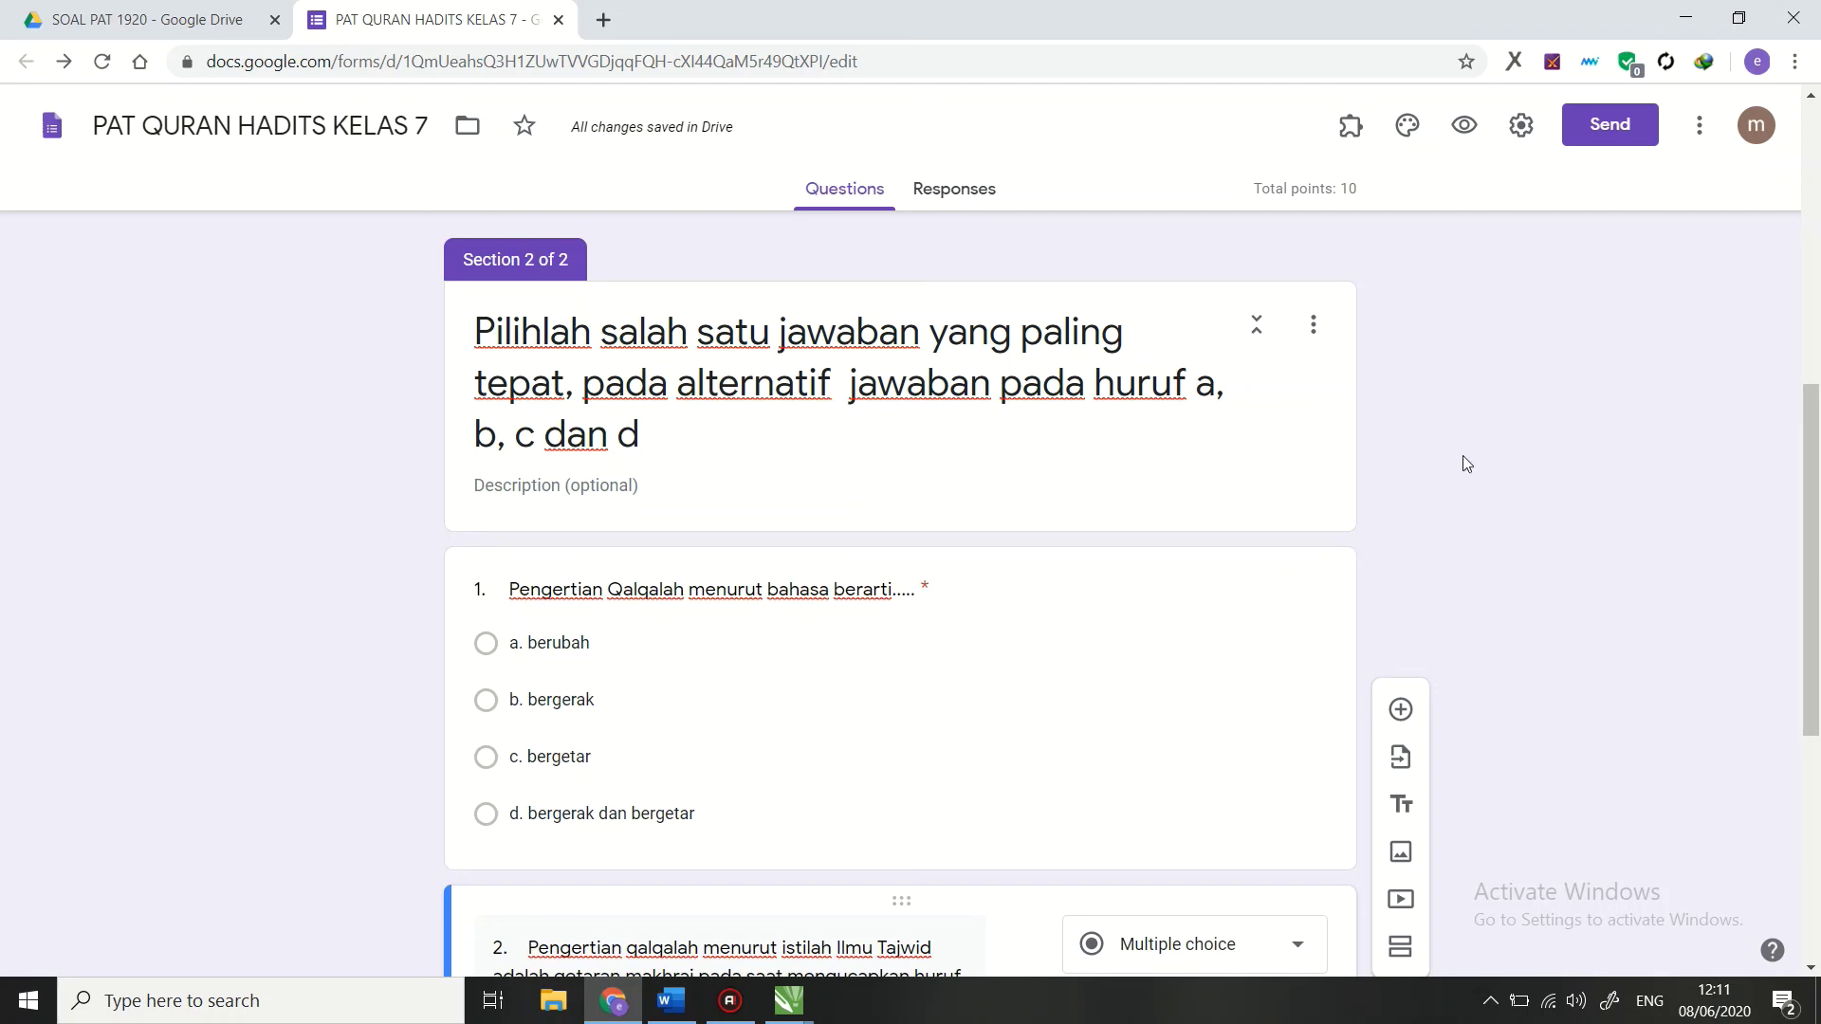
# Step: Copy the form's shortened sharing link from the send options and close the dialog
pyautogui.click(1600, 127)
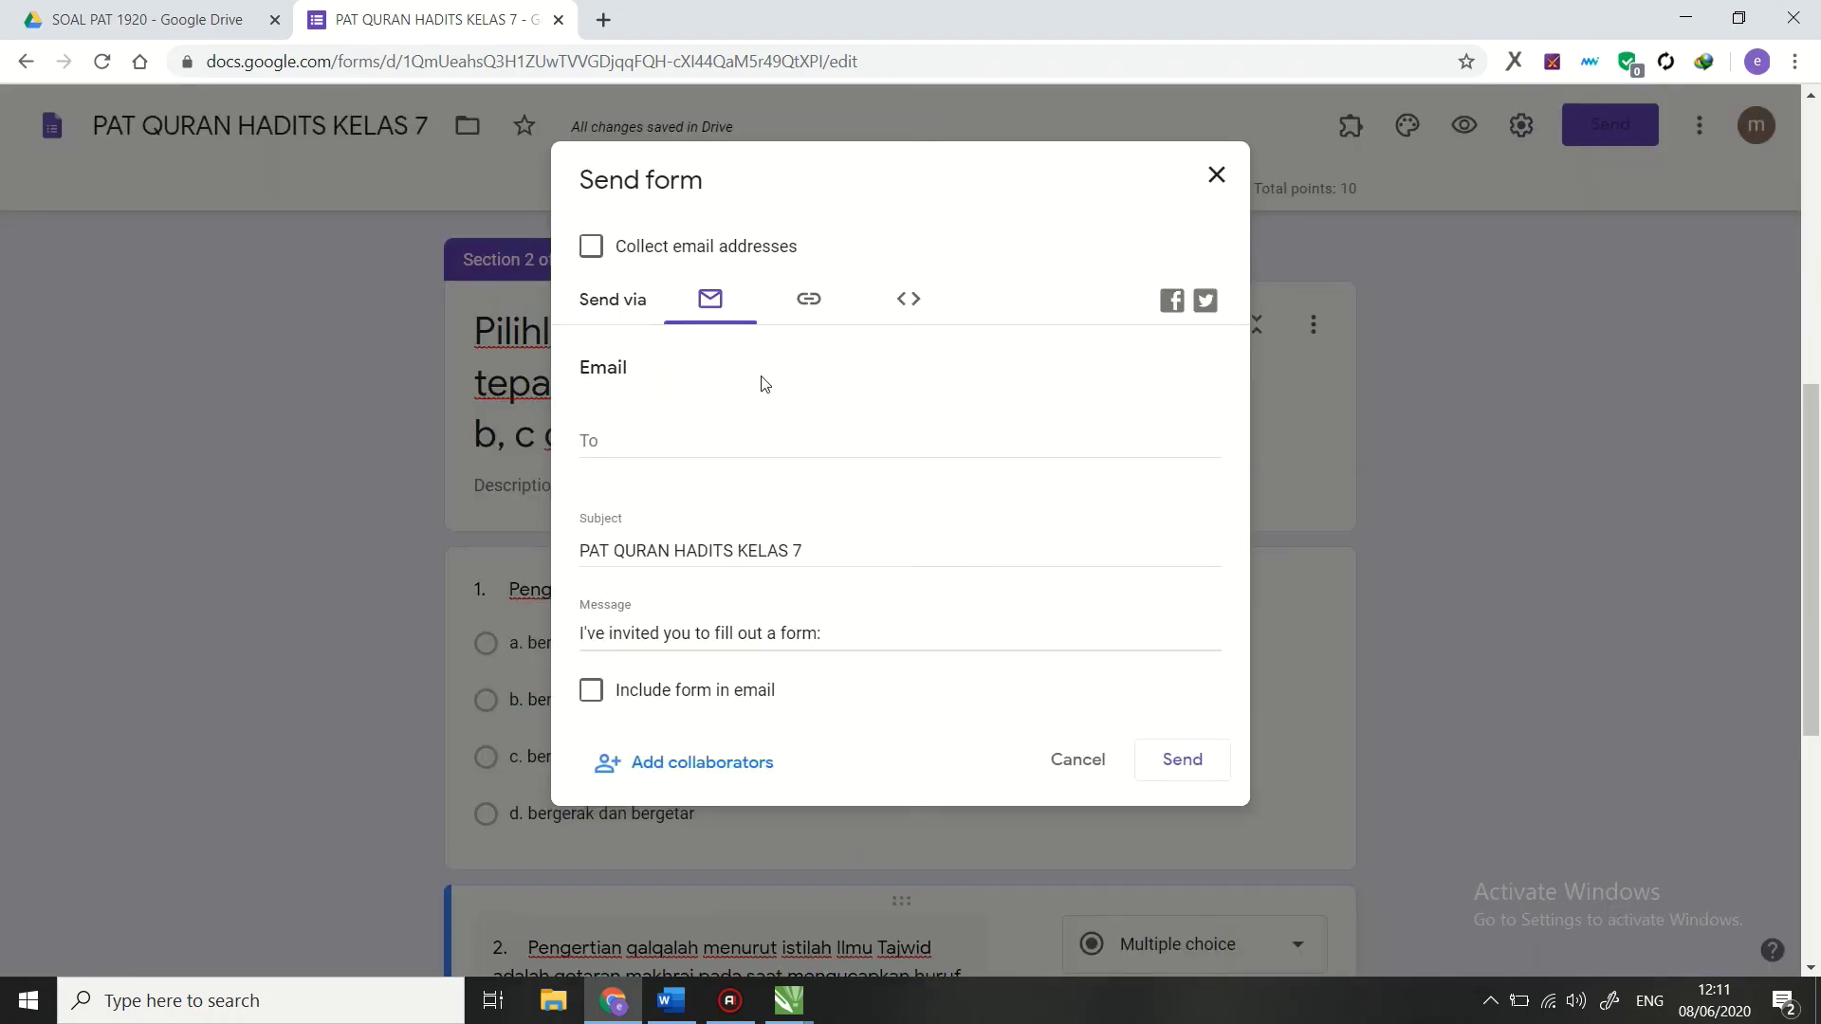
pyautogui.click(810, 302)
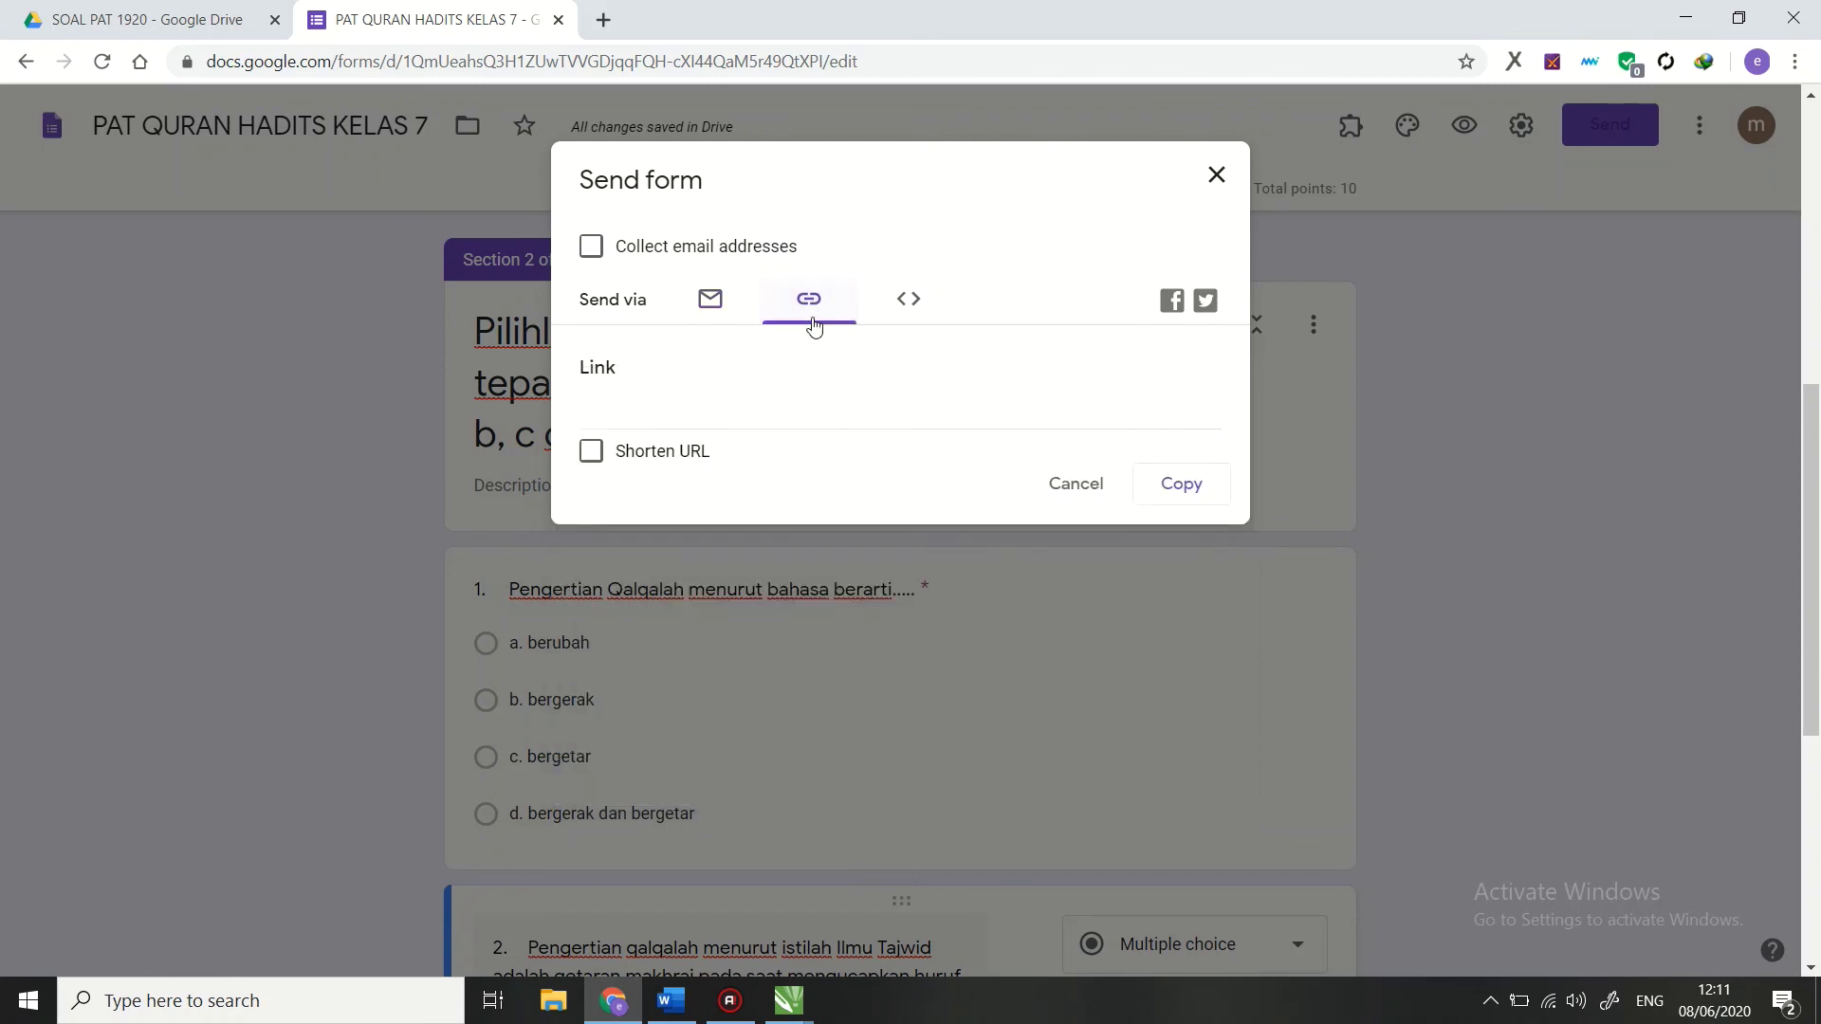
pyautogui.click(592, 452)
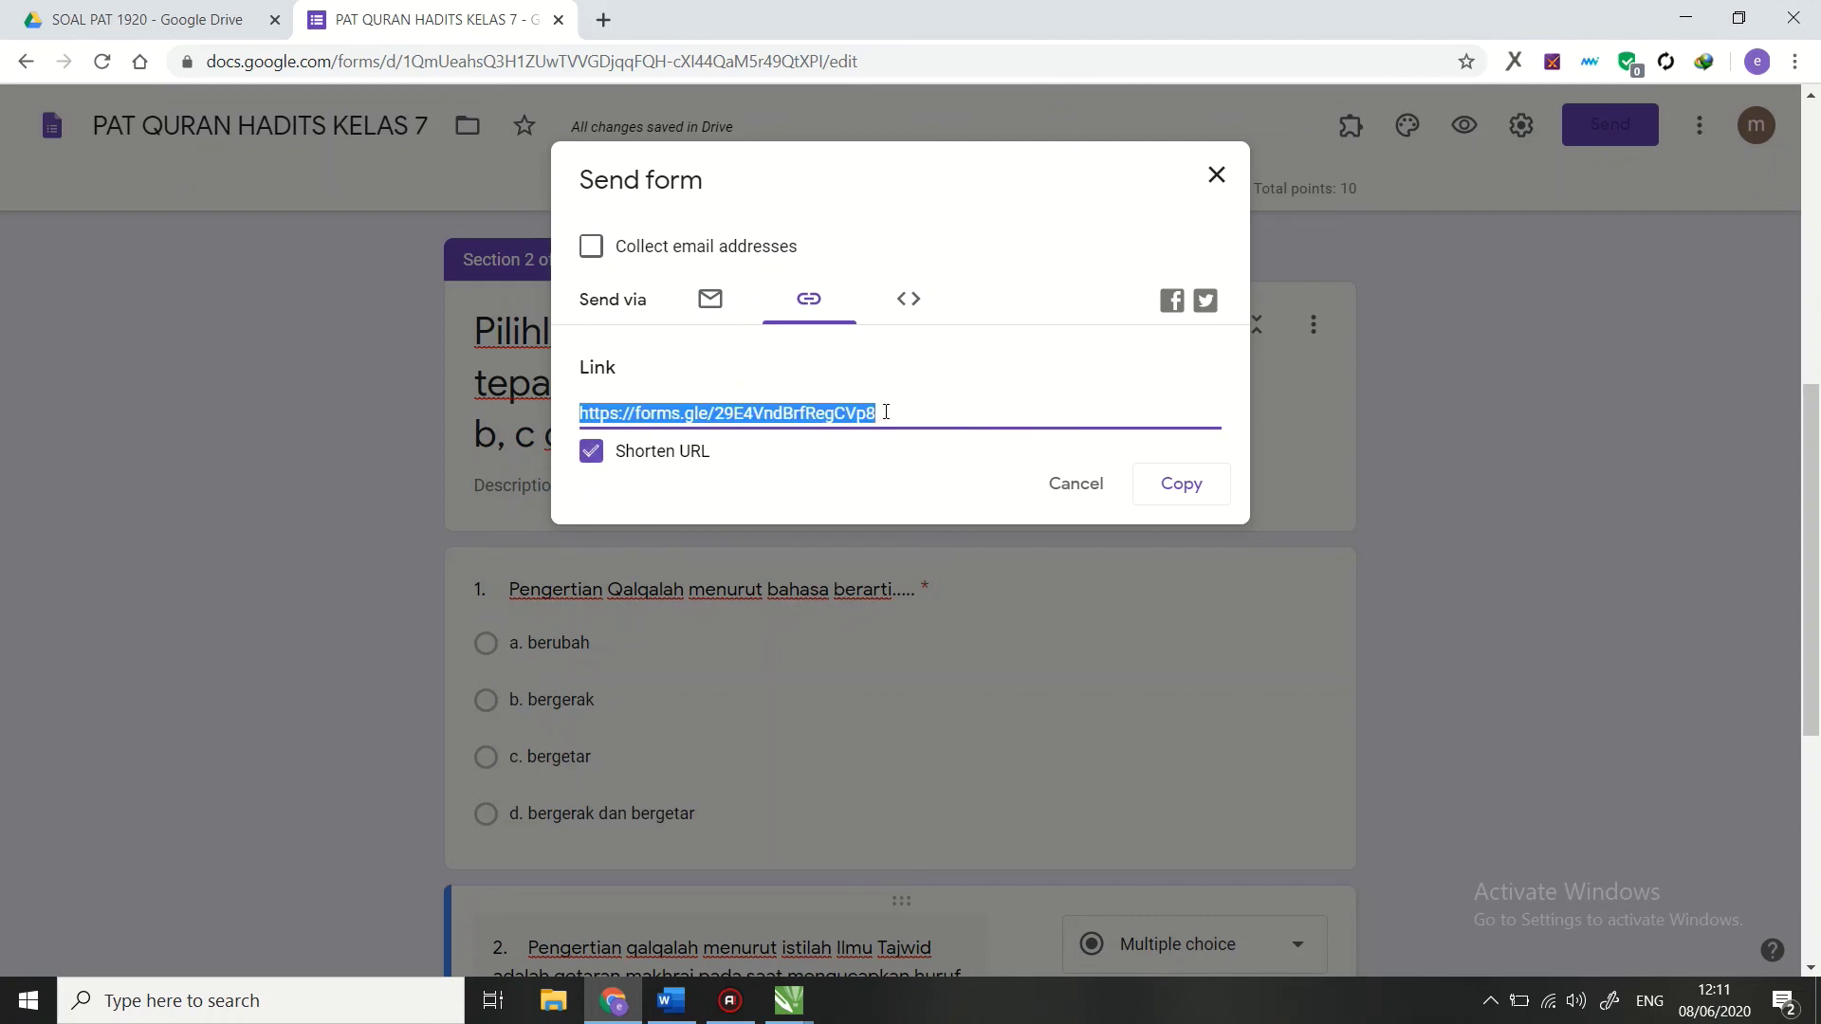
pyautogui.click(1161, 490)
pyautogui.click(1216, 177)
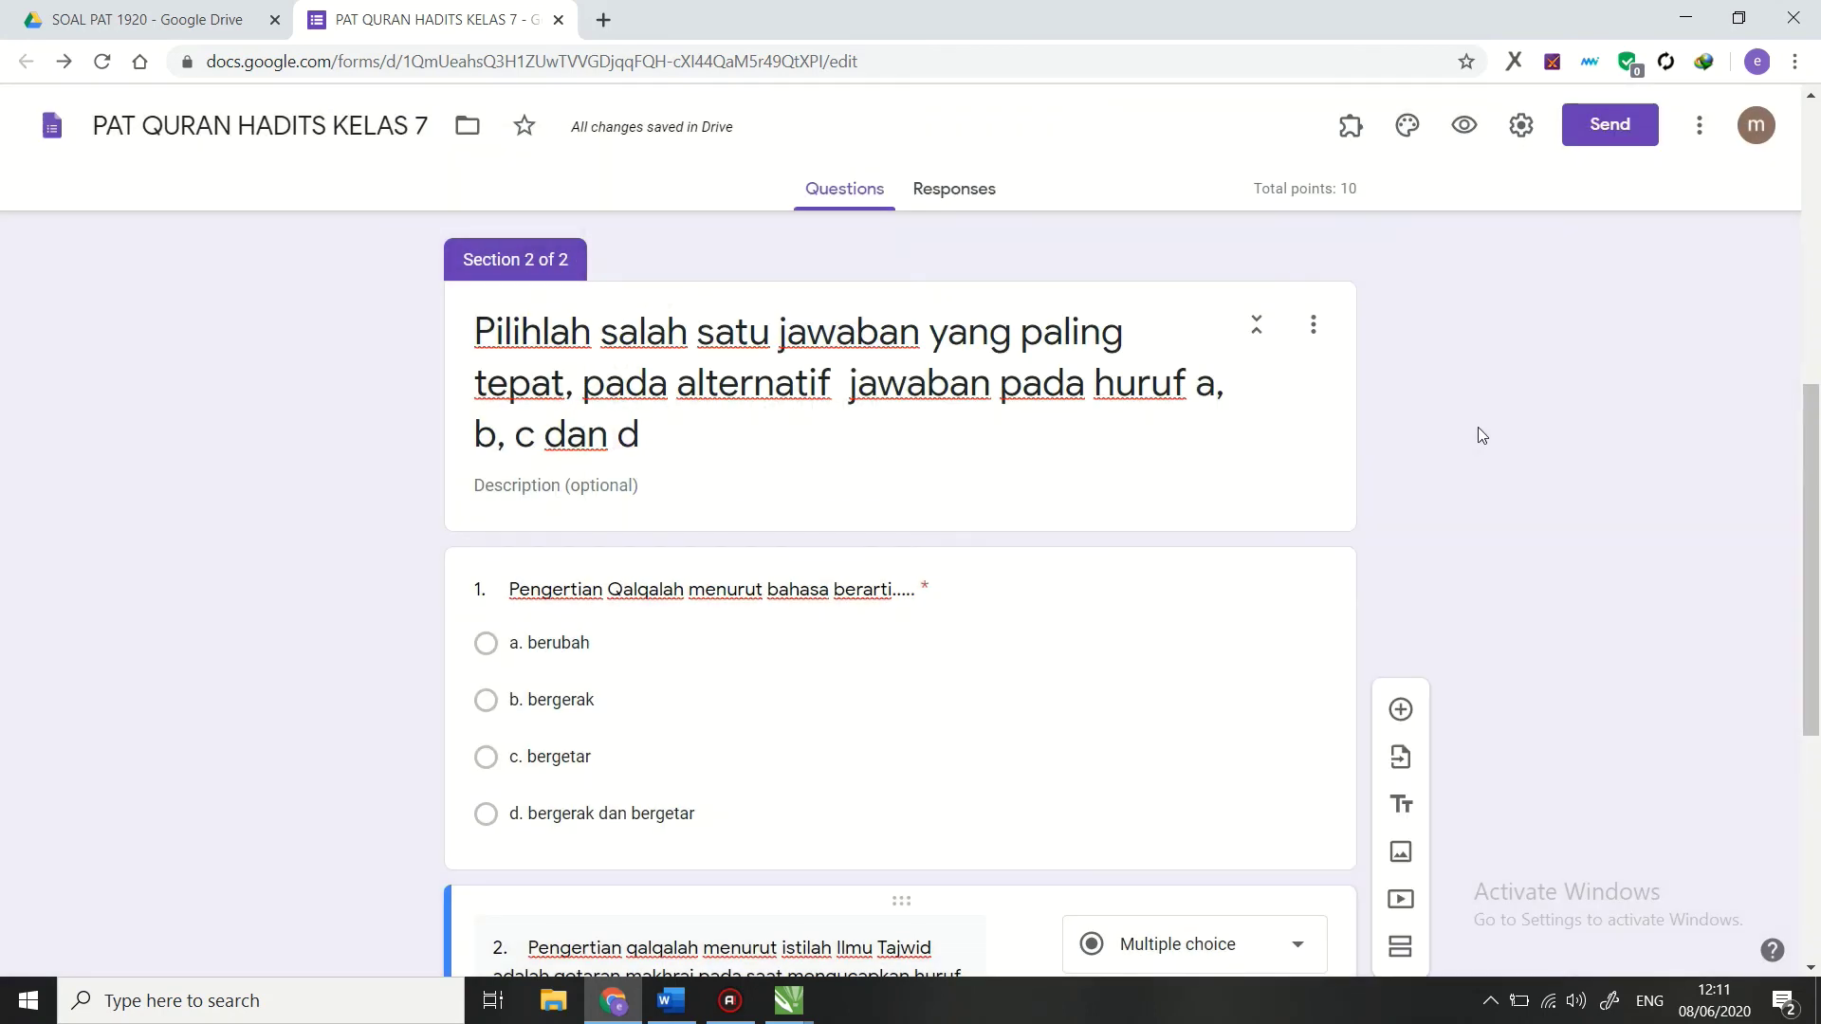